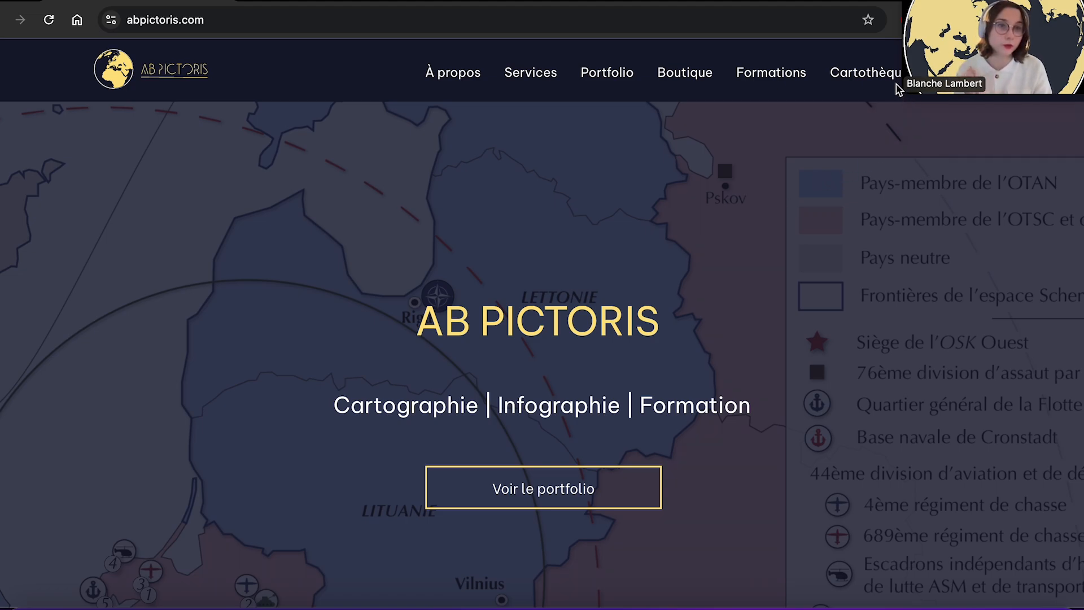
# - Open the Fonds de carte page of the AB Pictoris site and go to its list of base maps
pyautogui.moveTo(870, 78)
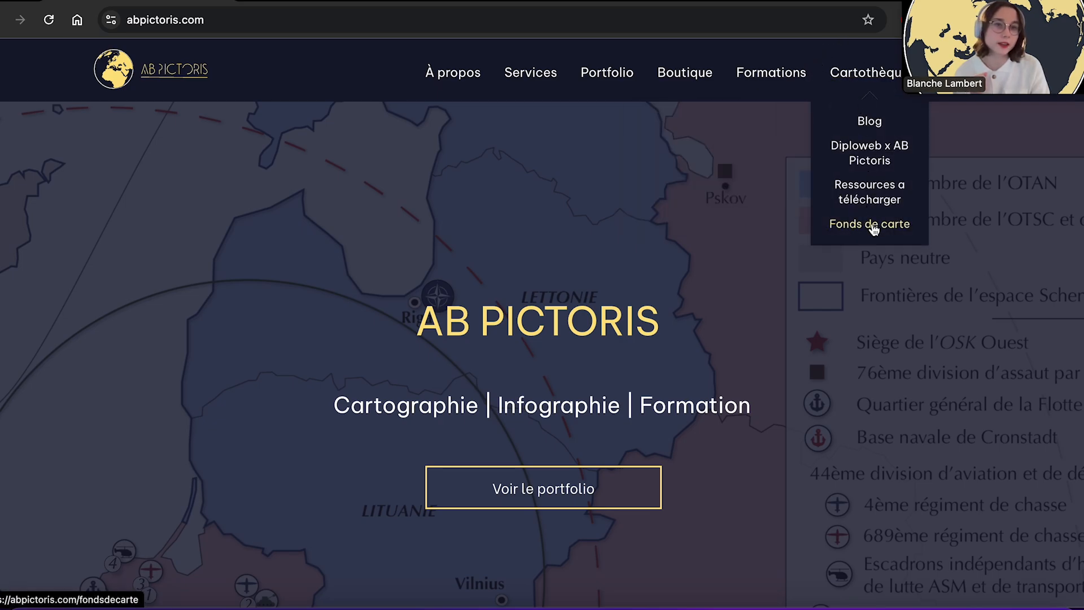
pyautogui.click(869, 228)
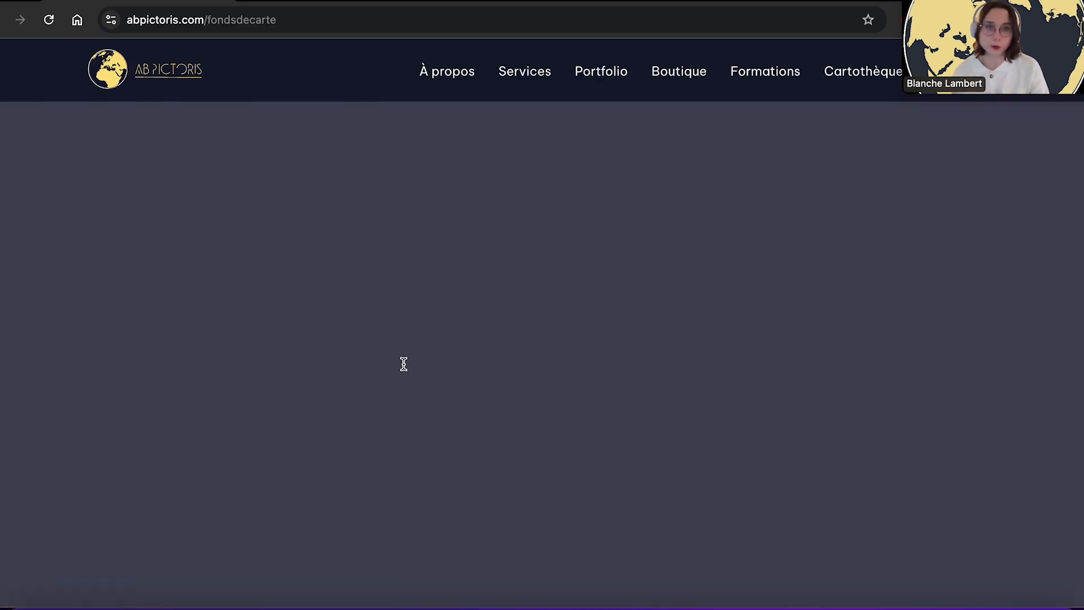
pyautogui.scroll(-7, 506, 404)
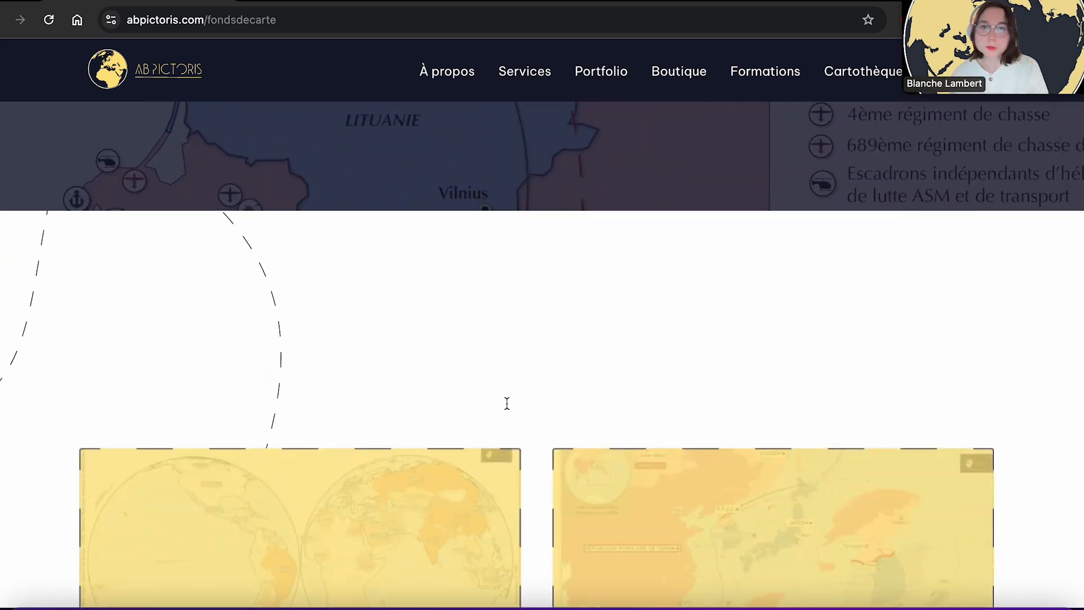
pyautogui.scroll(-15, 580, 386)
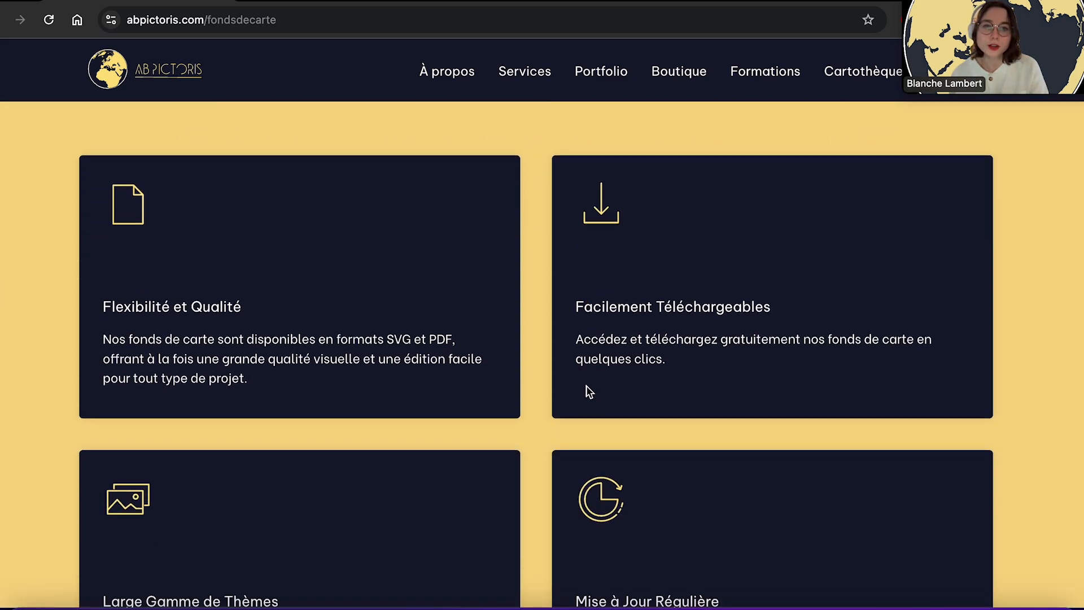
pyautogui.scroll(-10, 598, 394)
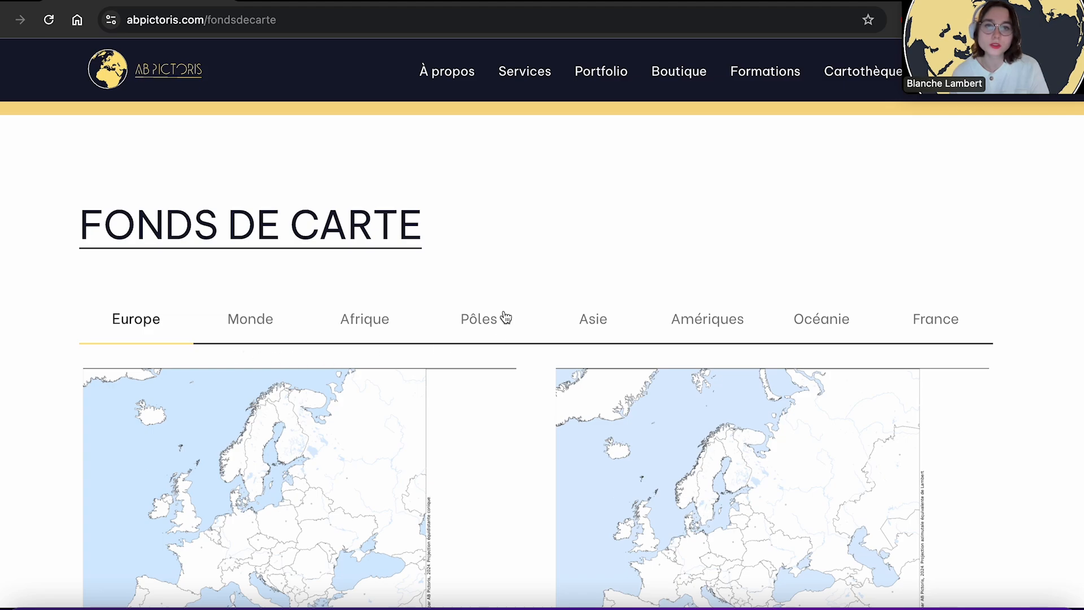
# - Download the Arctique en relief base map from the Pôles category in SVG format
pyautogui.click(482, 322)
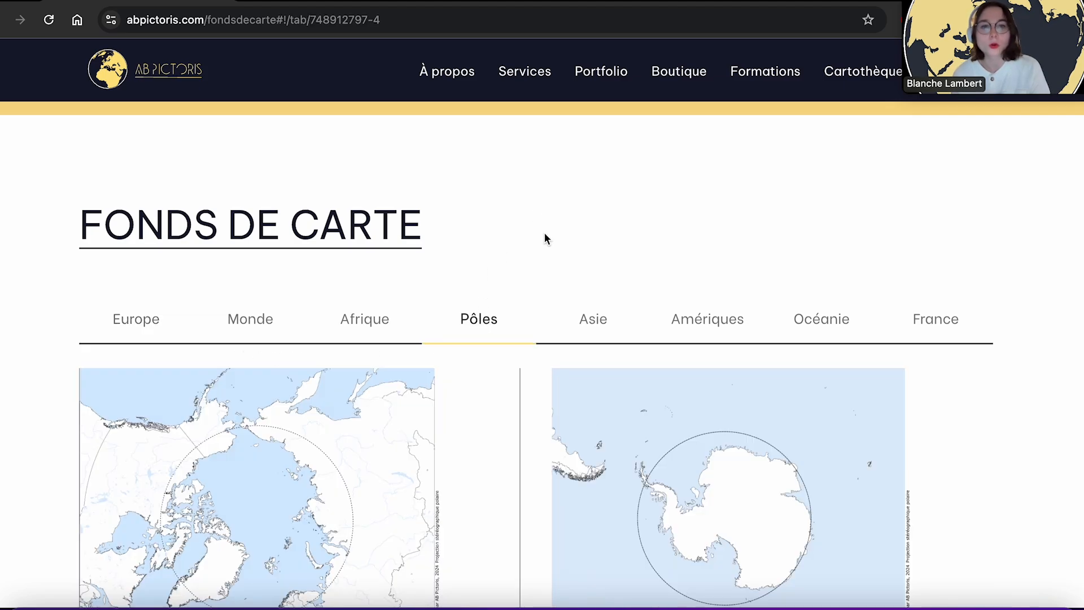
pyautogui.scroll(-8, 544, 233)
pyautogui.scroll(-5, 508, 318)
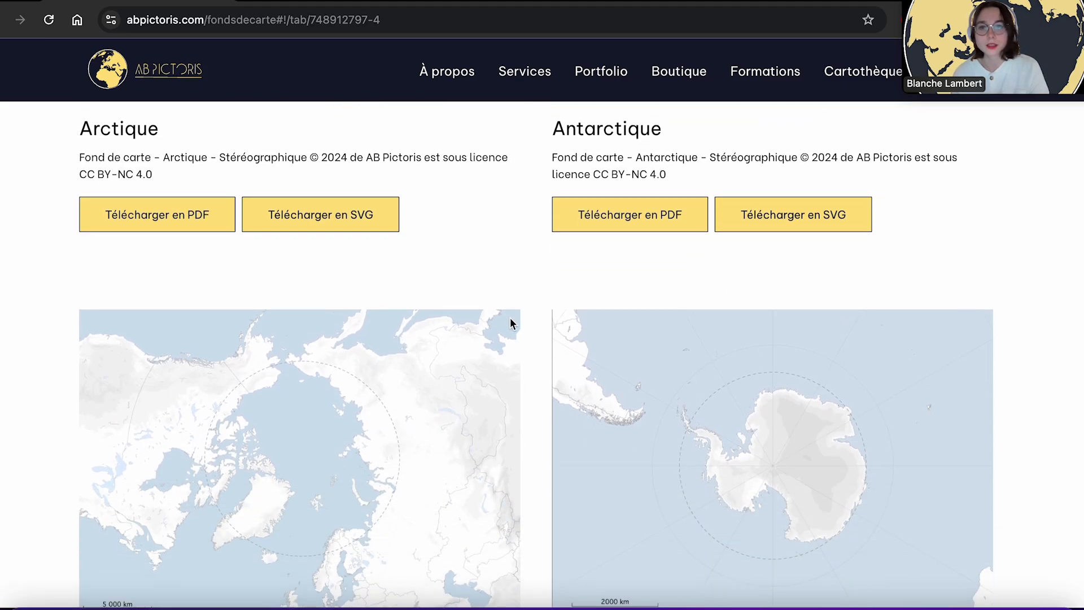
pyautogui.scroll(-1, 464, 452)
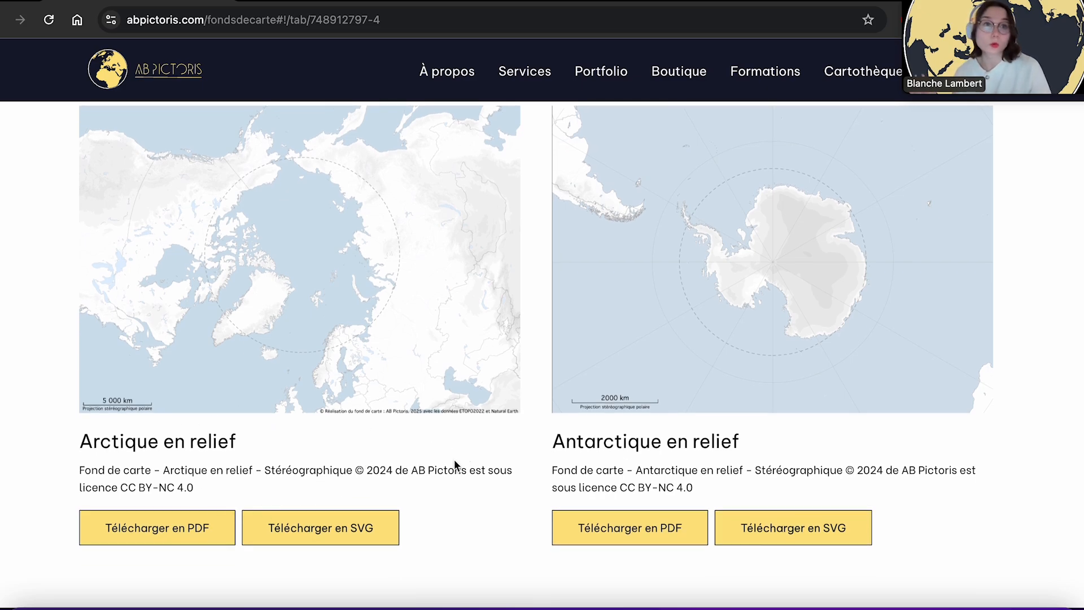
pyautogui.click(322, 533)
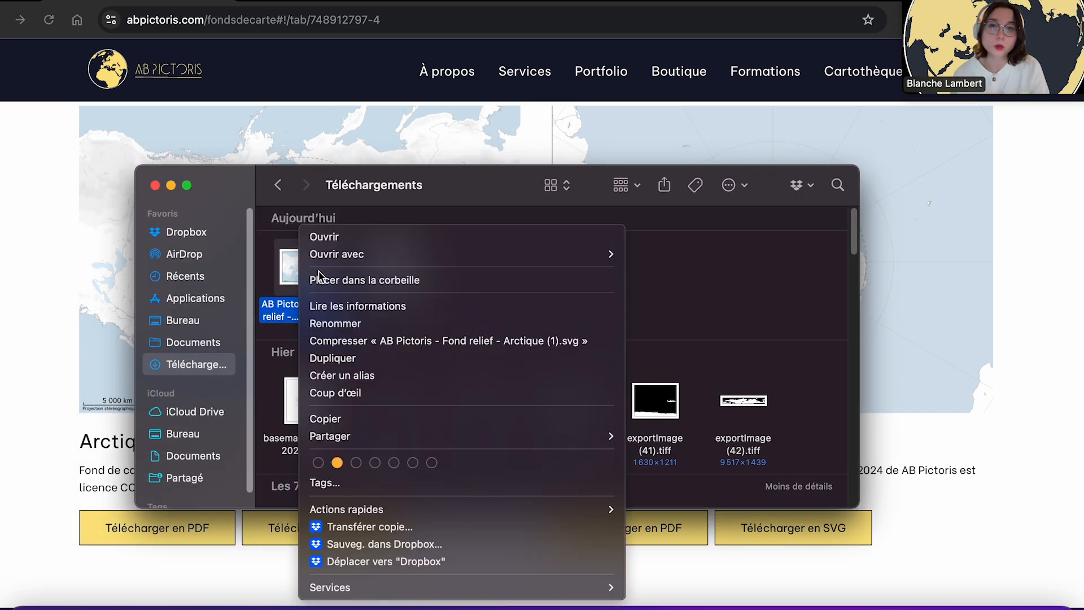
# - Open the downloaded AB Pictoris Arctique relief SVG in Adobe Illustrator and dismiss the import warning
pyautogui.rightClick(300, 261)
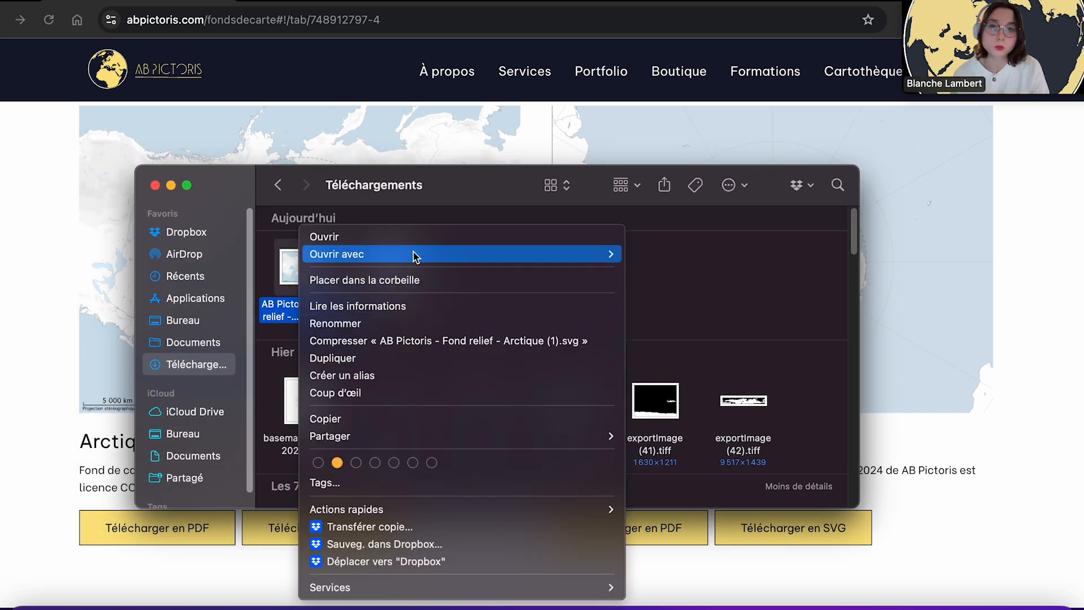
pyautogui.moveTo(413, 256)
pyautogui.click(635, 274)
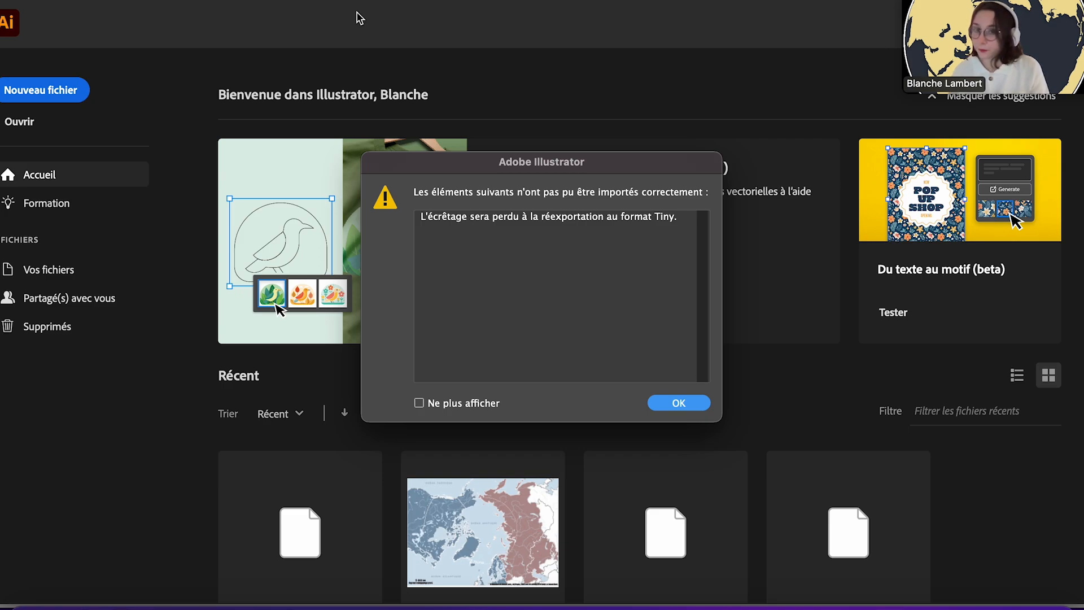
pyautogui.click(684, 406)
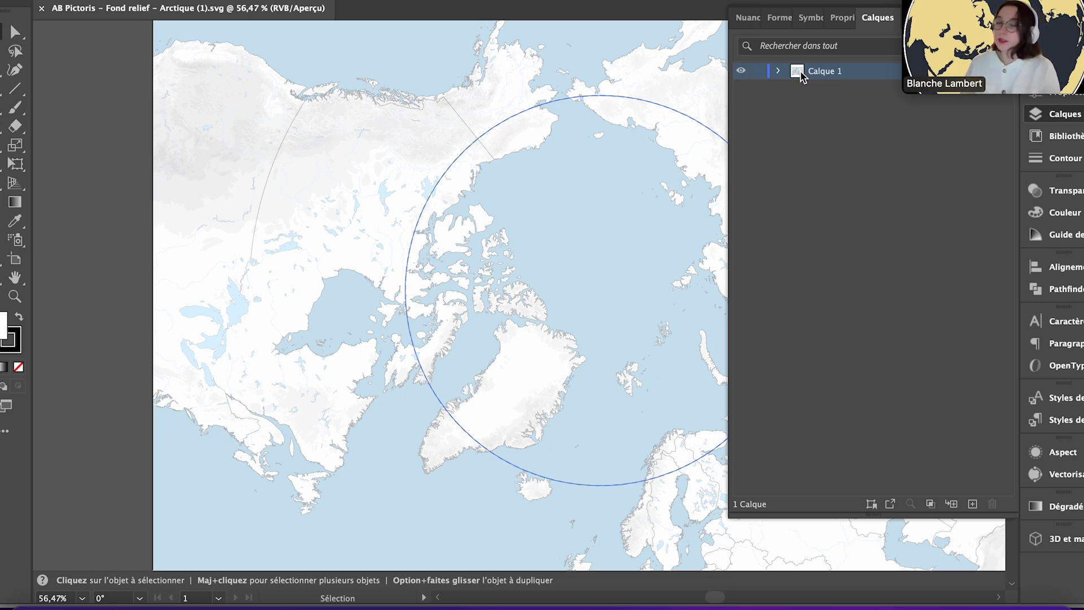
# - Expand Calque 1 and select its lowest groups and path one by one to identify their contents on the map
pyautogui.click(779, 70)
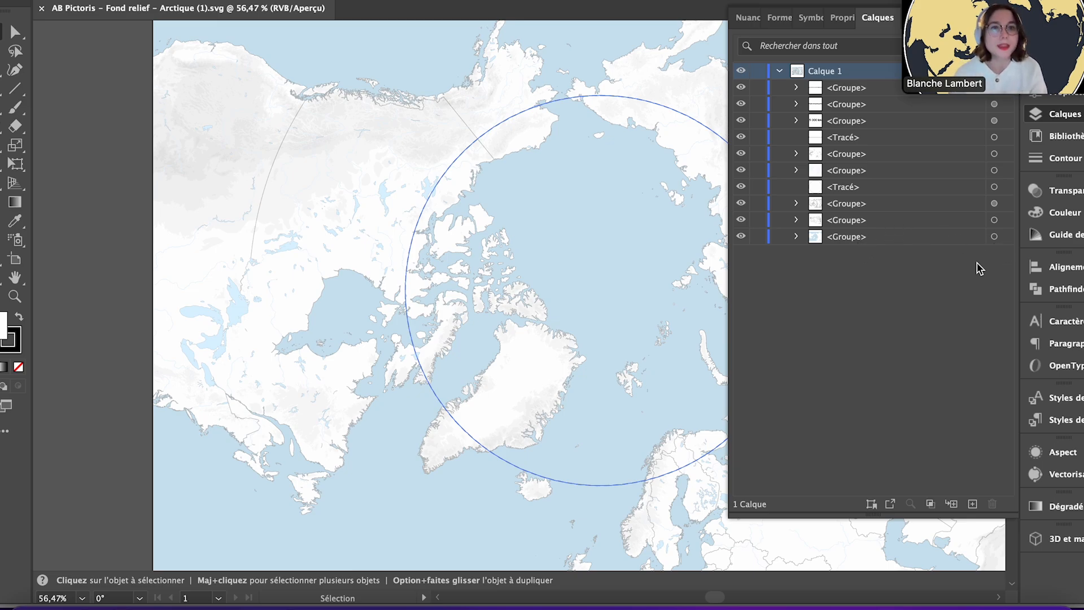
pyautogui.click(1006, 236)
pyautogui.click(1006, 220)
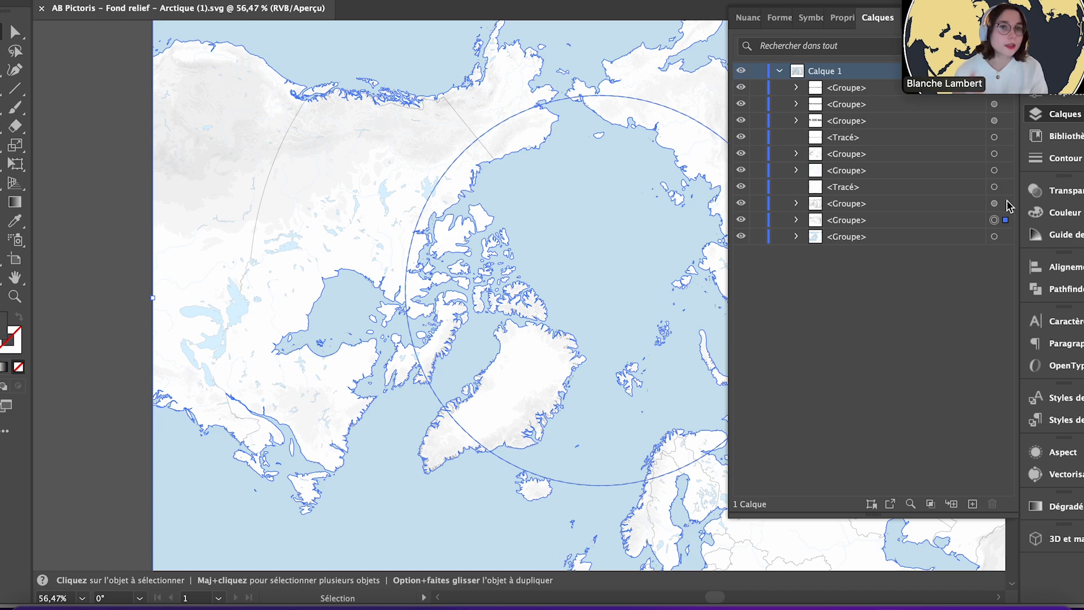
pyautogui.click(1006, 203)
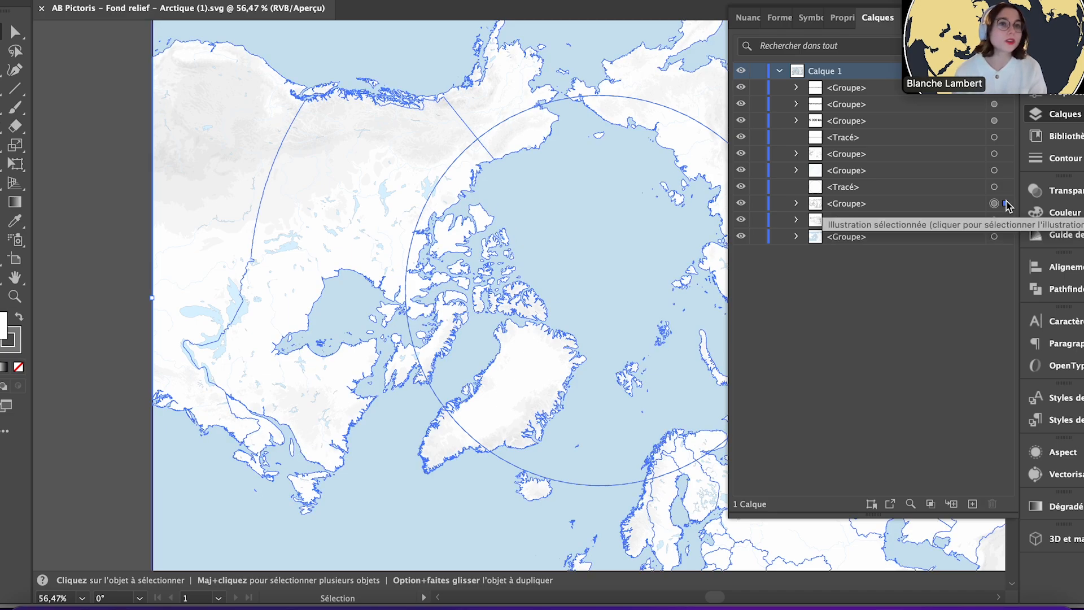
pyautogui.click(1006, 186)
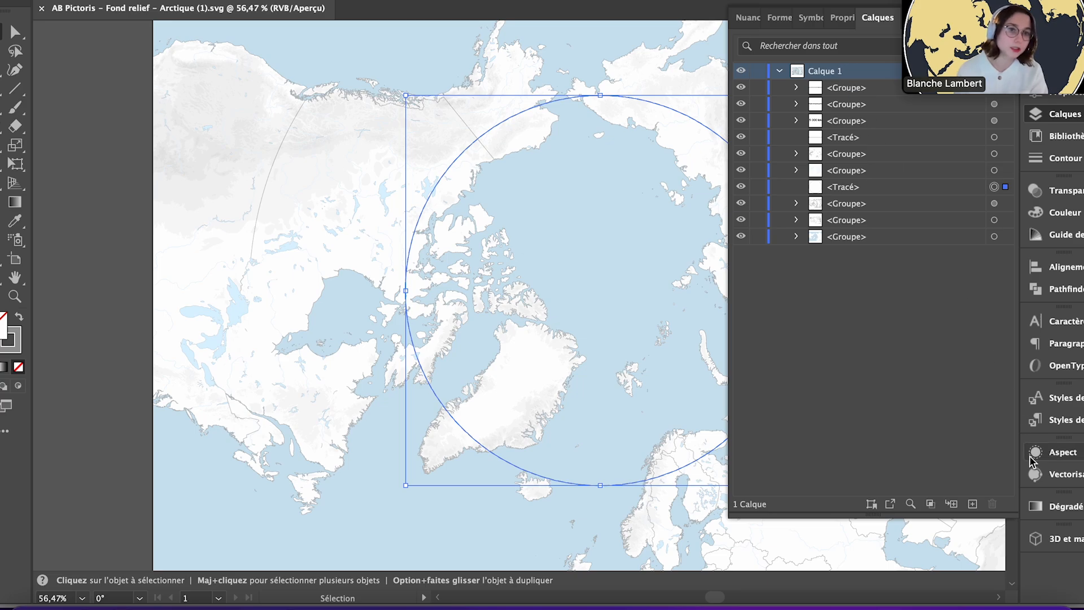
# - Add seven new empty layers above Calque 1
pyautogui.click(973, 503)
pyautogui.click(972, 503)
pyautogui.click(973, 504)
pyautogui.click(972, 504)
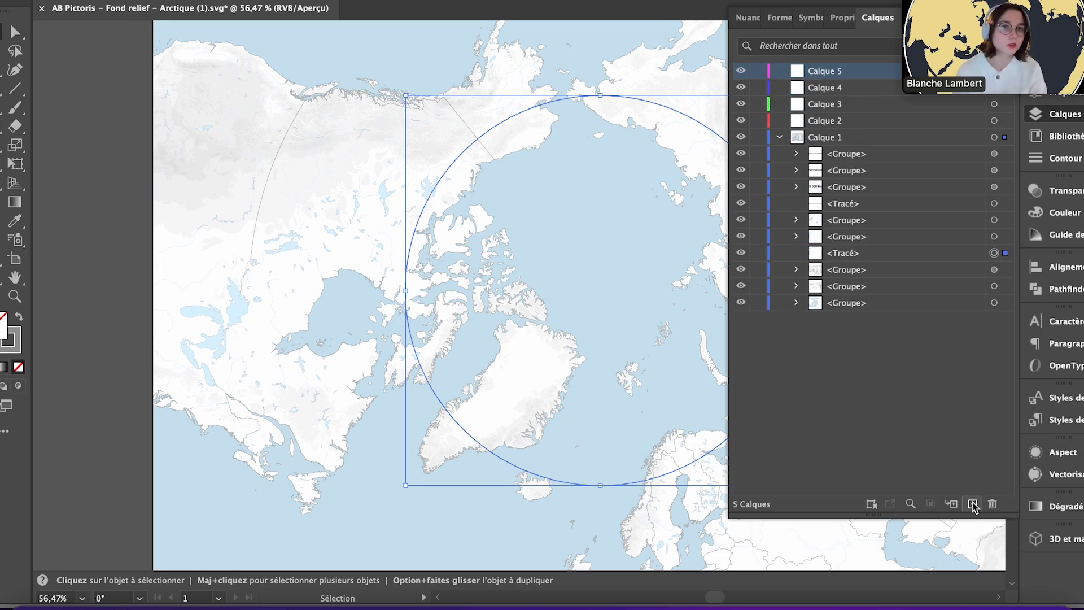
pyautogui.click(972, 504)
pyautogui.click(973, 504)
pyautogui.click(972, 504)
# - Move the six lowest items of Calque 1, from the bottom up, each into its own layer from Calque 2 to Calque 7
pyautogui.moveTo(857, 353); pyautogui.dragTo(847, 172)
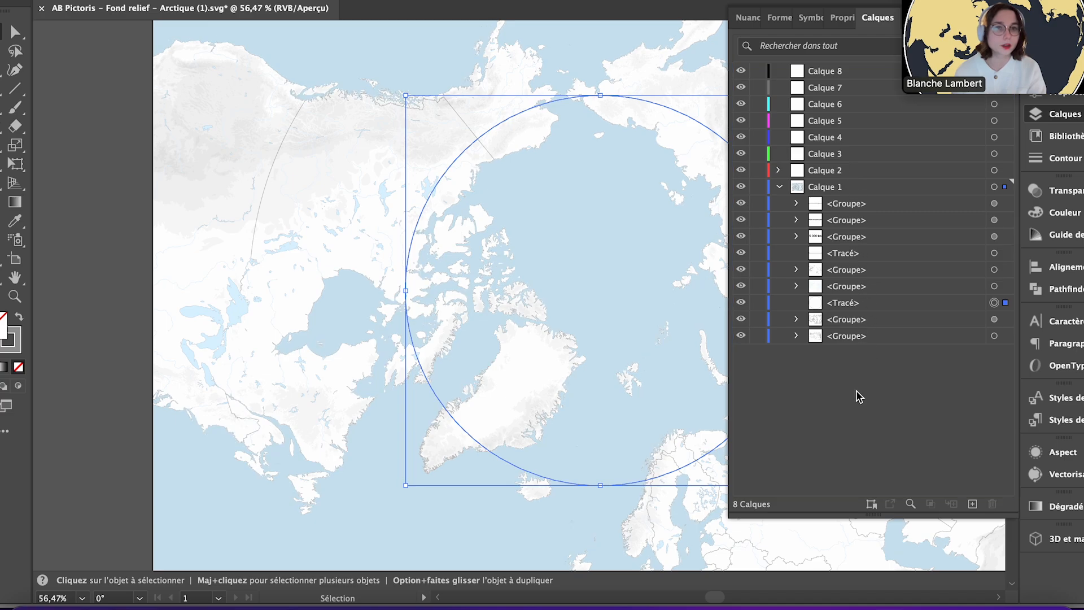
pyautogui.click(847, 337)
pyautogui.moveTo(847, 339); pyautogui.dragTo(845, 154)
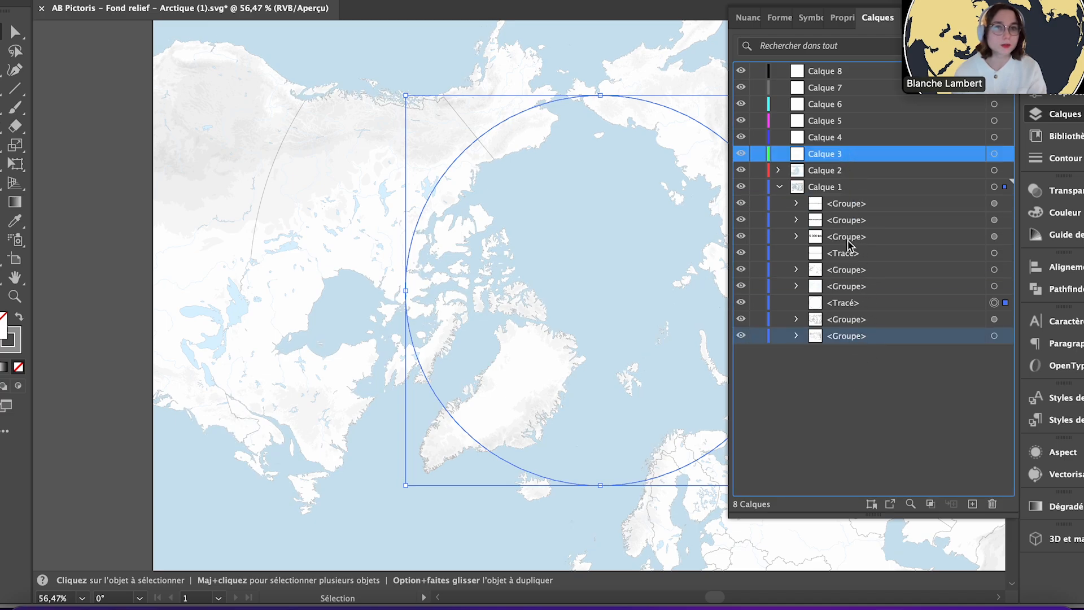
pyautogui.moveTo(845, 321); pyautogui.dragTo(842, 170)
pyautogui.moveTo(850, 302); pyautogui.dragTo(839, 121)
pyautogui.moveTo(867, 283); pyautogui.dragTo(840, 91)
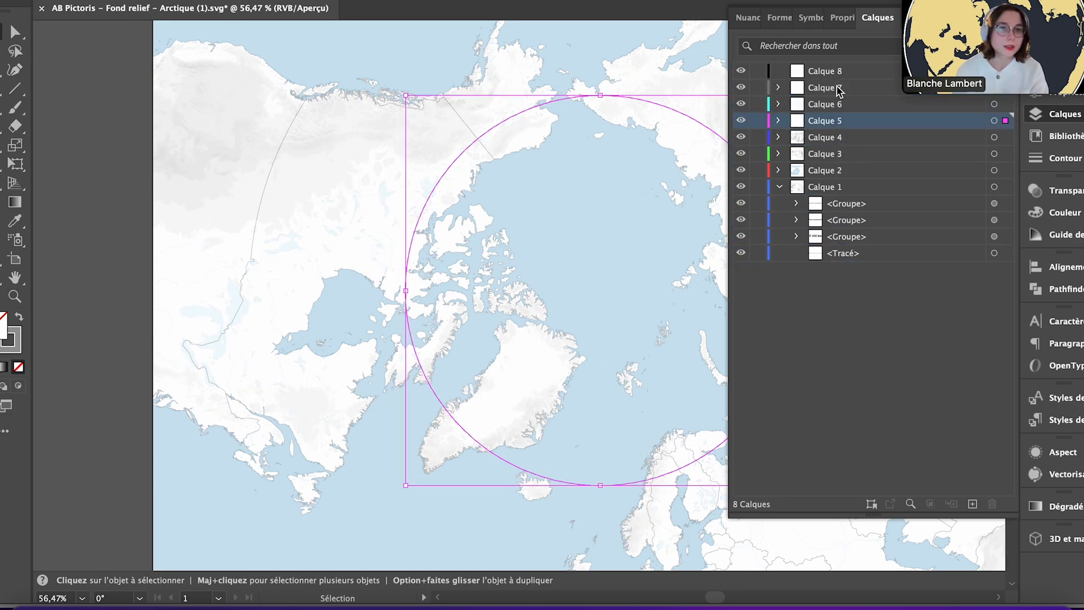
# - Identify the remaining items of Calque 1 on the map, and move the three groups and the path together into Calque 8
pyautogui.click(1004, 253)
pyautogui.click(1005, 237)
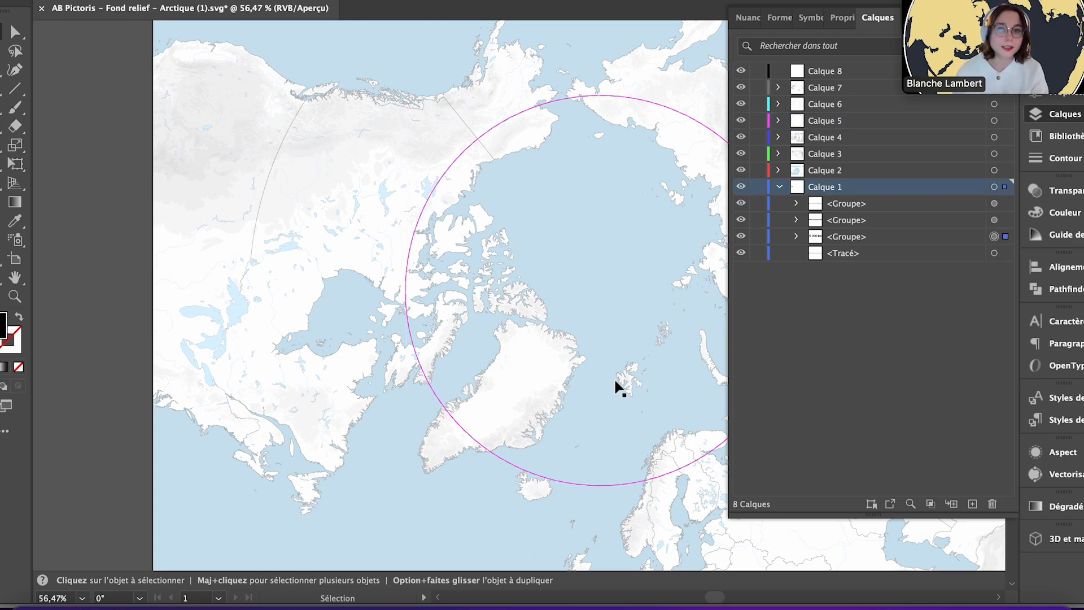
pyautogui.scroll(-4, 615, 389)
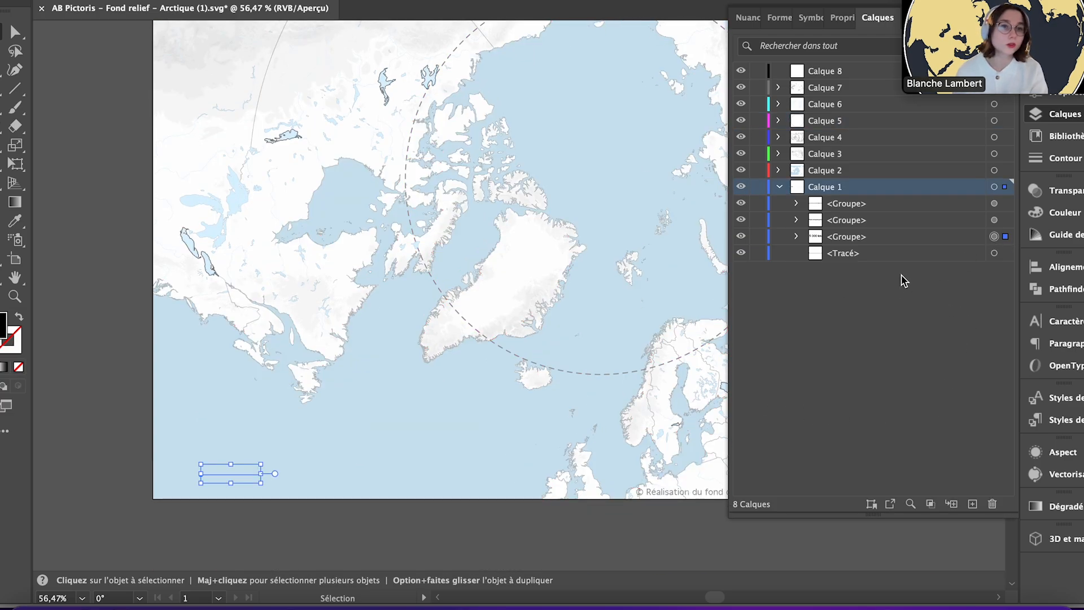
pyautogui.scroll(4, 617, 388)
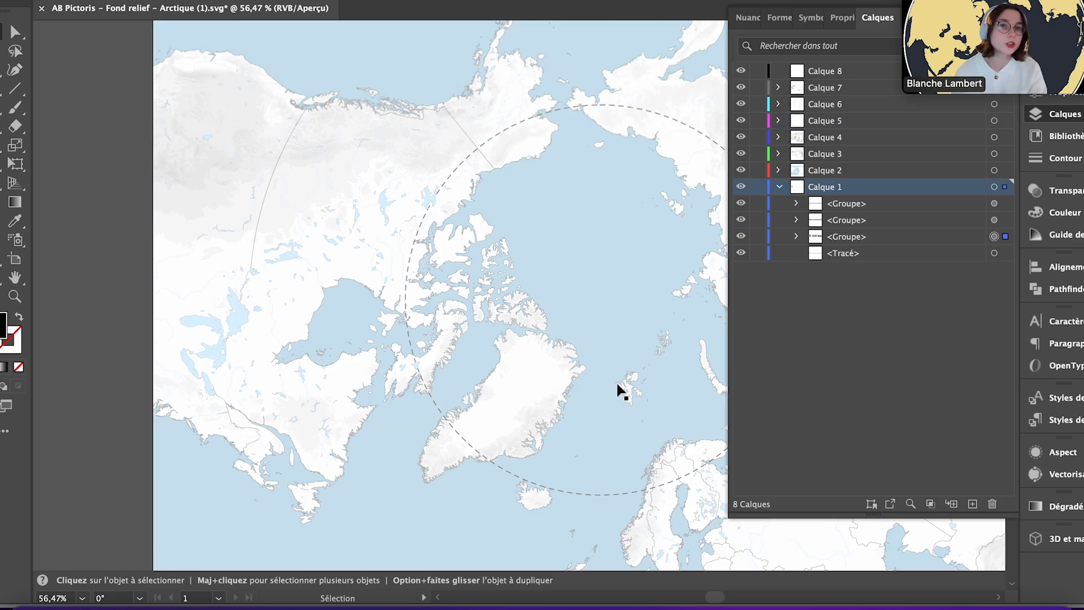
pyautogui.click(868, 255)
pyautogui.keyDown('shift'); pyautogui.click(876, 208); pyautogui.keyUp('shift')
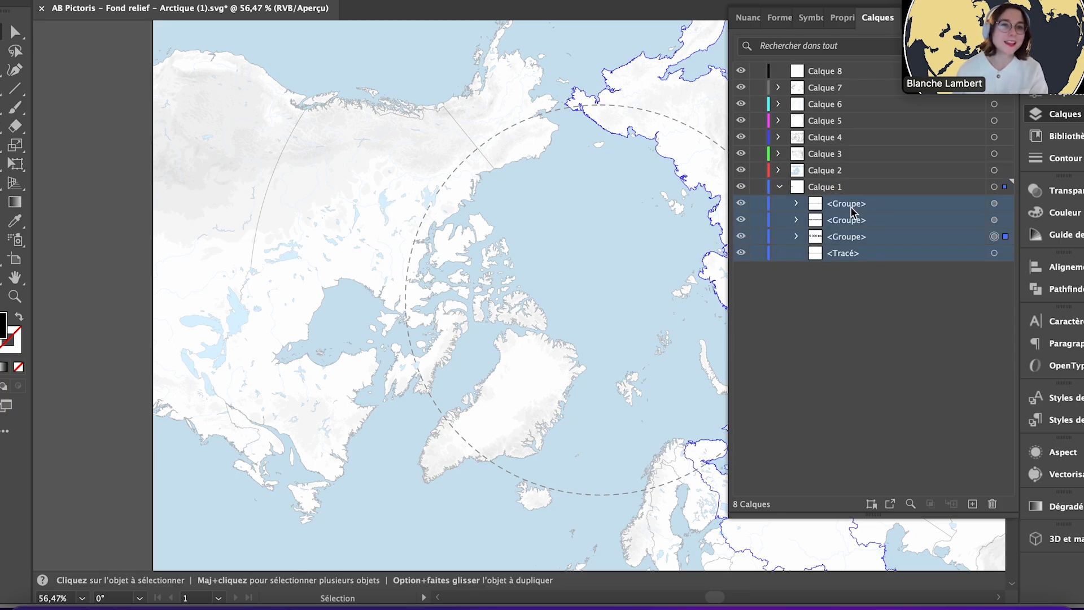
pyautogui.moveTo(856, 212); pyautogui.dragTo(829, 73)
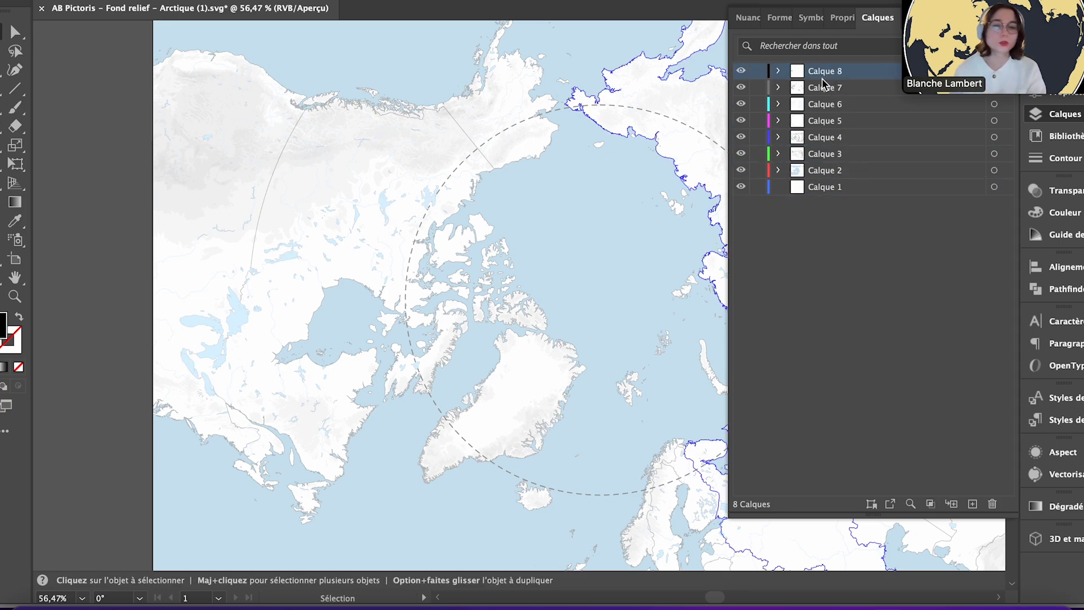
# - Delete the emptied layer Calque 1
pyautogui.scroll(-3, 484, 466)
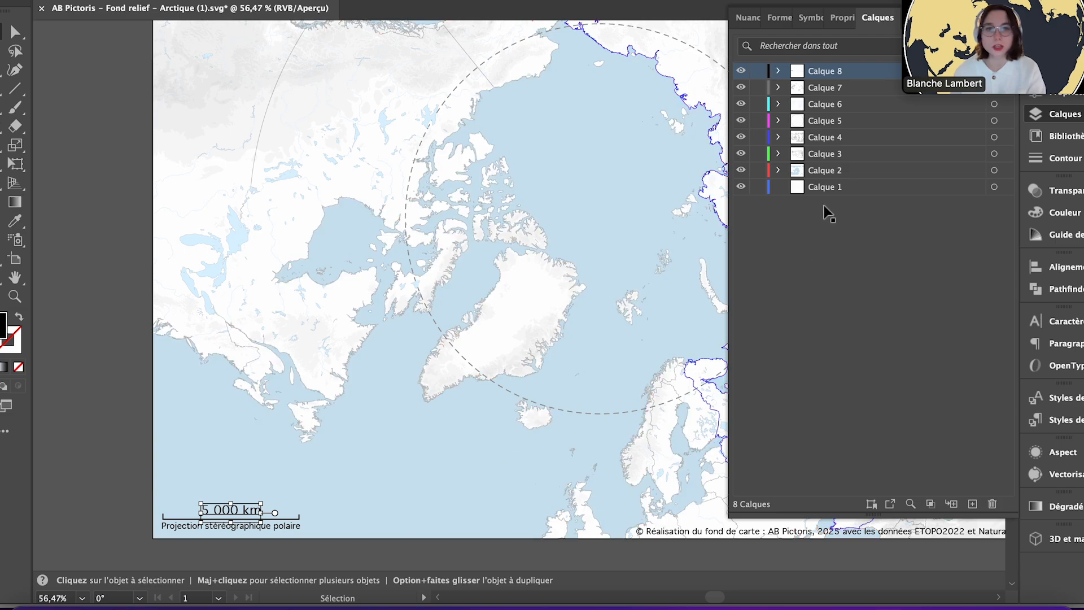
pyautogui.click(825, 187)
pyautogui.click(992, 504)
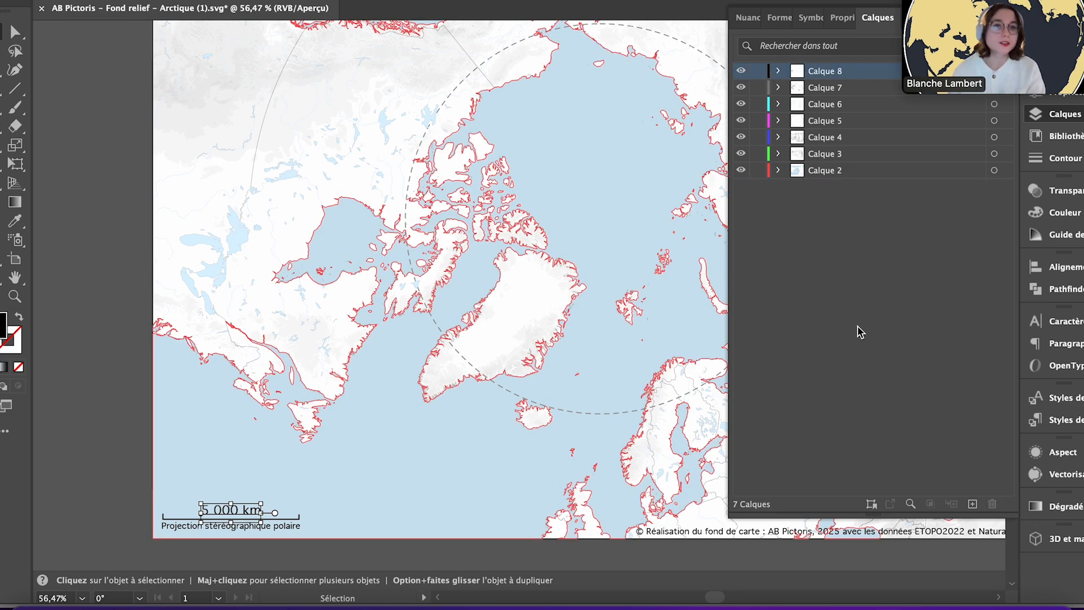
# - Rename the layer Calque 2 as Océan and Calque 3 as Relief
pyautogui.click(828, 171)
pyautogui.doubleClick(831, 178)
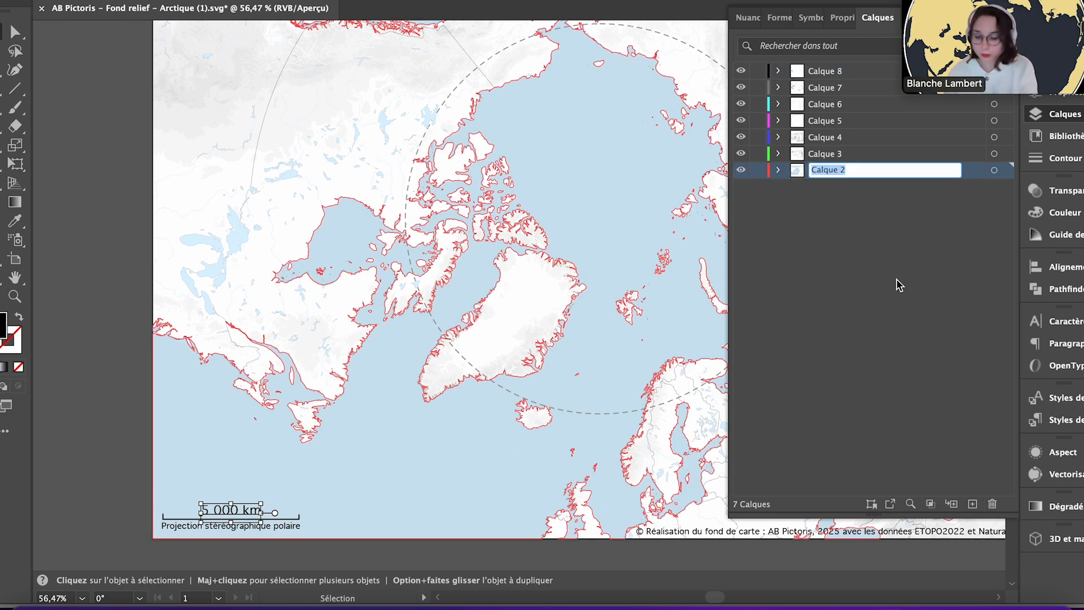
pyautogui.write('Océan')
pyautogui.press('Return')
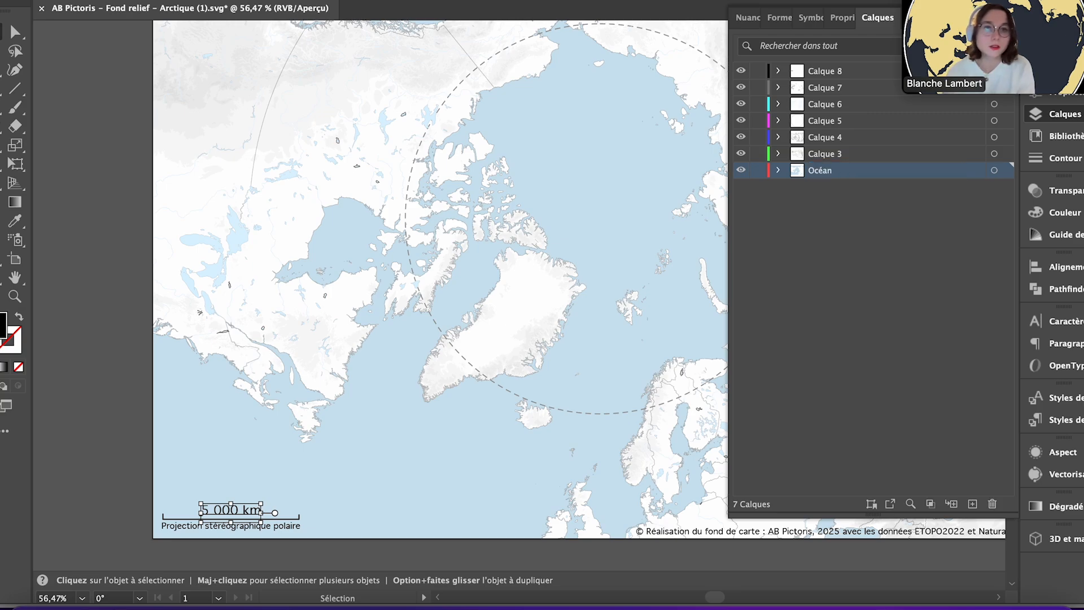
pyautogui.doubleClick(838, 157)
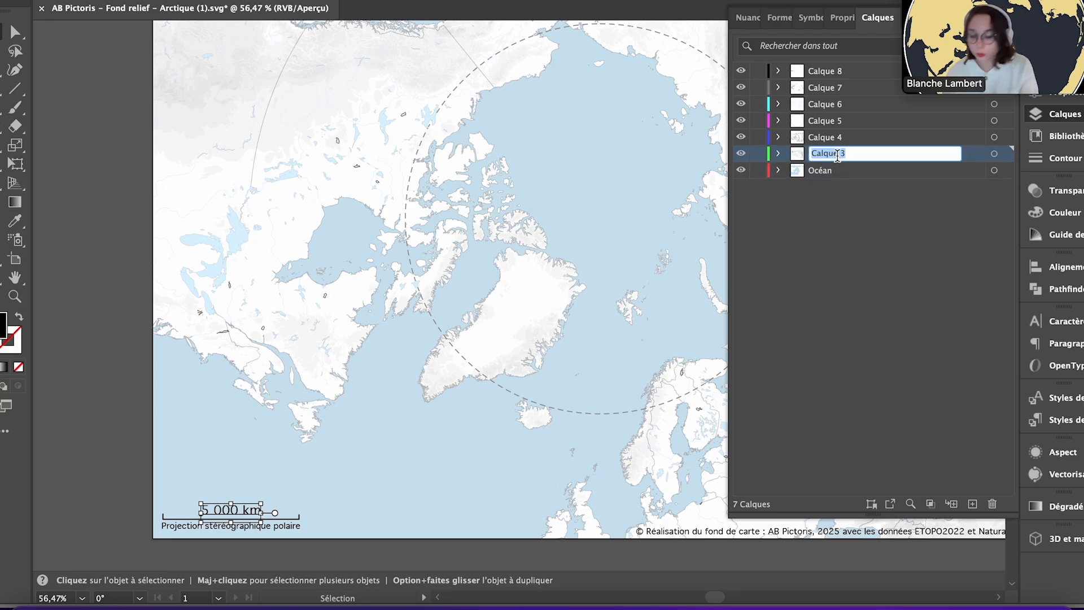
pyautogui.write('Relief')
pyautogui.press('Return')
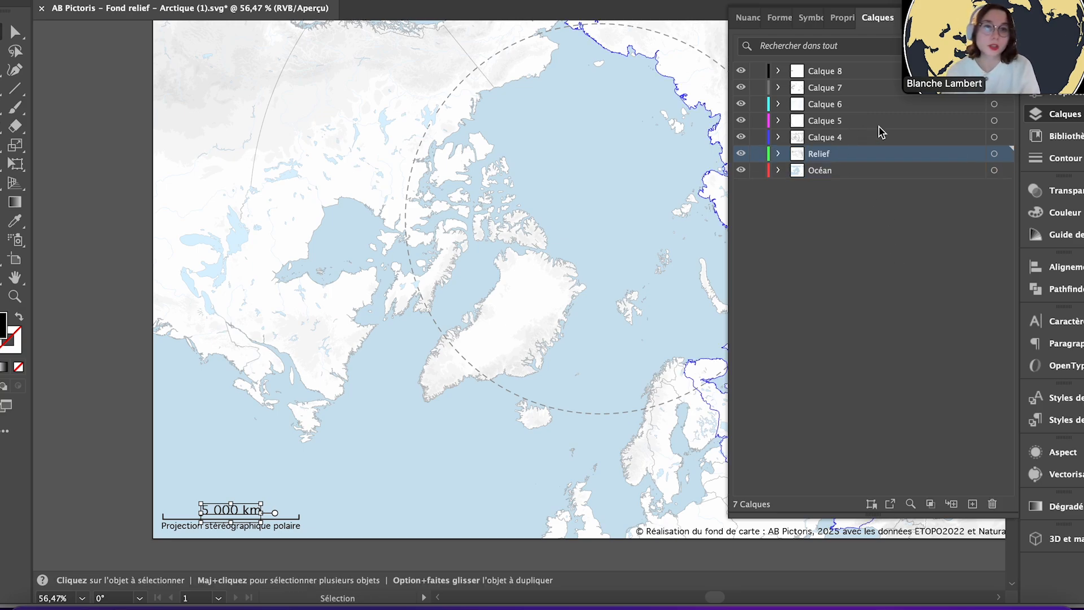
# - Rename the layer Calque 4 as Pays and Calque 5 as Cercle polaire
pyautogui.click(837, 141)
pyautogui.doubleClick(837, 140)
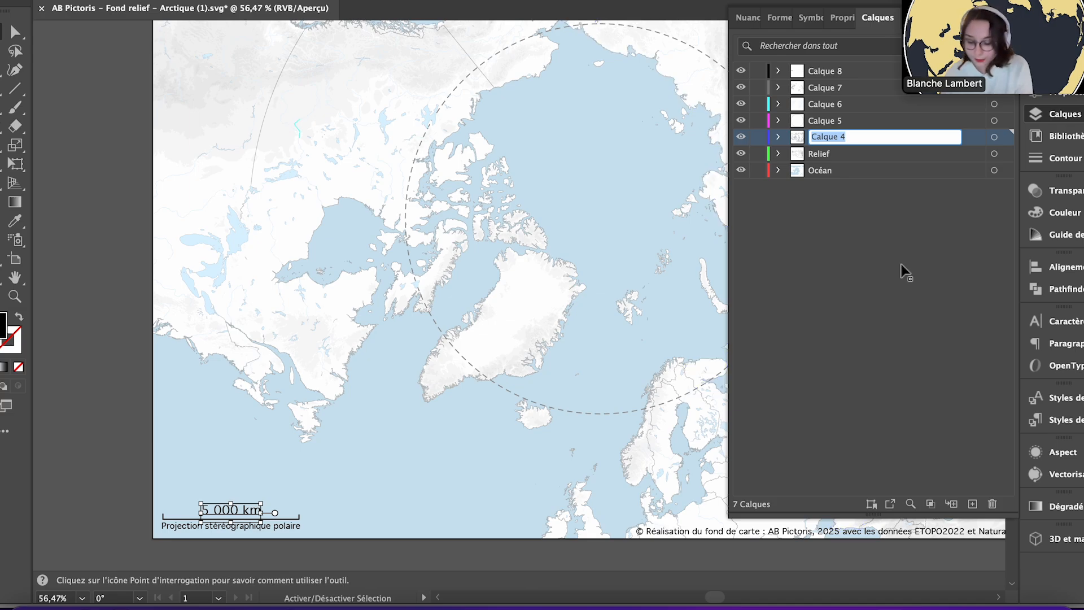
pyautogui.write('Pays')
pyautogui.press('Return')
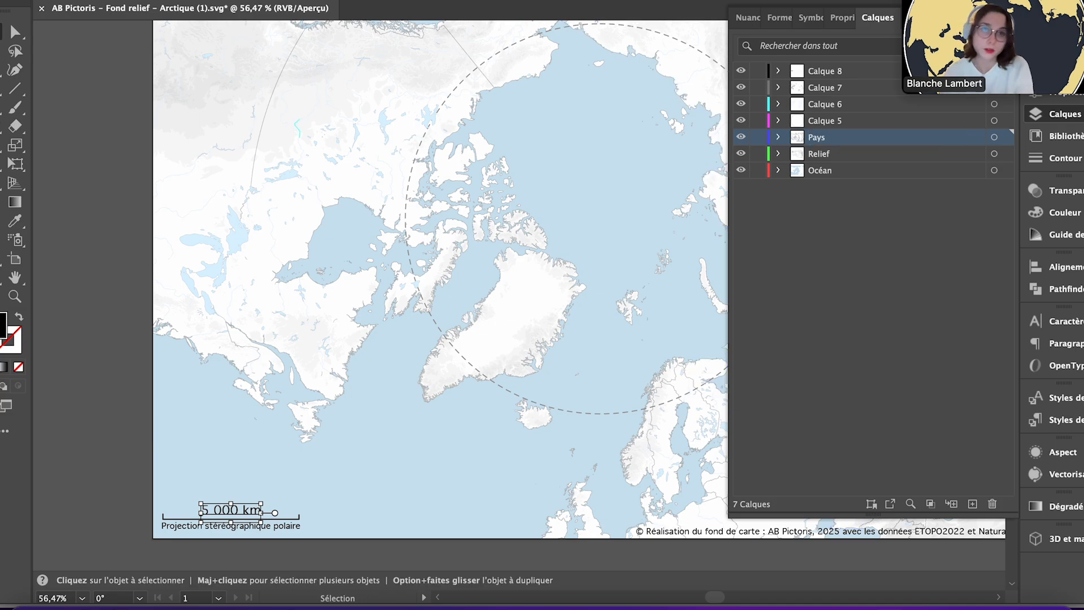
pyautogui.doubleClick(825, 121)
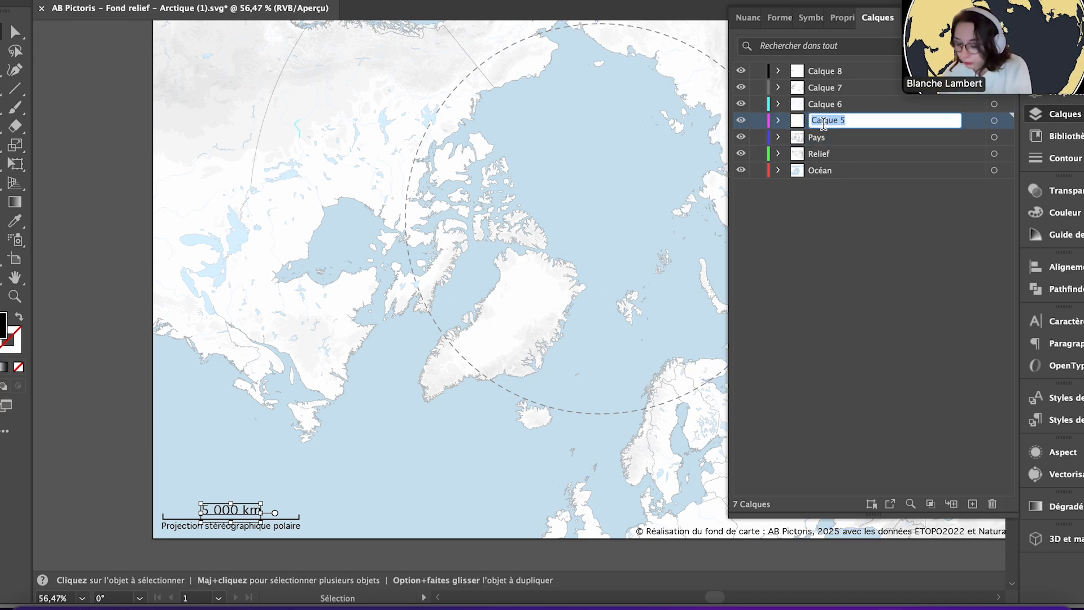
pyautogui.write('Cerc')
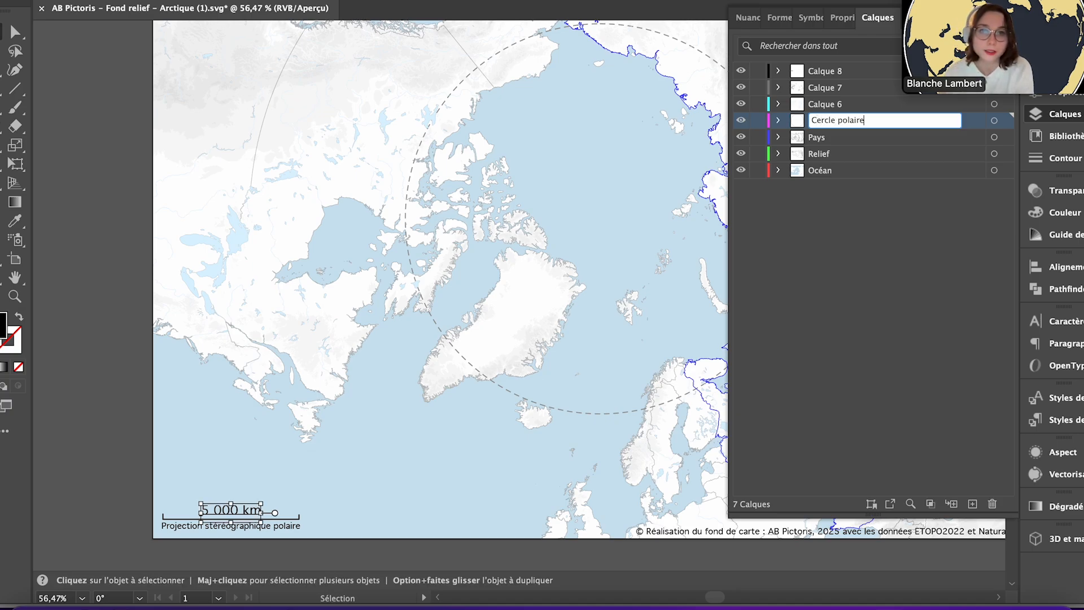
pyautogui.press('Return')
# - Rename the layer Calque 6 as Rivières and Calque 7 as Lacs
pyautogui.doubleClick(815, 107)
pyautogui.write('Rivières')
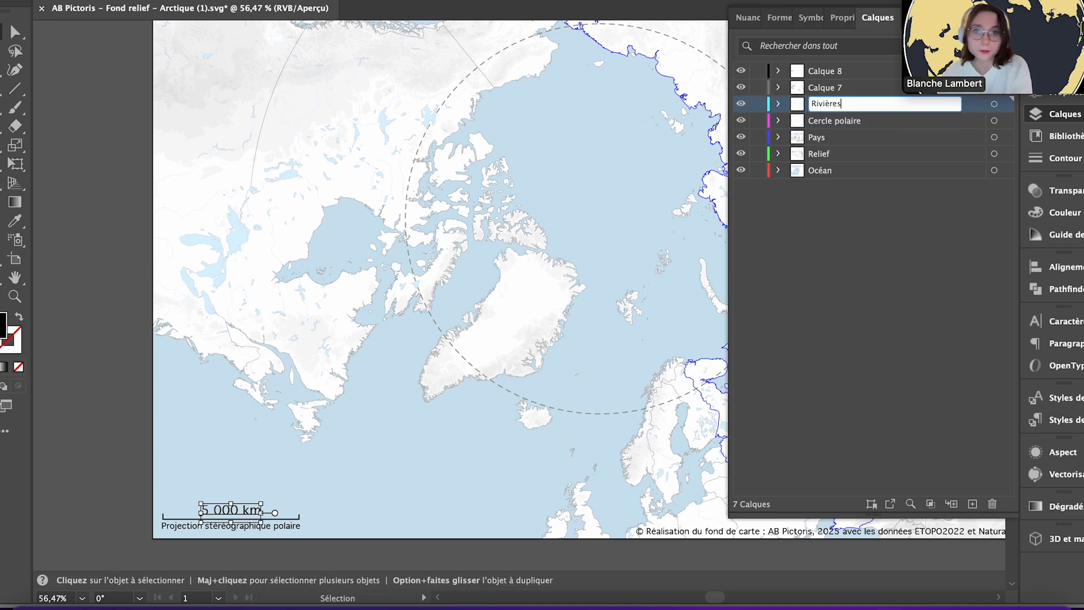
pyautogui.press('Return')
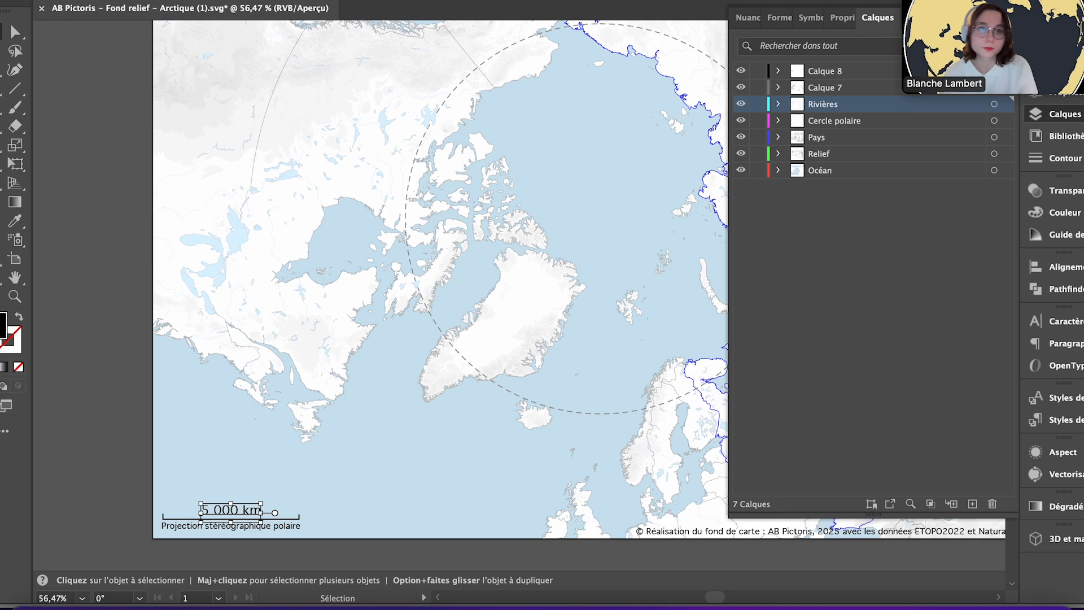
pyautogui.doubleClick(838, 92)
pyautogui.write('Lacs')
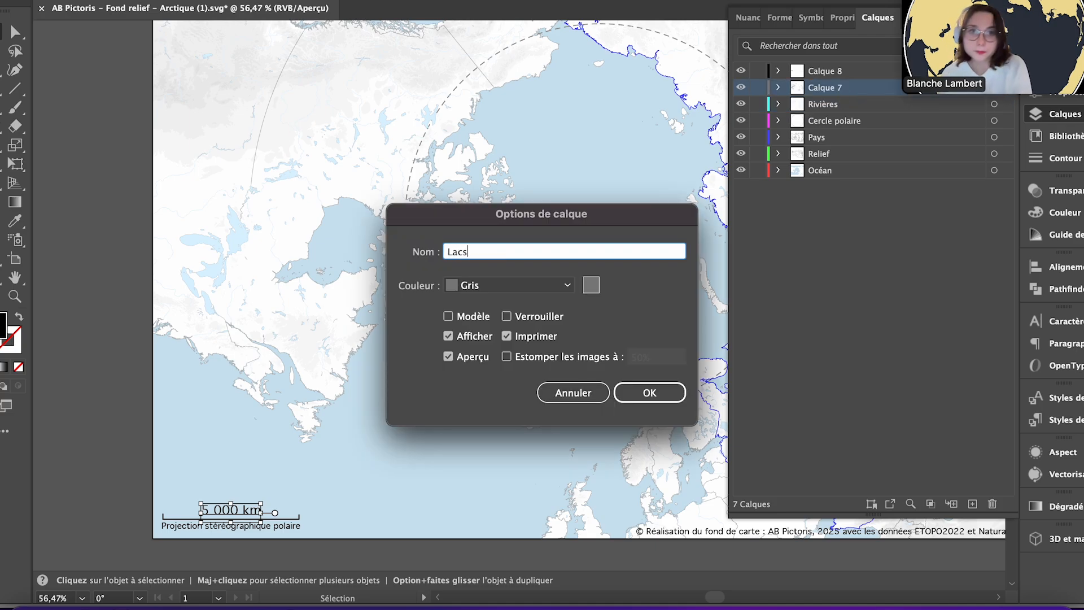
pyautogui.press('Return')
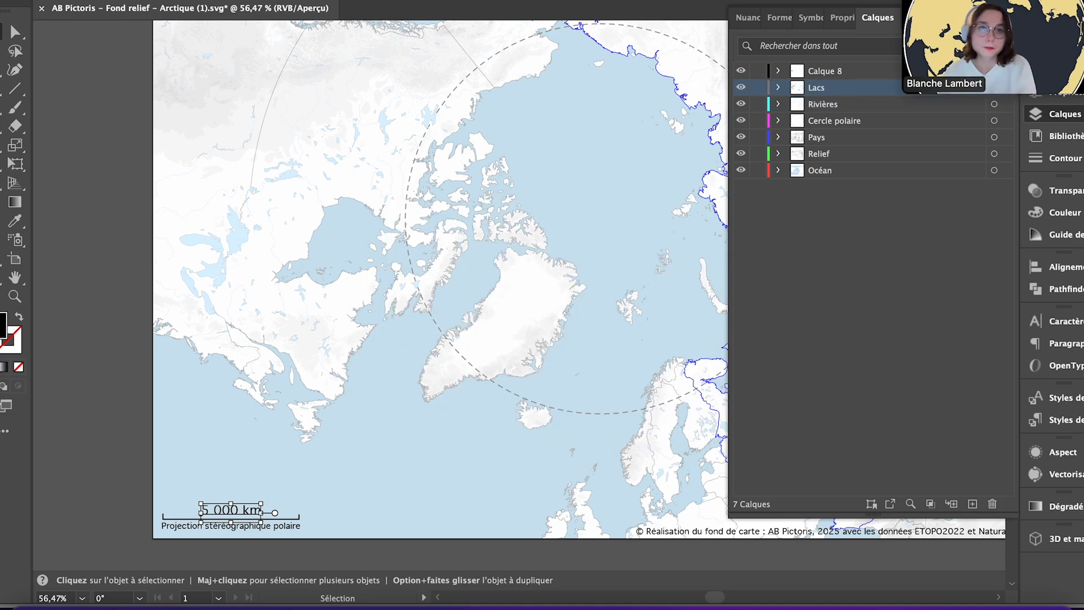
# - Rename the layer Calque 8 as Echelle et sources
pyautogui.doubleClick(835, 71)
pyautogui.write('Eche')
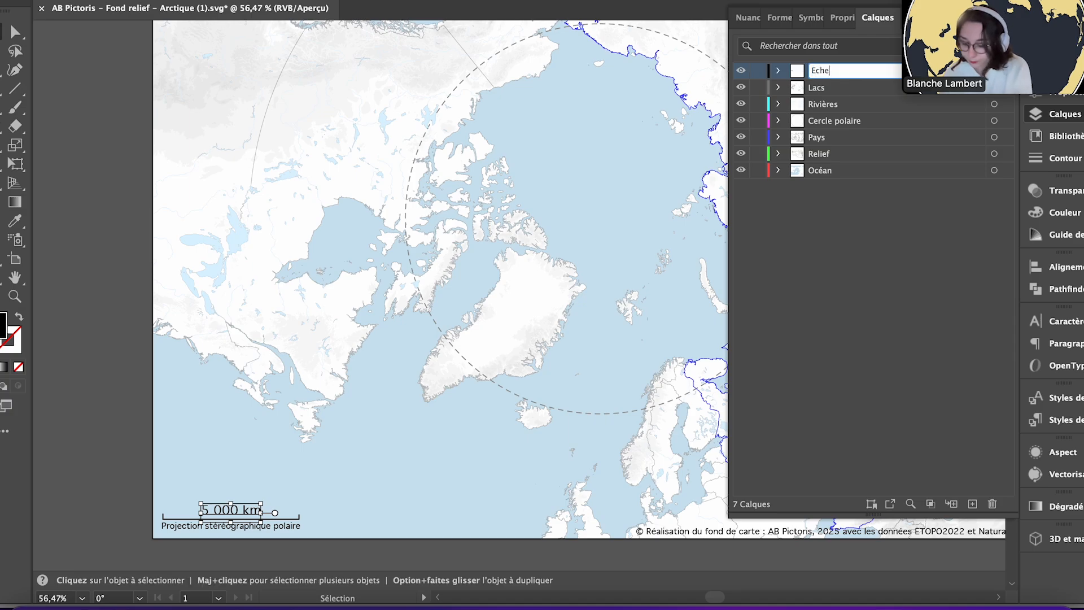
pyautogui.write('lle et sources')
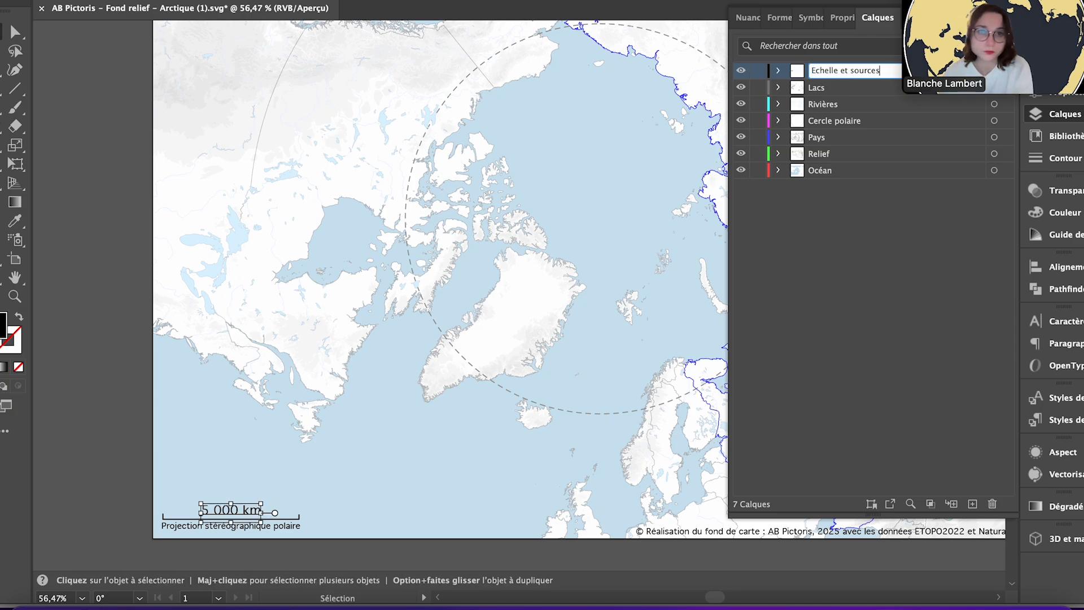
pyautogui.press('Return')
# - Examine the contents of the Océan, Relief and Pays layers one after another for nested groups
pyautogui.click(778, 170)
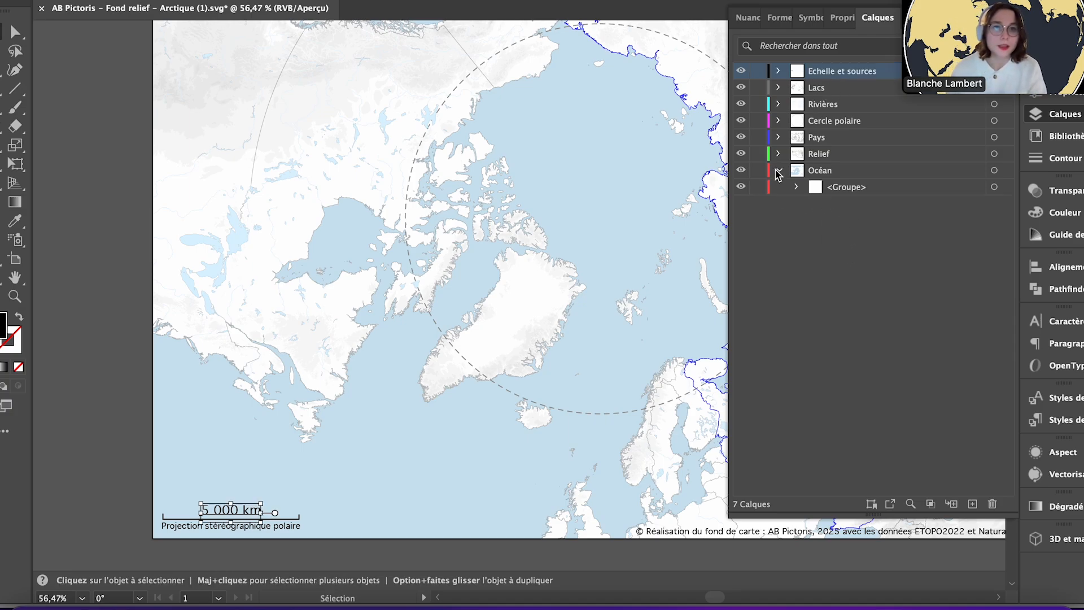
pyautogui.click(778, 170)
pyautogui.click(778, 153)
pyautogui.click(778, 154)
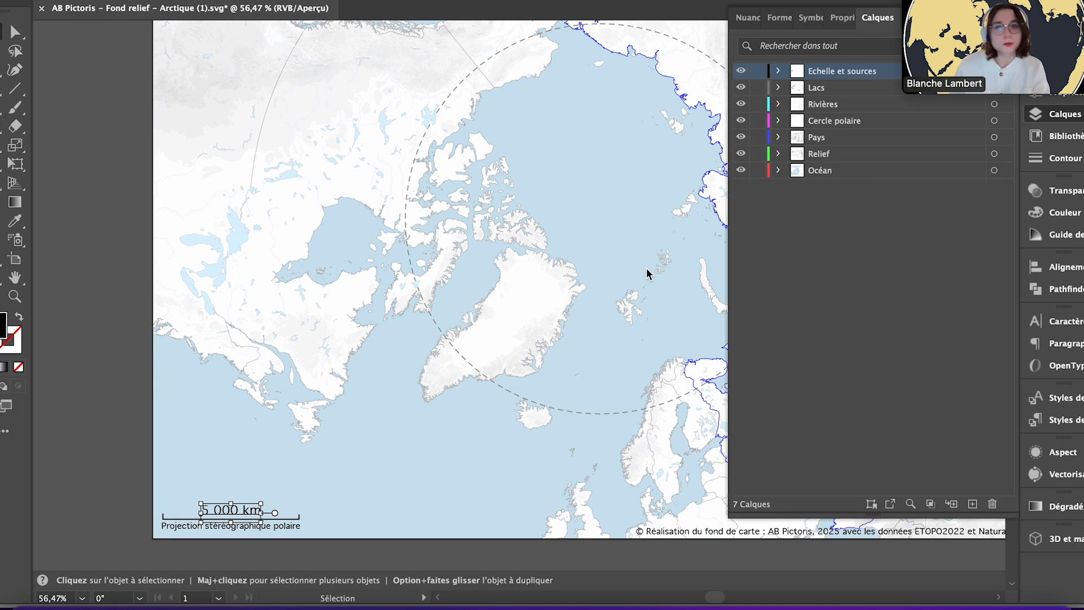
pyautogui.moveTo(717, 596); pyautogui.dragTo(722, 596)
pyautogui.click(778, 154)
pyautogui.click(778, 154)
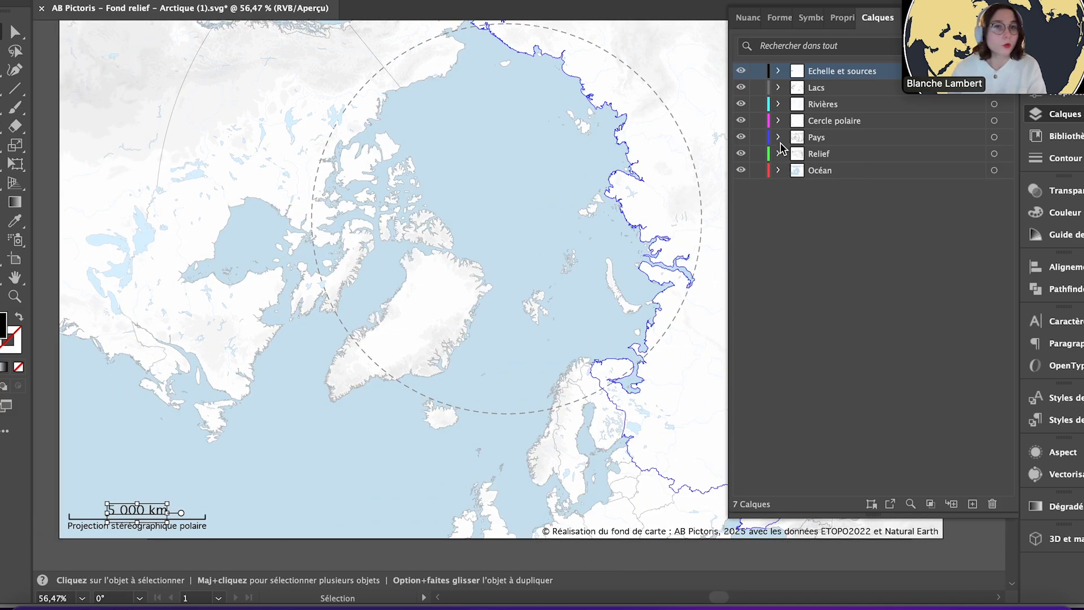
pyautogui.click(778, 137)
pyautogui.click(779, 138)
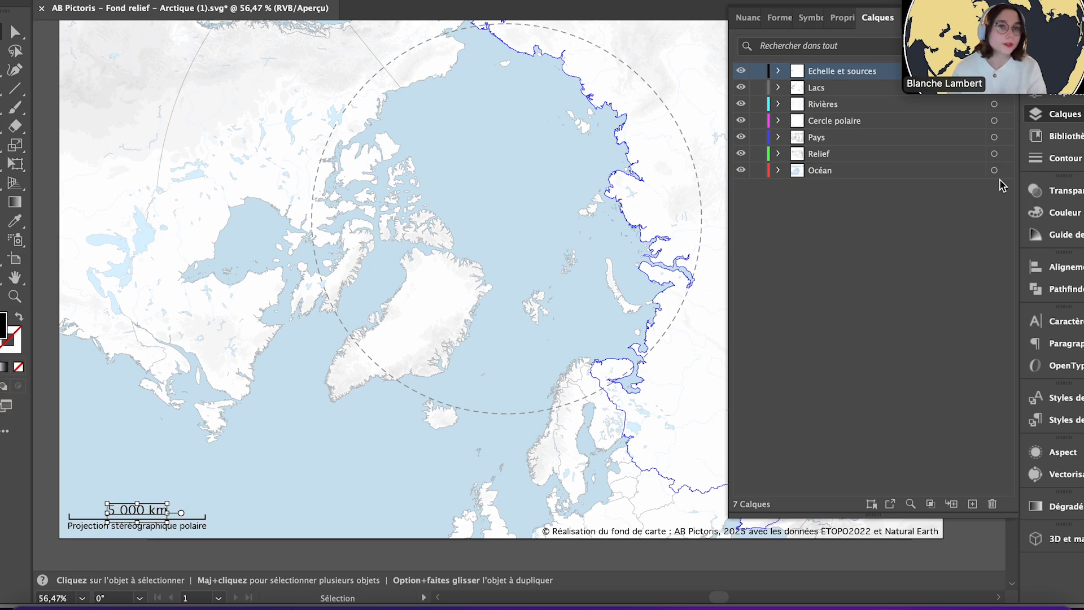
# - Select the artwork of the Océan layer and ungroup it
pyautogui.click(778, 170)
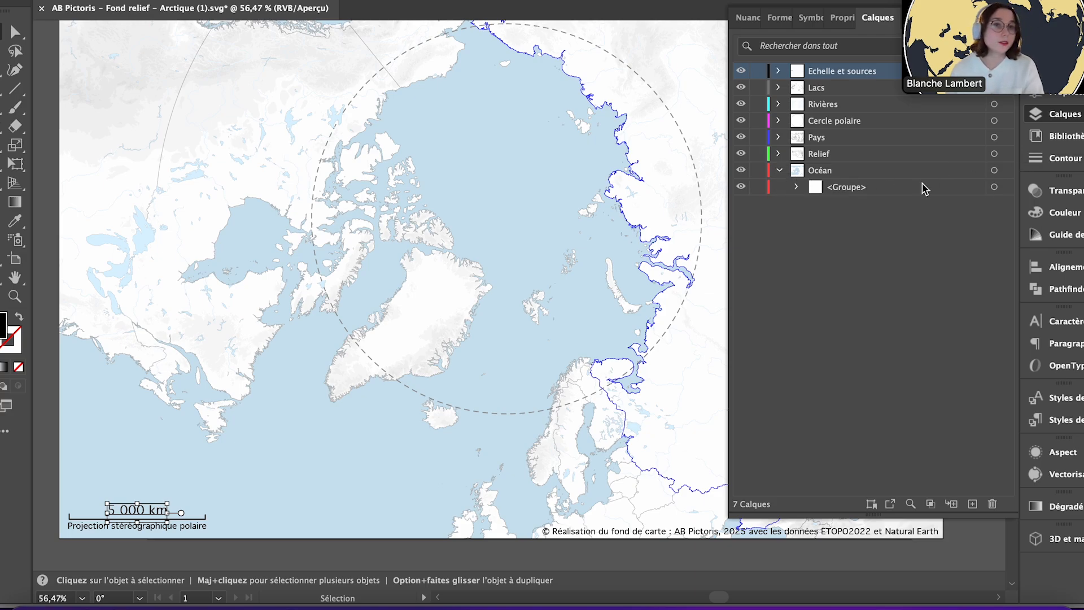
pyautogui.click(994, 170)
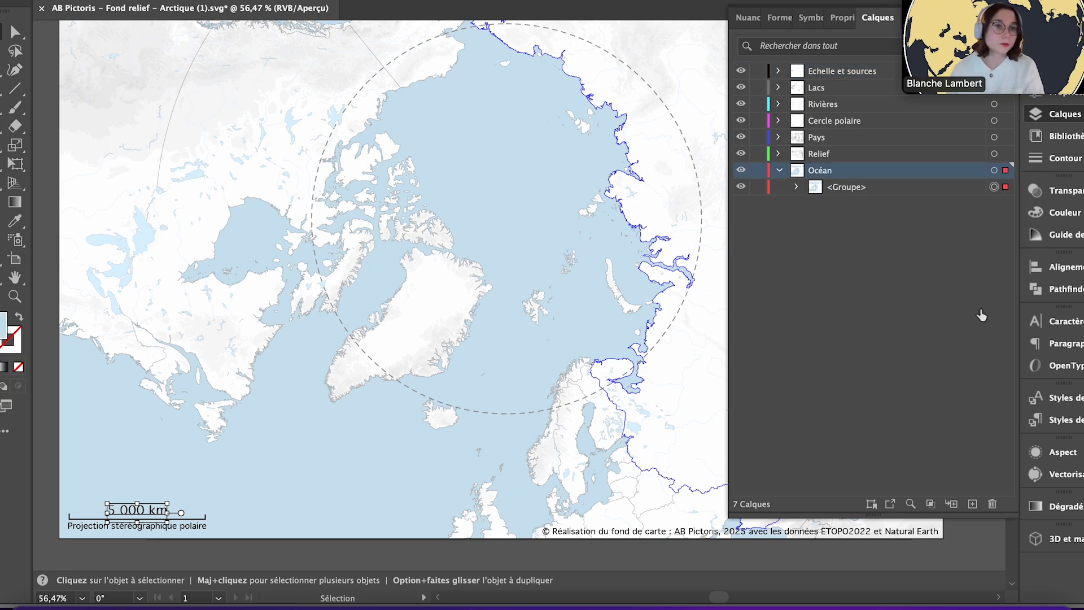
pyautogui.rightClick(455, 191)
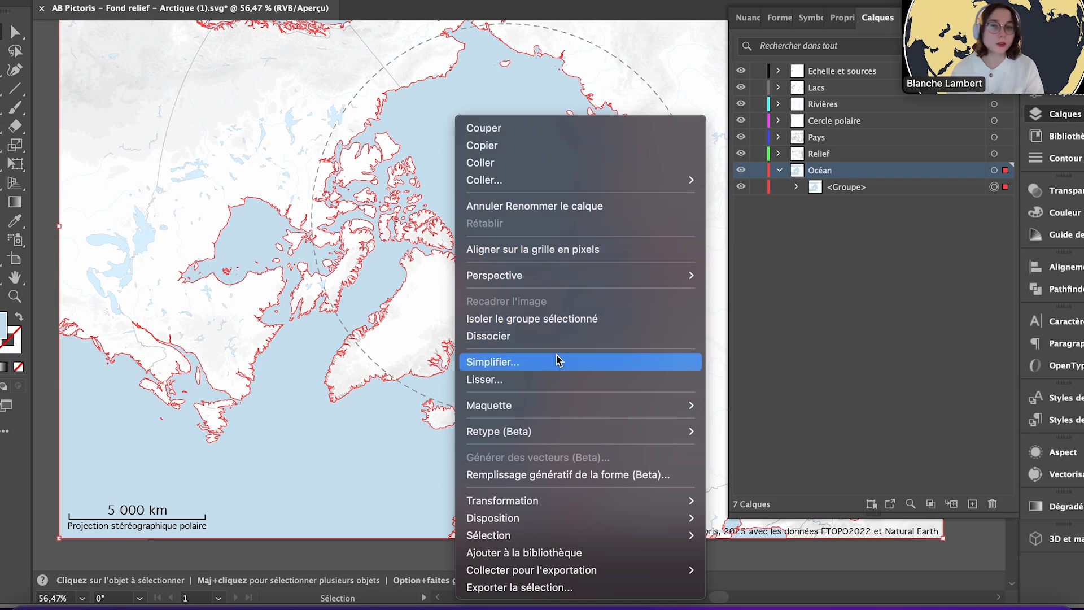
pyautogui.click(557, 336)
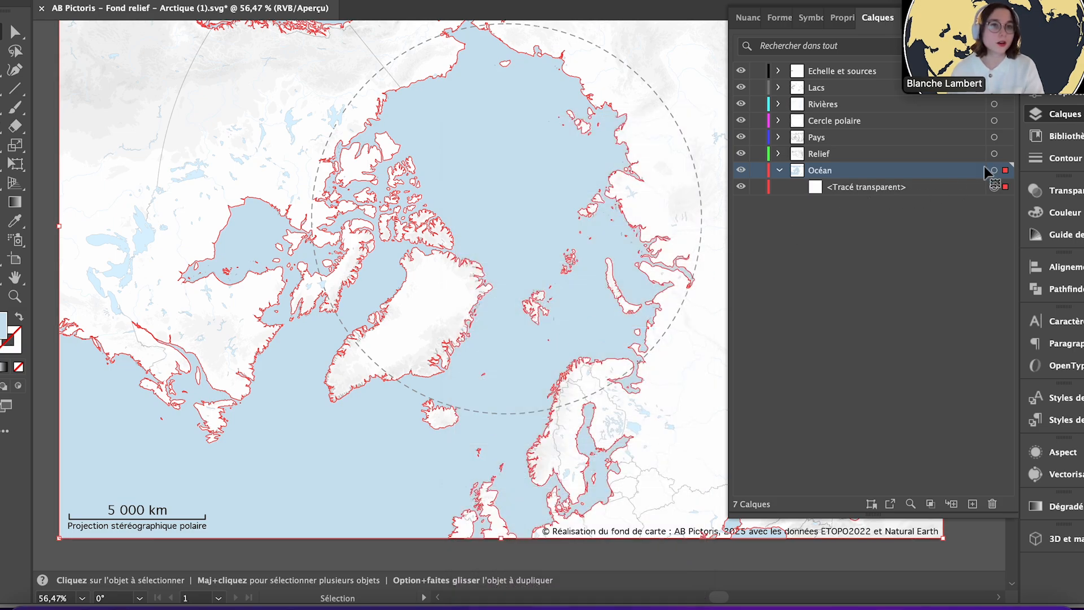
# - Select the artwork of the Relief layer, ungroup it and list the layer's separate clip groups
pyautogui.click(1005, 154)
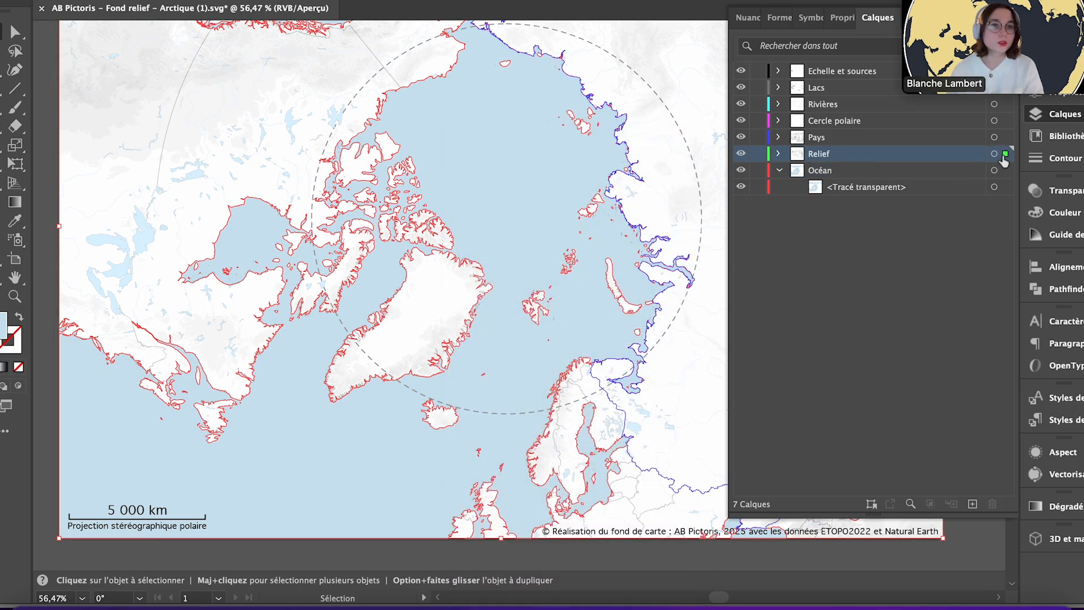
pyautogui.keyDown('shift'); pyautogui.click(485, 356); pyautogui.keyUp('shift')
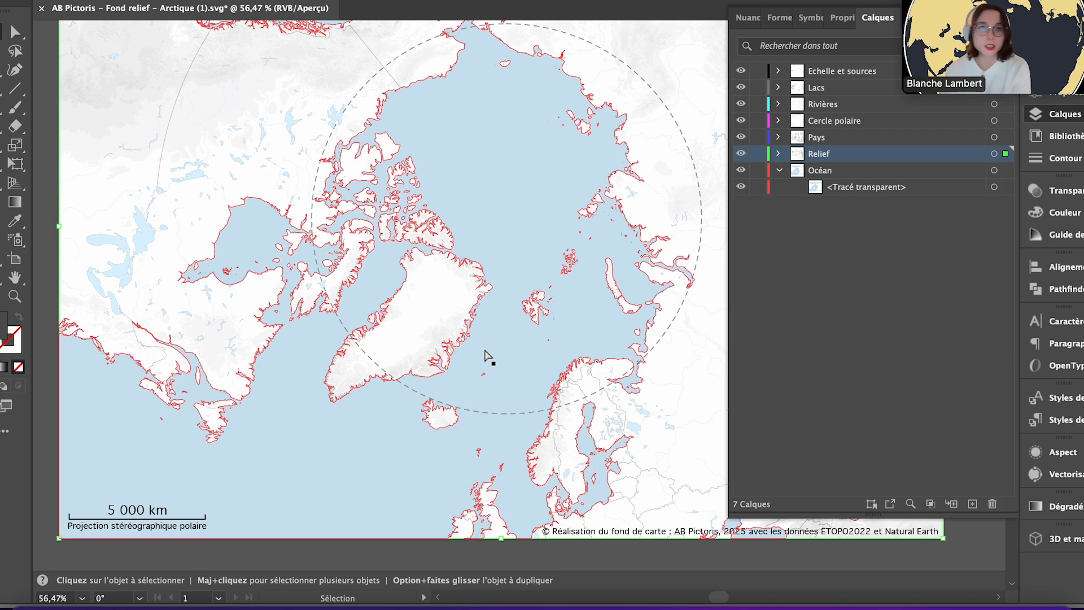
pyautogui.press('super')
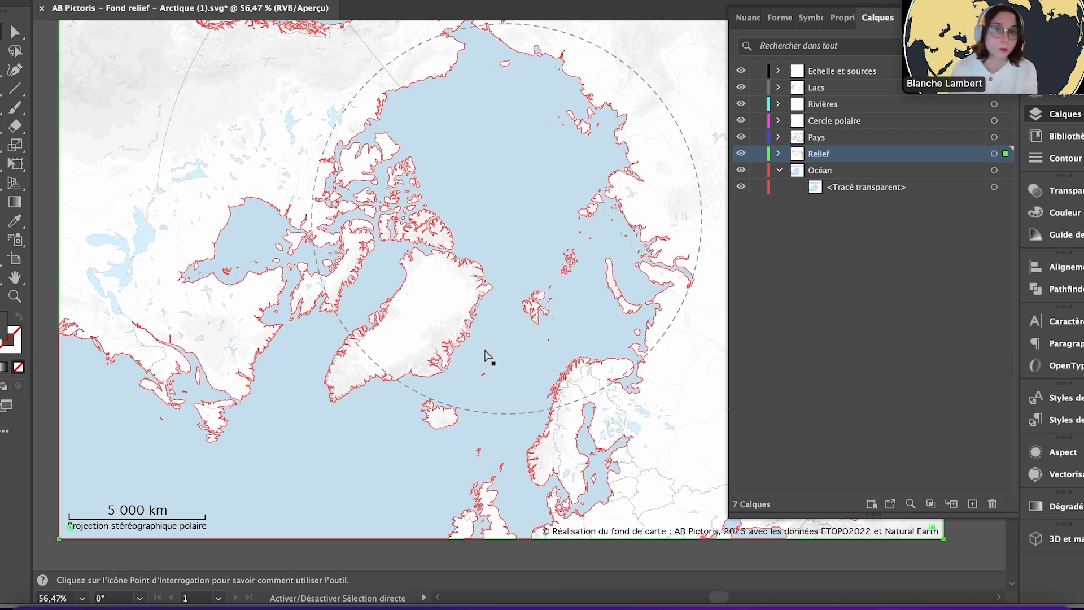
pyautogui.click(778, 153)
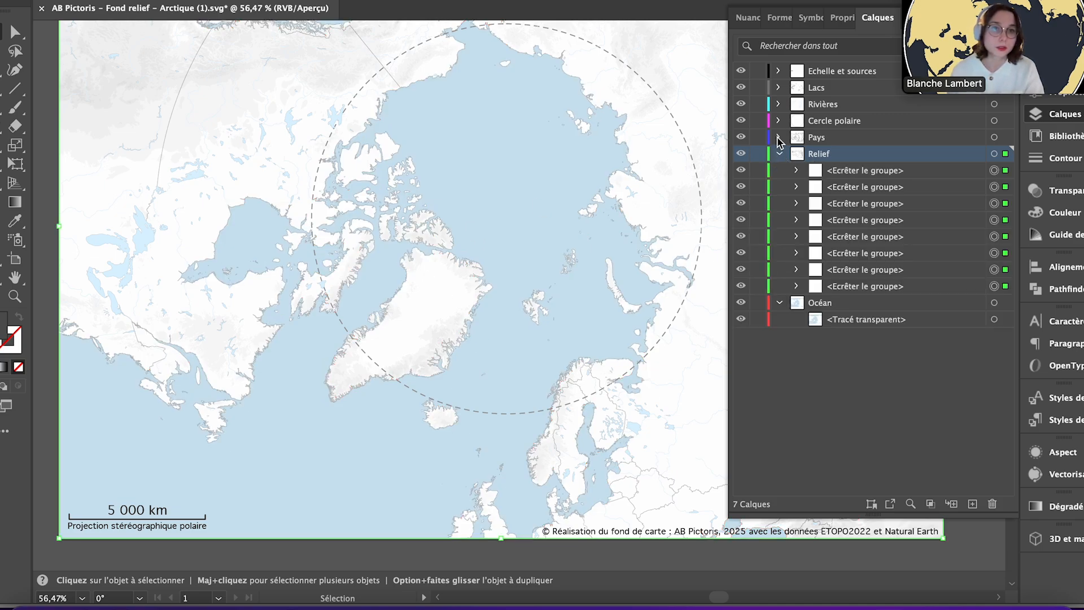
# - Ungroup the artwork of the Pays layer into its separate paths and groups, then deselect it and collapse the layer
pyautogui.click(779, 137)
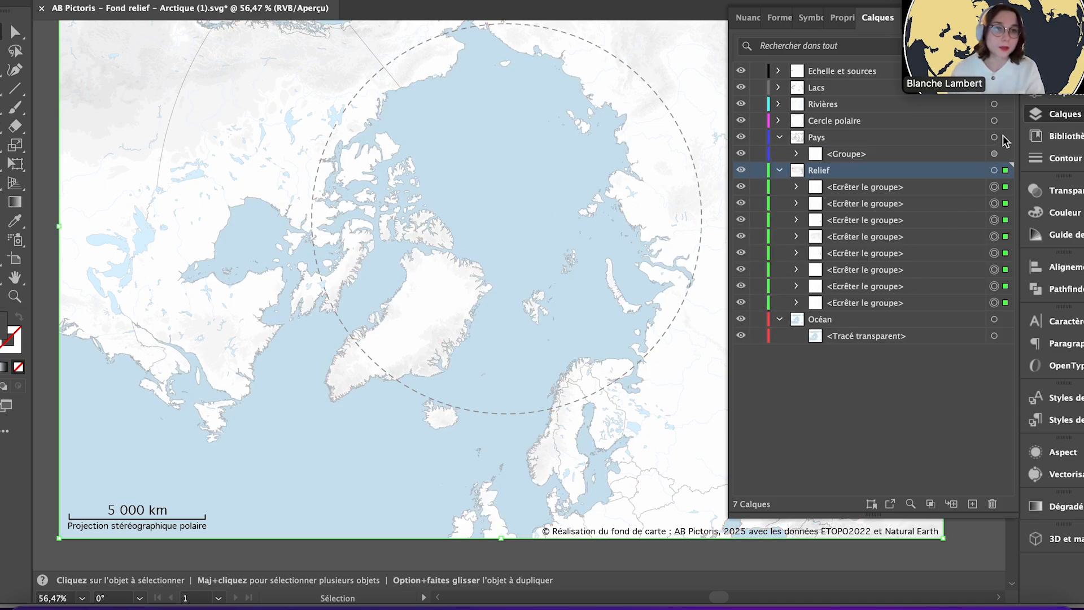
pyautogui.click(1004, 137)
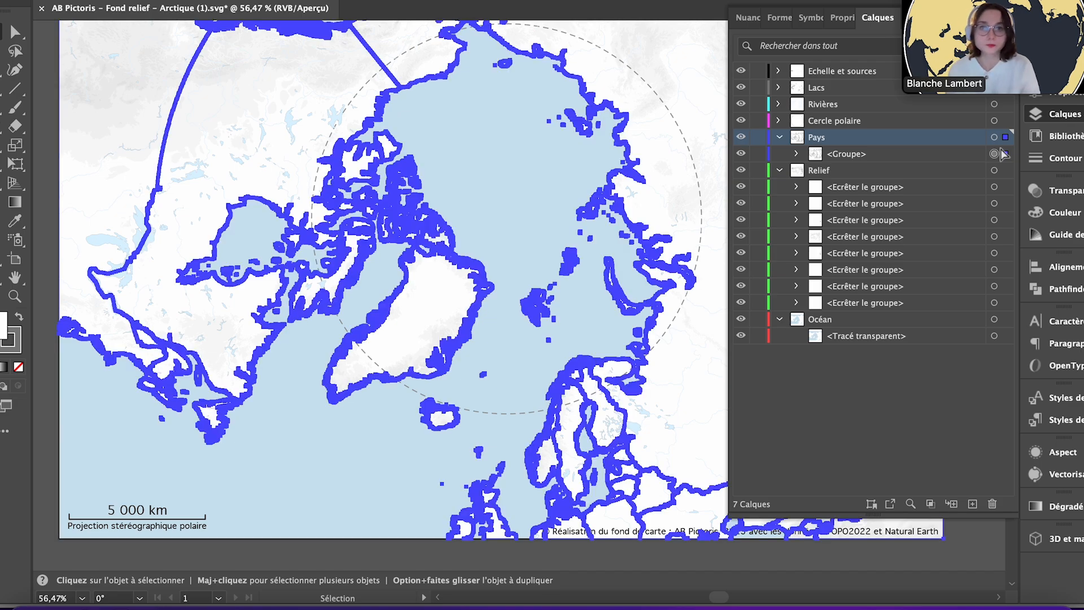
pyautogui.press('super+shift+g')
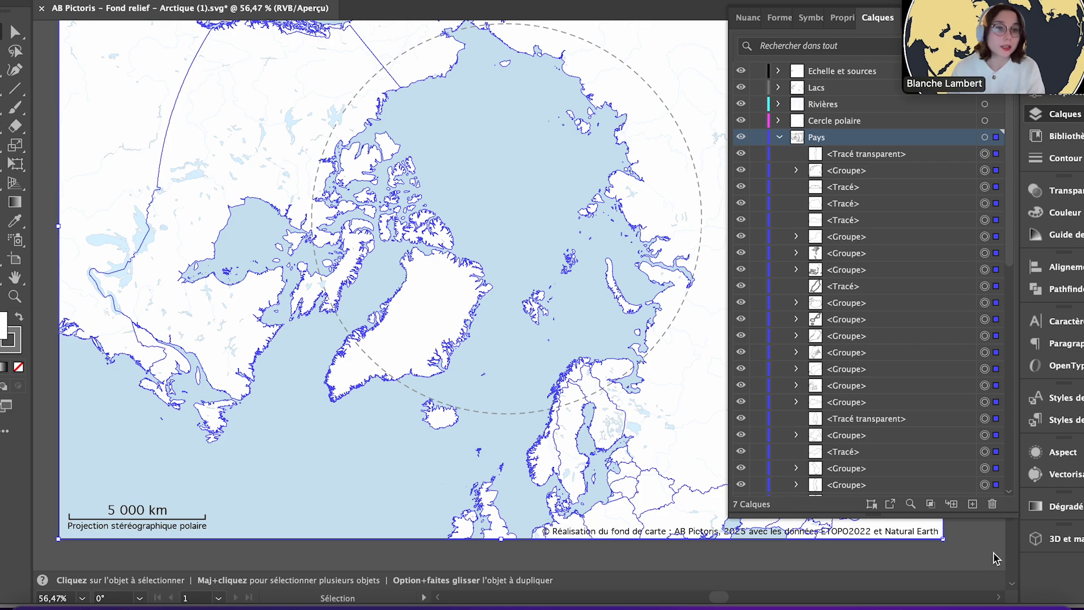
pyautogui.click(536, 395)
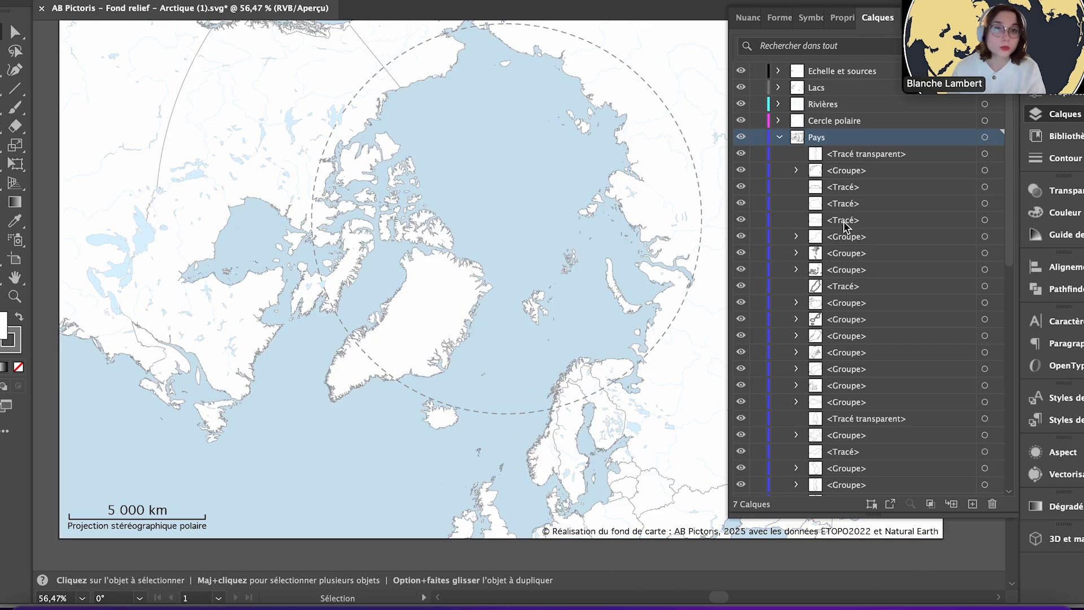
pyautogui.click(778, 139)
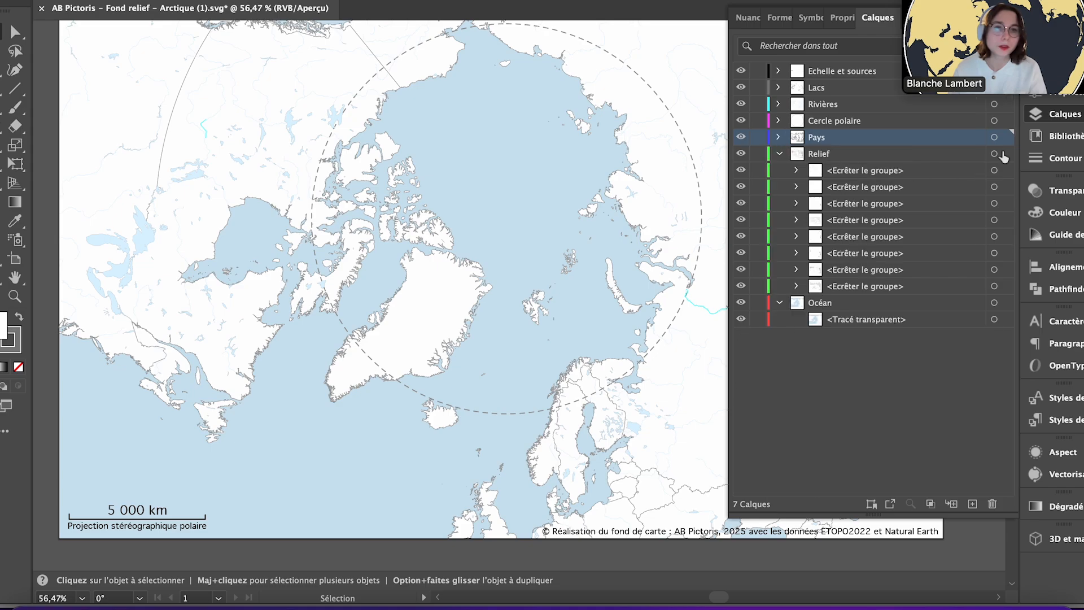
# - Select the artwork of the Cercle polaire, Rivières, Lacs and Echelle et sources layers one after another to check what each contains
pyautogui.click(994, 120)
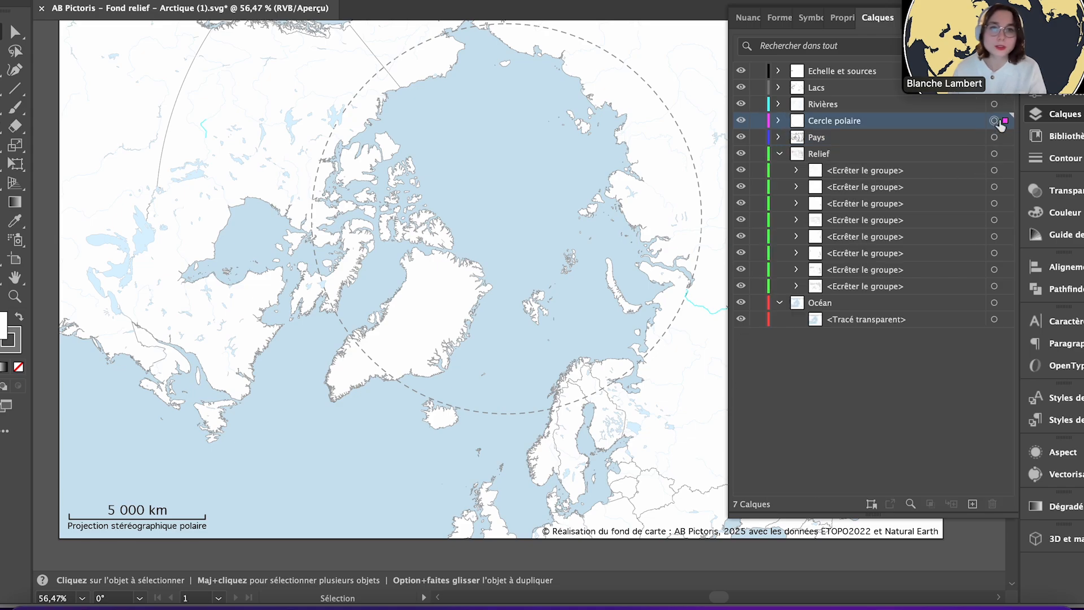
pyautogui.click(778, 121)
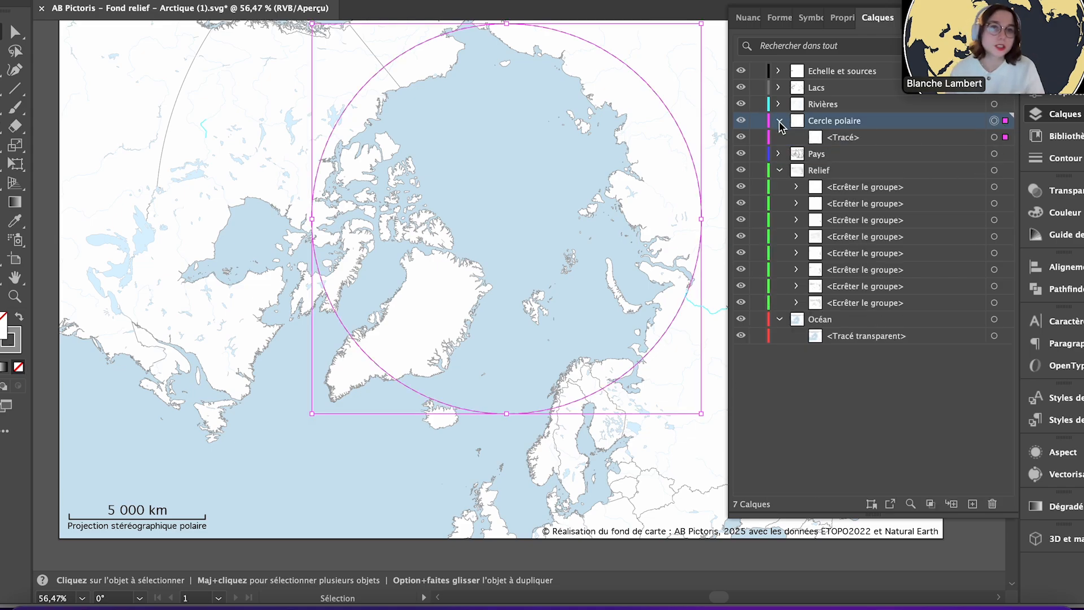
pyautogui.click(778, 121)
pyautogui.click(994, 104)
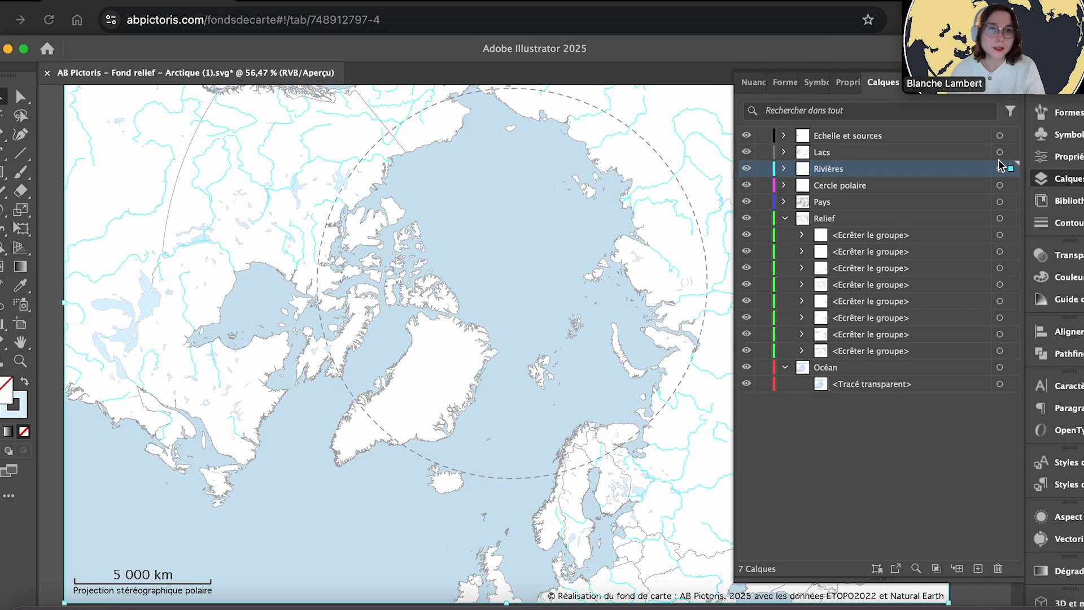
pyautogui.click(1005, 91)
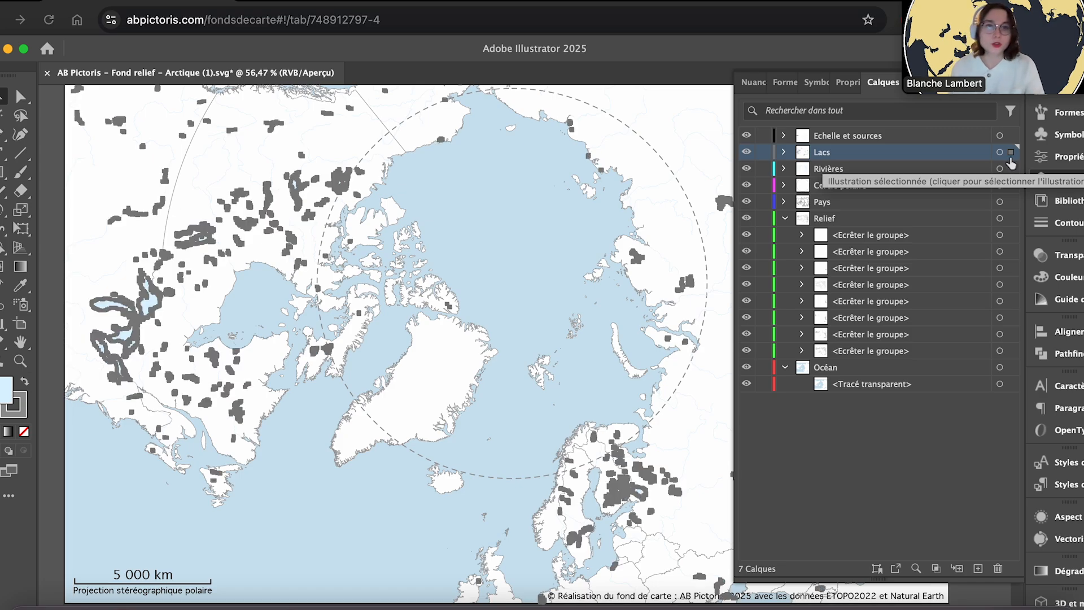
pyautogui.click(1010, 136)
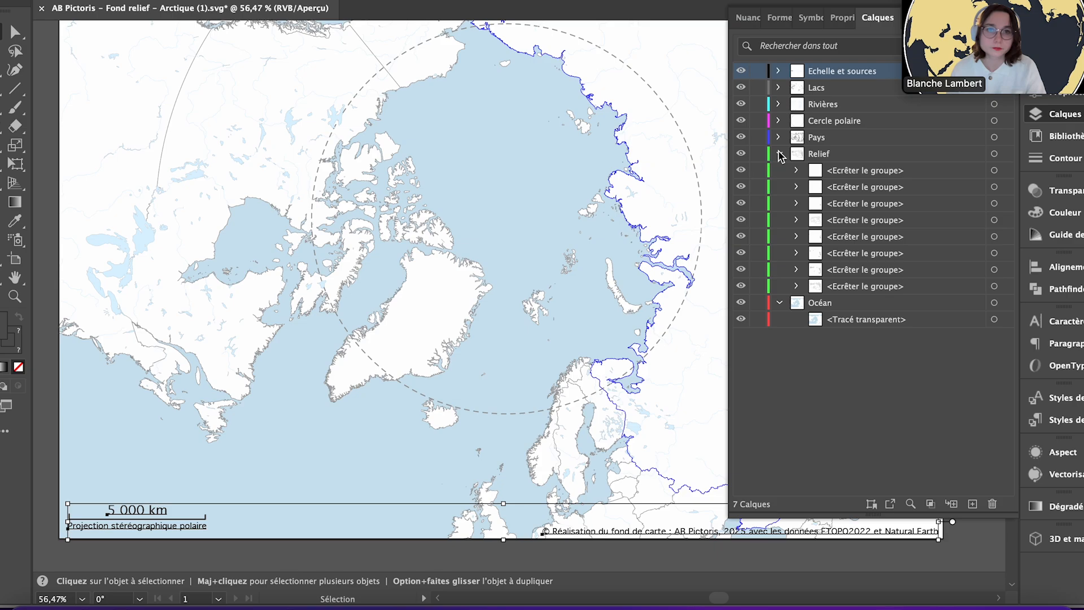
# - Collapse the Relief and Océan layers and deselect all artwork
pyautogui.click(784, 218)
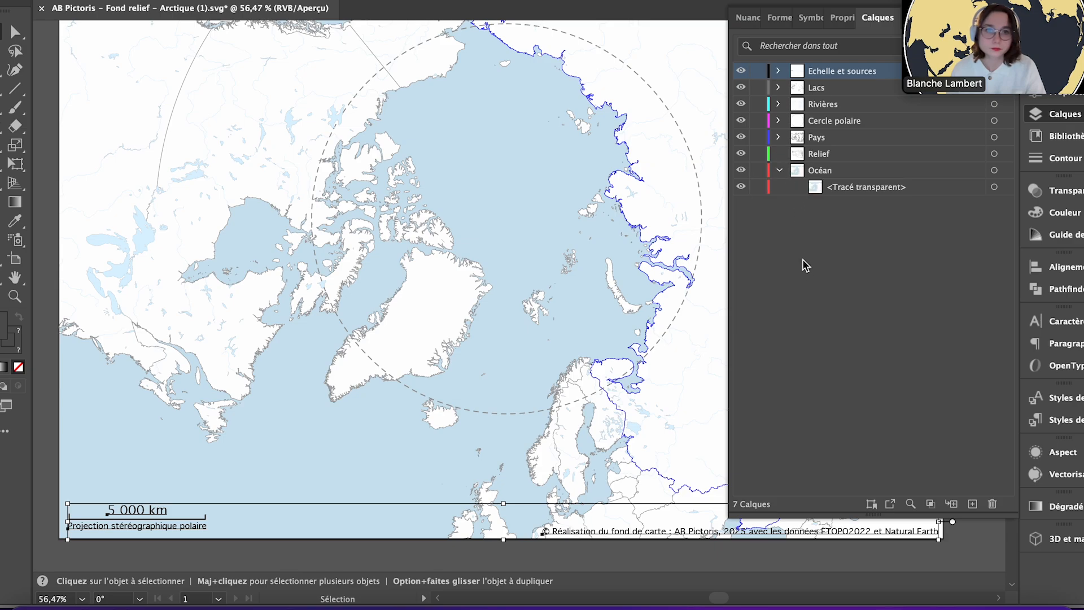
pyautogui.click(780, 171)
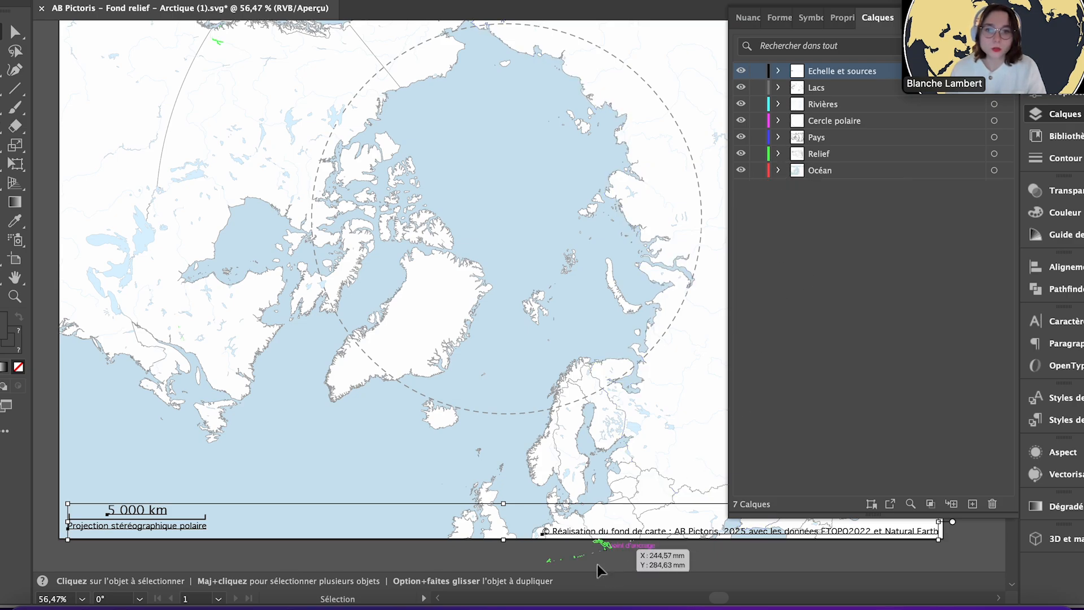
pyautogui.click(703, 568)
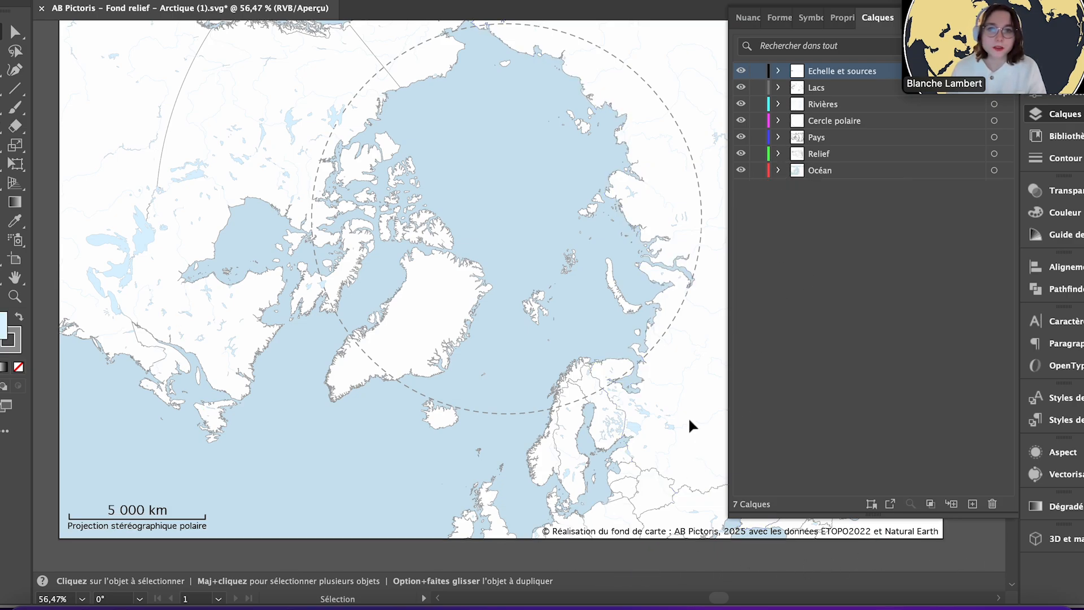
# - Select the Russia and Canada shapes on the map one after another to check that each country is a separate object
pyautogui.click(654, 204)
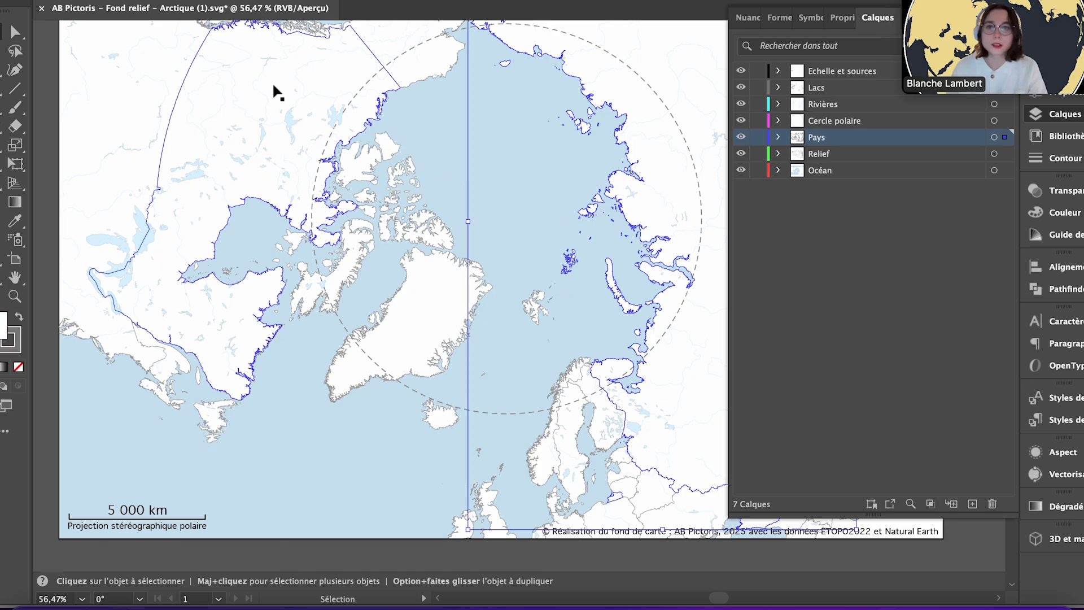
pyautogui.click(243, 92)
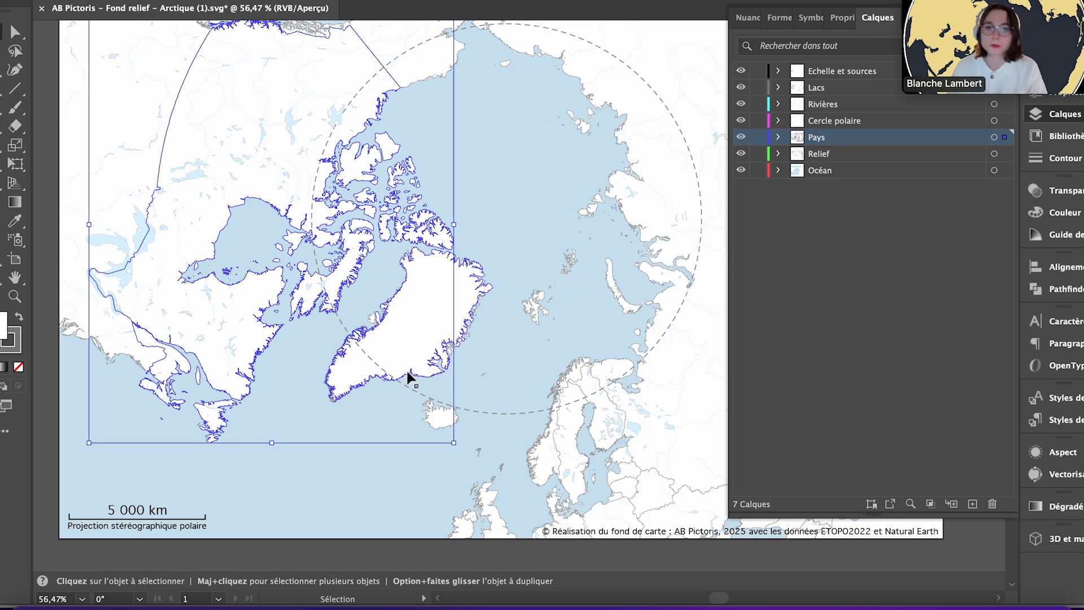
pyautogui.scroll(-1, 407, 372)
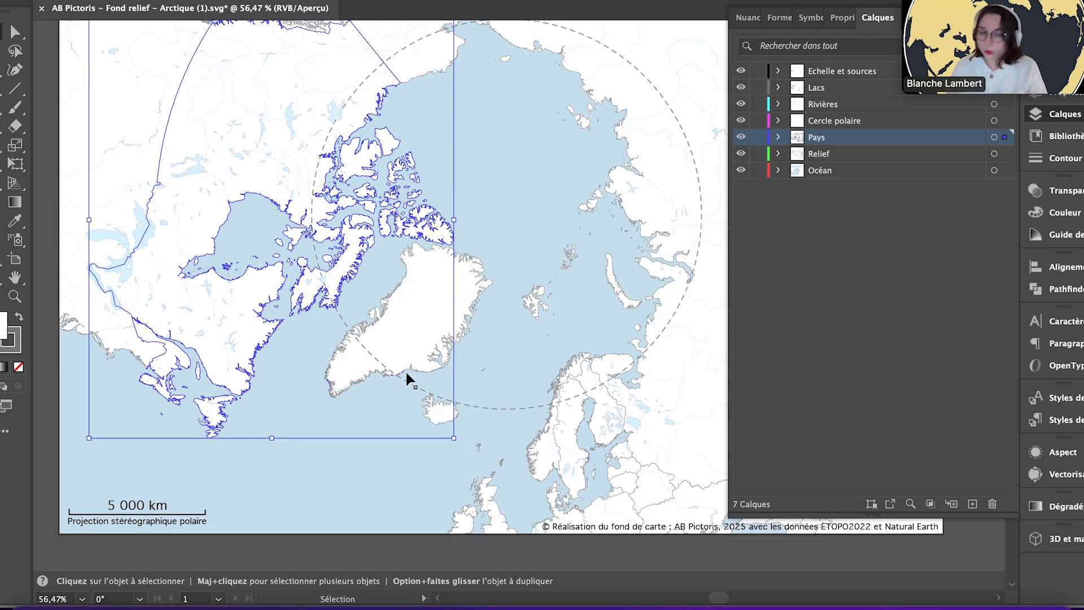
pyautogui.scroll(-1, 406, 370)
pyautogui.hscroll(5, 723, 597)
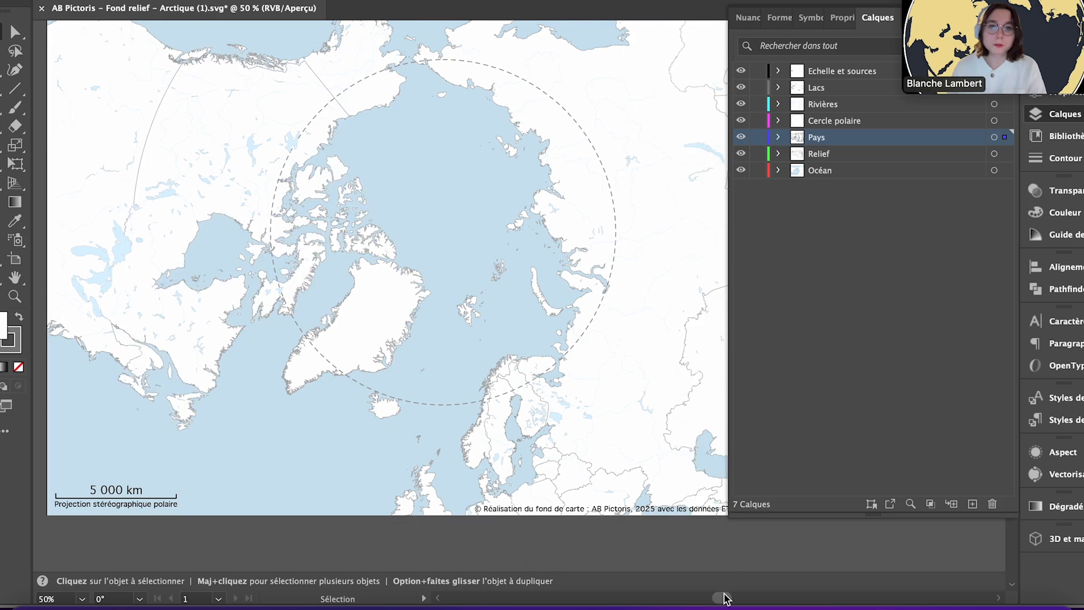
# - Select all artwork of the Pays layer and bring up its transparency settings
pyautogui.click(1006, 138)
pyautogui.scroll(-1, 598, 236)
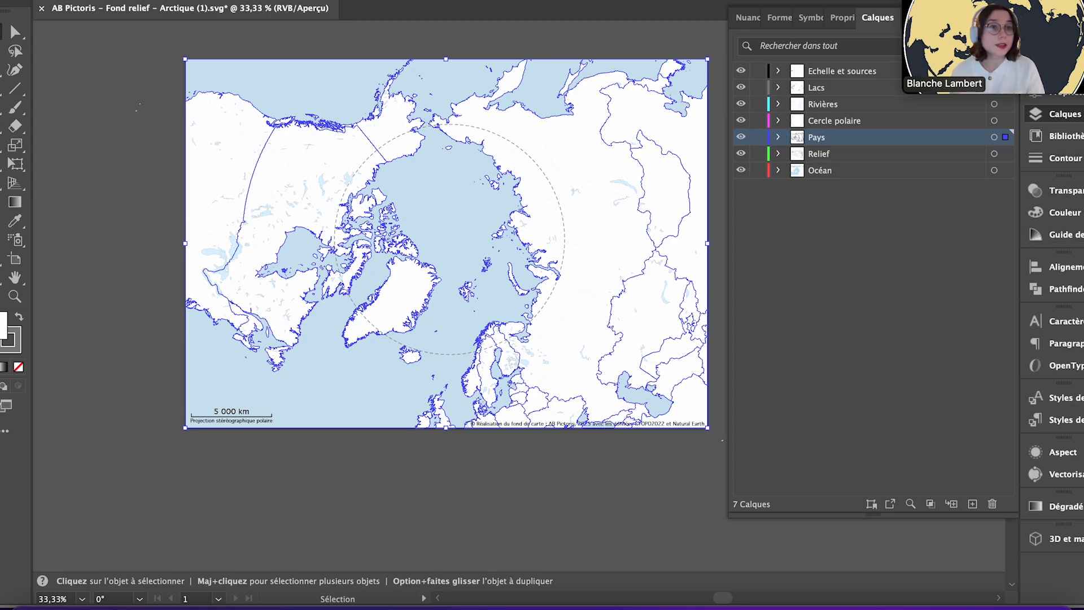
pyautogui.click(1059, 194)
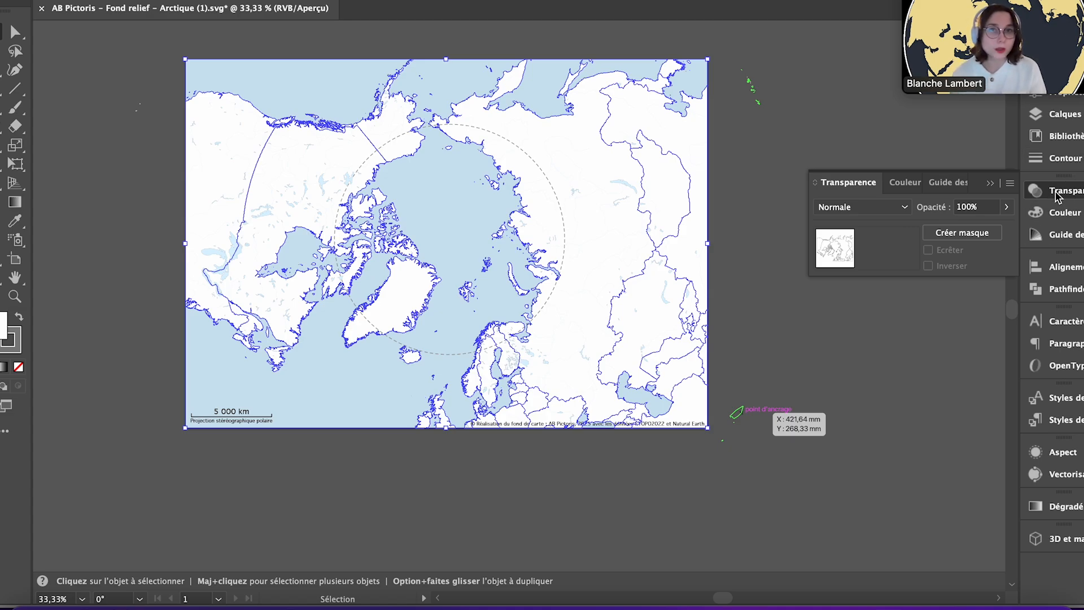
pyautogui.click(434, 1)
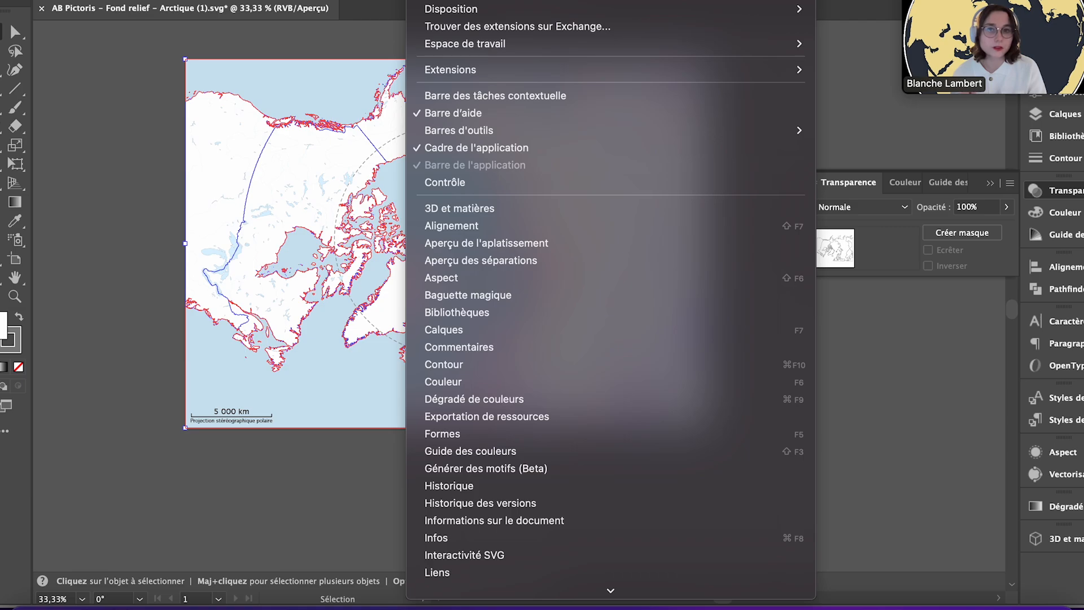
pyautogui.scroll(-10, 566, 564)
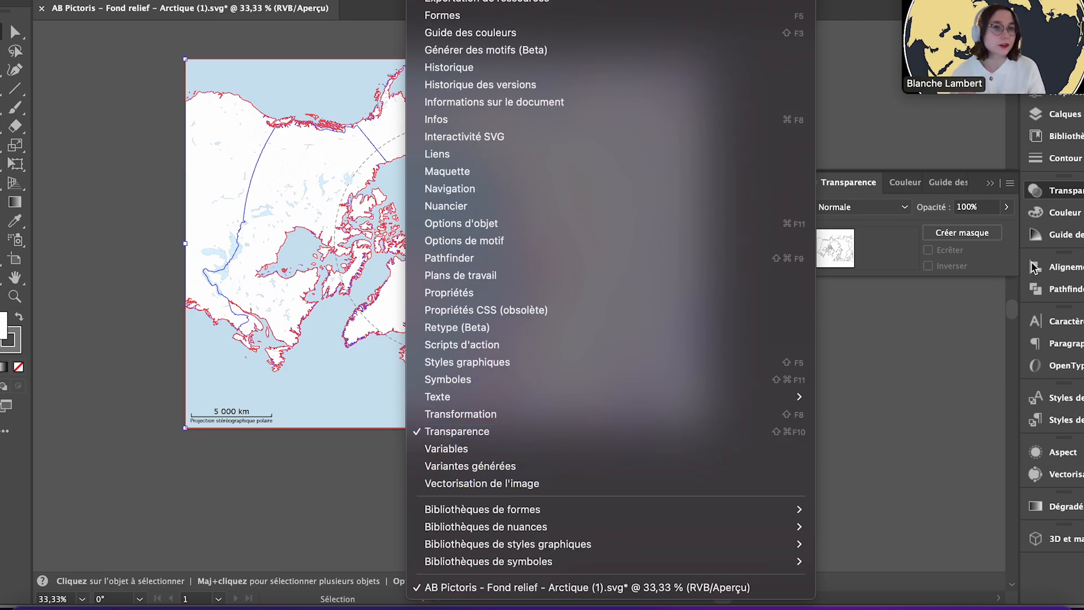
pyautogui.click(1017, 181)
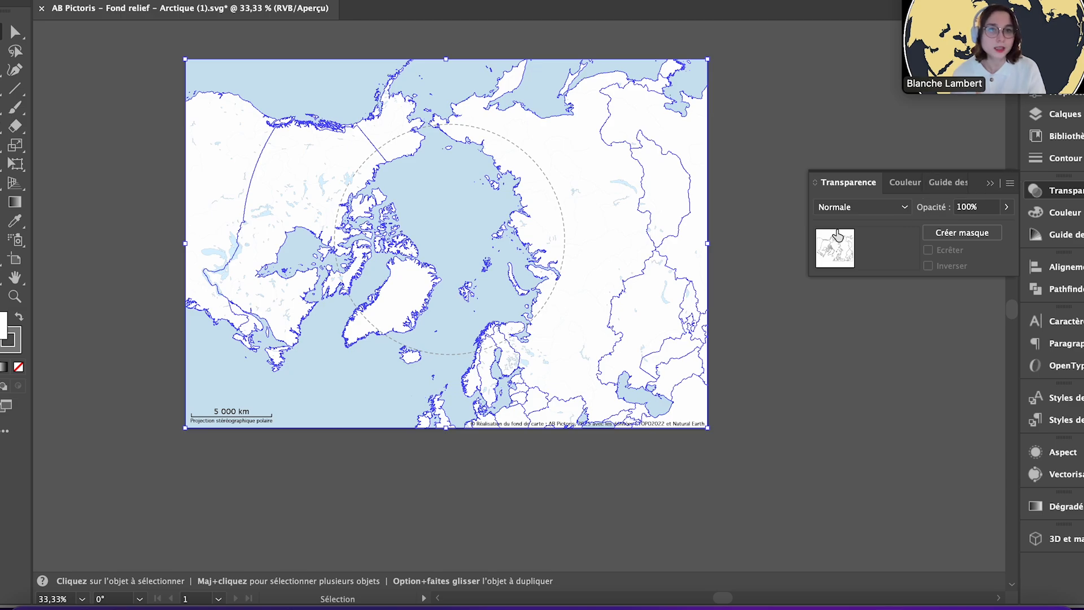
# - Try the Produit blending mode on the Pays artwork, and switch it back to Normale
pyautogui.click(900, 209)
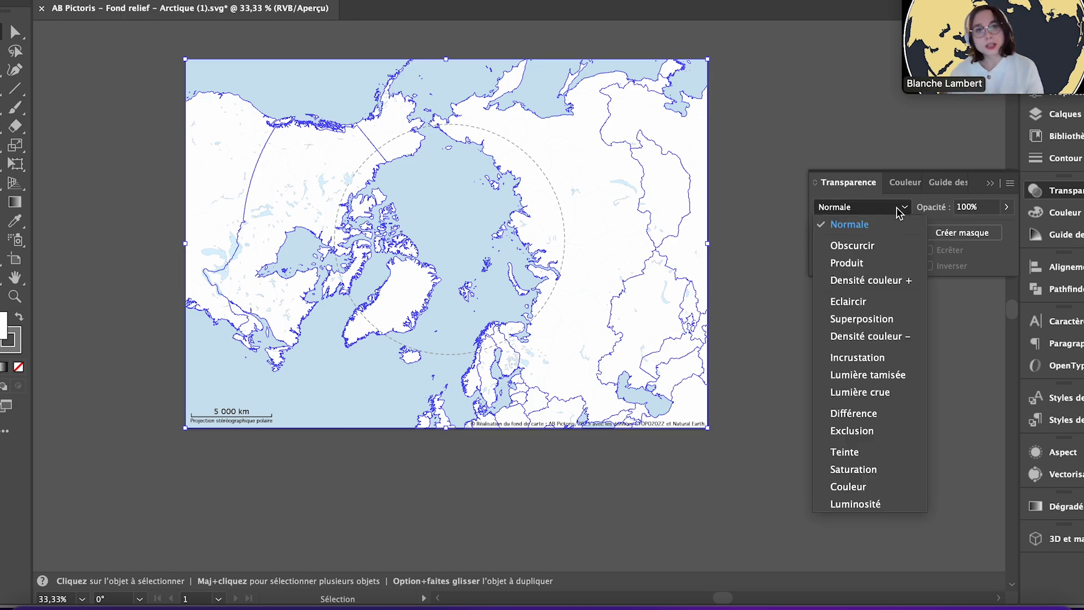
pyautogui.click(894, 265)
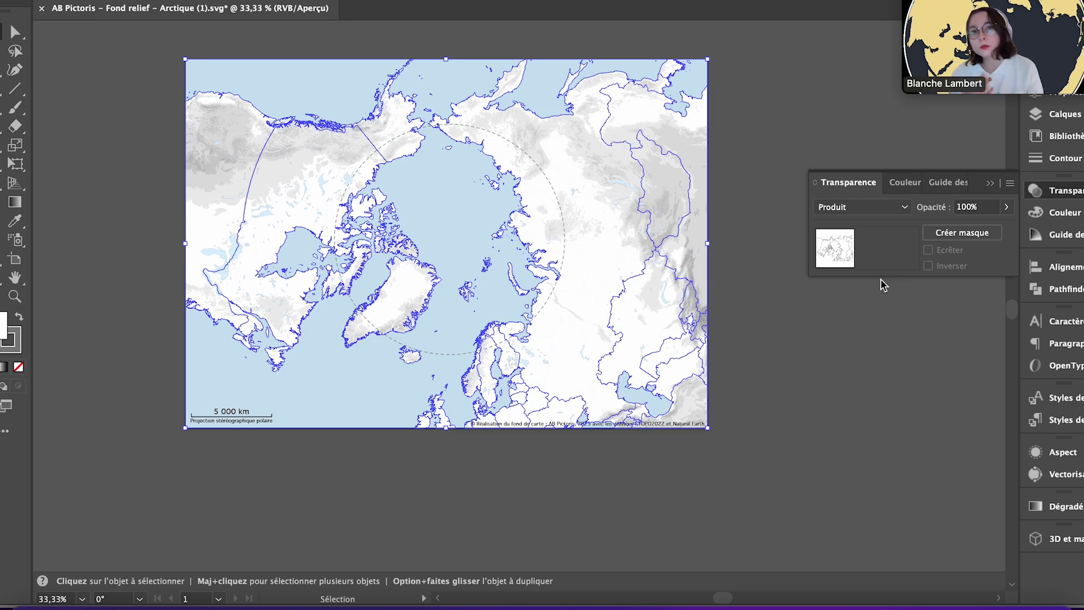
pyautogui.click(880, 209)
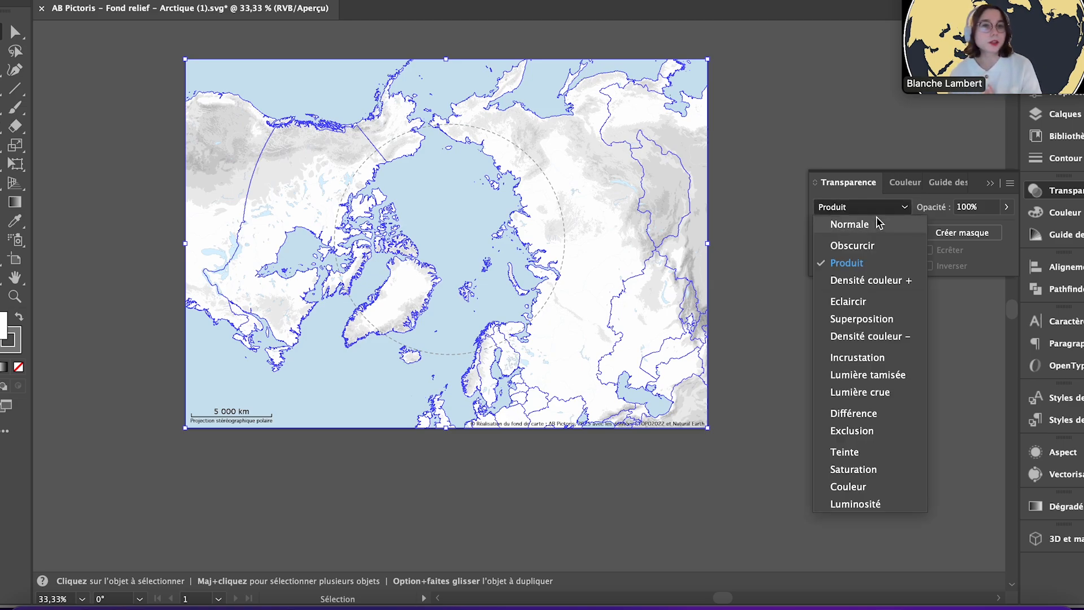
pyautogui.click(876, 224)
# - Try opacities of 80% and 50% on the Pays artwork to compare how the relief shows through
pyautogui.click(967, 206)
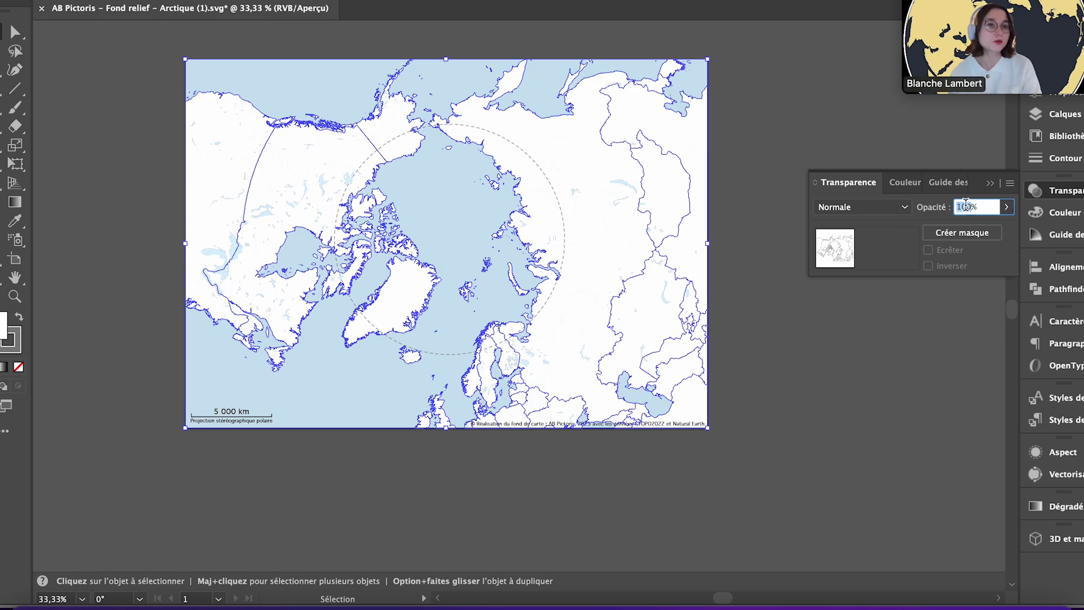
pyautogui.write('80')
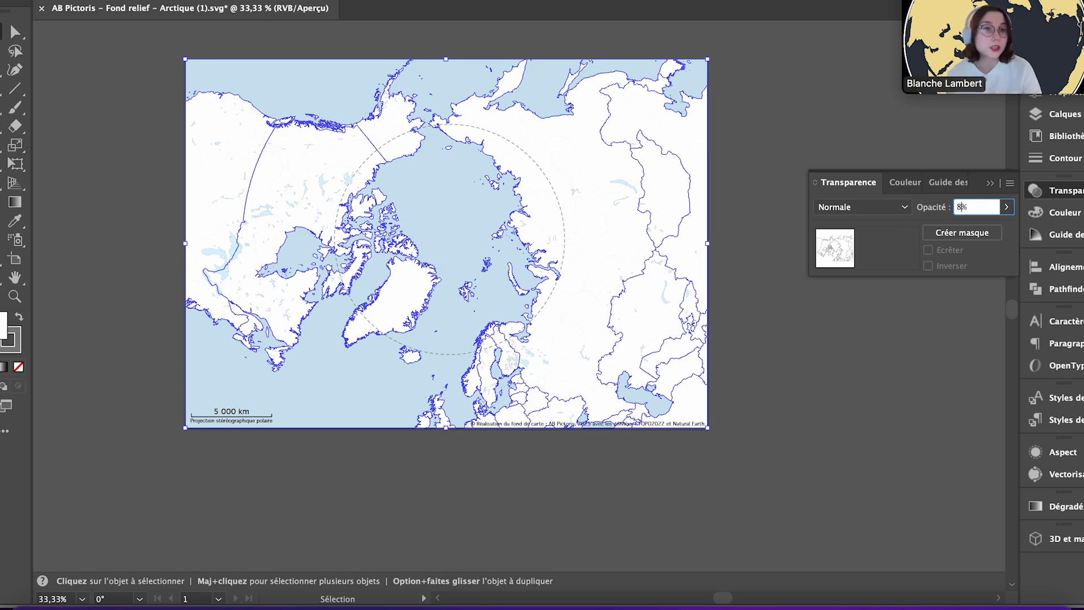
pyautogui.press('Return')
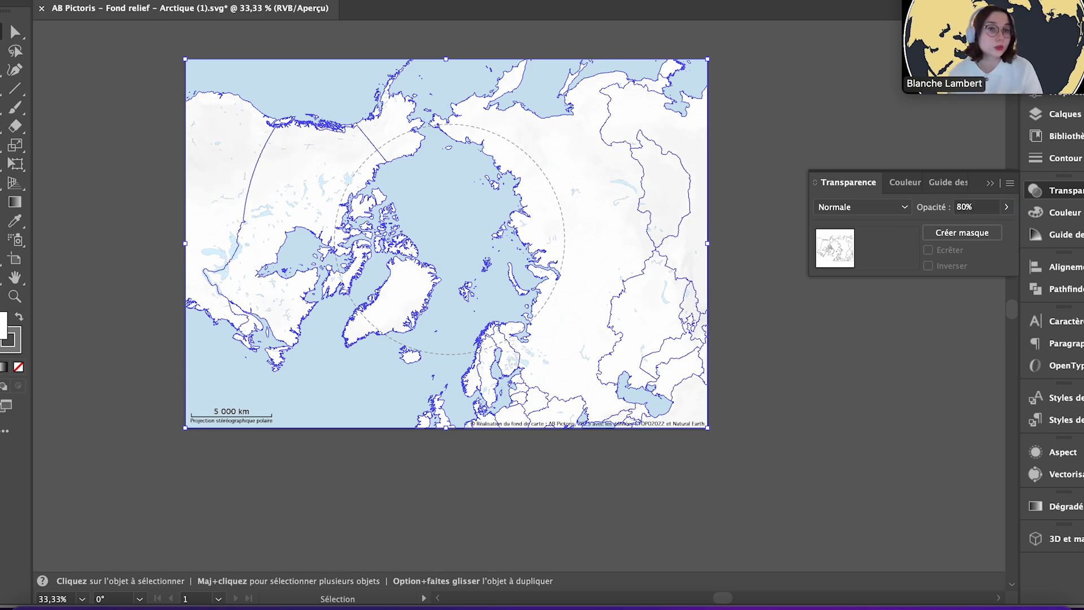
pyautogui.click(965, 208)
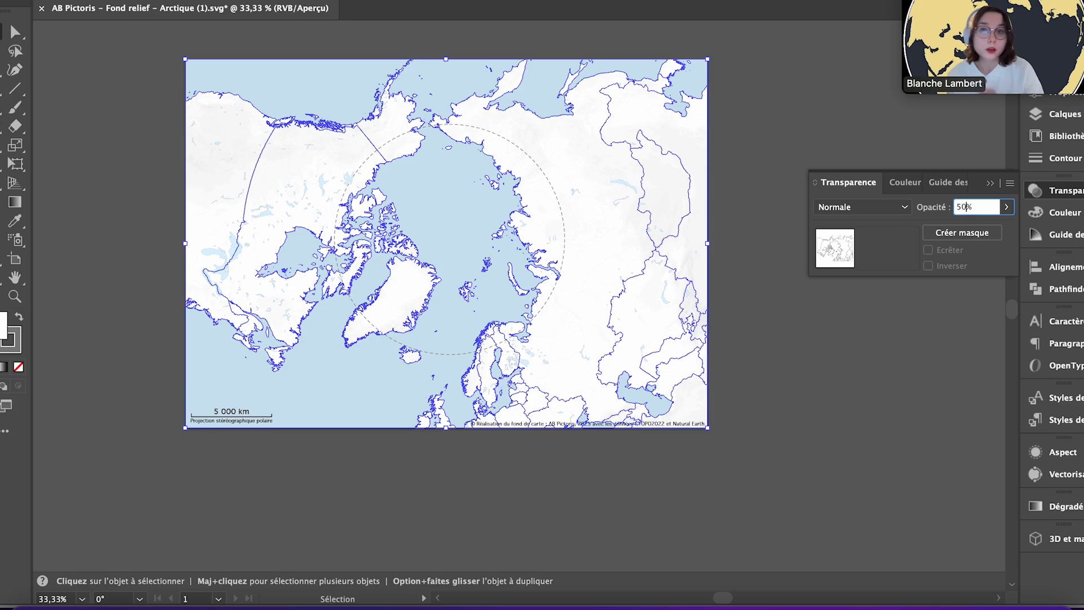
pyautogui.press('Return')
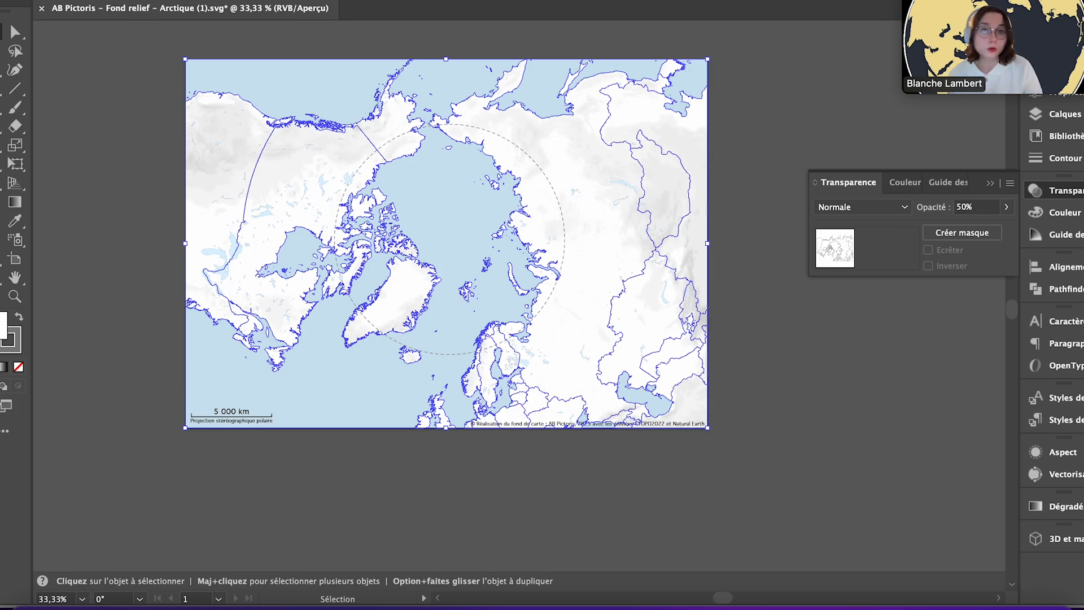
# - Reset the Pays artwork's opacity to 100% and set its blending mode to Produit
pyautogui.click(960, 207)
pyautogui.write('1000')
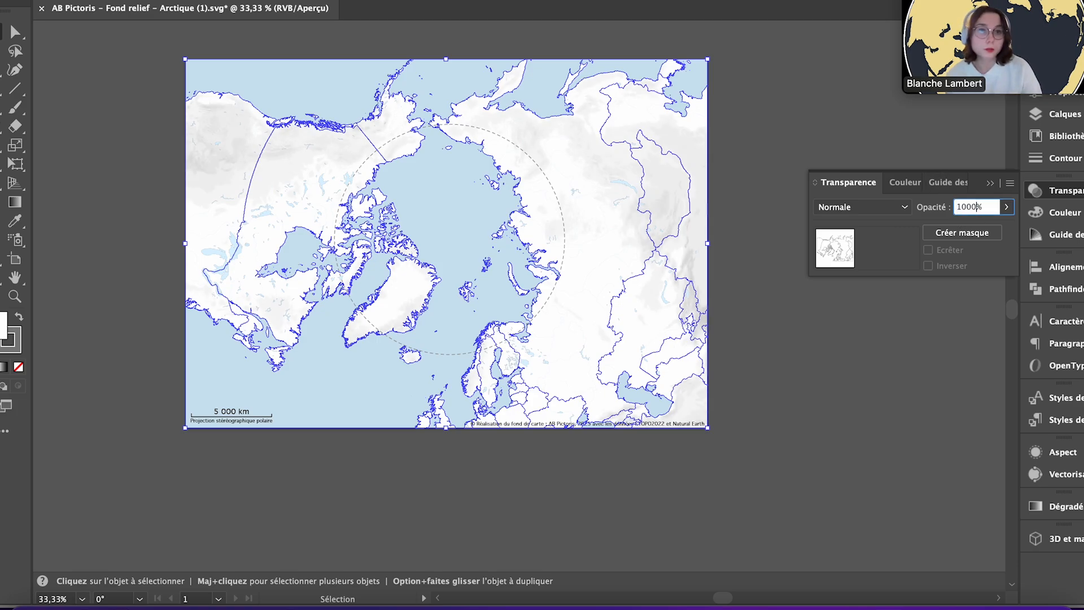
pyautogui.press('Return')
pyautogui.click(894, 208)
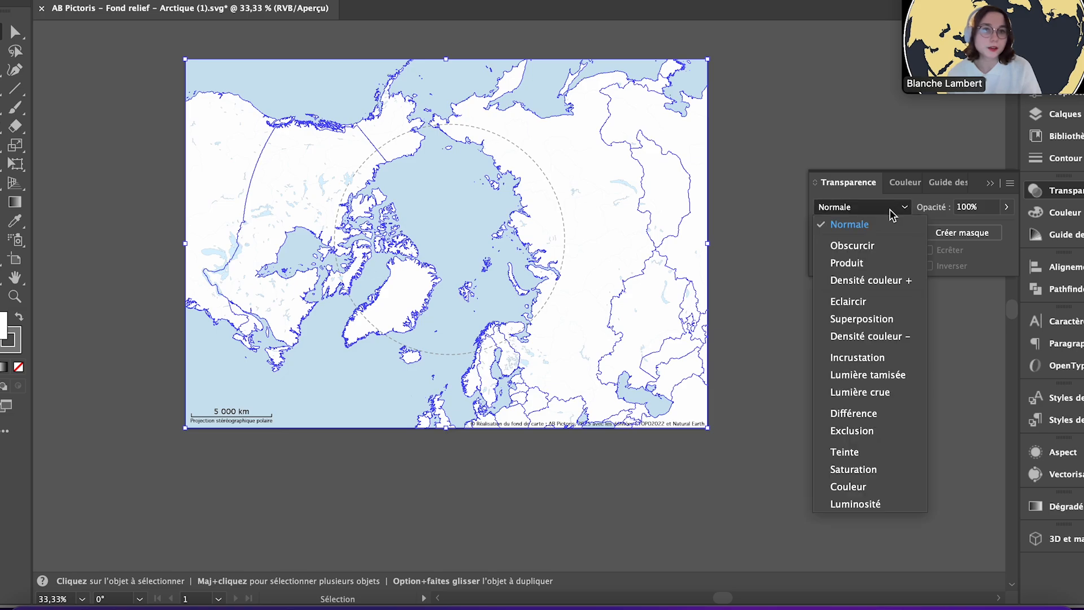
pyautogui.click(889, 270)
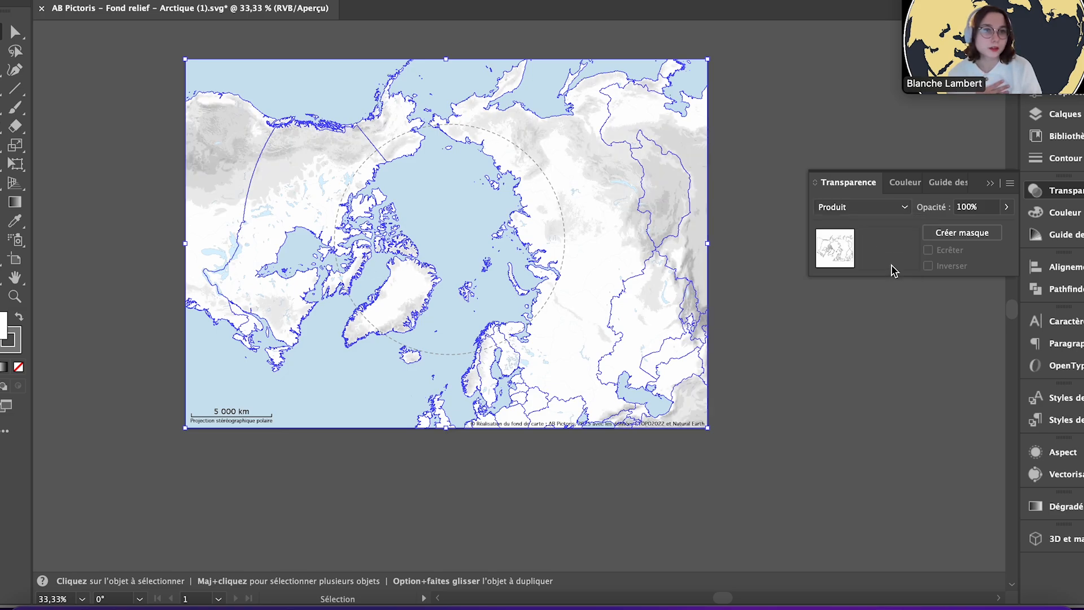
# - Select all artwork of the Relief layer and set its opacity to 80%
pyautogui.click(1079, 115)
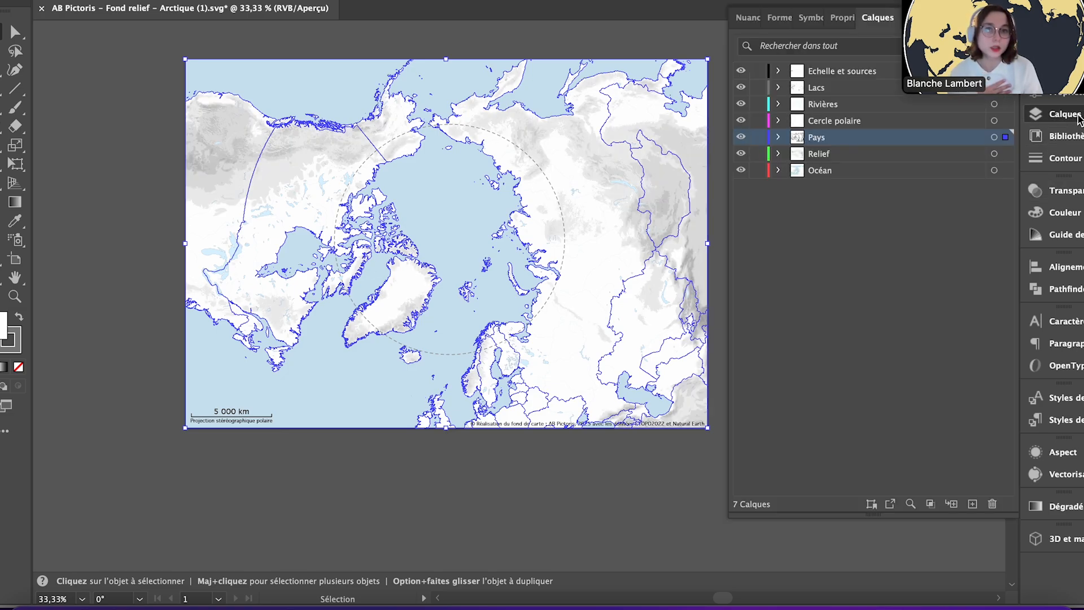
pyautogui.click(1007, 155)
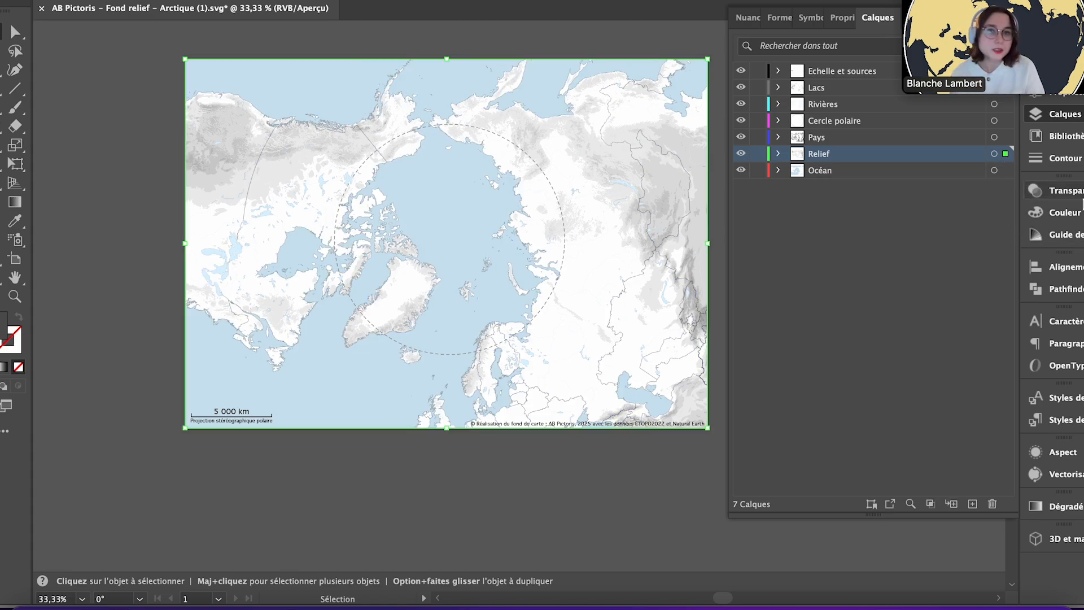
pyautogui.click(1061, 190)
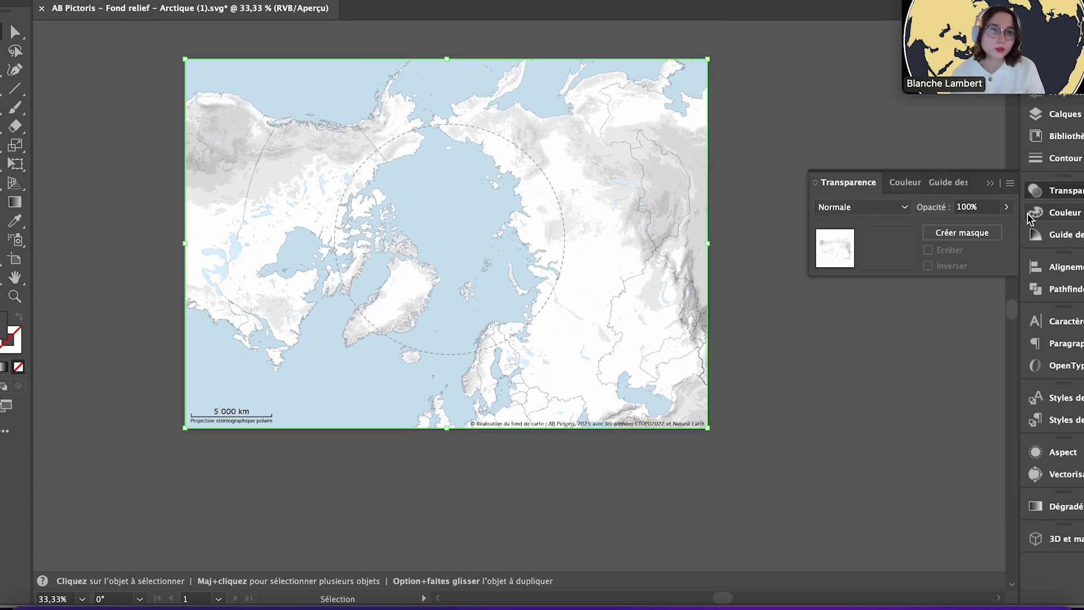
pyautogui.click(967, 208)
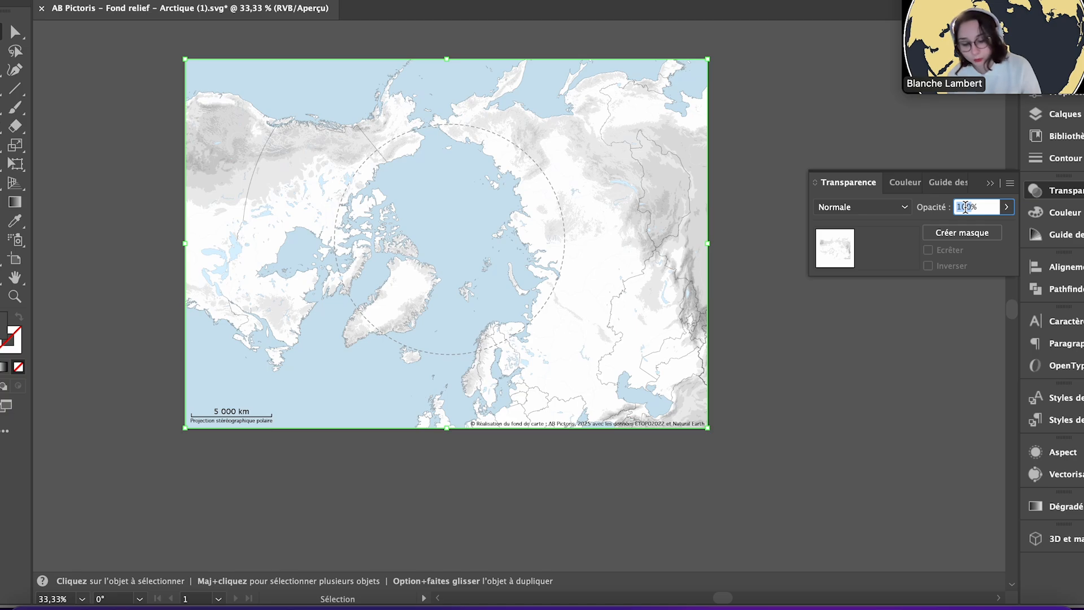
pyautogui.write('80')
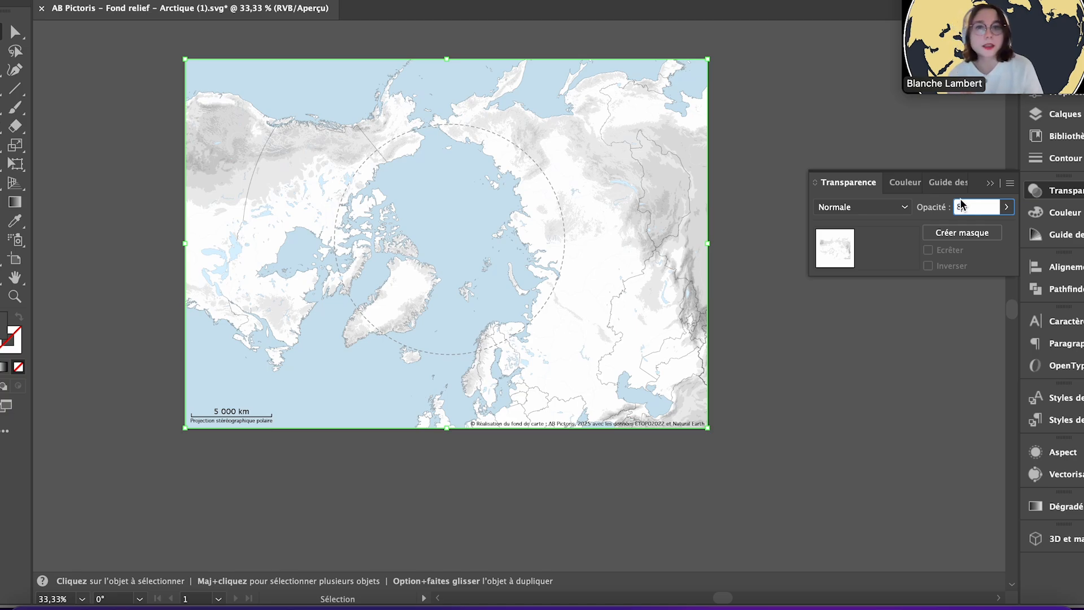
pyautogui.press('Return')
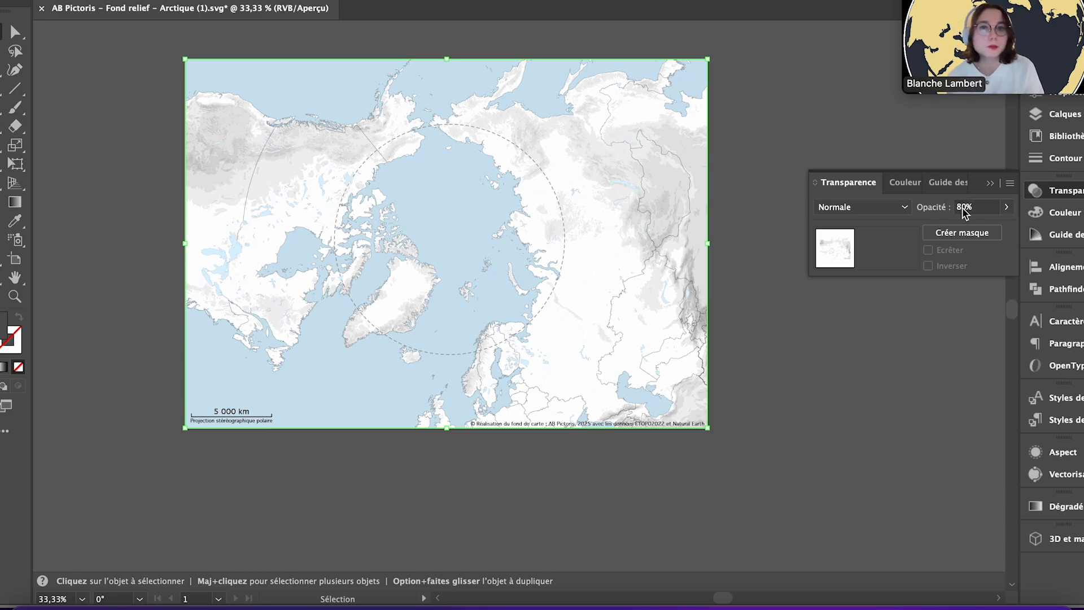
# - Return to the layer list, deselect all artwork, and lock the Lacs and Rivières layers
pyautogui.click(1060, 114)
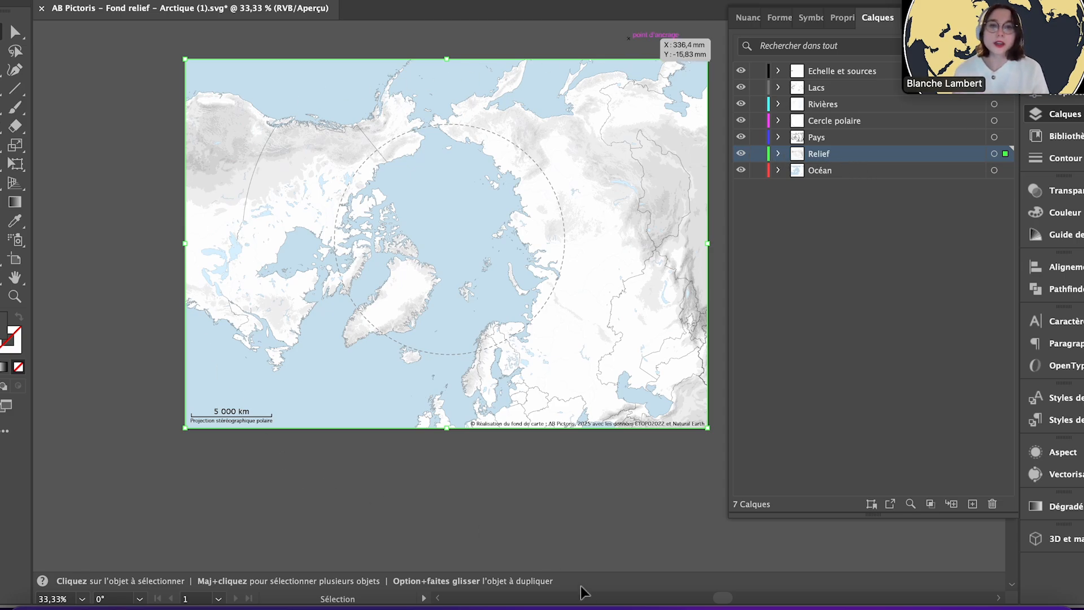
pyautogui.scroll(-1, 546, 535)
pyautogui.press('super+a')
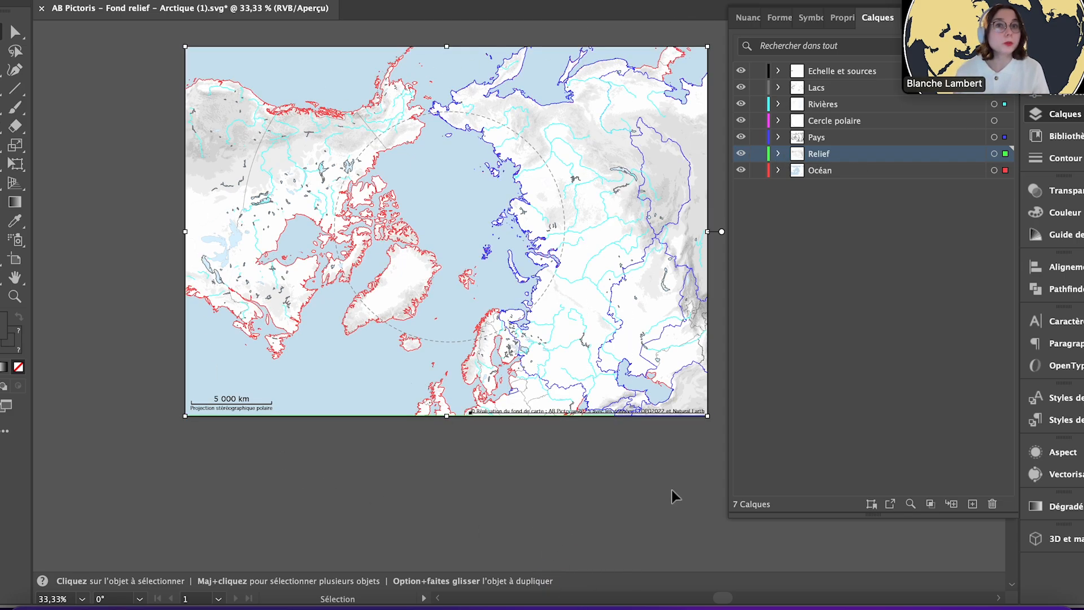
pyautogui.click(663, 507)
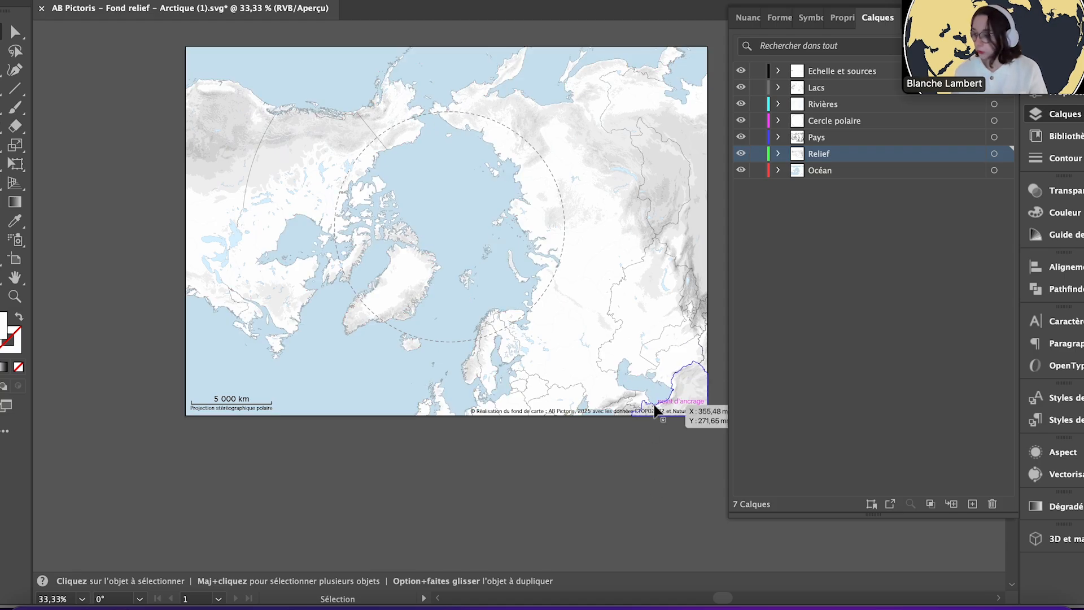
pyautogui.scroll(1, 634, 114)
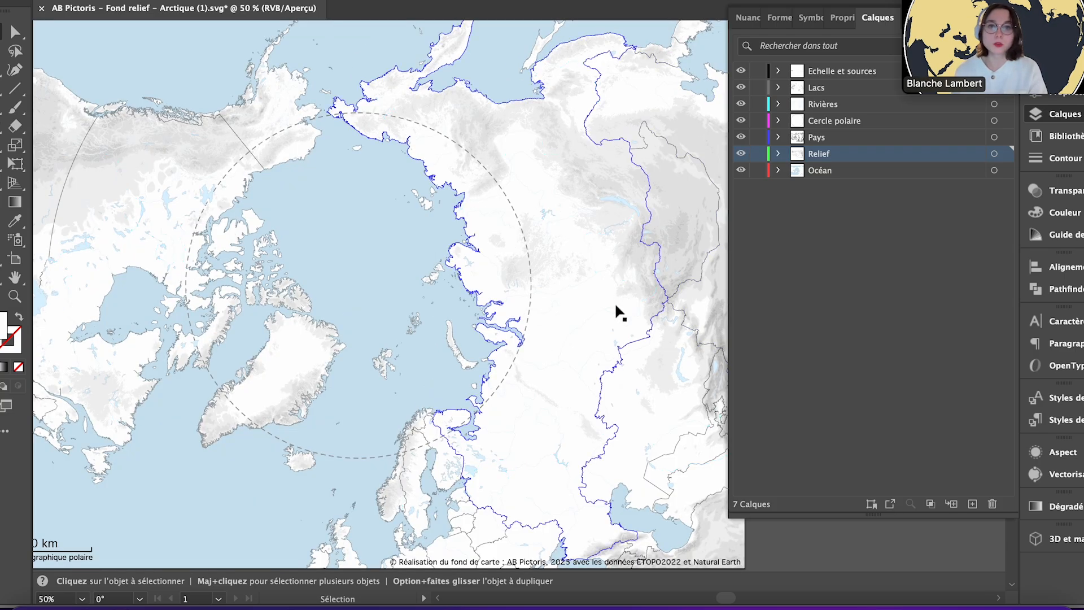
pyautogui.click(757, 89)
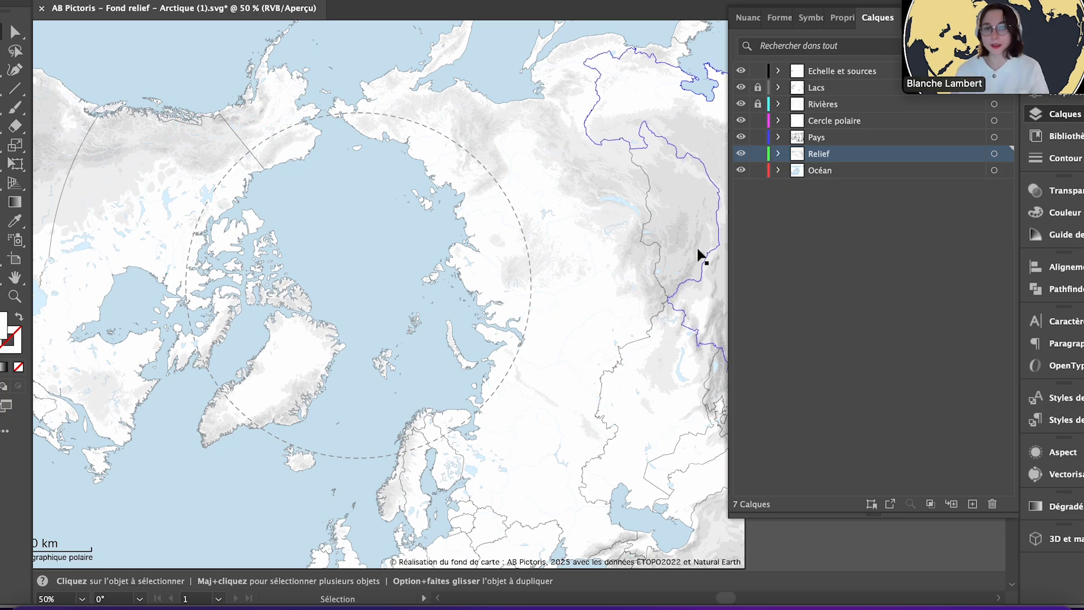
# - Select Russia, Kazakhstan, Kyrgyzstan and Tajikistan together and fill them with the muted red-brown 9b7878
pyautogui.click(610, 345)
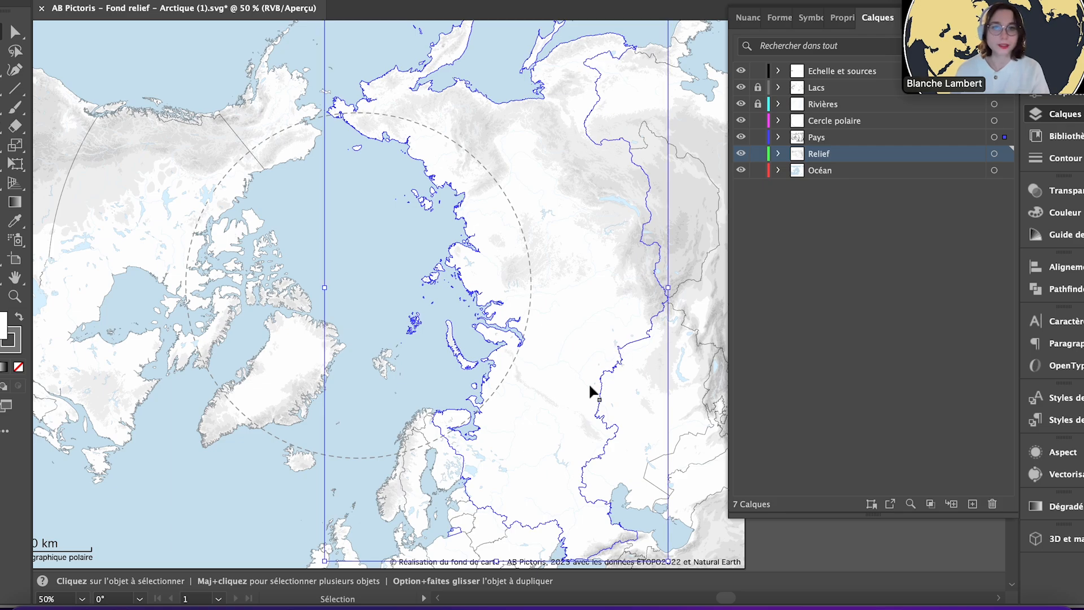
pyautogui.scroll(-3, 547, 419)
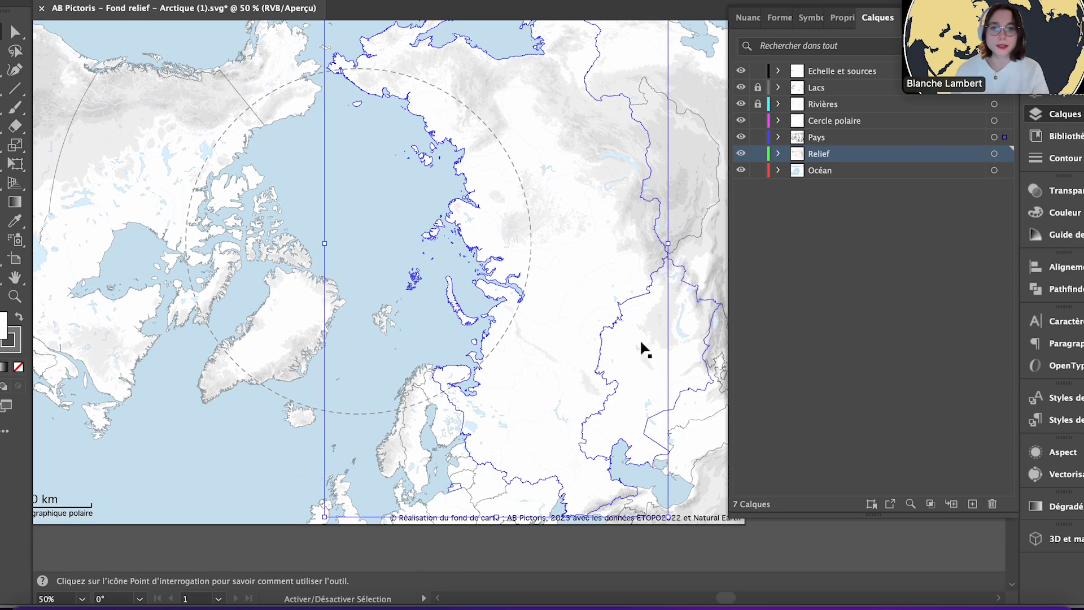
pyautogui.moveTo(728, 599); pyautogui.dragTo(740, 598)
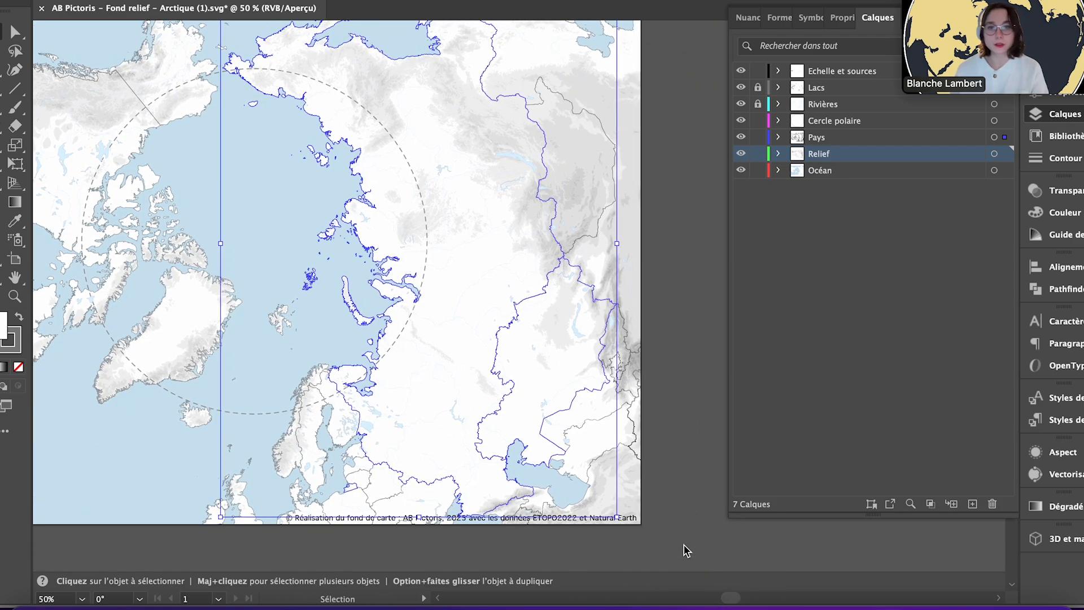
pyautogui.scroll(2, 616, 437)
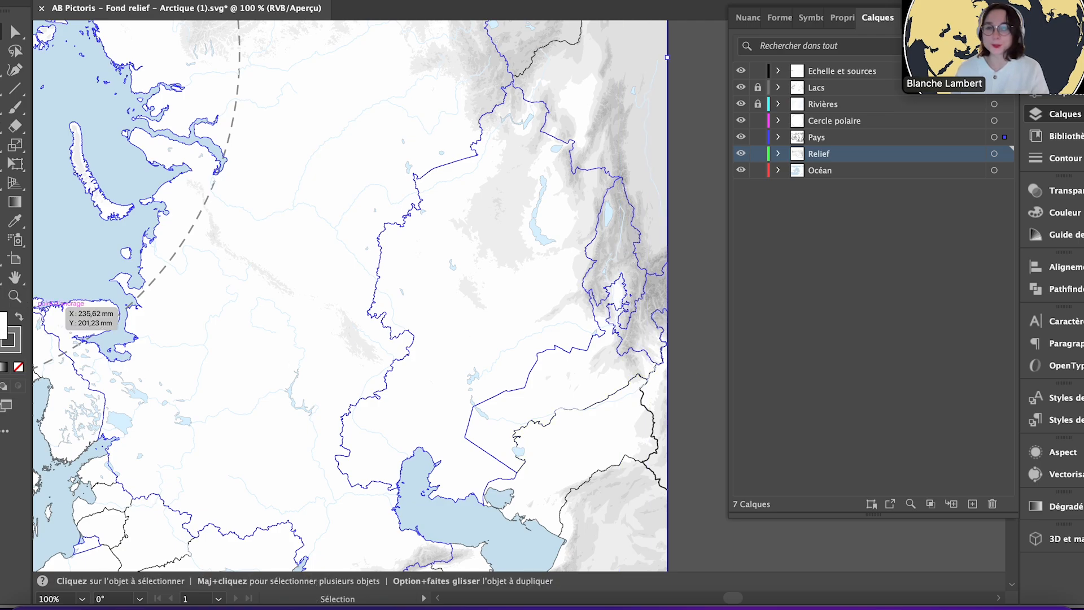
pyautogui.doubleClick(3, 326)
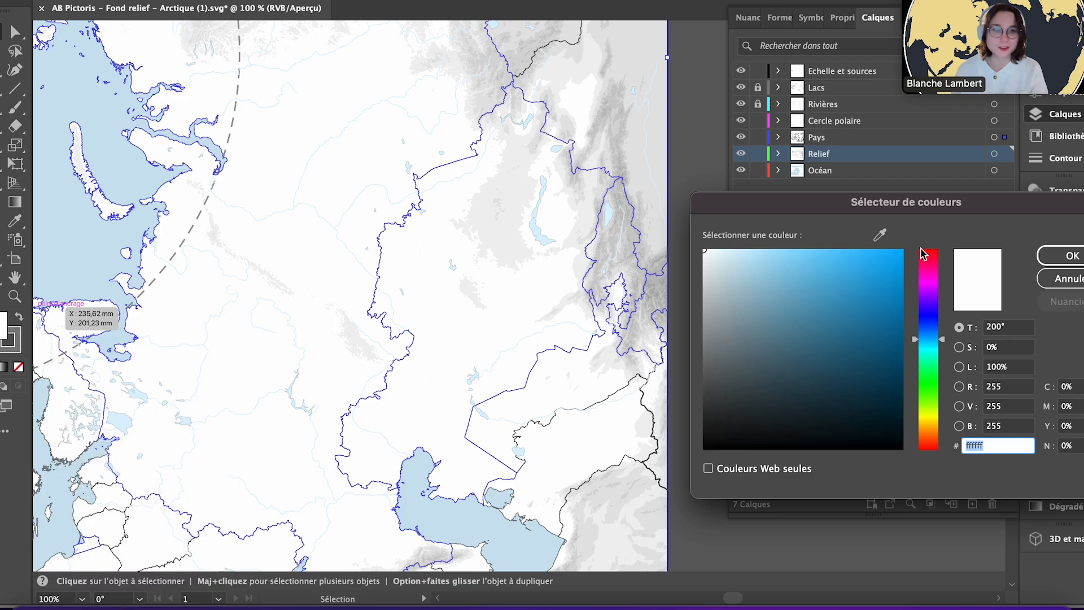
pyautogui.click(926, 256)
pyautogui.moveTo(754, 330)
pyautogui.mouseDown()
pyautogui.moveTo(741, 315)
pyautogui.moveTo(748, 328)
pyautogui.mouseUp()
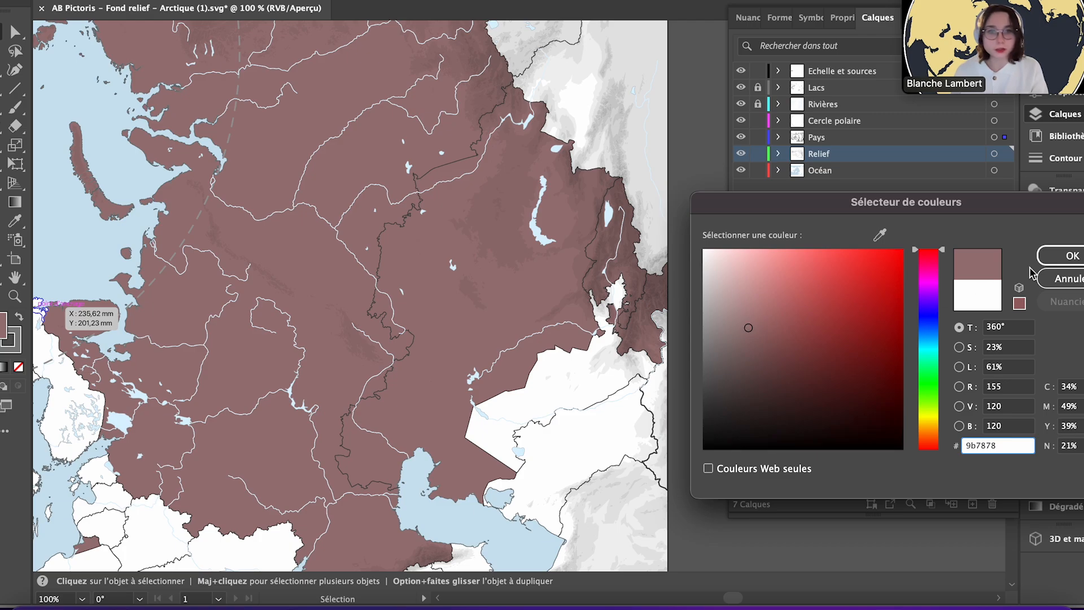
pyautogui.click(1070, 256)
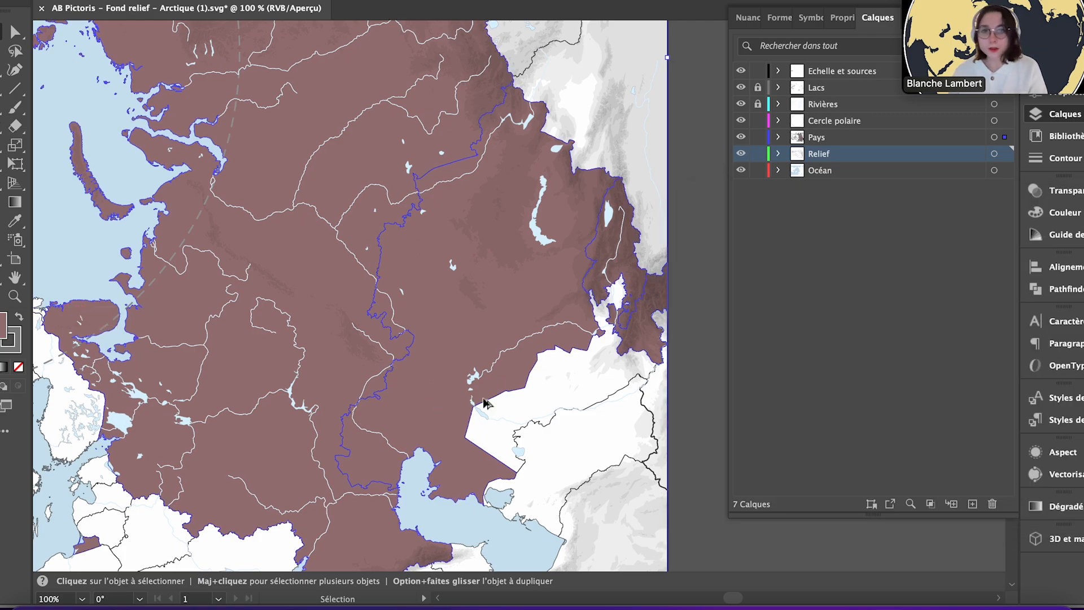
# - Set the stroke colour of the selected countries to white, ffffff
pyautogui.doubleClick(13, 349)
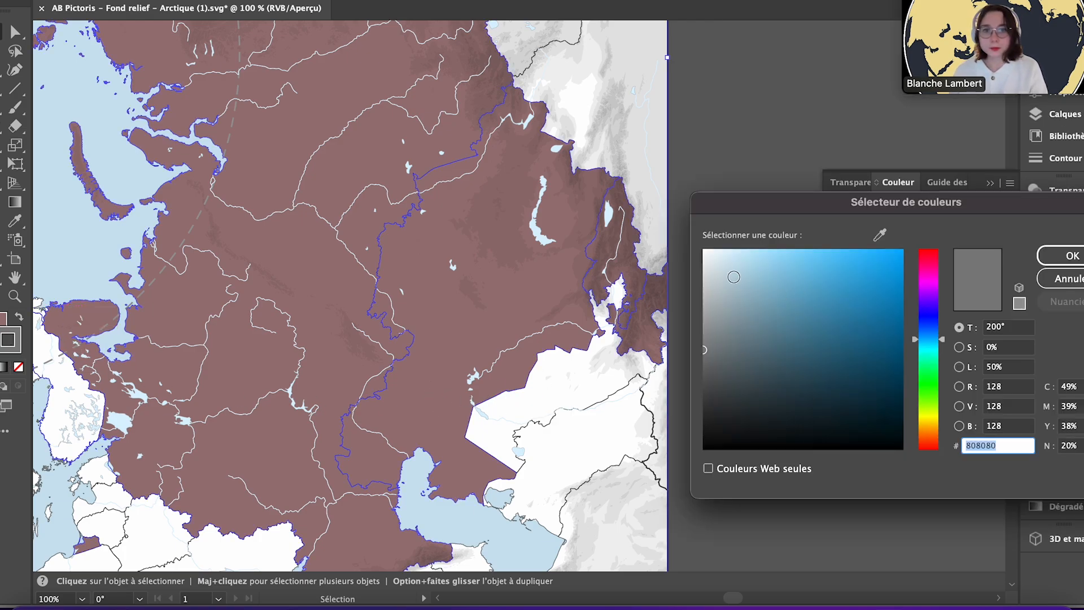
pyautogui.write('ffffff')
pyautogui.click(1073, 256)
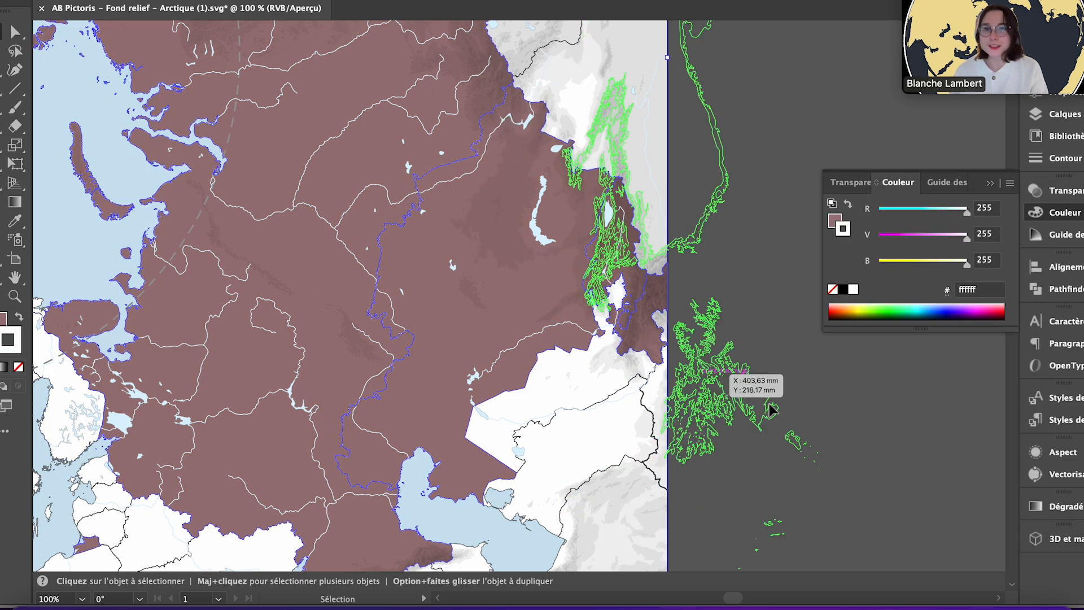
# - Examine the recoloured countries, their borders and the rivers over the relief, both close up and across the whole map
pyautogui.scroll(-1, 771, 409)
pyautogui.scroll(5, 589, 394)
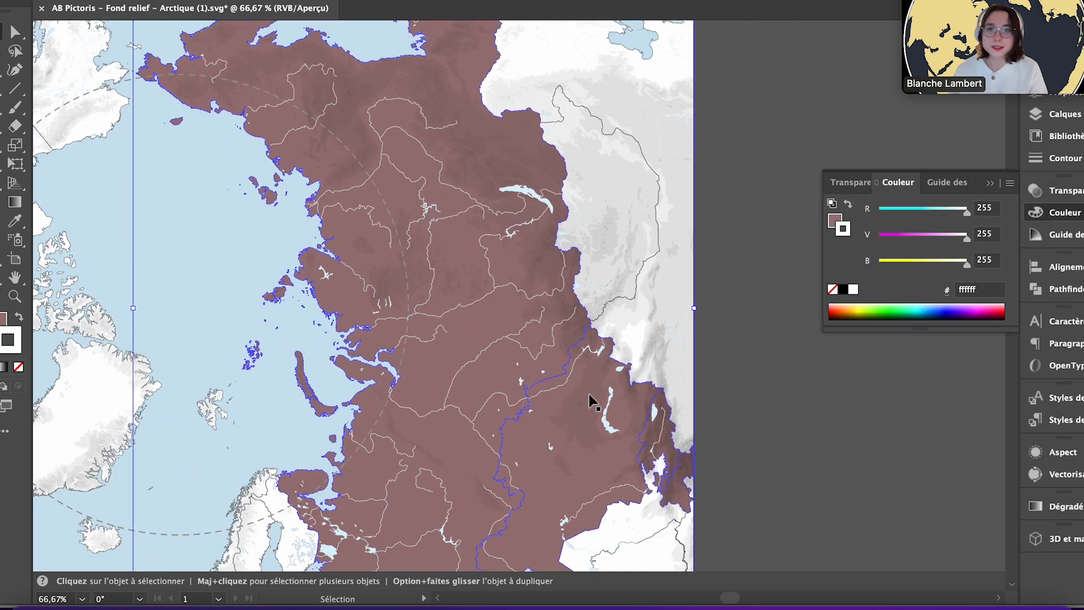
pyautogui.scroll(-1, 654, 425)
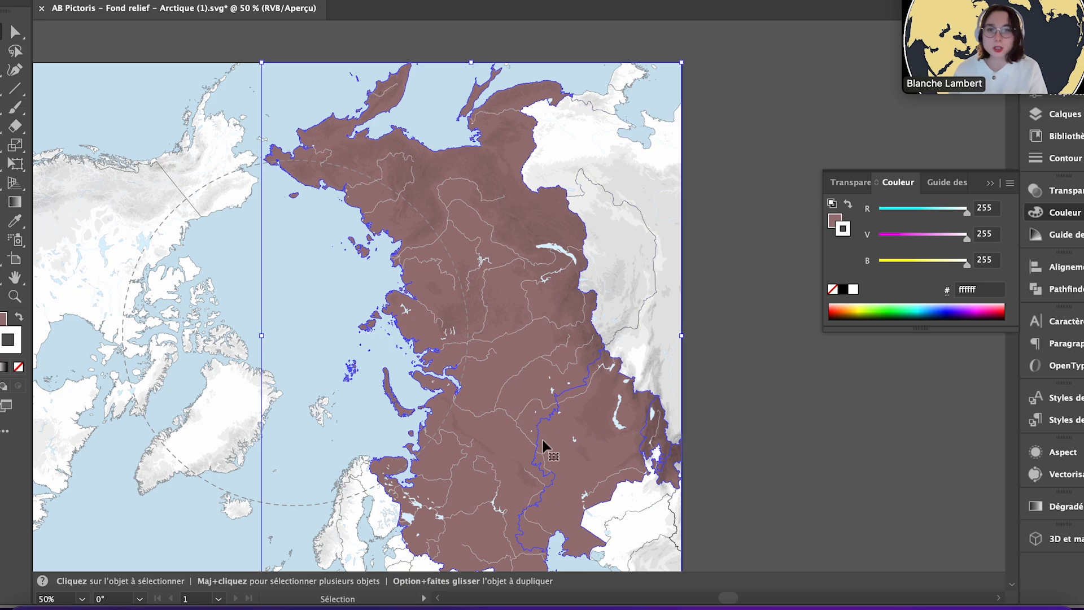
pyautogui.scroll(2, 541, 443)
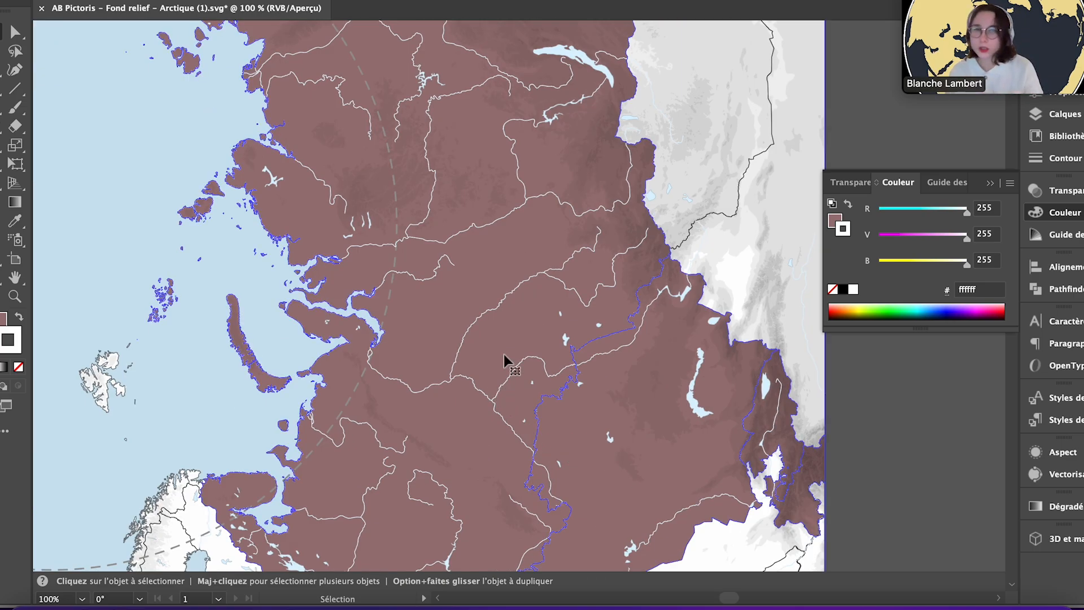
pyautogui.scroll(-1, 585, 416)
pyautogui.scroll(-2, 585, 417)
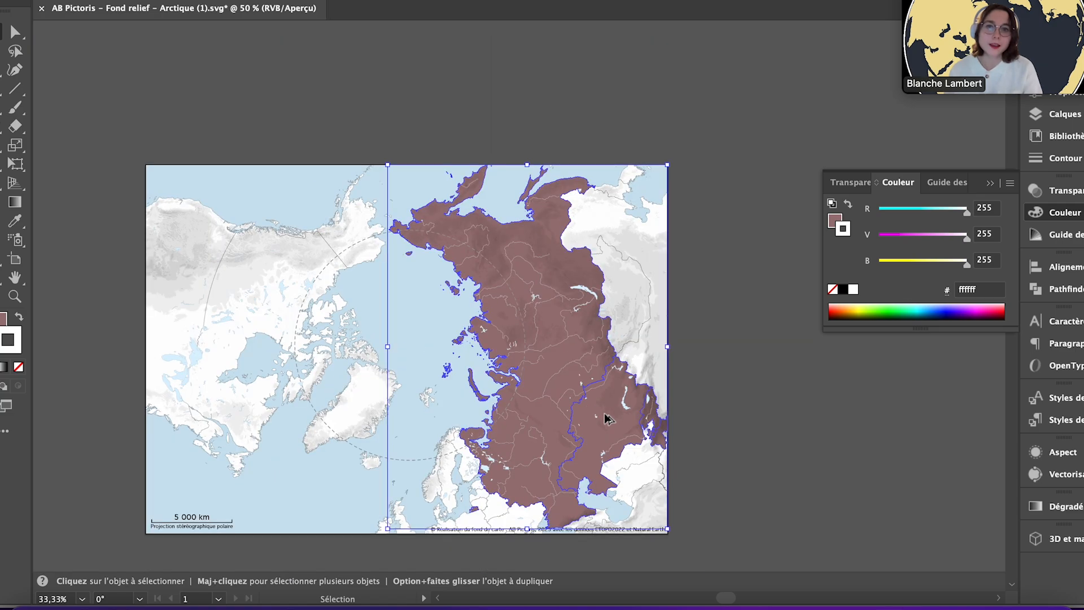
pyautogui.moveTo(730, 603); pyautogui.dragTo(716, 598)
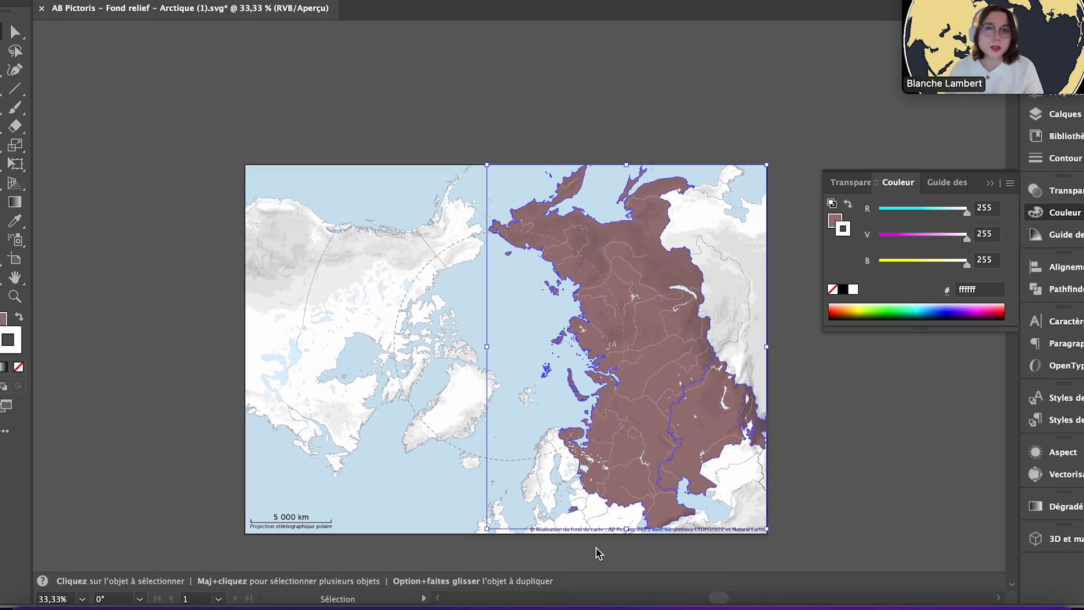
pyautogui.scroll(-2, 597, 549)
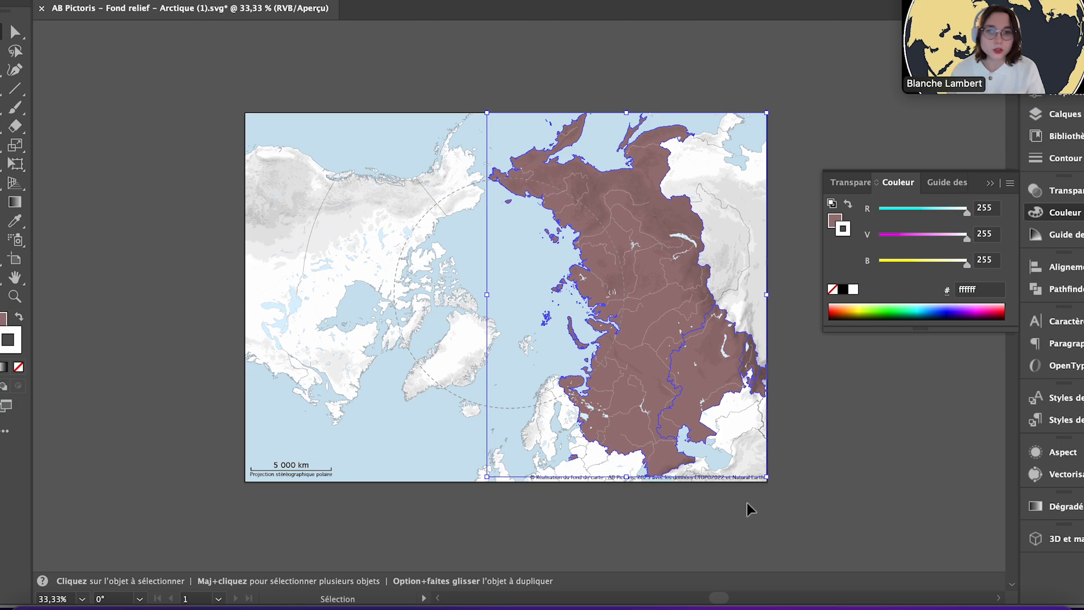
# - Give Armenia the same 9b7878 fill and white stroke as Russia by sampling Russia with the Eyedropper
pyautogui.scroll(5, 700, 494)
pyautogui.scroll(3, 595, 406)
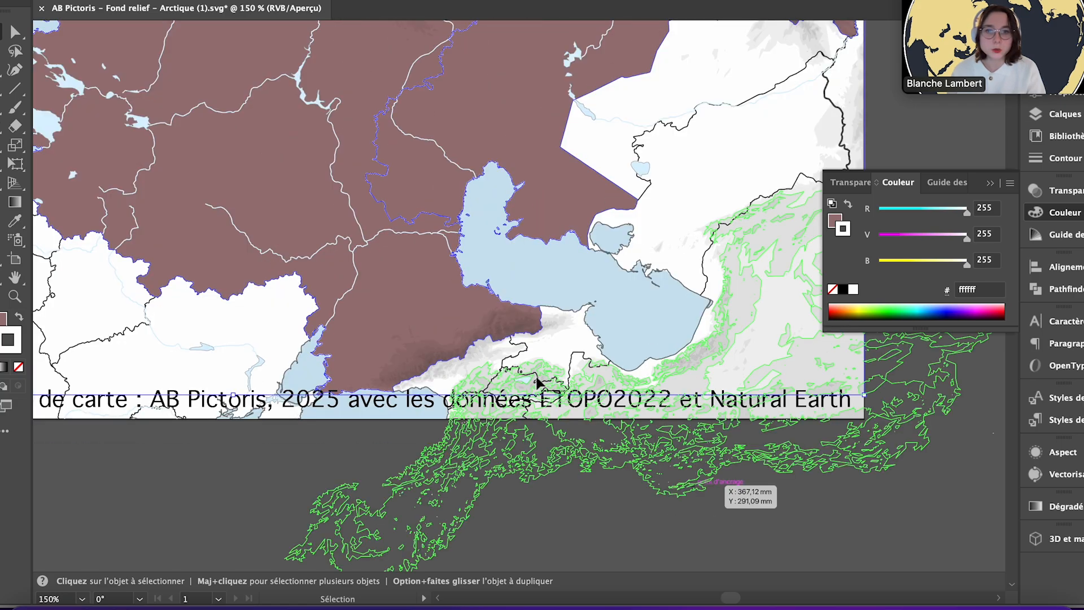
pyautogui.click(503, 383)
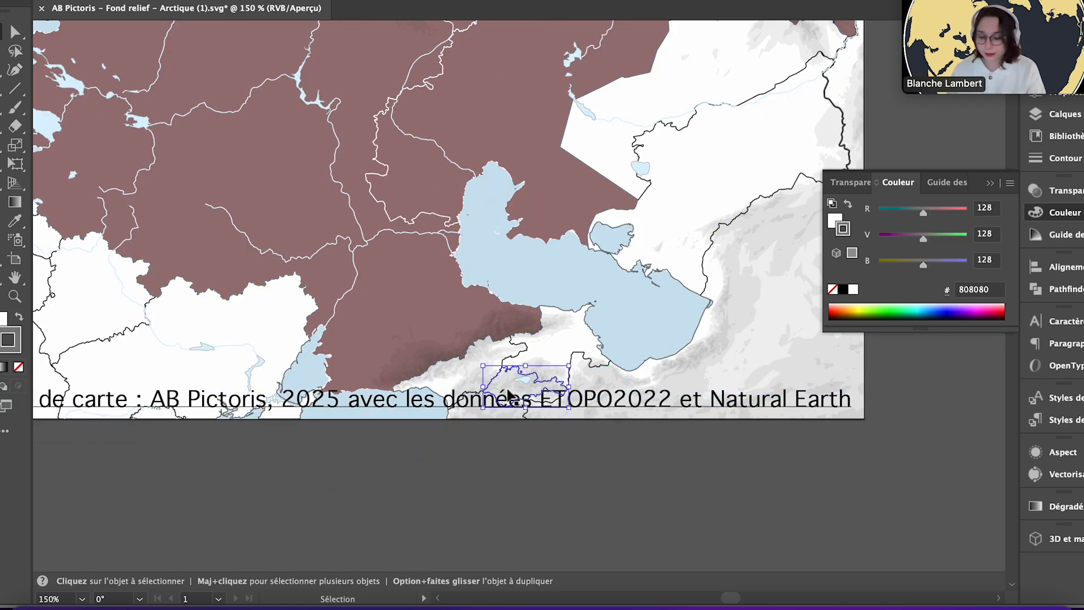
pyautogui.press('i')
pyautogui.click(372, 292)
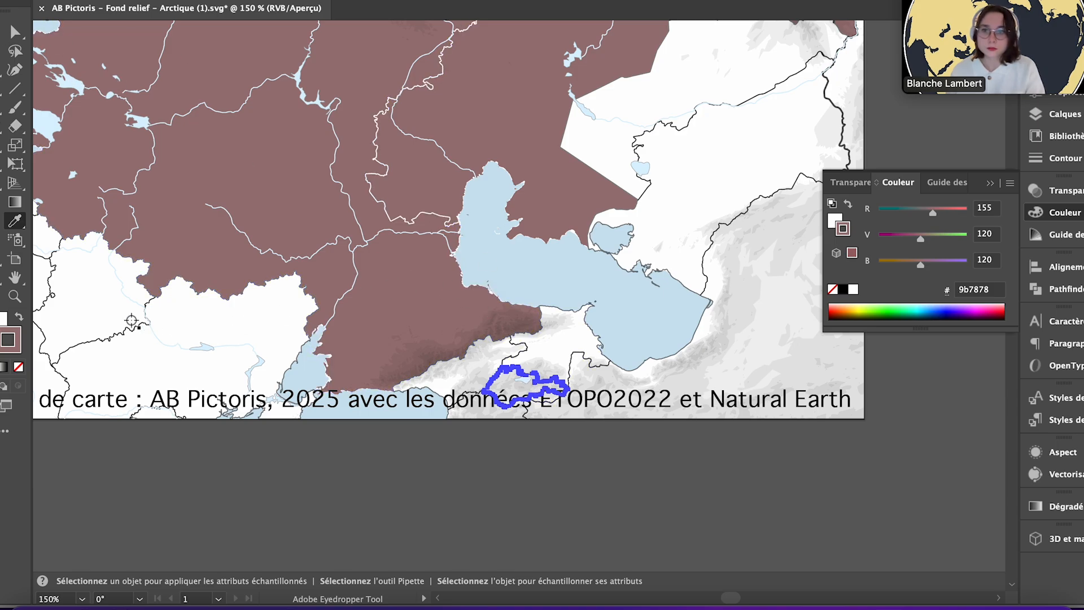
pyautogui.press('v')
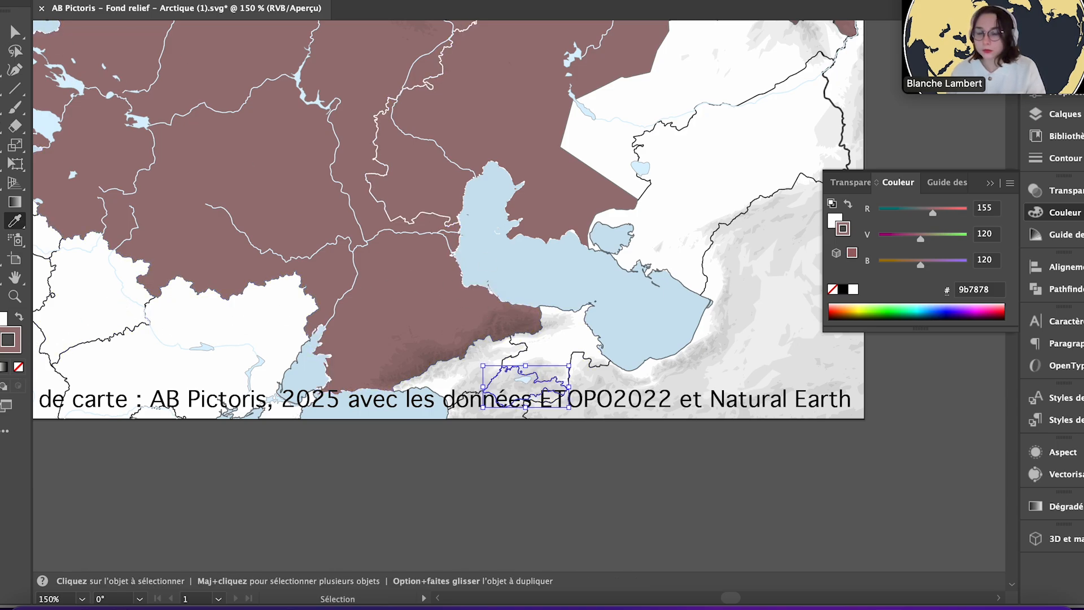
pyautogui.click(3, 319)
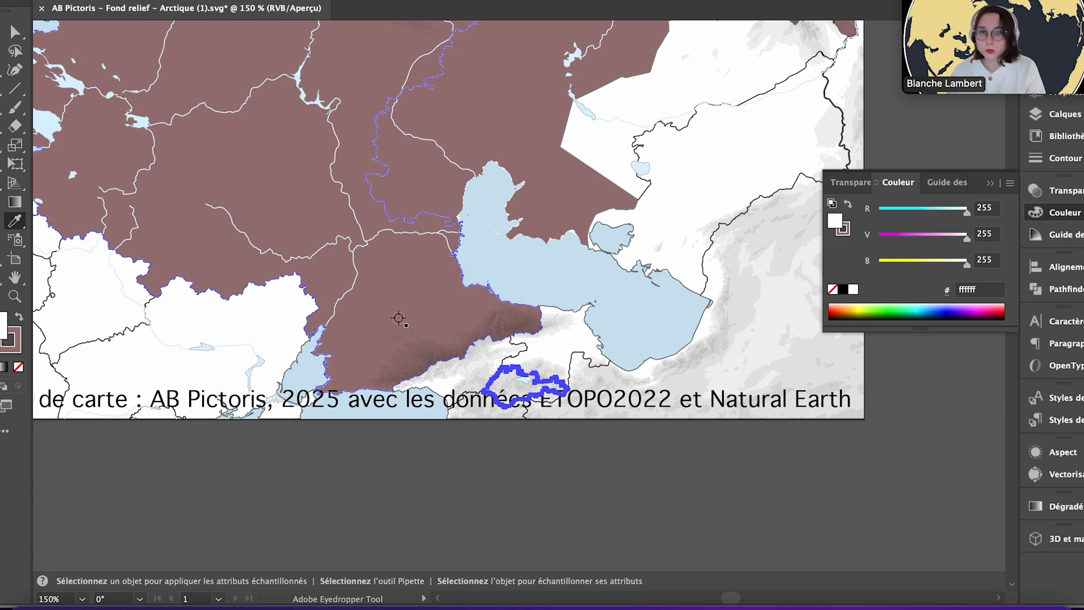
pyautogui.click(398, 318)
pyautogui.scroll(-2, 588, 484)
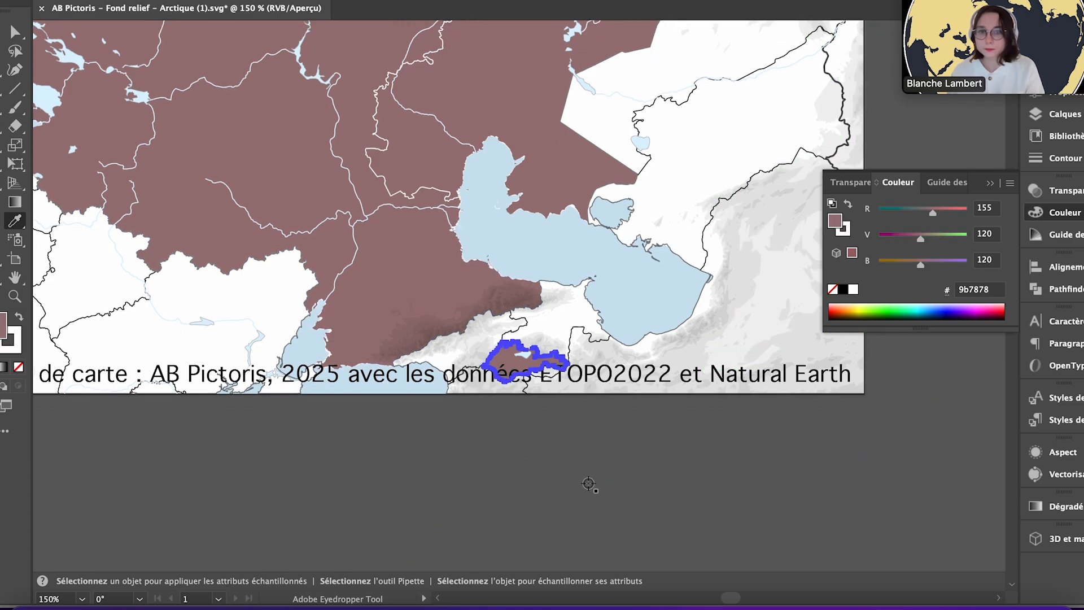
pyautogui.scroll(-3, 589, 484)
pyautogui.press('v')
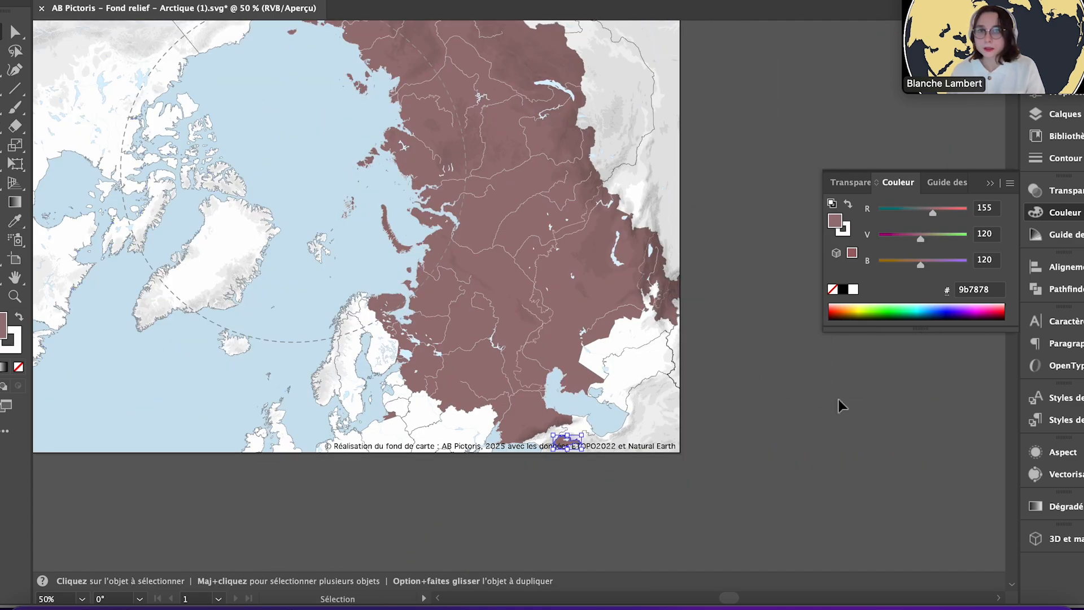
# - Unlock the Rivières layer, select all of its artwork and set the stroke weight to 0,1 pt
pyautogui.click(1051, 115)
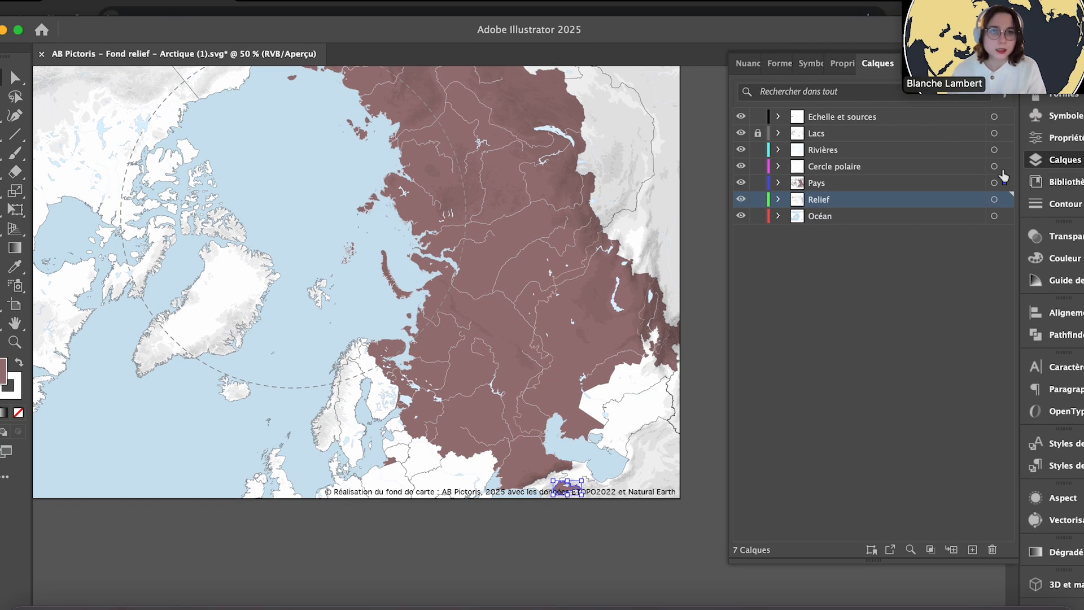
pyautogui.click(995, 150)
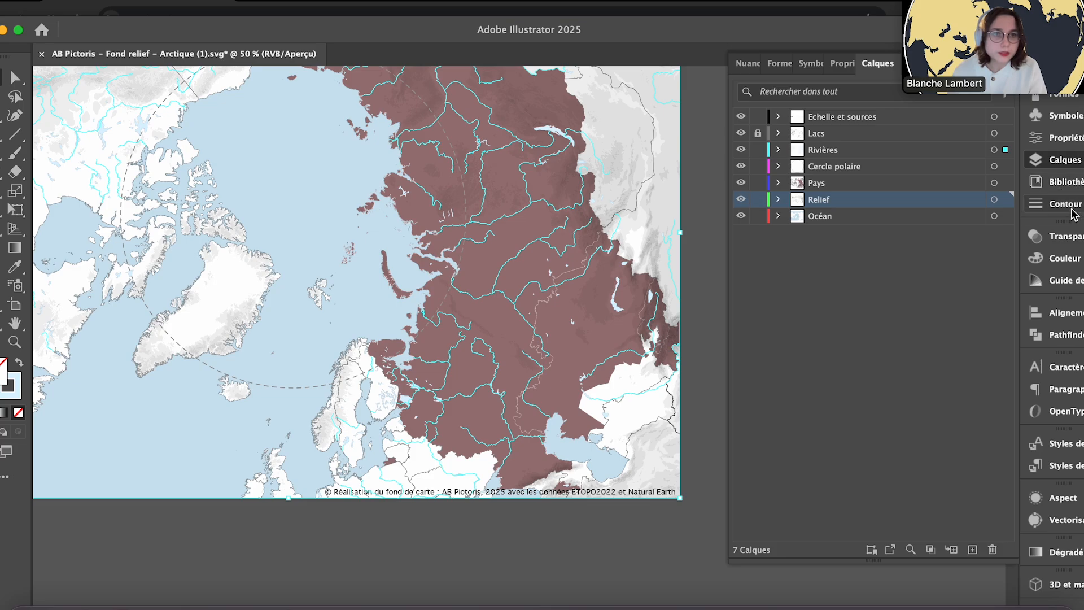
pyautogui.click(1045, 204)
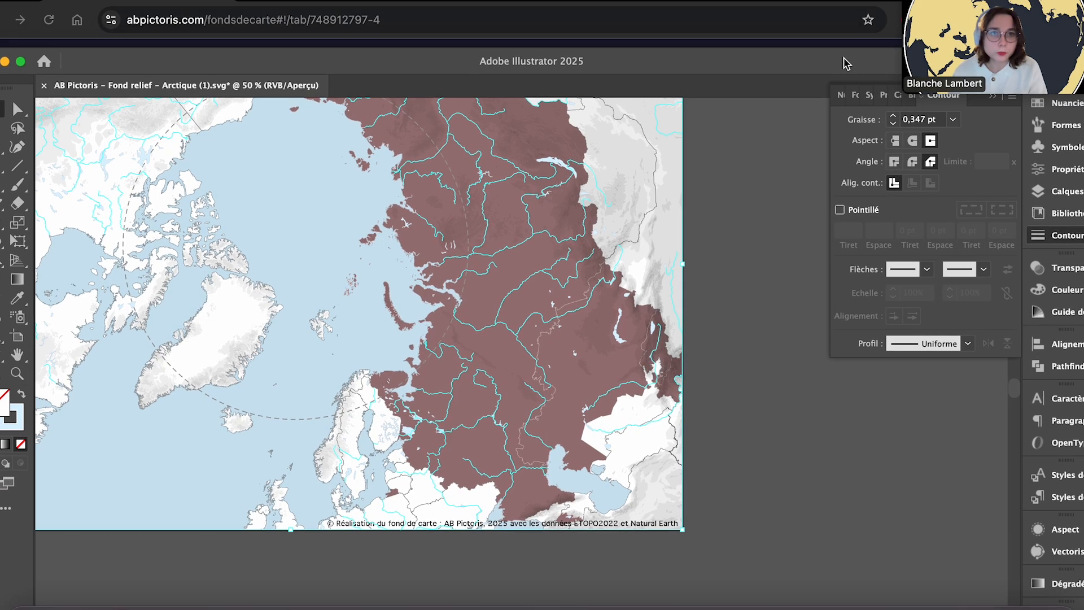
pyautogui.doubleClick(920, 119)
pyautogui.write('0')
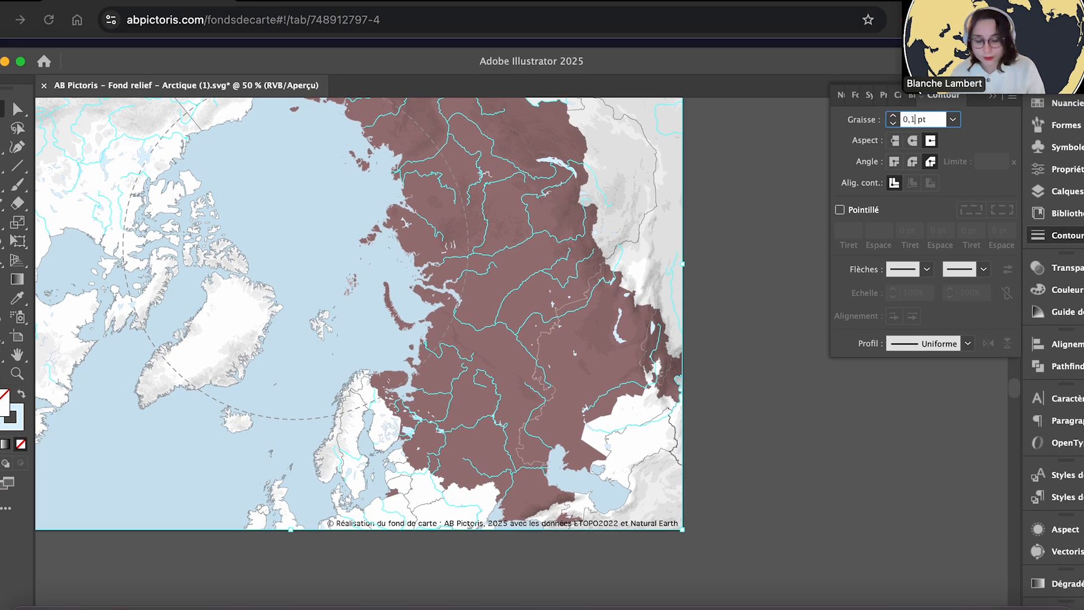
pyautogui.press('Return')
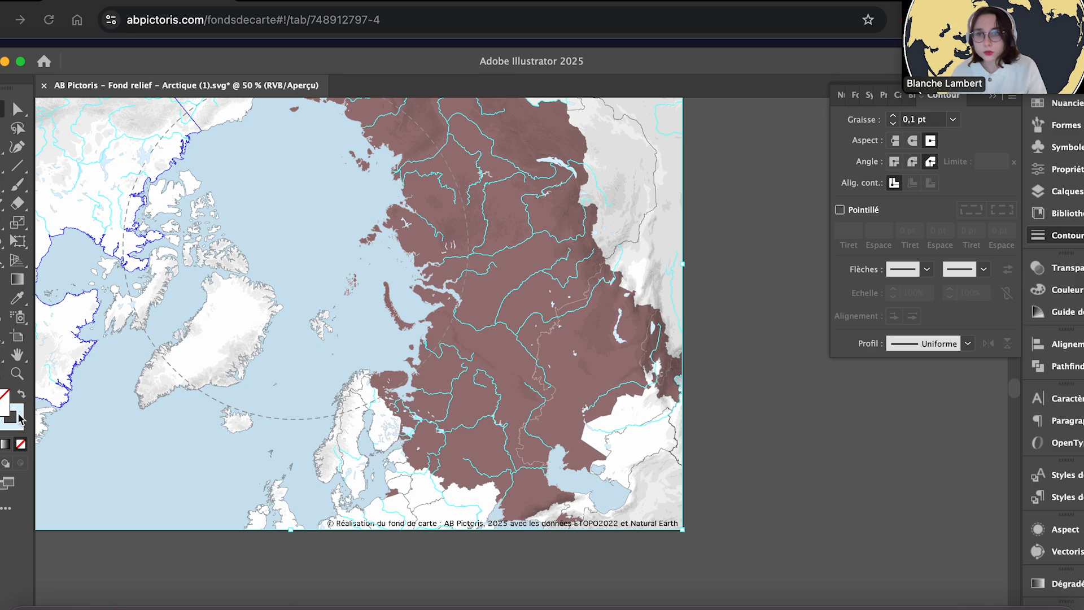
# - Set the rivers' stroke colour to the light blue 9ccbe2 and deselect them
pyautogui.doubleClick(21, 419)
pyautogui.write('9ccbe2')
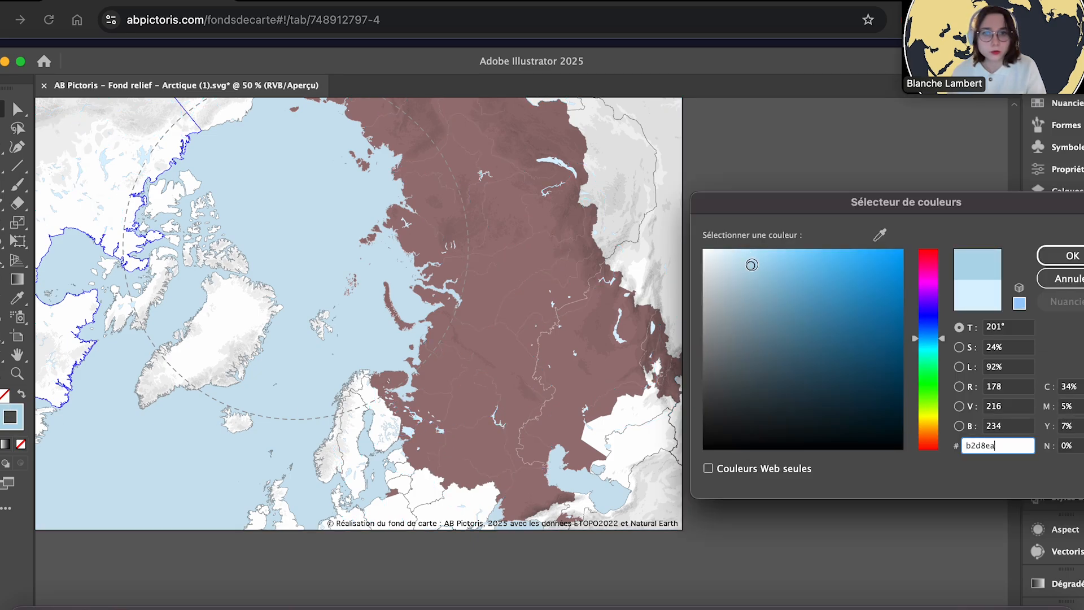
pyautogui.press('Return')
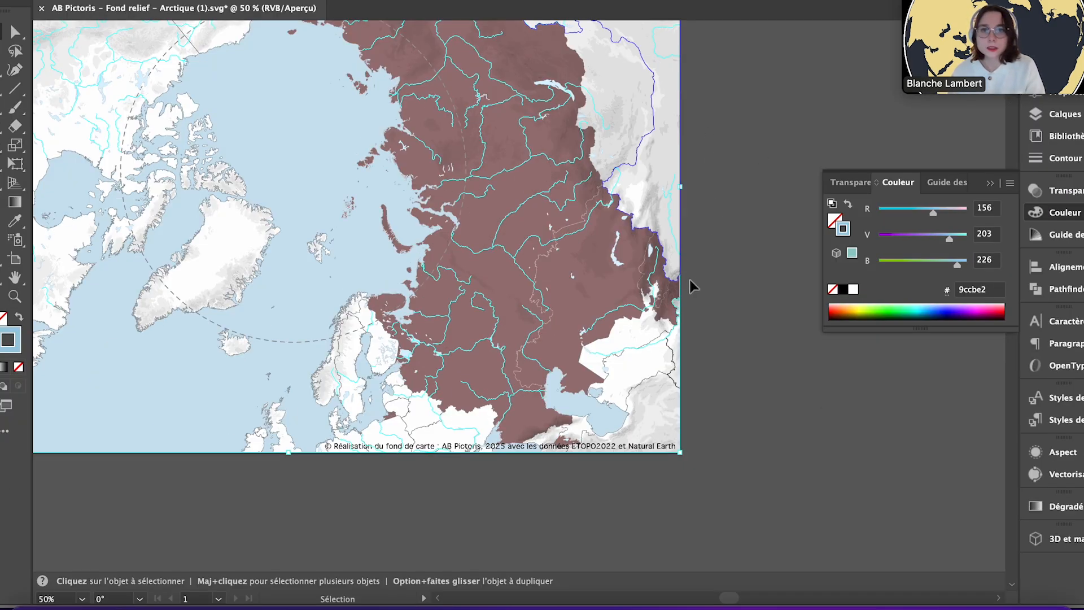
pyautogui.click(694, 287)
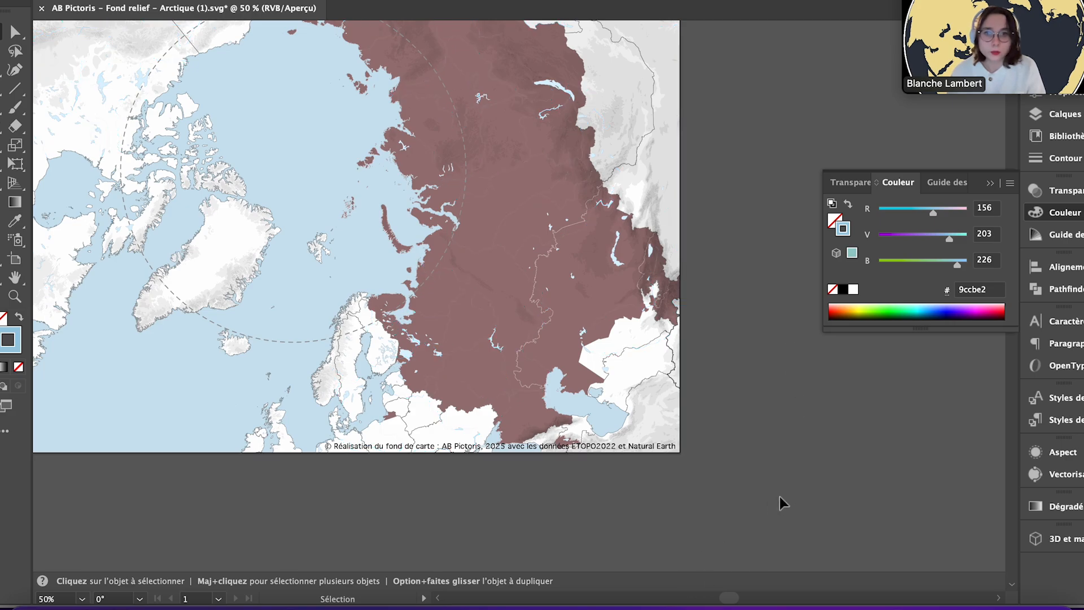
# - Fill Belarus with the red-brown 9b7878 by sampling Russia's fill with the Eyedropper
pyautogui.moveTo(735, 598); pyautogui.dragTo(719, 597)
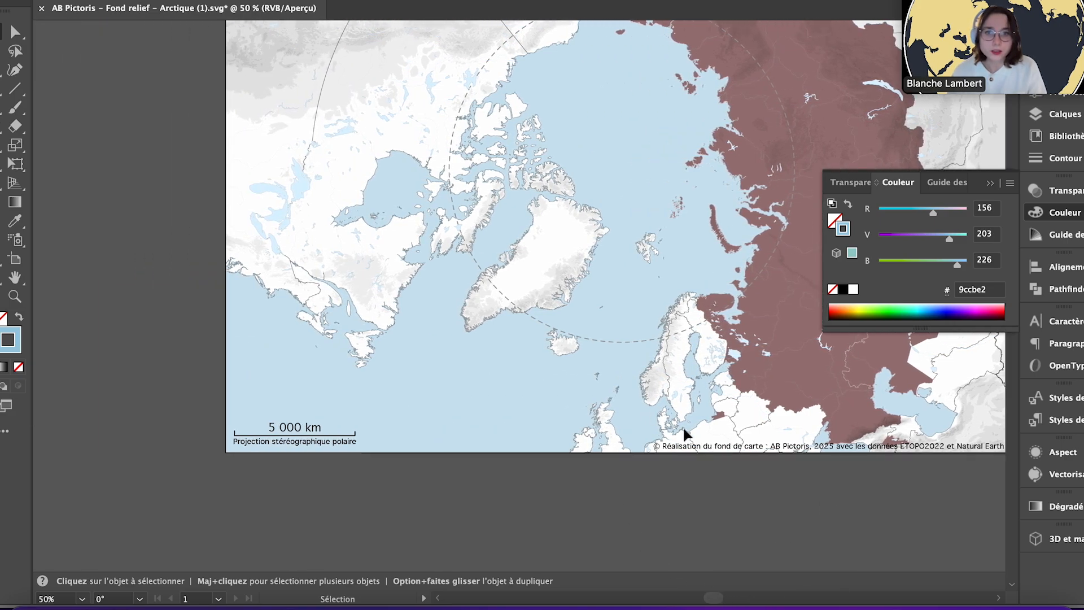
pyautogui.scroll(3, 775, 415)
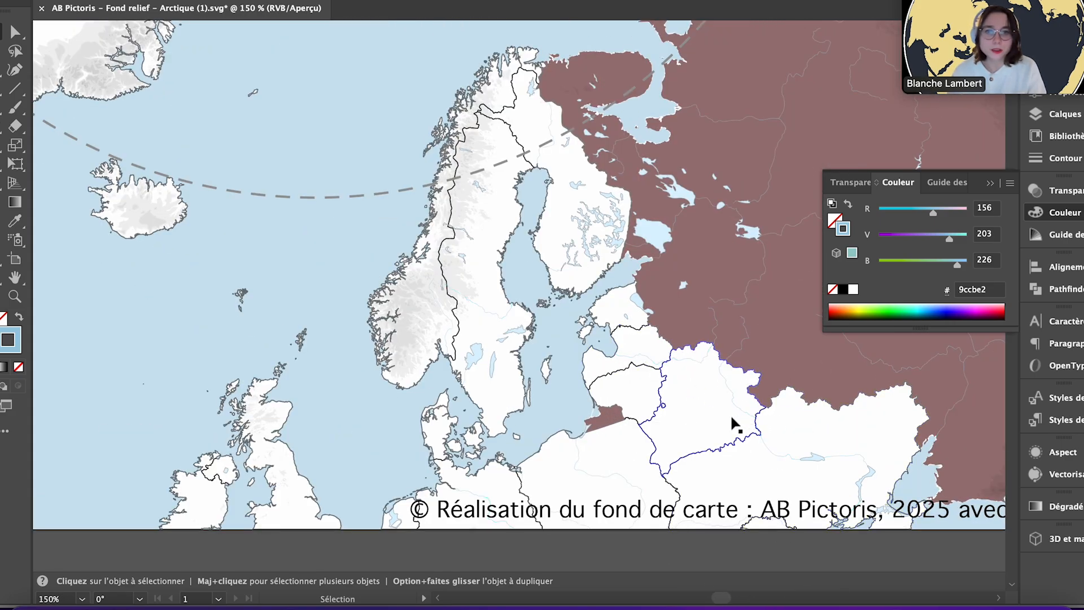
pyautogui.click(683, 429)
pyautogui.press('i')
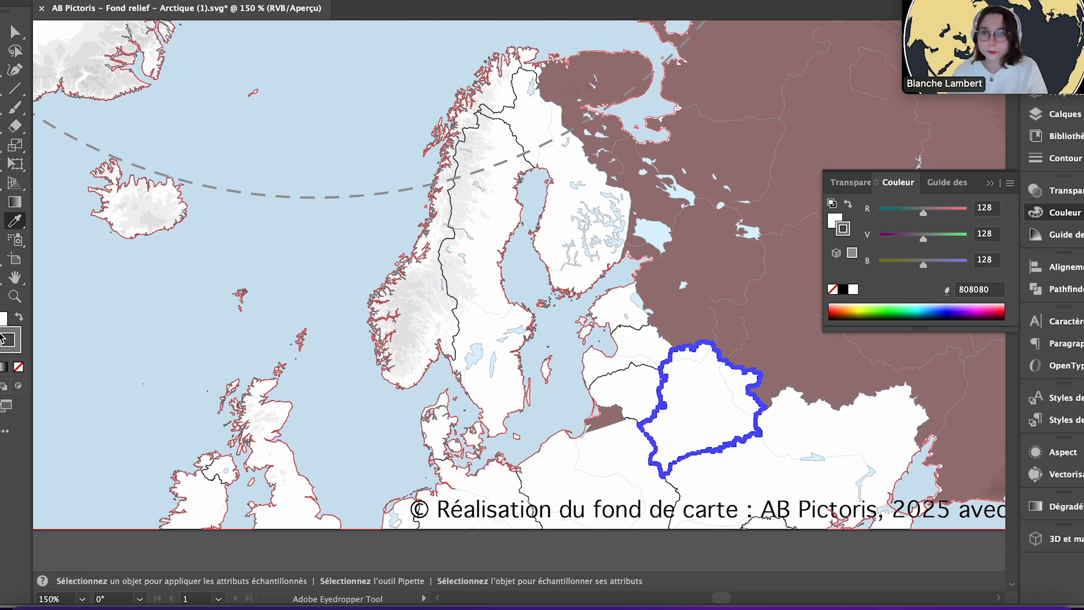
pyautogui.press('x')
pyautogui.click(709, 258)
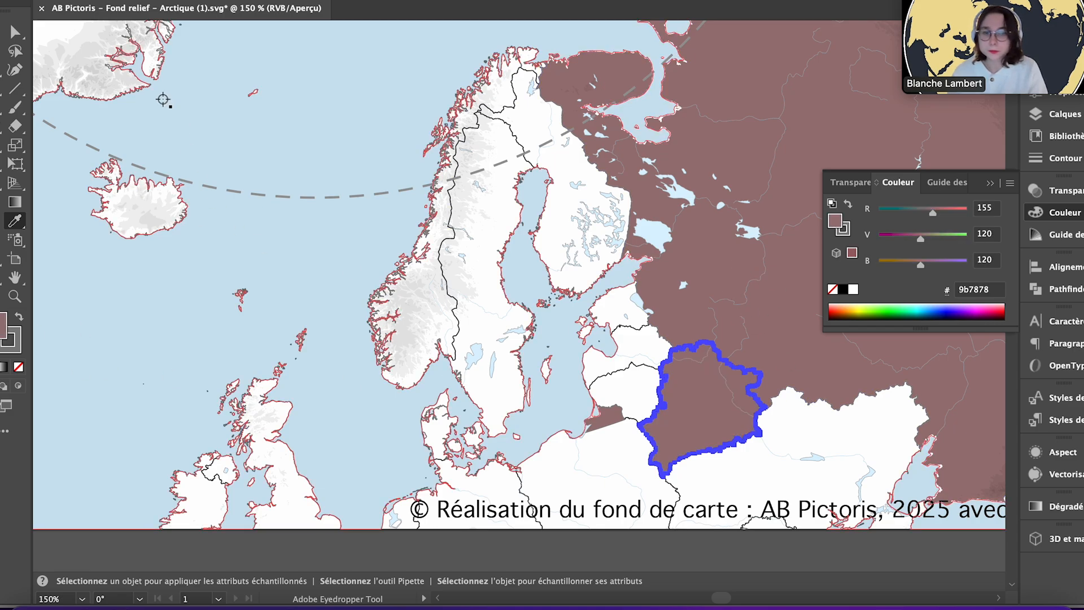
pyautogui.press('v')
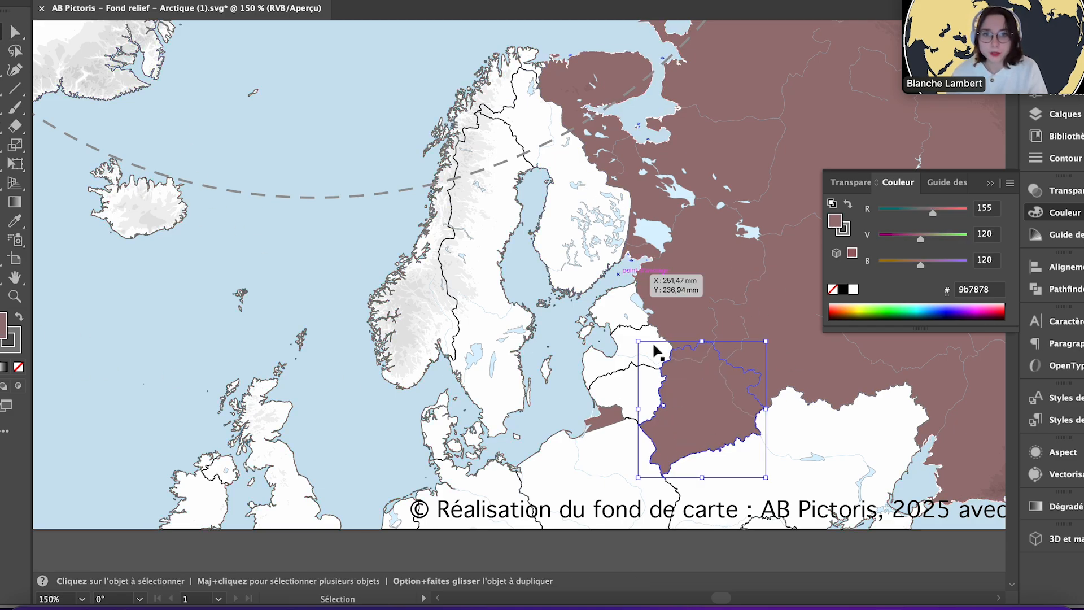
# - Select Estonia, Latvia, Lithuania, Finland, Sweden, Norway and Denmark together on the map
pyautogui.click(617, 312)
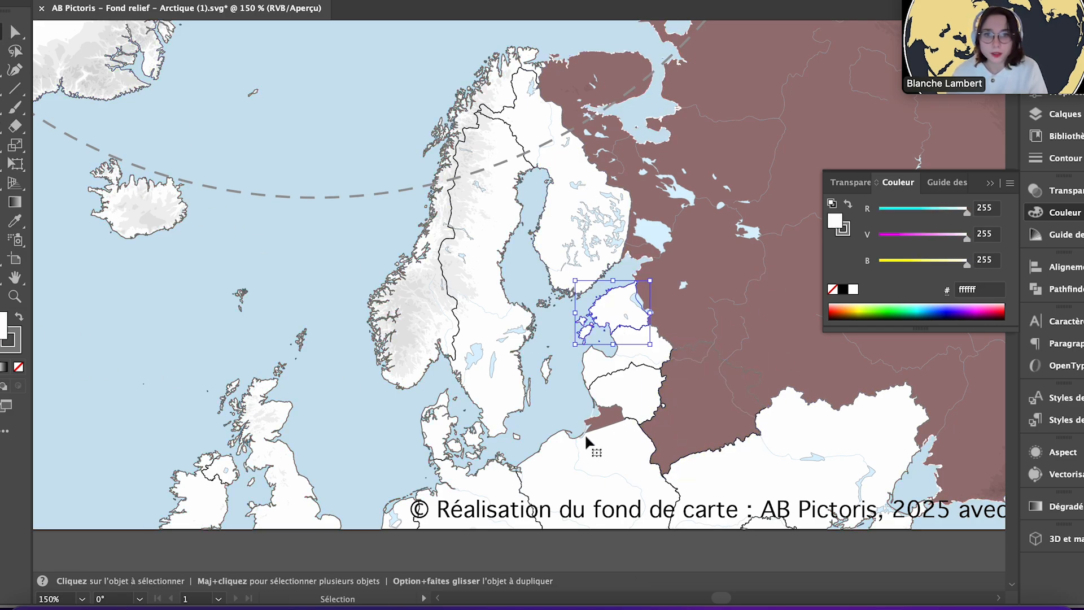
pyautogui.keyDown('shift'); pyautogui.click(633, 336); pyautogui.keyUp('shift')
pyautogui.keyDown('shift'); pyautogui.click(641, 406); pyautogui.keyUp('shift')
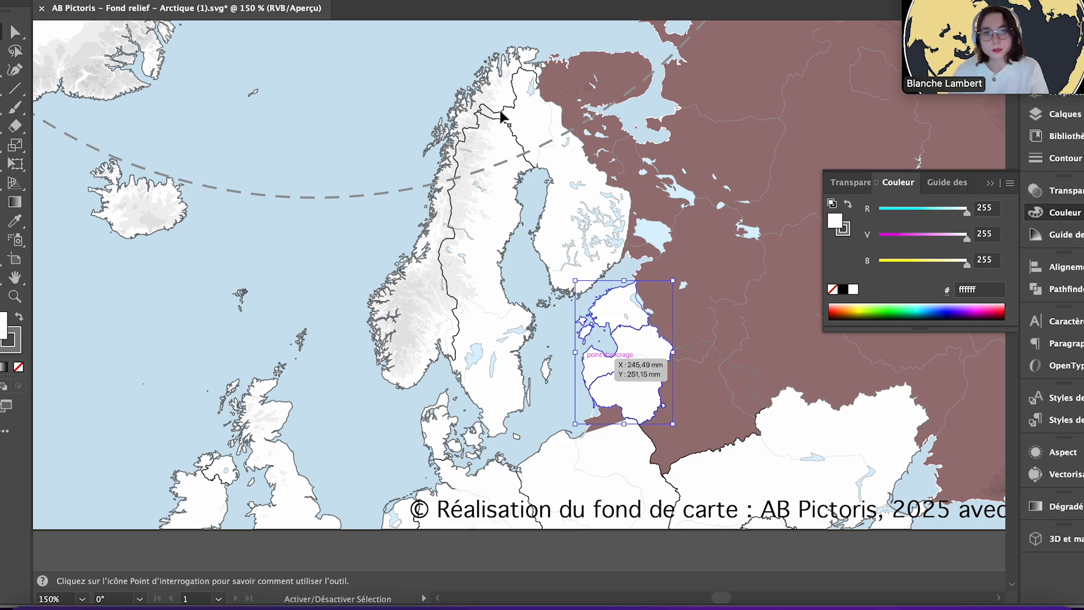
pyautogui.keyDown('shift'); pyautogui.click(516, 225); pyautogui.keyUp('shift')
pyautogui.keyDown('shift'); pyautogui.click(492, 226); pyautogui.keyUp('shift')
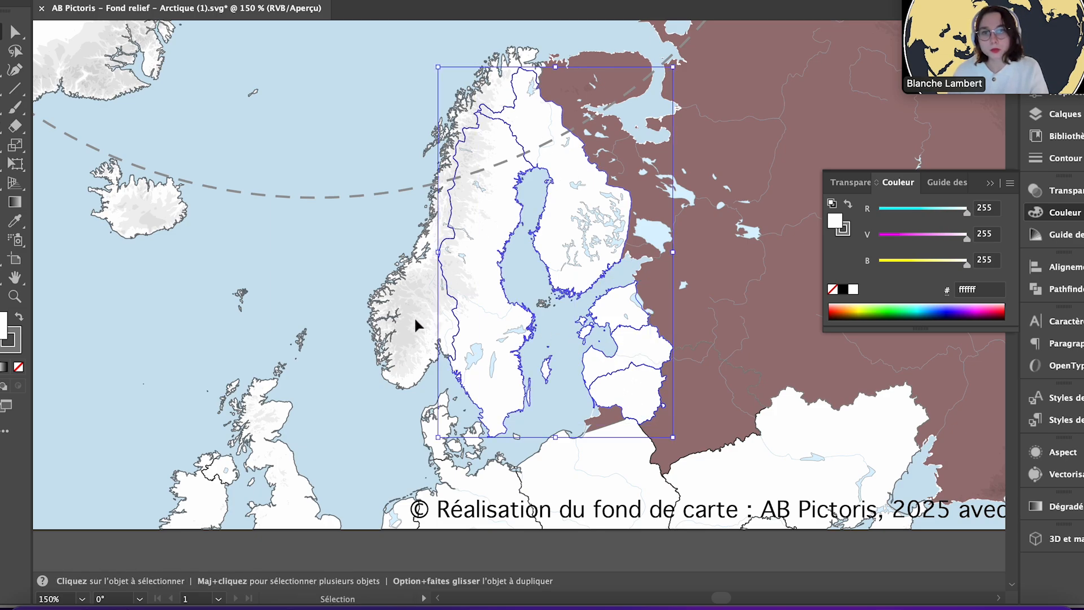
pyautogui.keyDown('shift'); pyautogui.click(415, 333); pyautogui.keyUp('shift')
pyautogui.keyDown('shift'); pyautogui.click(455, 440); pyautogui.keyUp('shift')
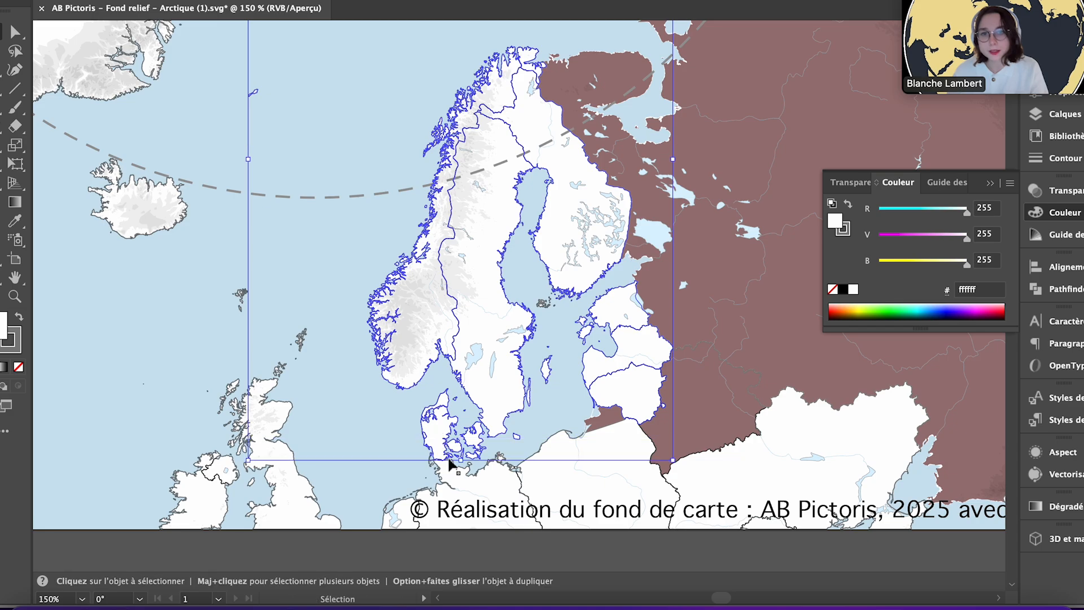
# - Add Germany, Poland, the United Kingdom, Iceland, Greenland, Canada and the United States to the country selection
pyautogui.scroll(-3, 559, 429)
pyautogui.keyDown('shift'); pyautogui.click(502, 416); pyautogui.keyUp('shift')
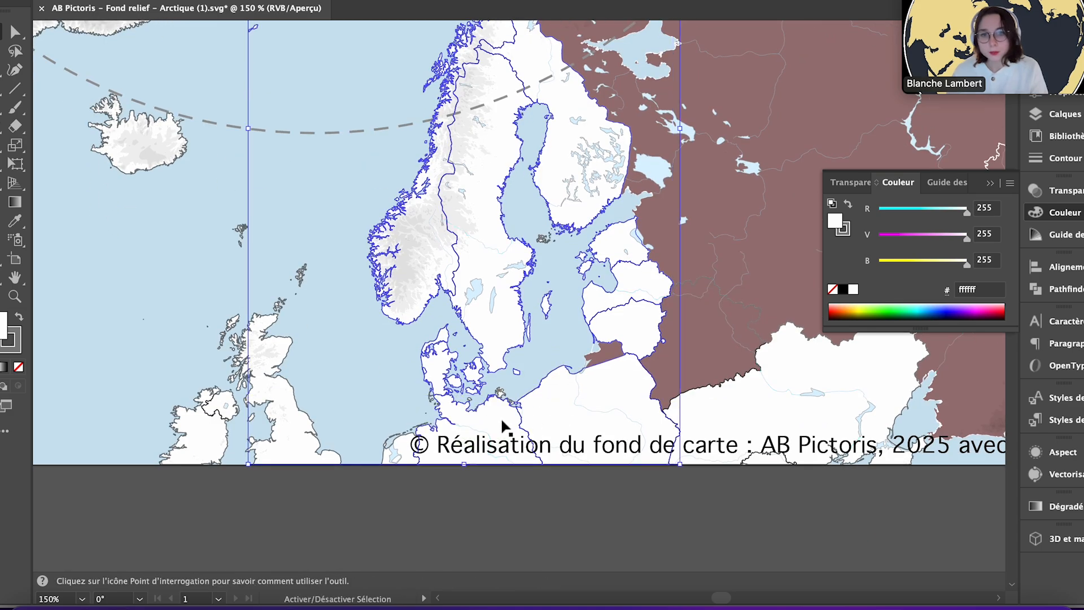
pyautogui.keyDown('shift'); pyautogui.click(280, 438); pyautogui.keyUp('shift')
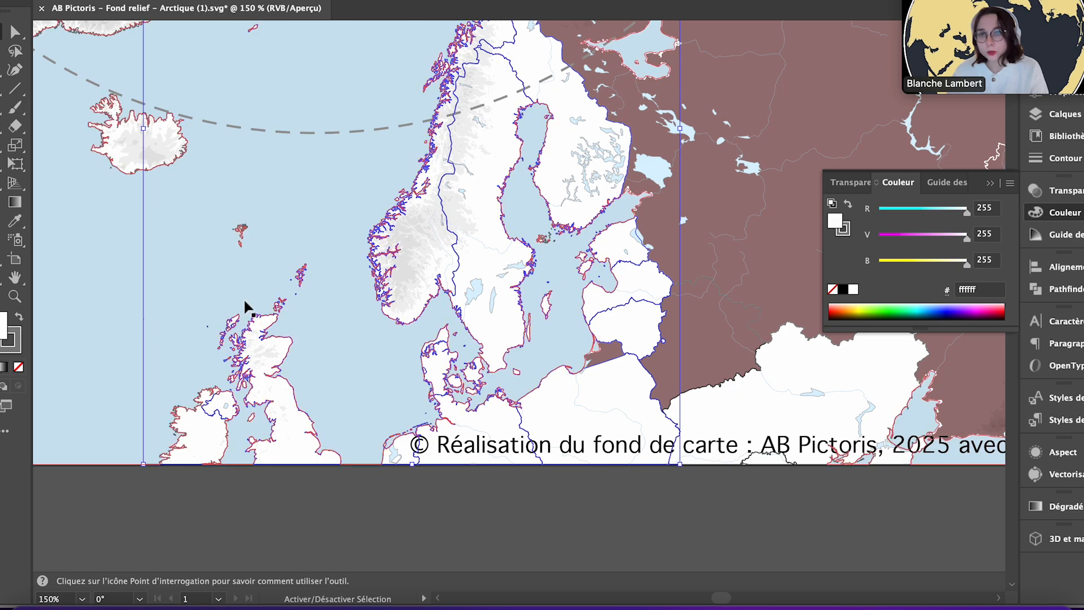
pyautogui.scroll(4, 210, 293)
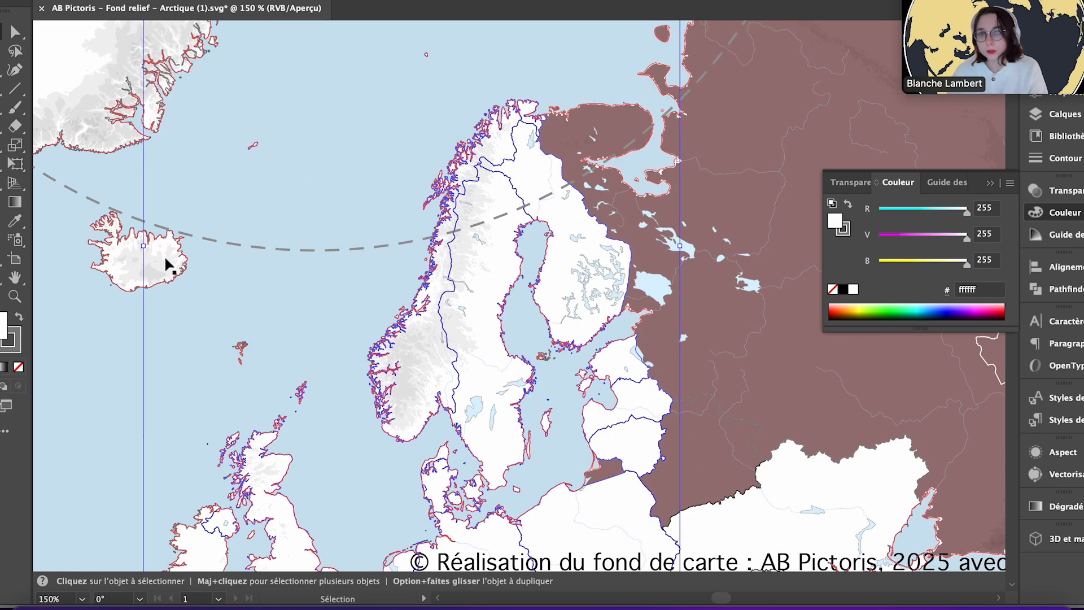
pyautogui.keyDown('shift'); pyautogui.click(90, 85); pyautogui.keyUp('shift')
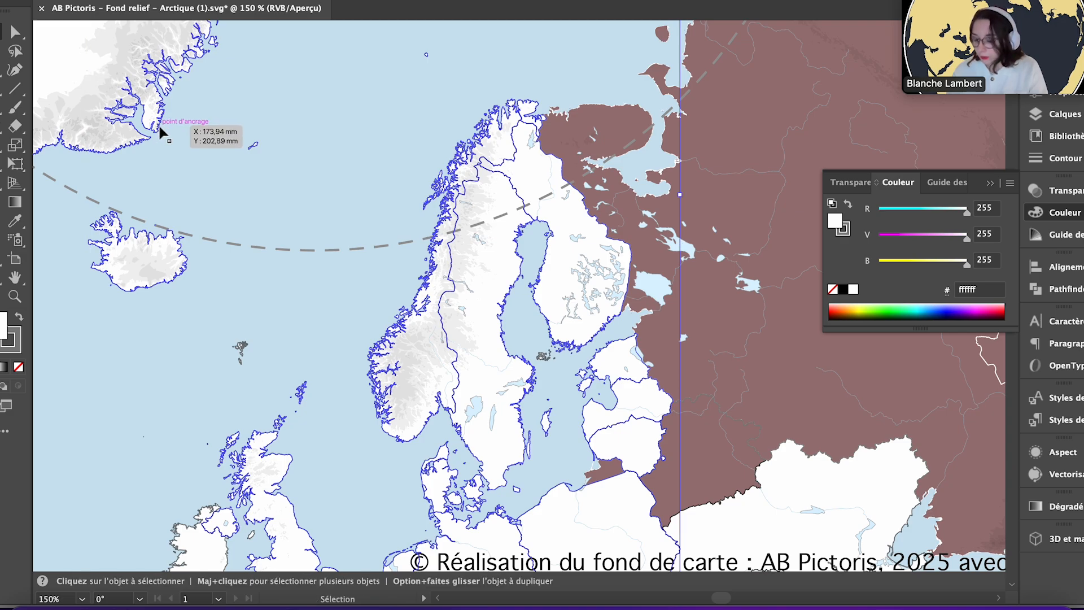
pyautogui.scroll(-1, 370, 250)
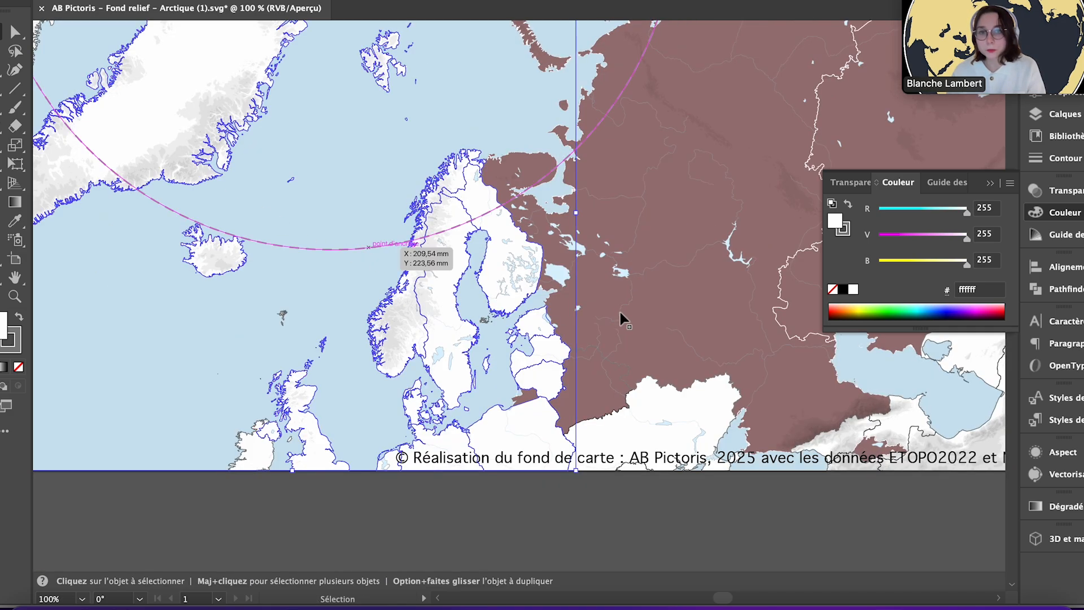
pyautogui.scroll(-2, 619, 313)
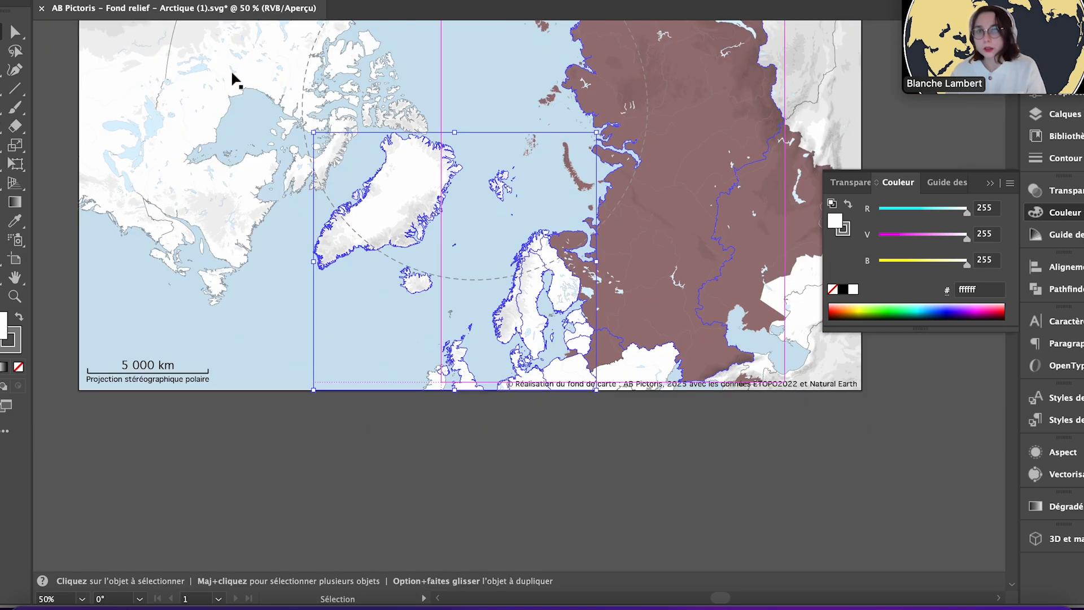
pyautogui.keyDown('shift'); pyautogui.click(233, 77); pyautogui.keyUp('shift')
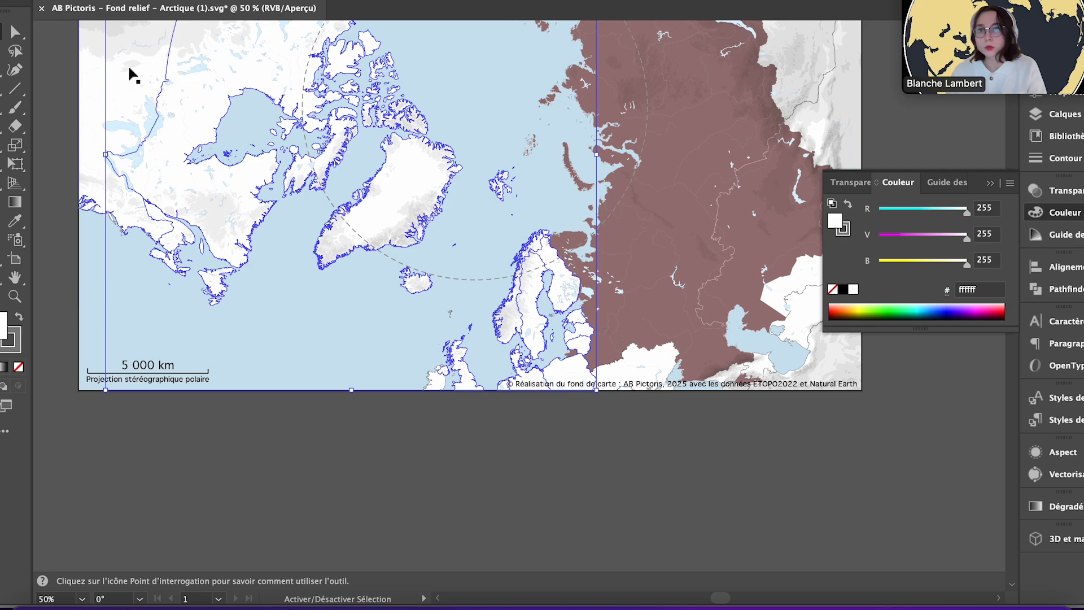
pyautogui.keyDown('shift'); pyautogui.click(295, 133); pyautogui.keyUp('shift')
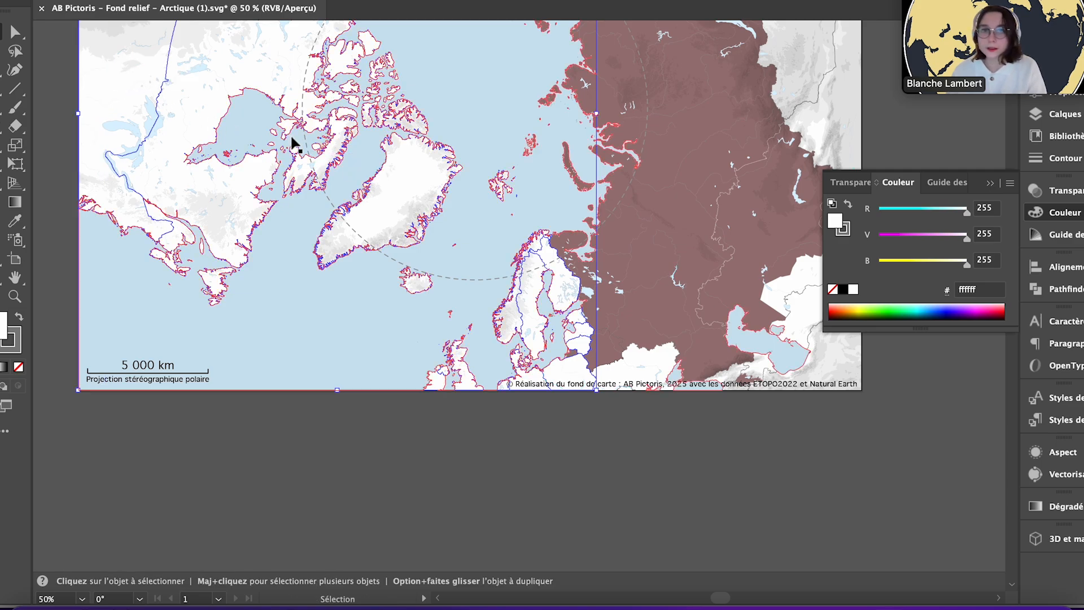
pyautogui.scroll(3, 295, 144)
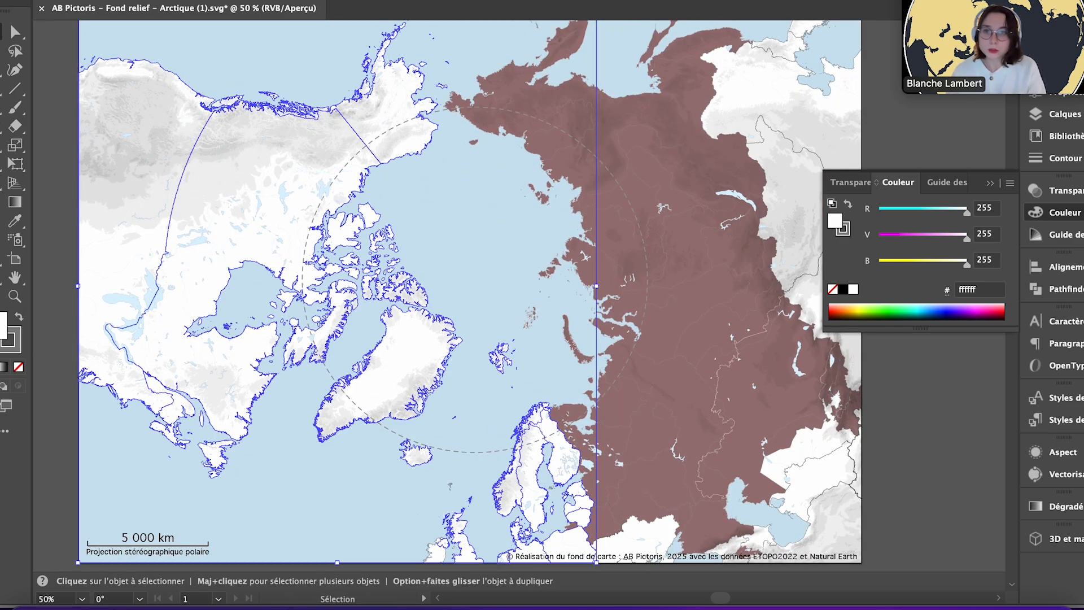
# - Fill the selected western countries with the blue 6192aa, give them a white ffffff stroke and deselect them
pyautogui.doubleClick(2, 326)
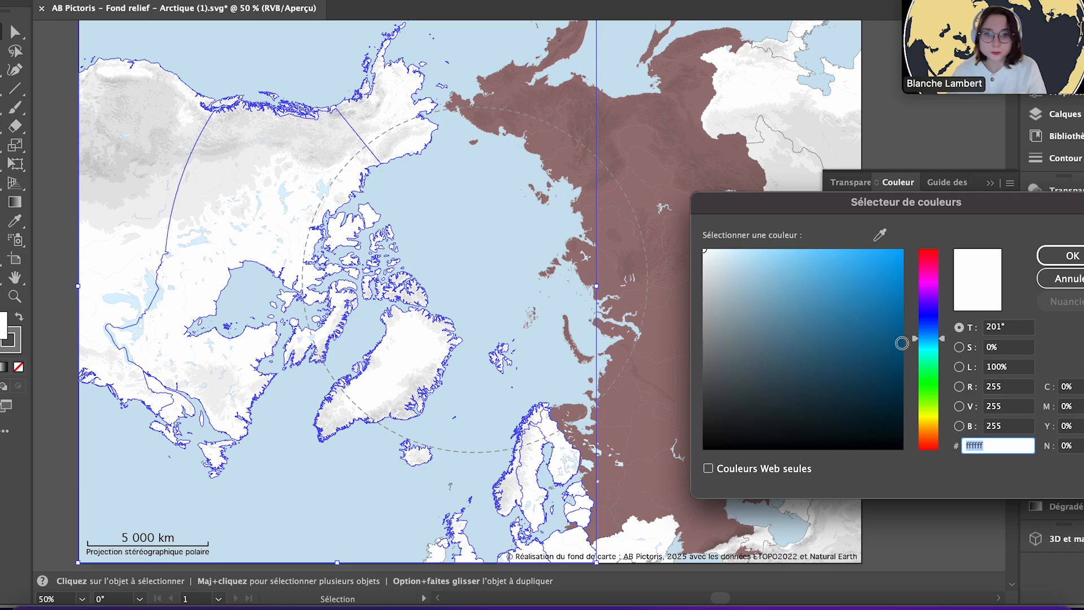
pyautogui.moveTo(753, 273)
pyautogui.mouseDown()
pyautogui.moveTo(807, 349)
pyautogui.moveTo(789, 316)
pyautogui.mouseUp()
pyautogui.click(1073, 255)
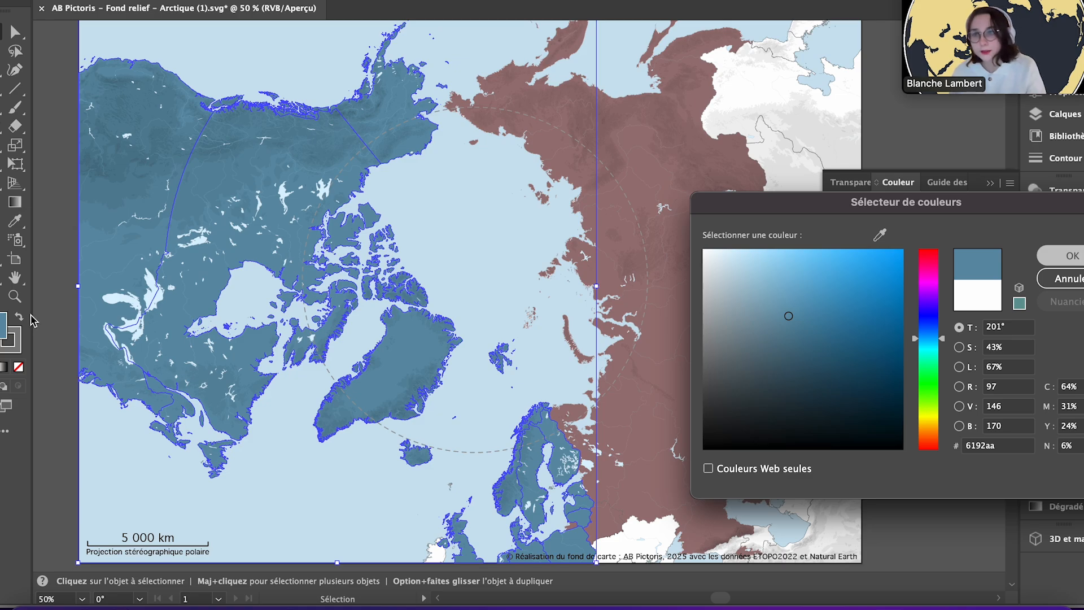
pyautogui.doubleClick(18, 339)
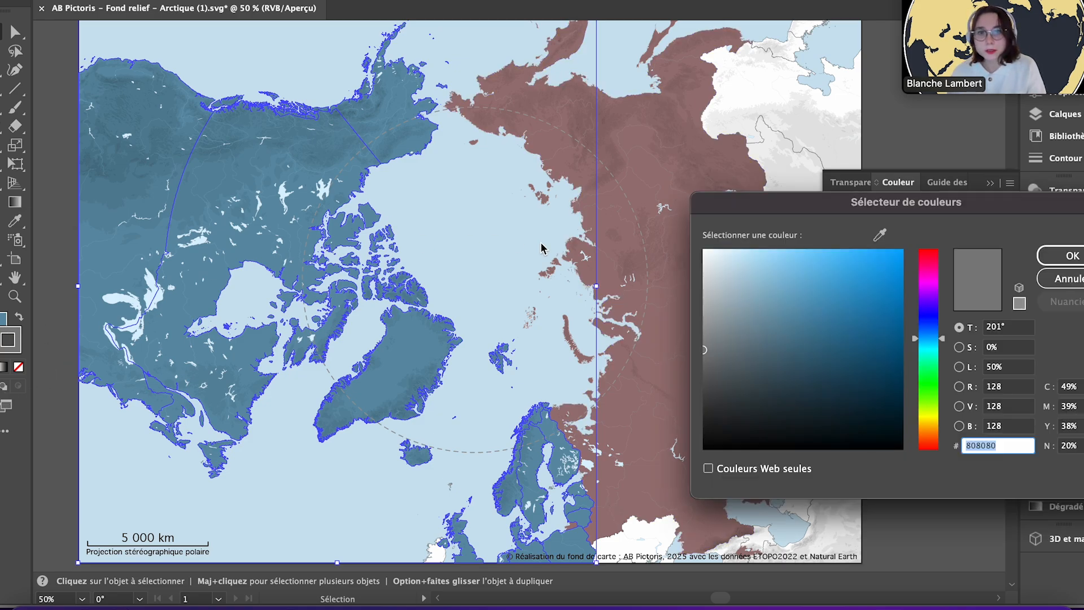
pyautogui.write('ffffff')
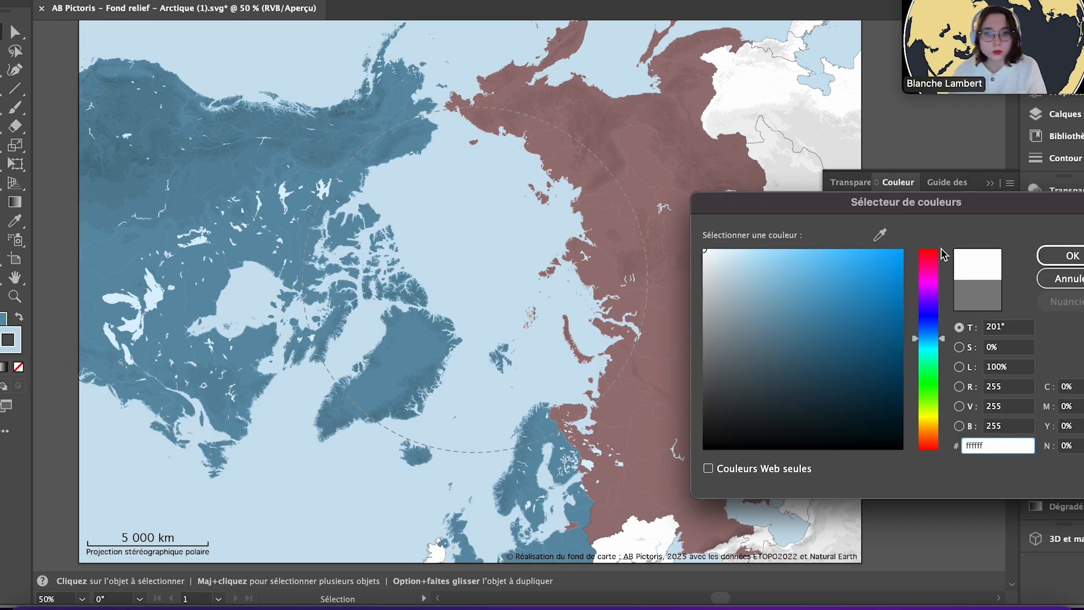
pyautogui.click(1059, 254)
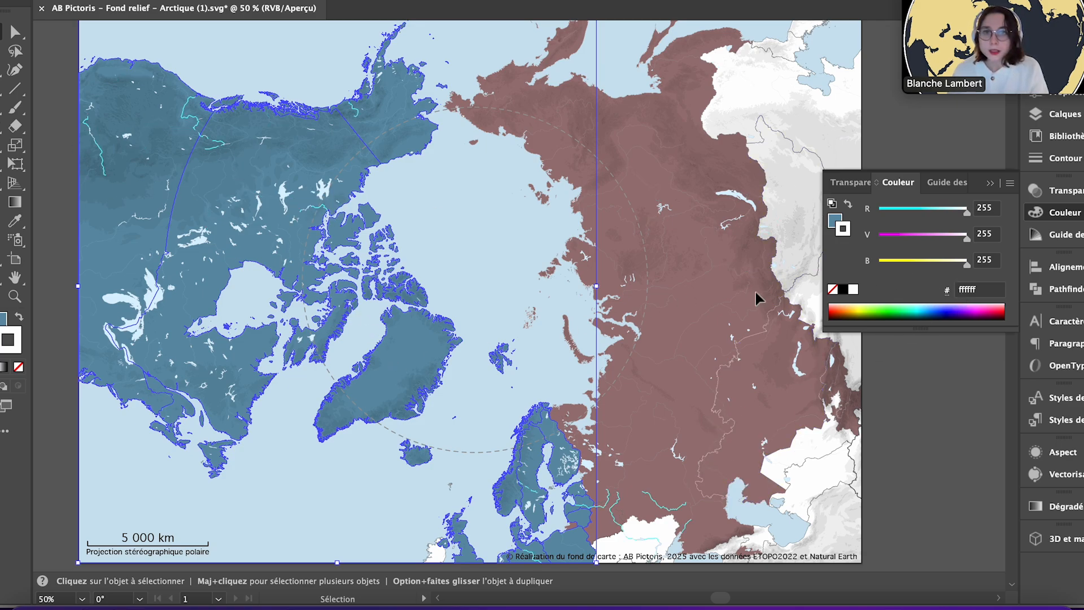
pyautogui.click(959, 449)
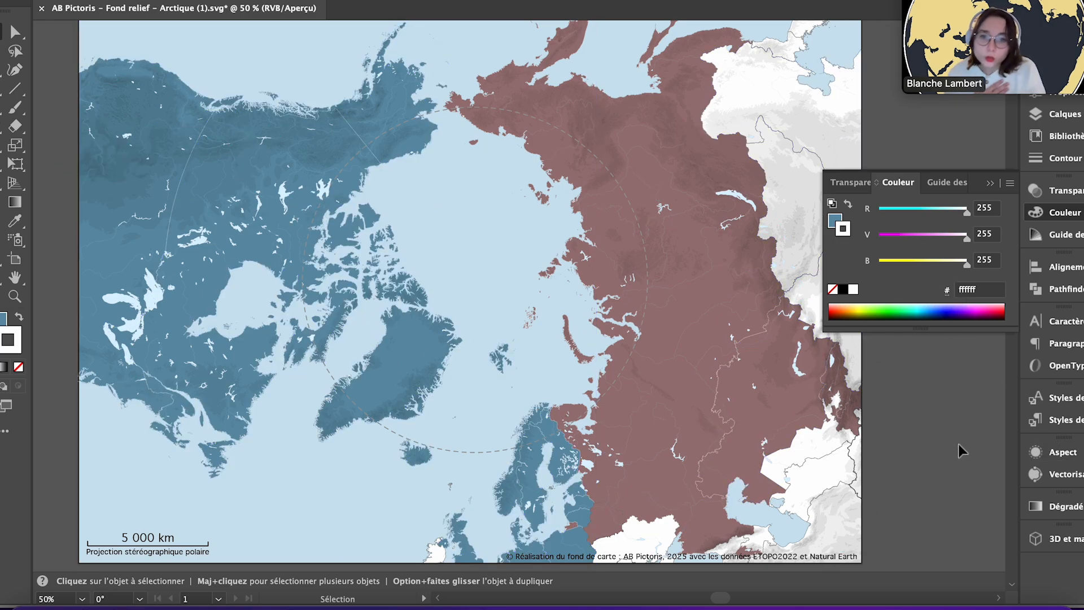
# - Select all shapes sharing Canada's blue fill colour, set their stroke weight to 0,5 pt and deselect them
pyautogui.scroll(-2, 958, 444)
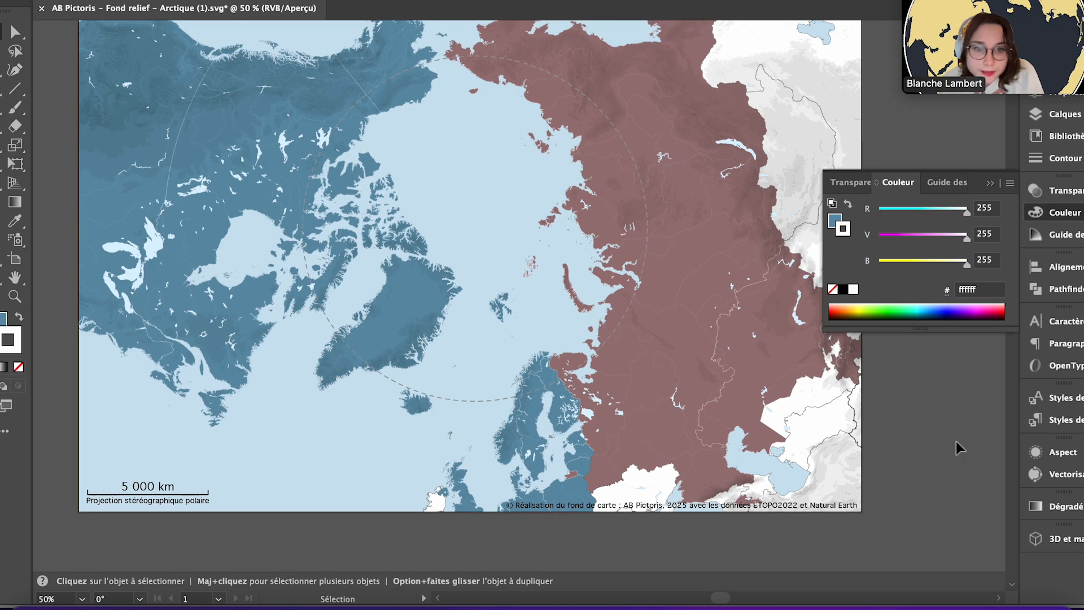
pyautogui.scroll(3, 957, 442)
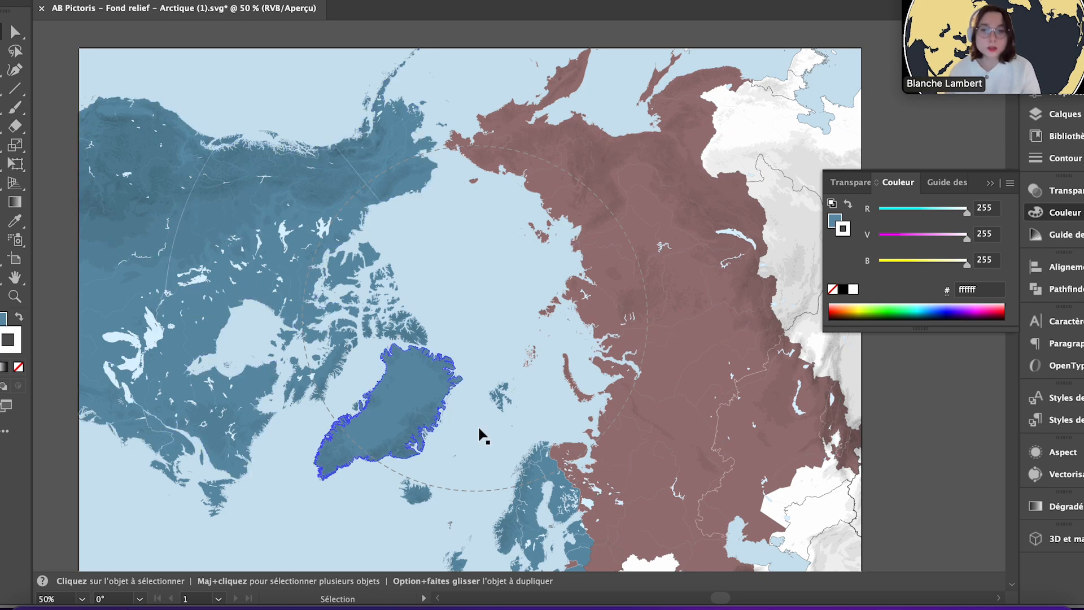
pyautogui.click(205, 220)
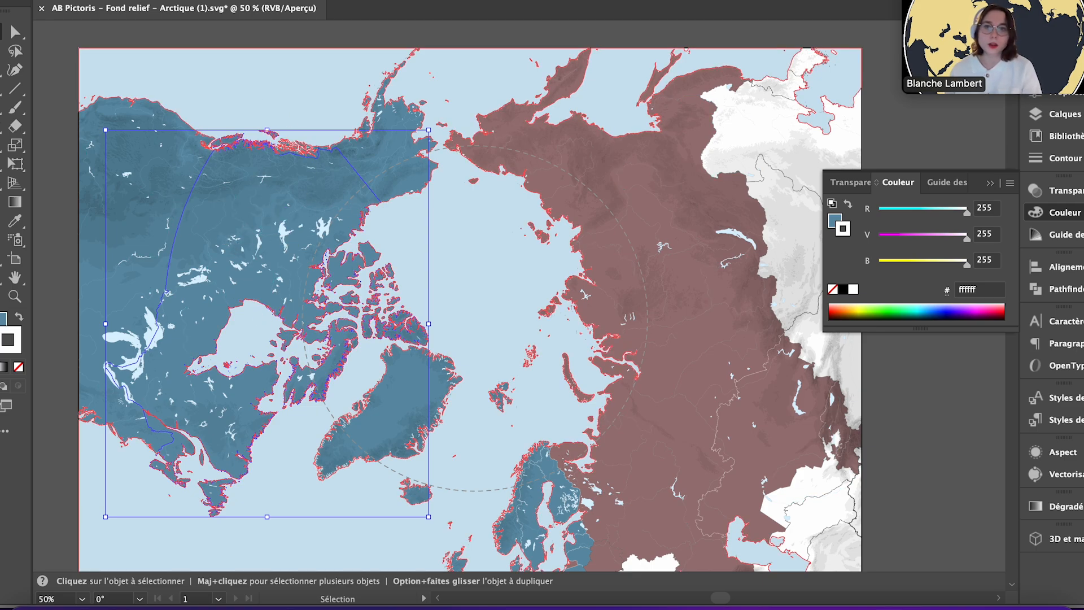
pyautogui.click(278, 0)
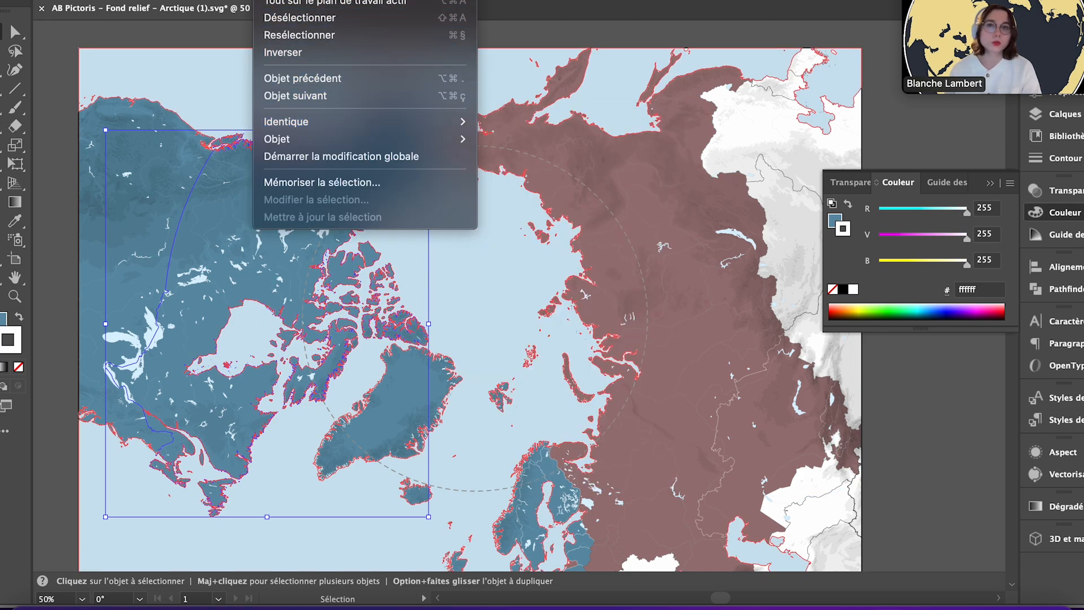
pyautogui.moveTo(384, 131)
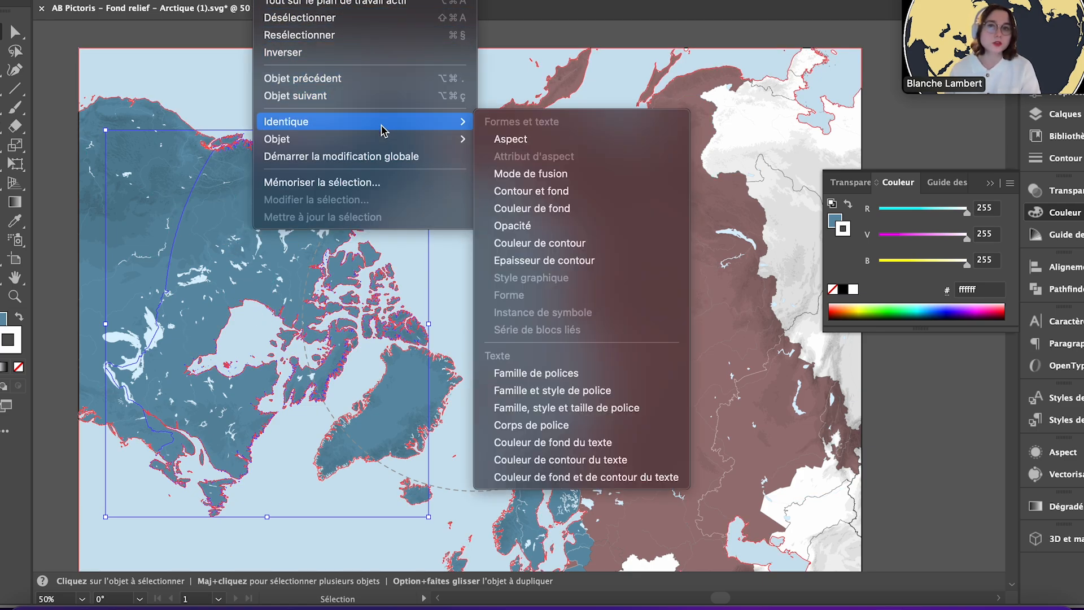
pyautogui.click(581, 210)
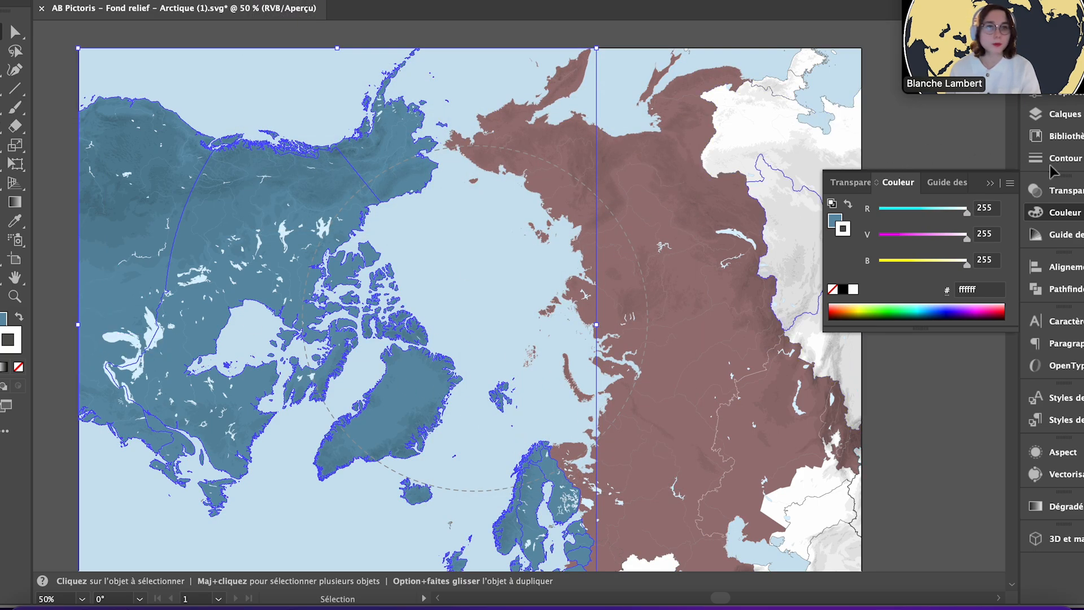
pyautogui.click(1068, 160)
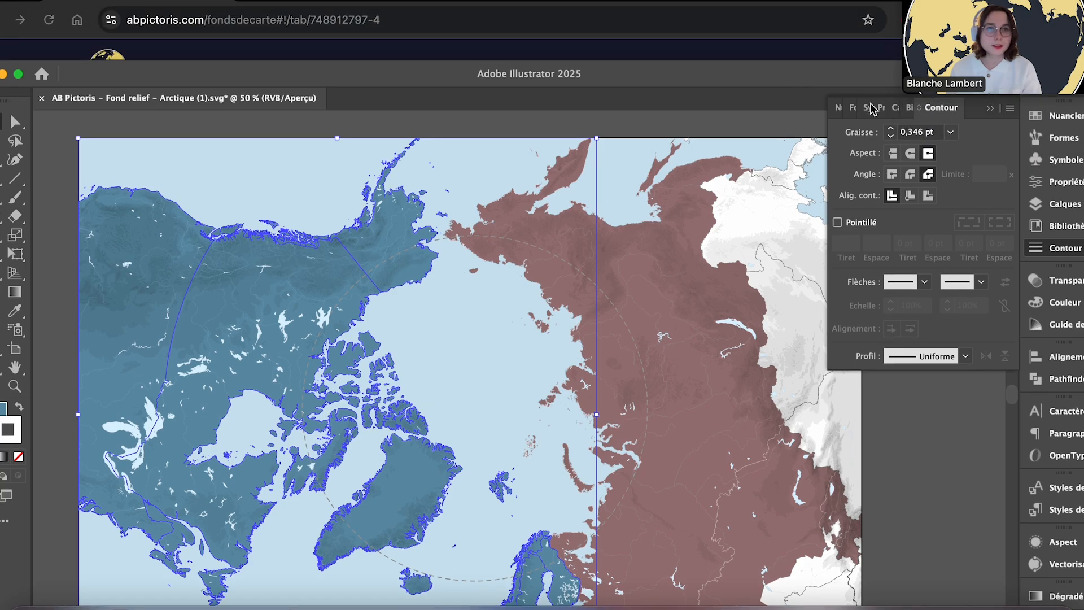
pyautogui.doubleClick(916, 136)
pyautogui.write('0')
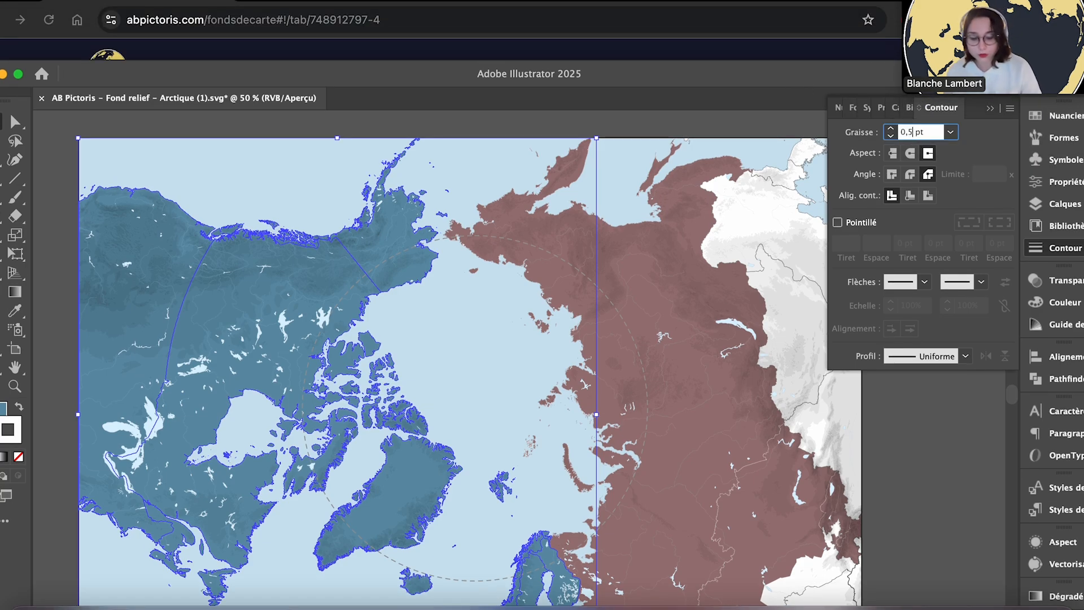
pyautogui.press('Return')
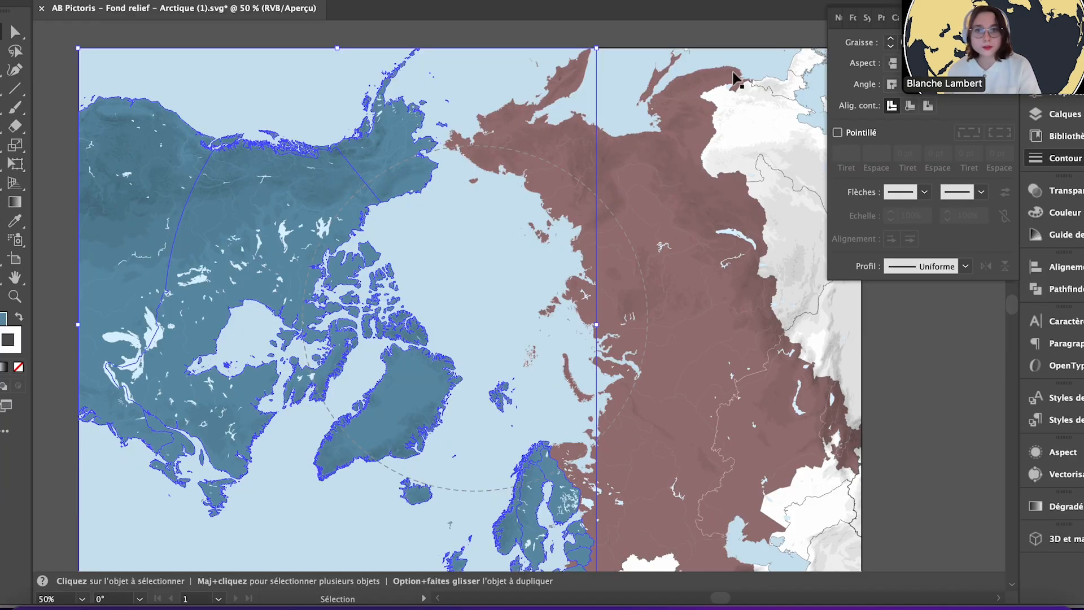
pyautogui.click(954, 369)
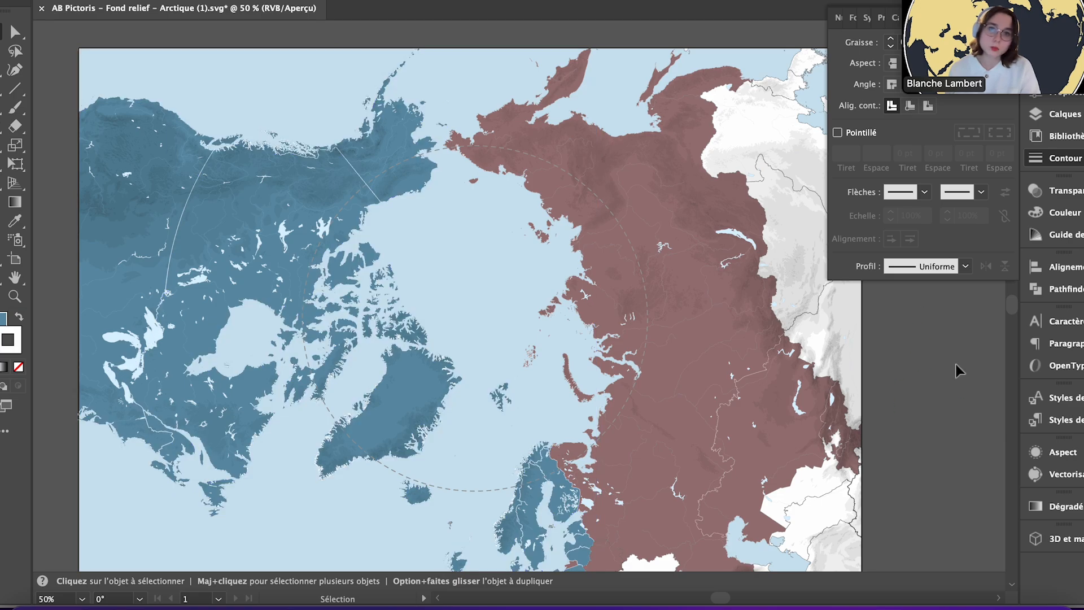
# - Select all shapes sharing Russia's red-brown fill colour and set their stroke weight to 0,5 pt
pyautogui.click(648, 206)
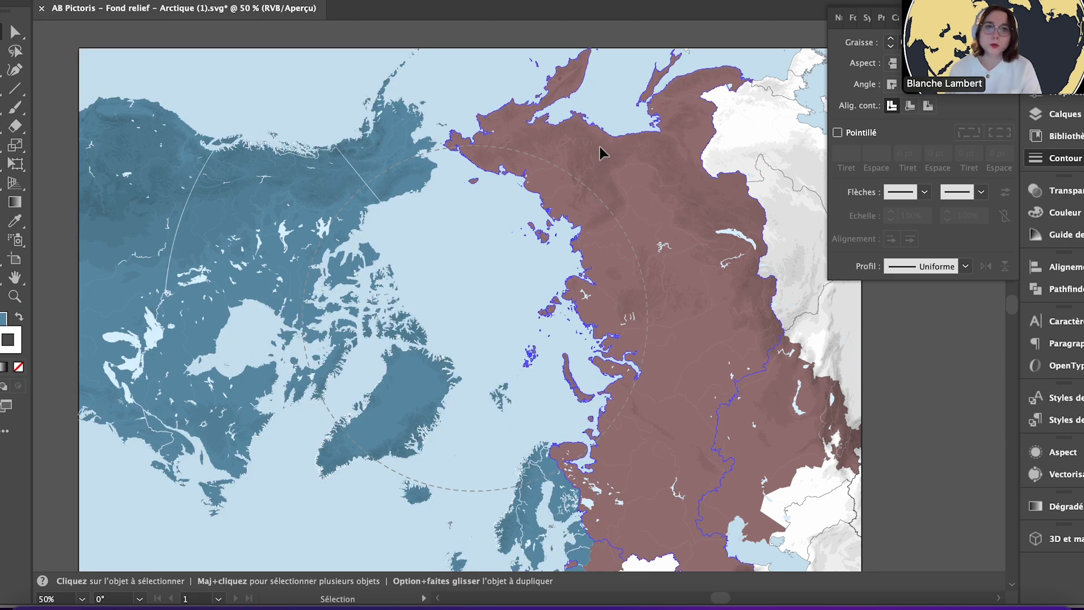
pyautogui.click(299, 0)
pyautogui.moveTo(444, 122)
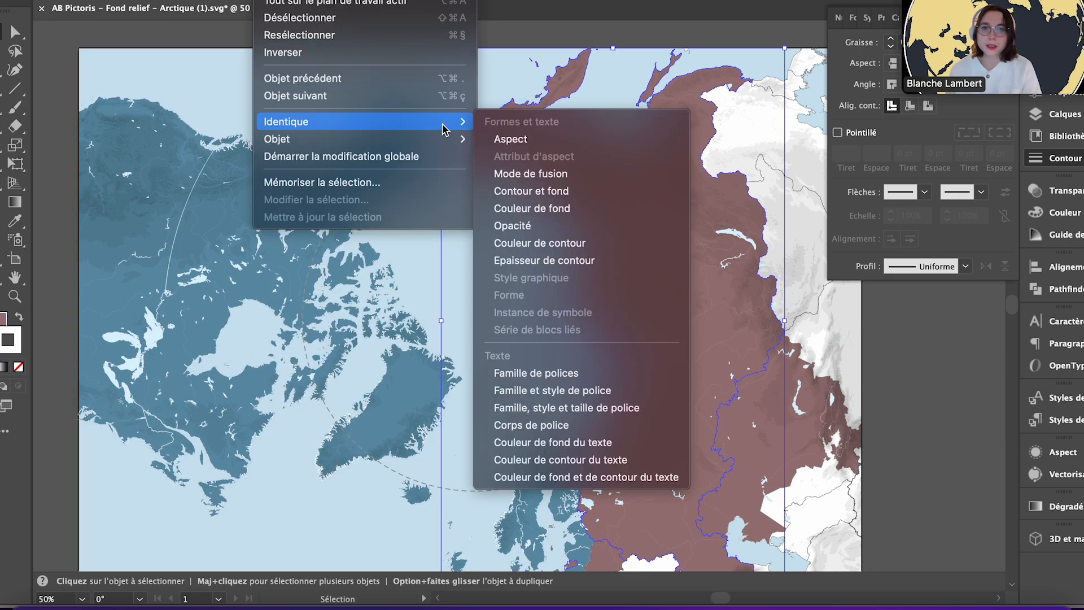
pyautogui.click(580, 209)
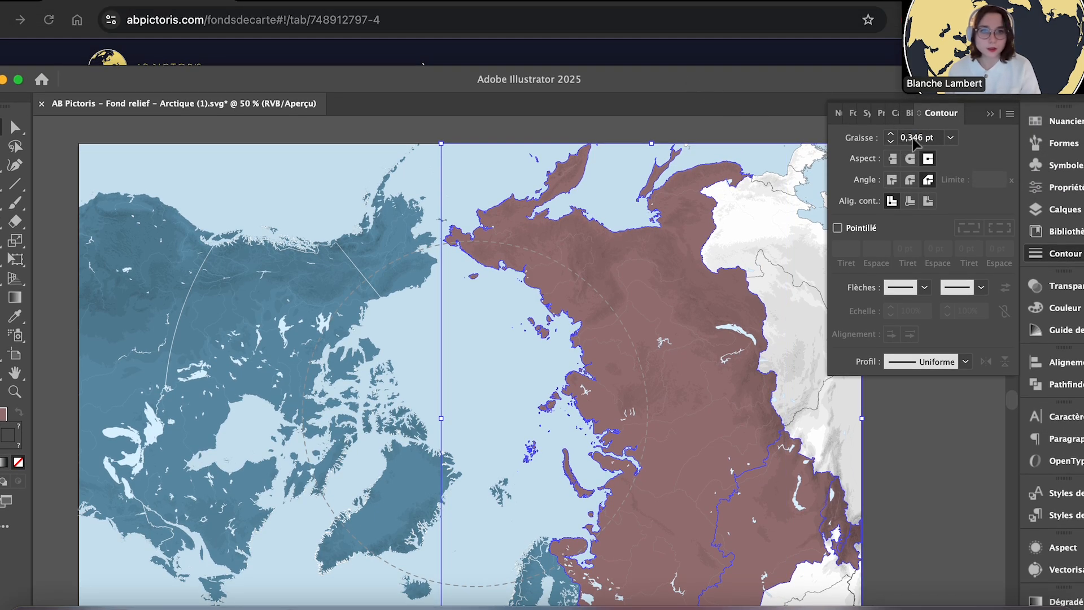
pyautogui.doubleClick(911, 138)
pyautogui.write('0')
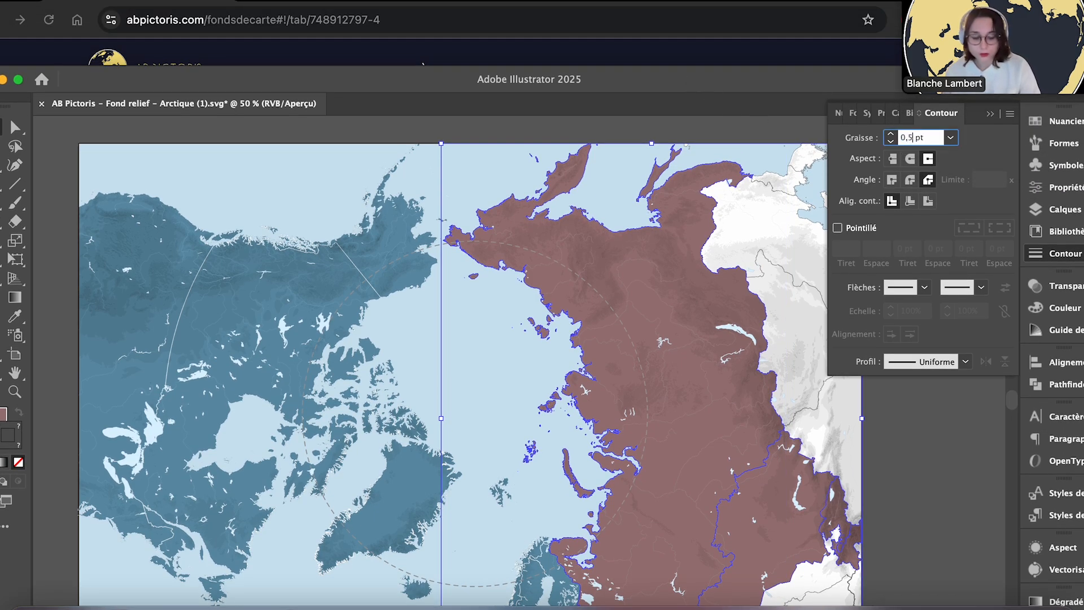
pyautogui.write(',5')
pyautogui.press('Return')
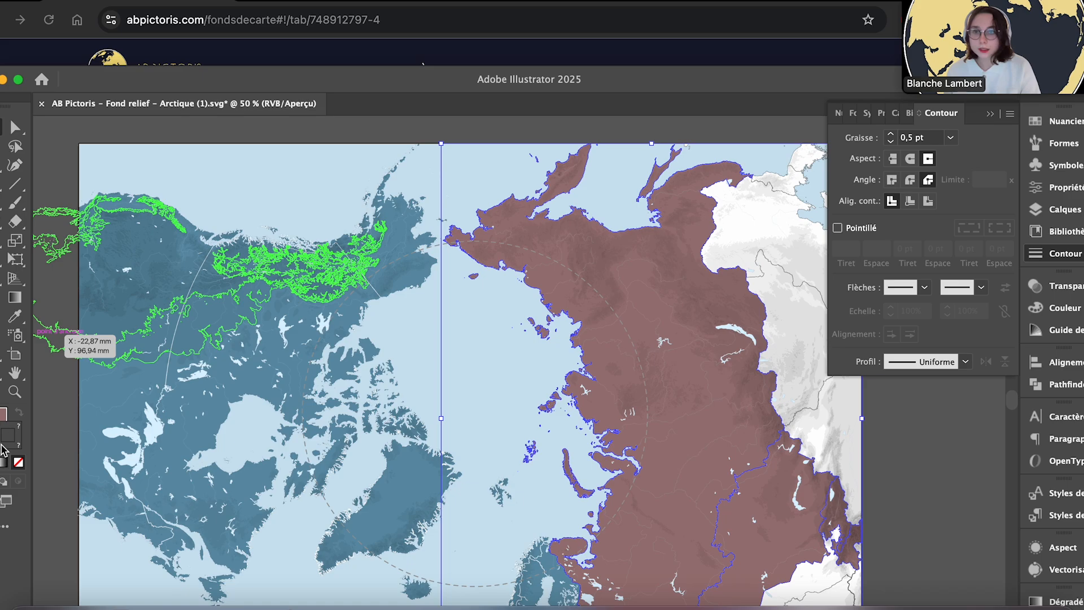
# - Set the stroke colour of the selected red-brown countries to white
pyautogui.doubleClick(16, 425)
pyautogui.moveTo(733, 262); pyautogui.dragTo(599, 189)
pyautogui.click(1072, 256)
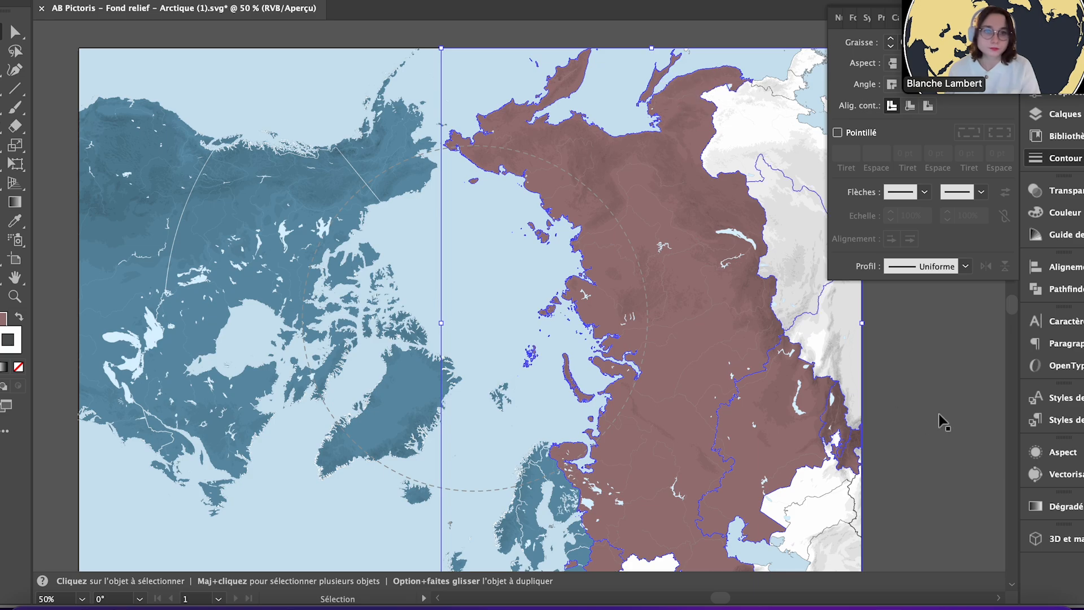
# - Deselect the red-brown countries, set the dashed Arctic Circle's stroke colour to white ffffff and deselect it
pyautogui.click(992, 444)
pyautogui.scroll(-5, 981, 489)
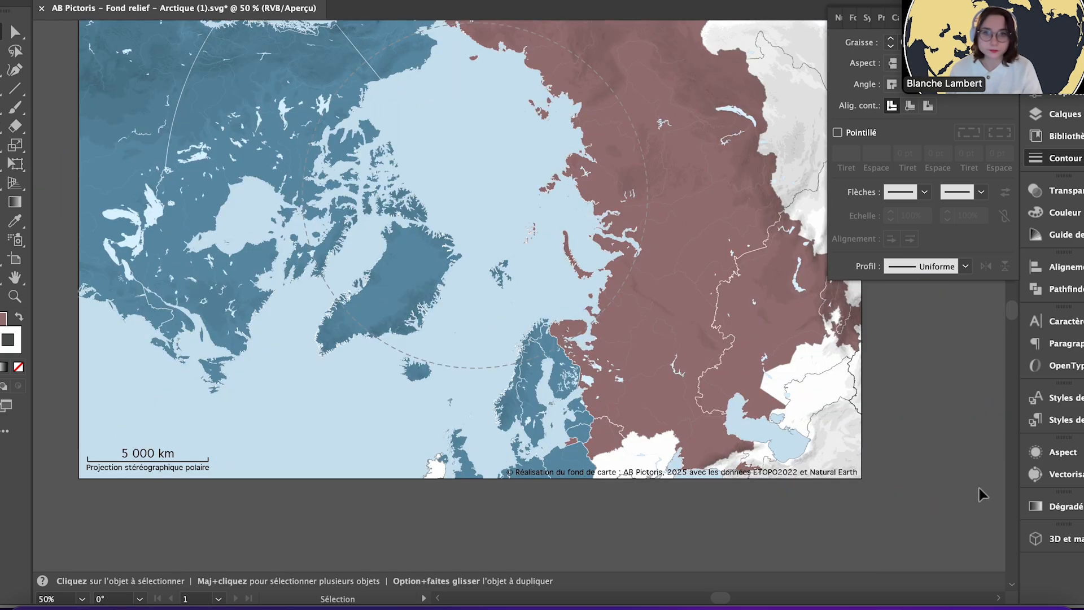
pyautogui.scroll(3, 978, 489)
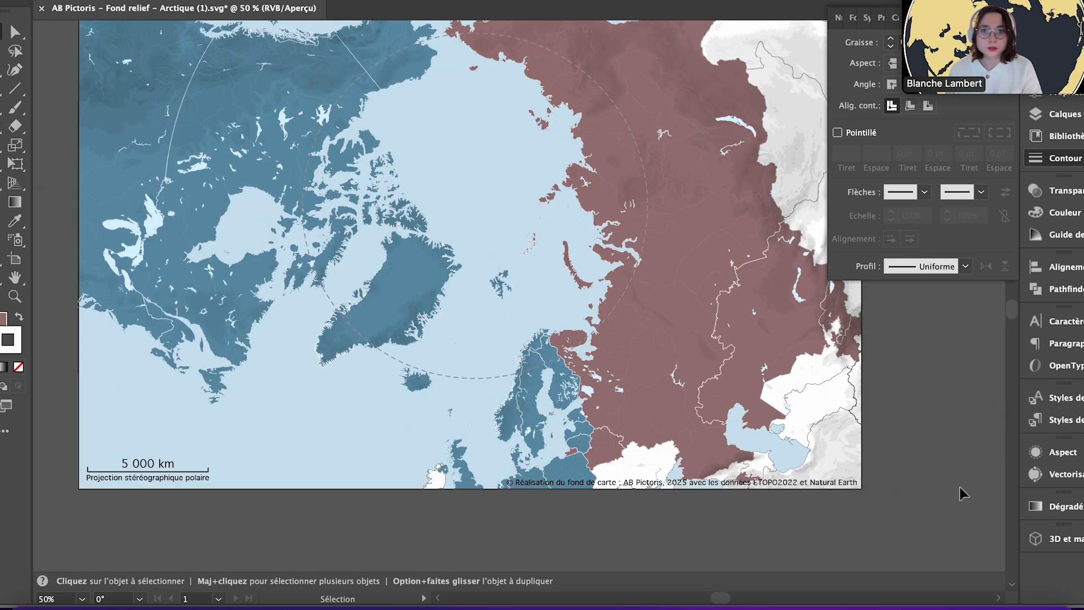
pyautogui.click(647, 196)
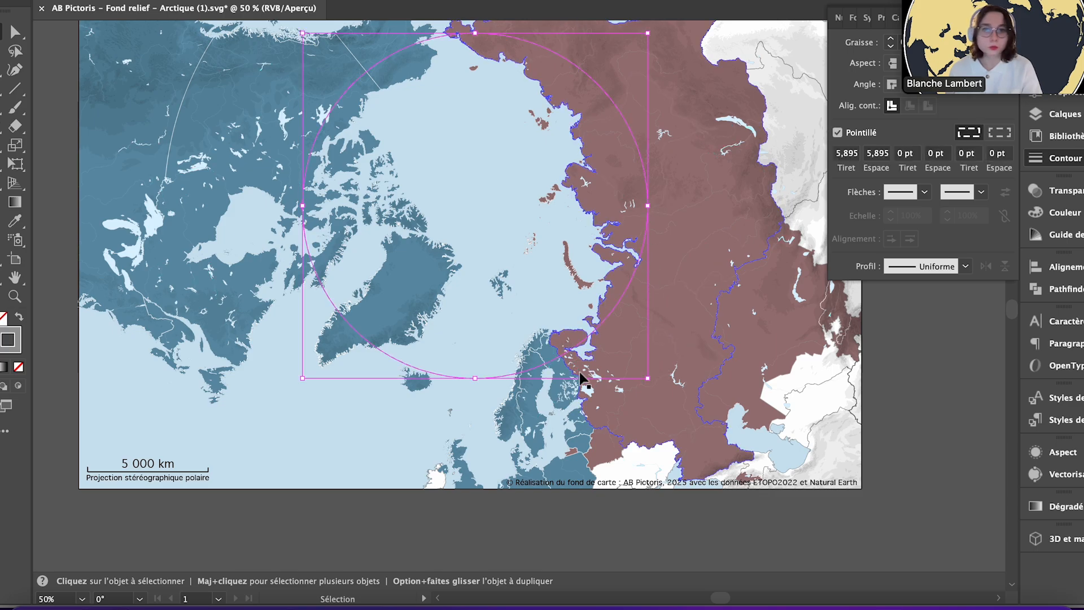
pyautogui.doubleClick(12, 337)
pyautogui.write('ffffff')
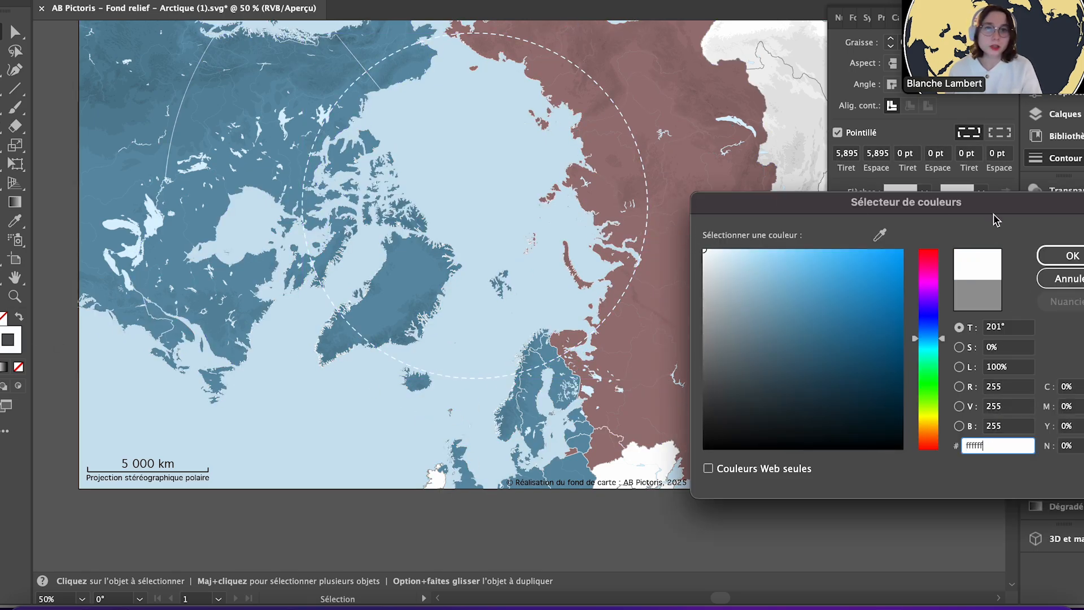
pyautogui.click(1073, 256)
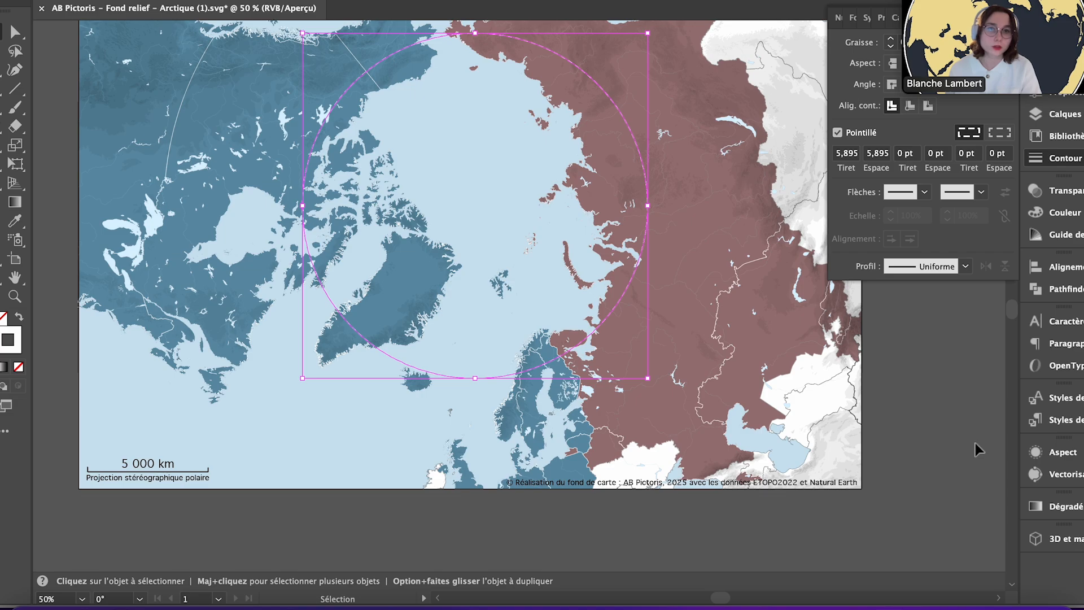
pyautogui.click(968, 448)
pyautogui.scroll(6, 965, 449)
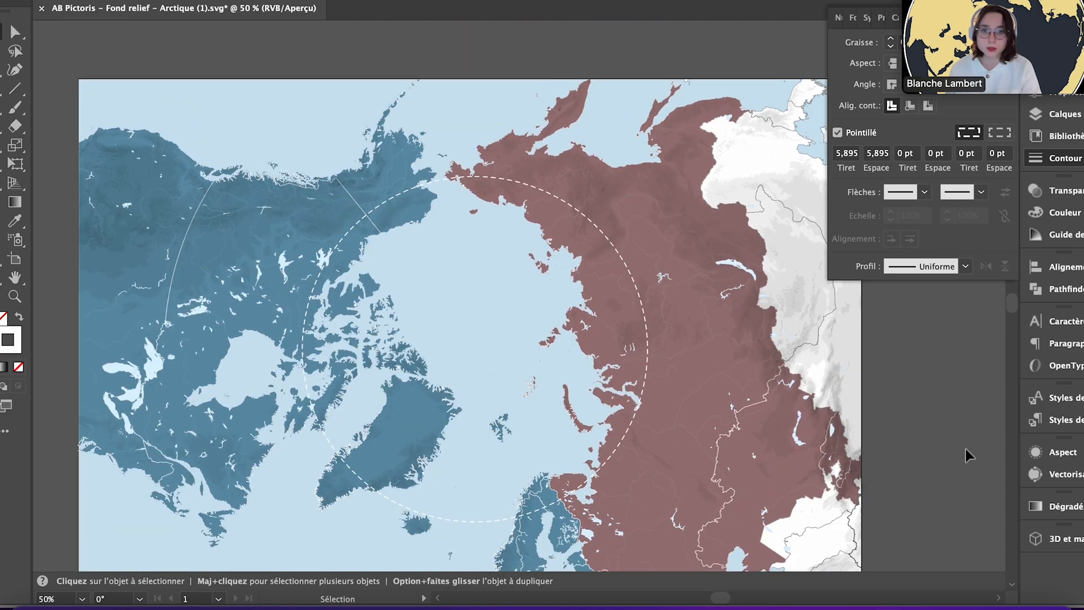
# - Create a new layer directly above the Lacs layer and name it "Noms de pays"
pyautogui.scroll(-8, 966, 449)
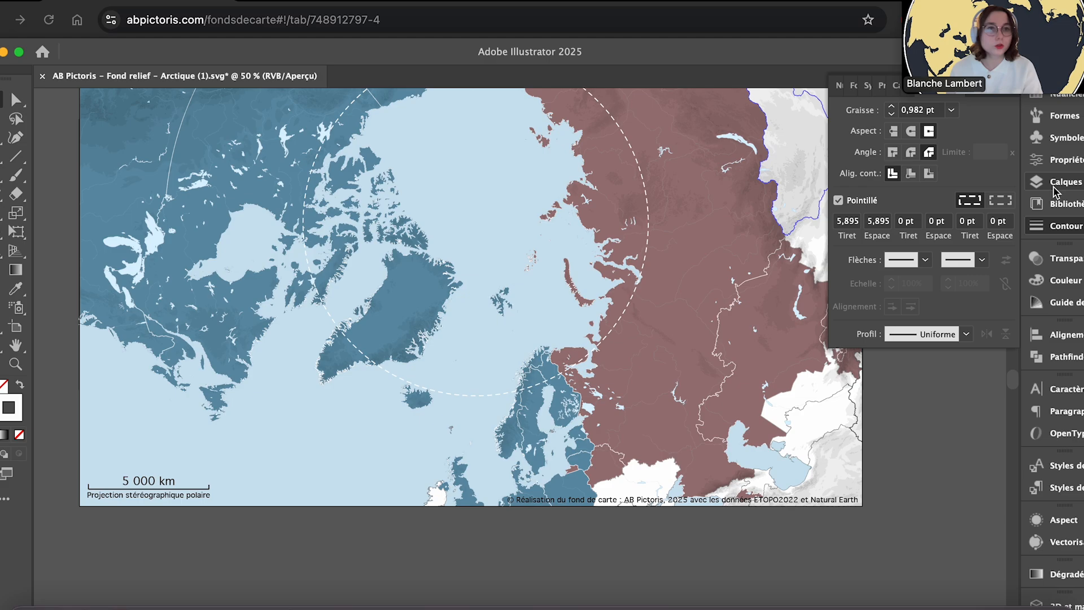
pyautogui.click(1058, 115)
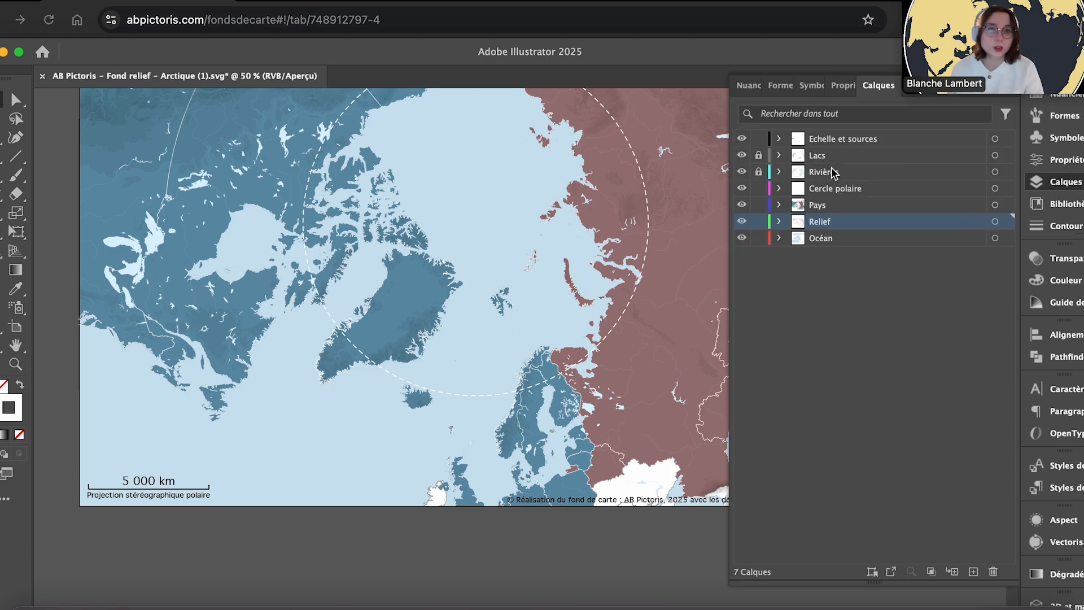
pyautogui.click(889, 160)
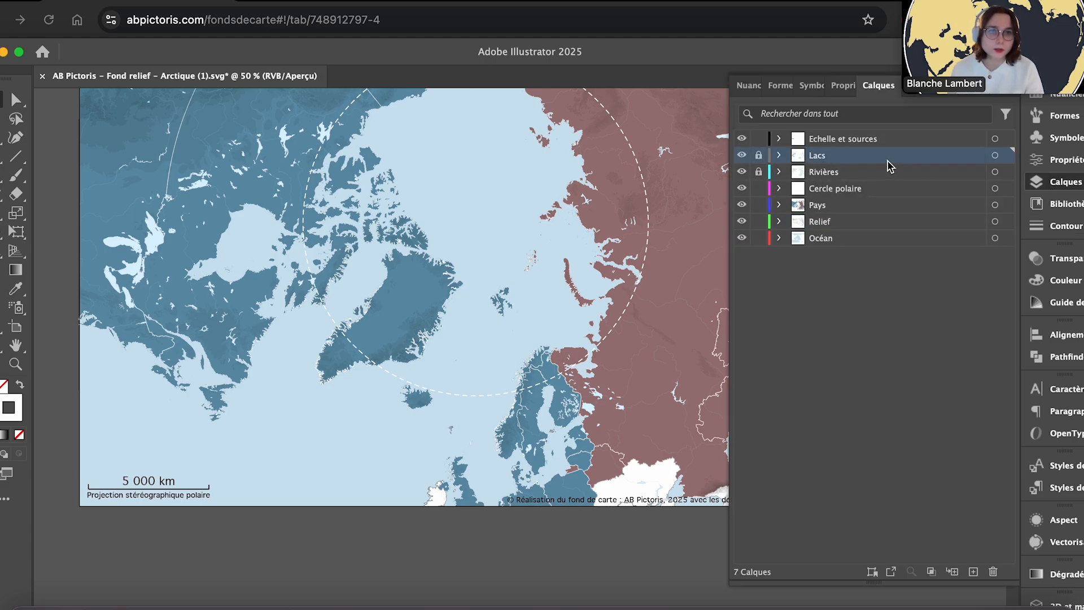
pyautogui.click(973, 572)
pyautogui.doubleClick(827, 156)
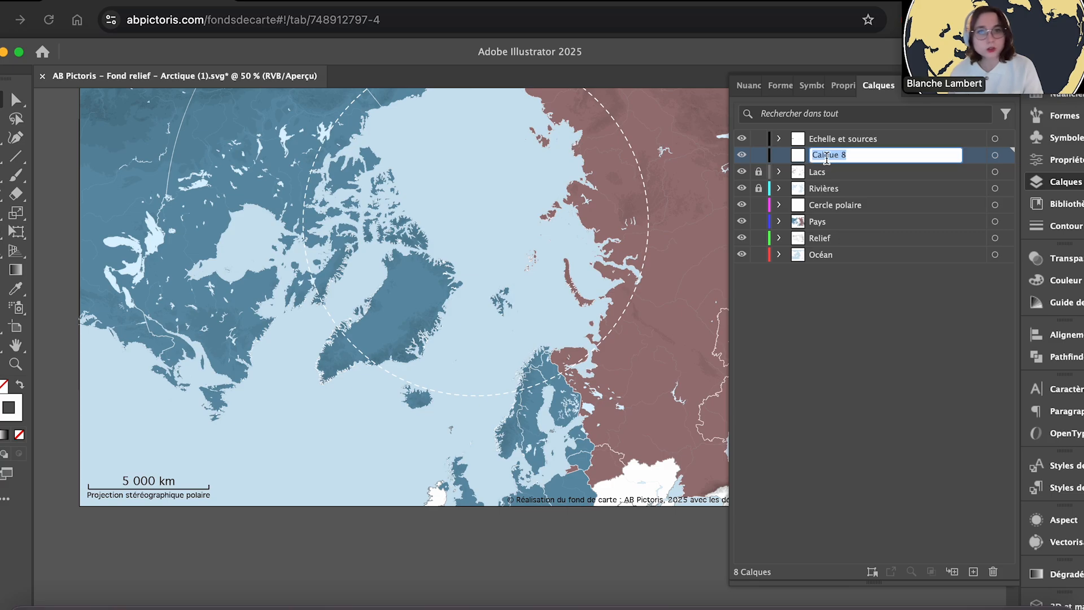
pyautogui.write('Noms de pay')
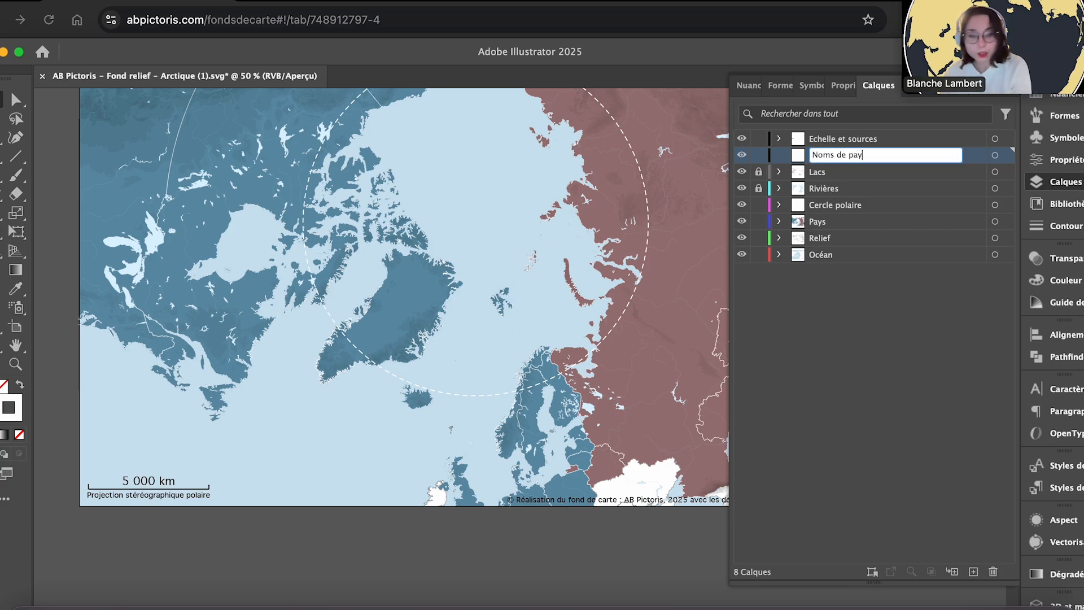
pyautogui.write('s')
pyautogui.press('Return')
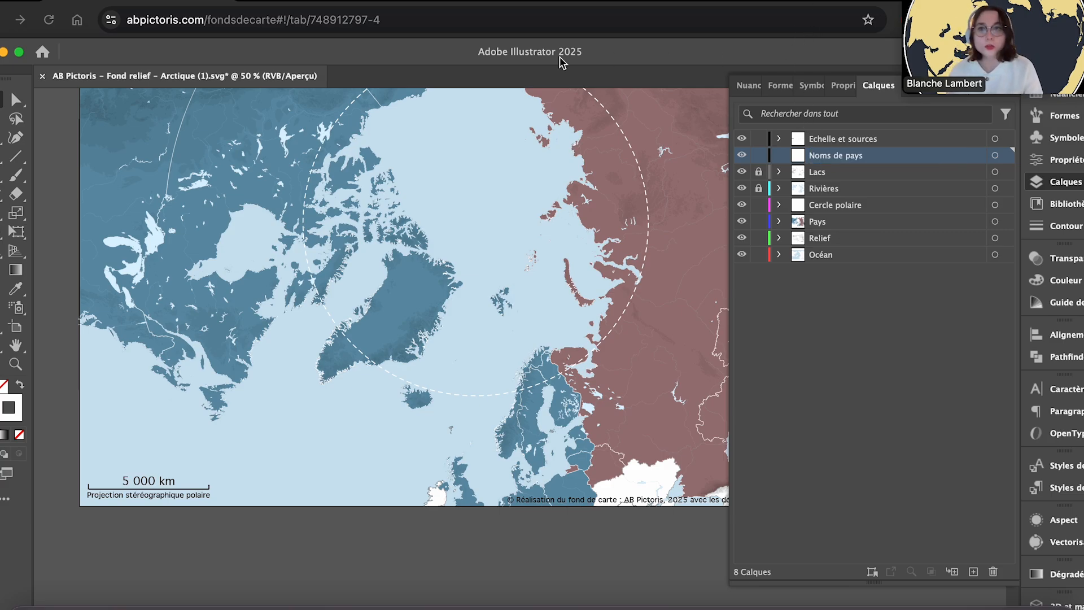
# - Reposition the Illustrator window and collapse the layer list to uncover the map
pyautogui.click(461, 4)
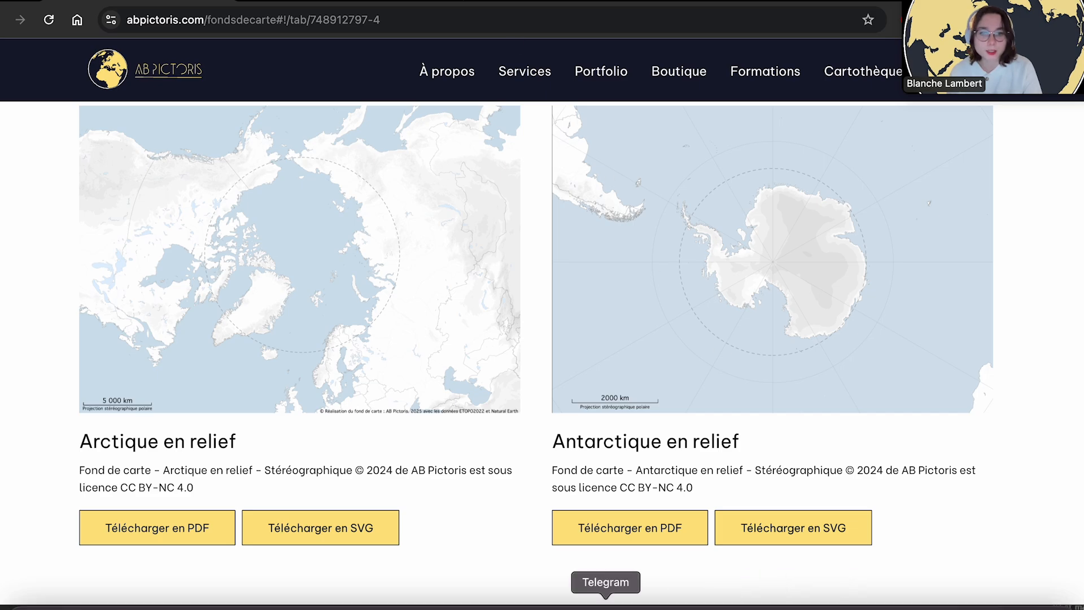
pyautogui.click(436, 603)
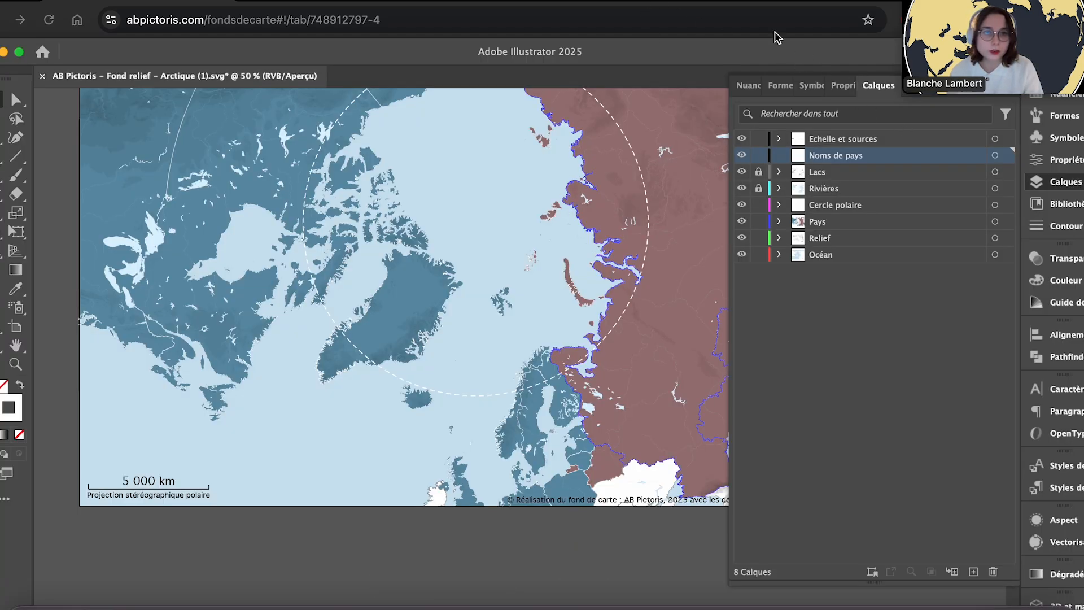
pyautogui.moveTo(373, 56); pyautogui.dragTo(382, 98)
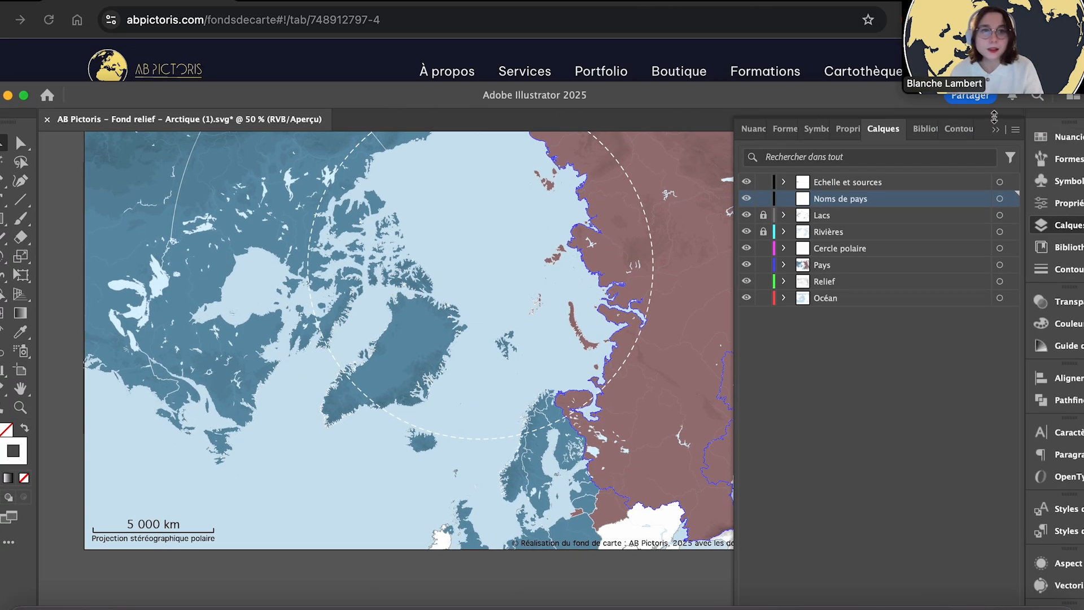
pyautogui.click(998, 132)
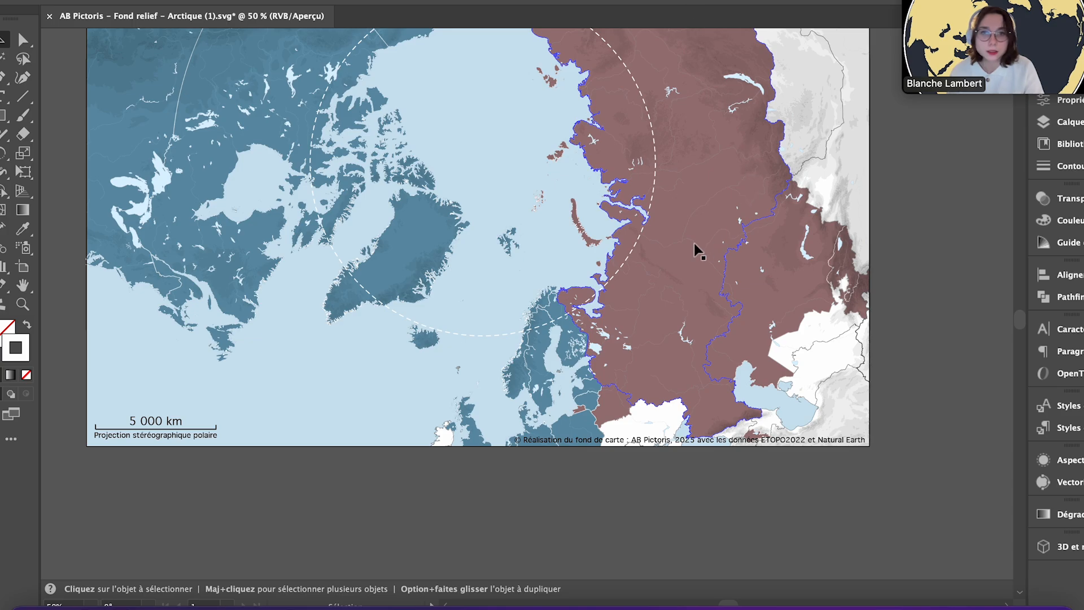
# - Add the text label "Russie" over the middle of Russia
pyautogui.press('t')
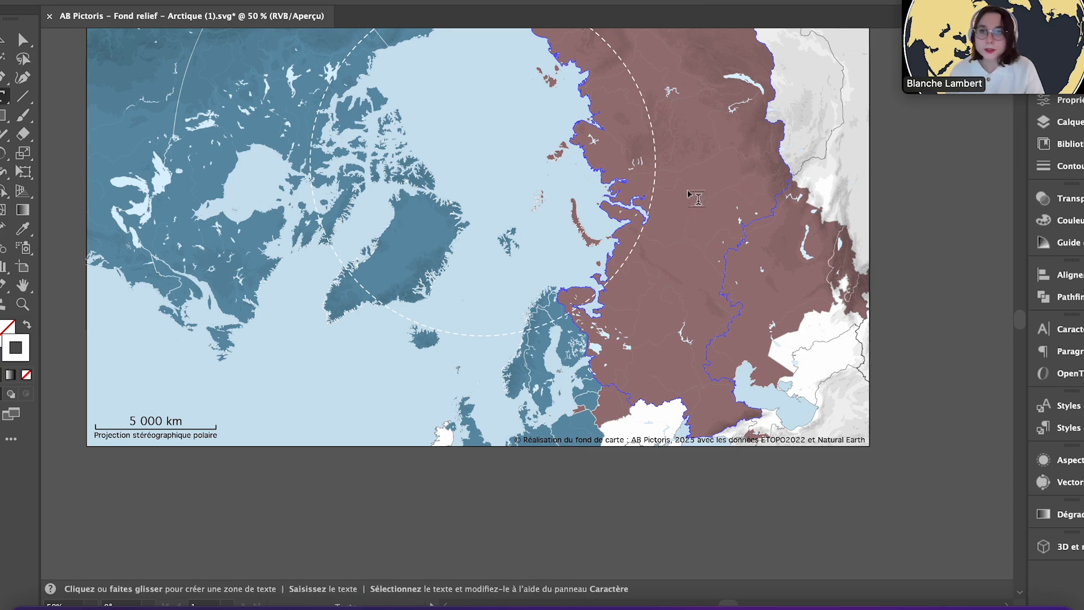
pyautogui.click(687, 192)
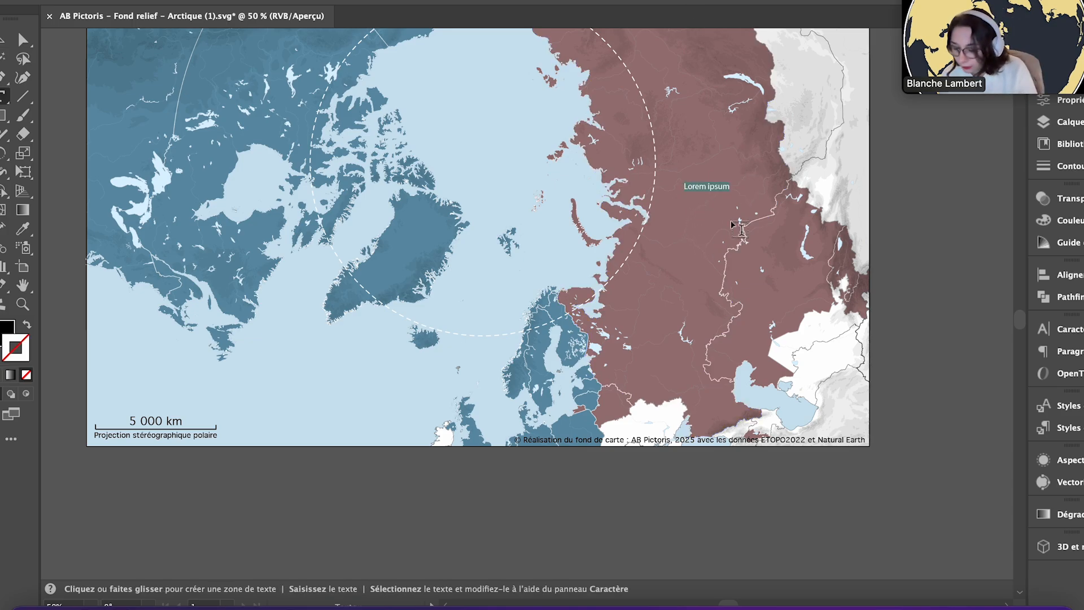
pyautogui.write('Russie')
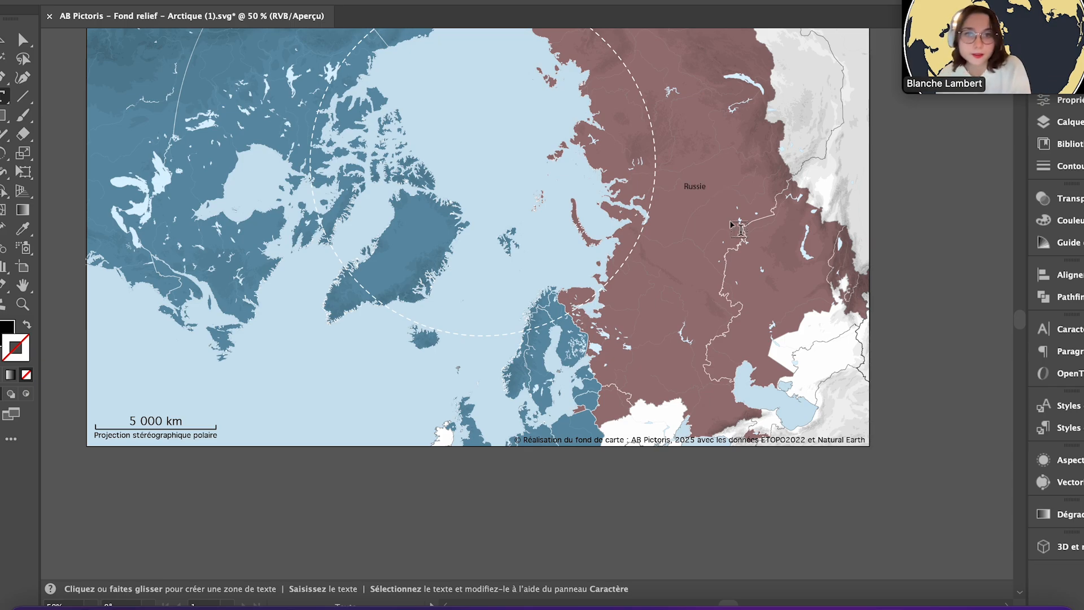
pyautogui.click(4, 40)
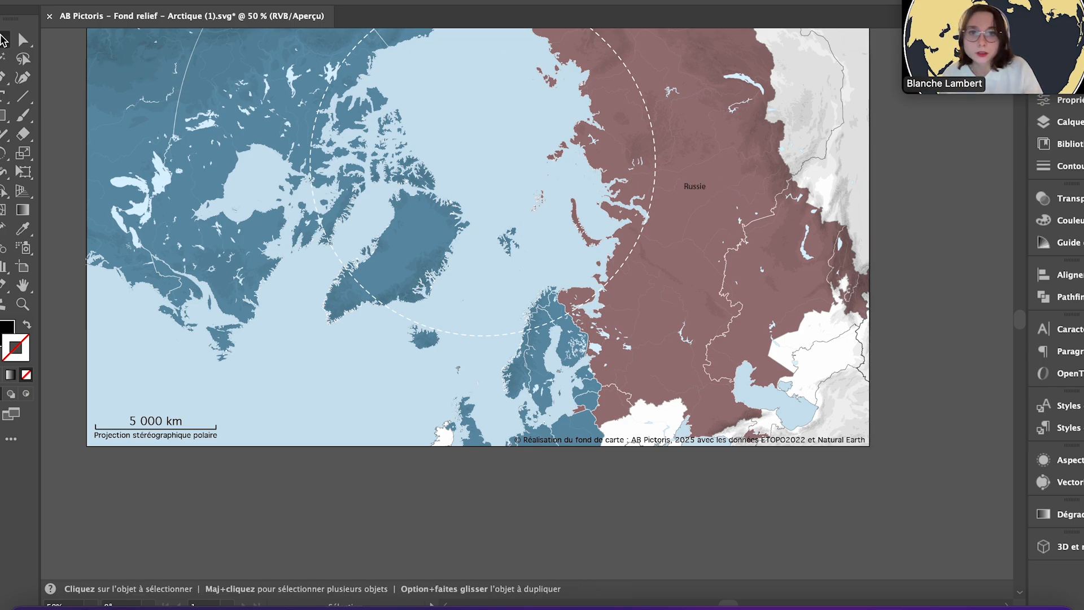
# - Paste a copy of the Russie label over Kazakhstan and change its text to "Kaz."
pyautogui.scroll(2, 802, 313)
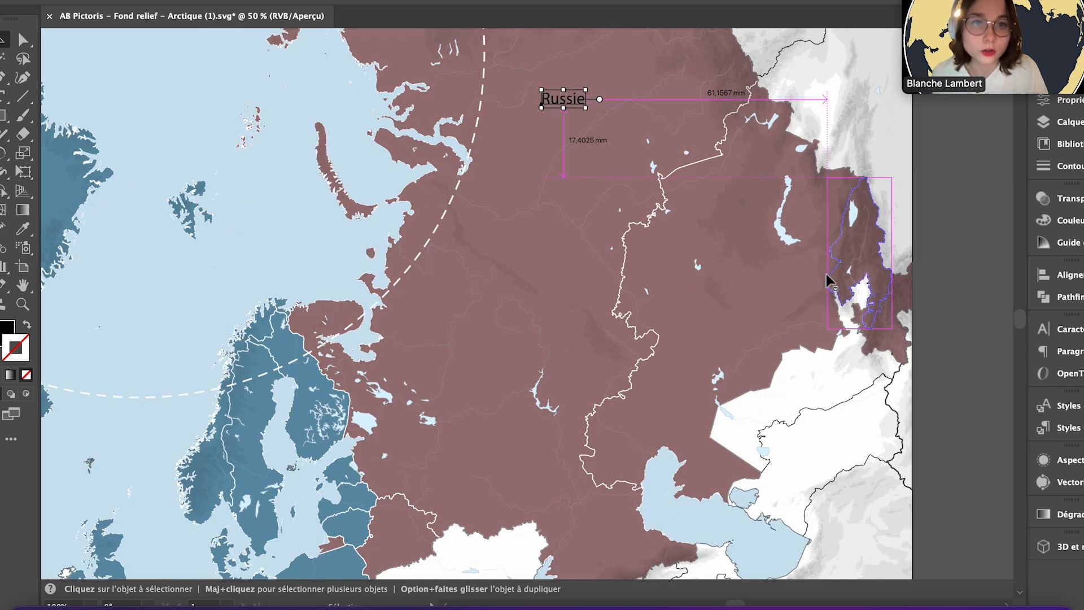
pyautogui.scroll(-1, 825, 277)
pyautogui.scroll(4, 791, 277)
pyautogui.press('a')
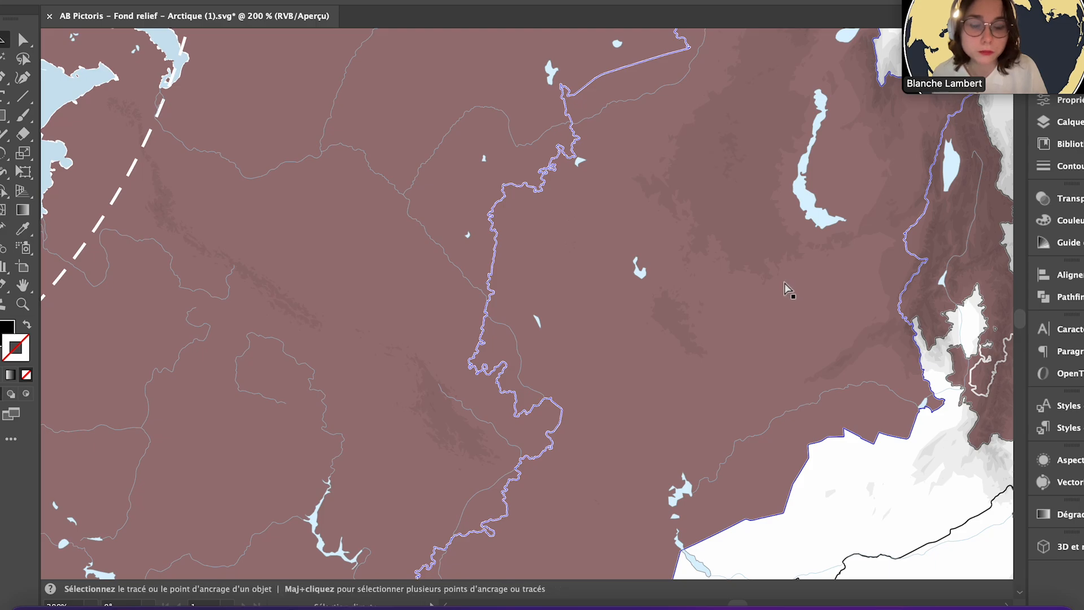
pyautogui.press('super+v')
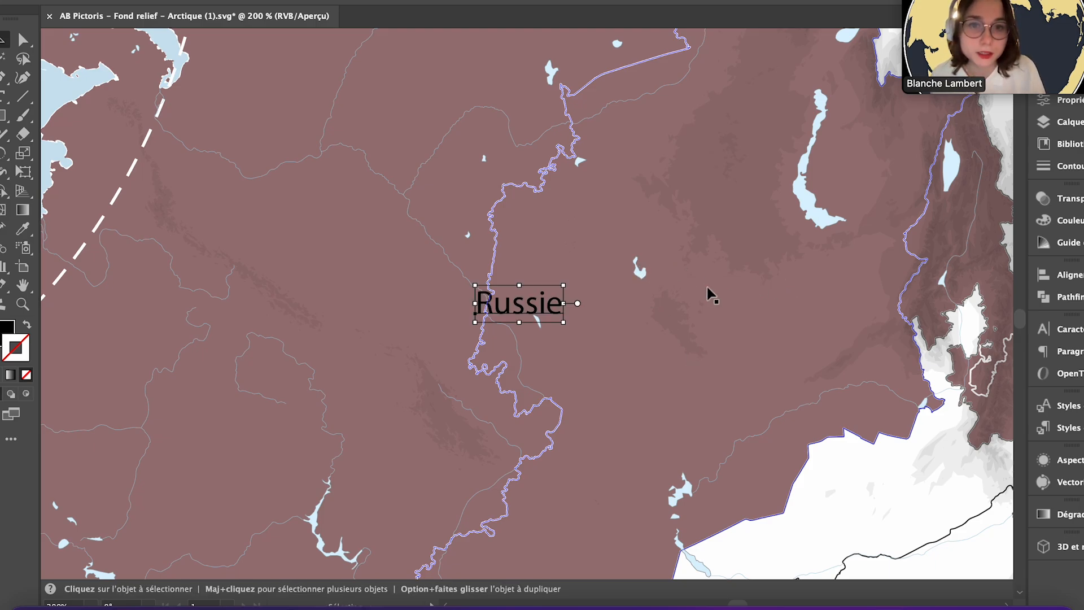
pyautogui.moveTo(512, 310); pyautogui.dragTo(698, 246)
pyautogui.press('t')
pyautogui.doubleClick(694, 236)
pyautogui.write('Kaz.')
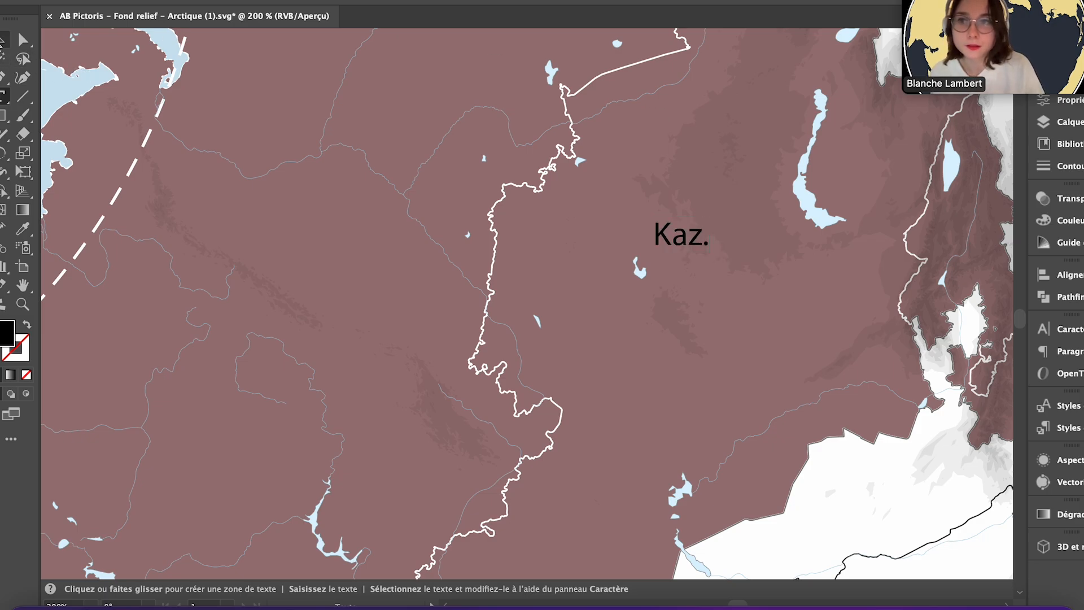
pyautogui.press('Escape')
# - Paste another copy of the Russie label, change its text to "Kir." and position it inside Kyrgyzstan
pyautogui.moveTo(741, 604); pyautogui.dragTo(748, 605)
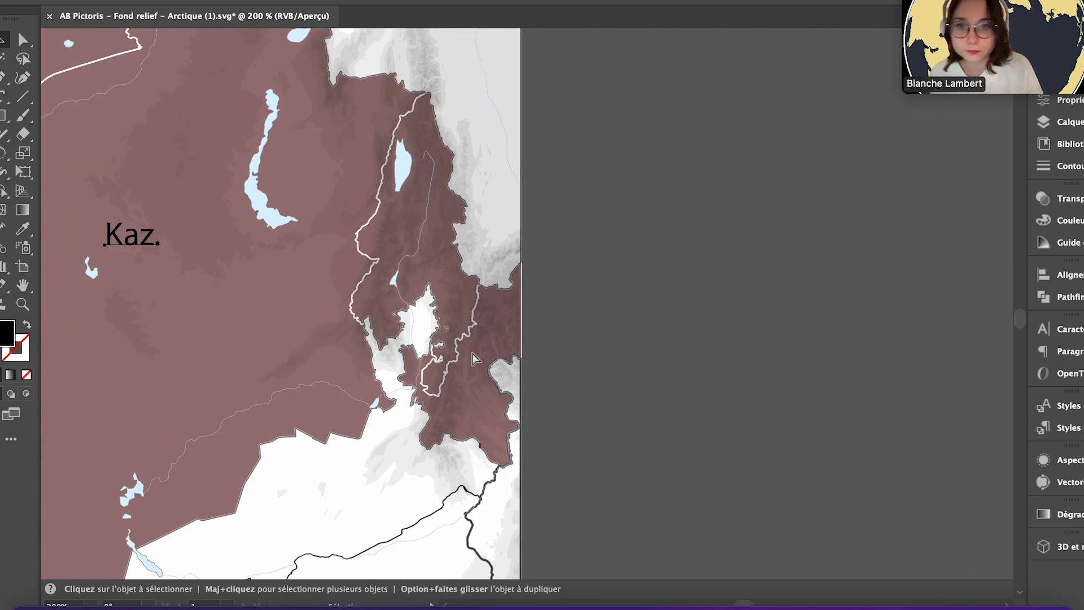
pyautogui.press('a')
pyautogui.press('super+v')
pyautogui.moveTo(535, 307); pyautogui.dragTo(424, 217)
pyautogui.press('t')
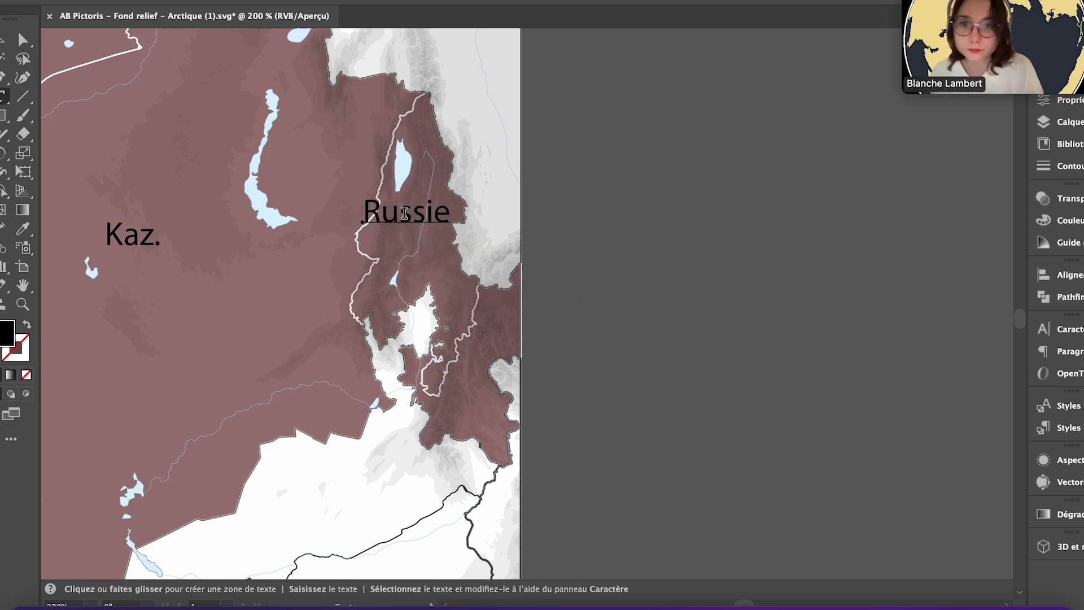
pyautogui.doubleClick(406, 214)
pyautogui.write('Kir.')
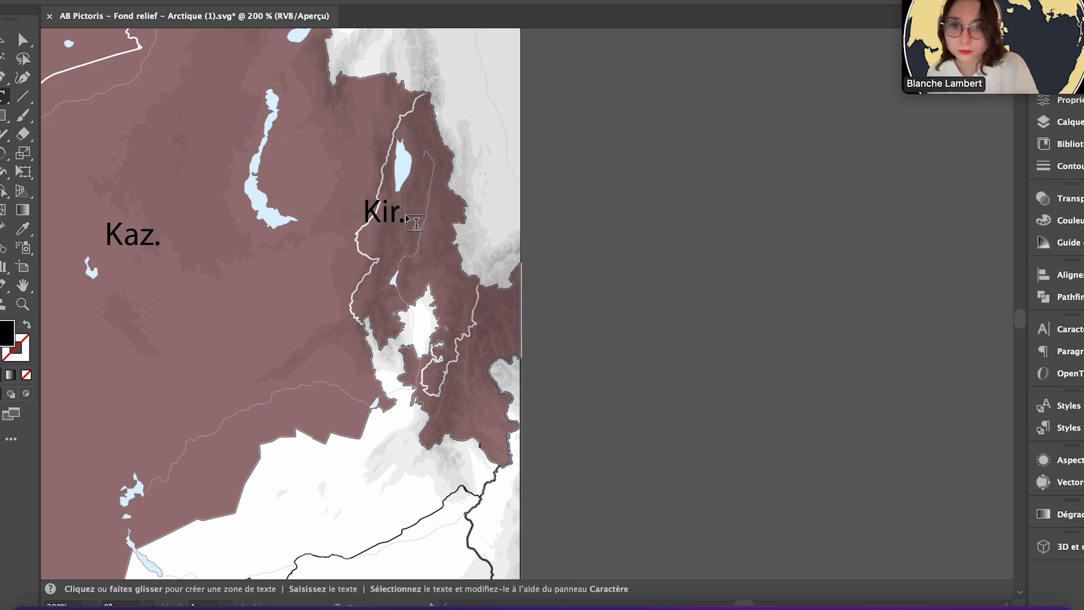
pyautogui.press('Escape')
pyautogui.moveTo(397, 227); pyautogui.dragTo(427, 227)
# - Paste another copy of the Russie label, change its text to "Tad." and position it inside Tajikistan
pyautogui.press('a')
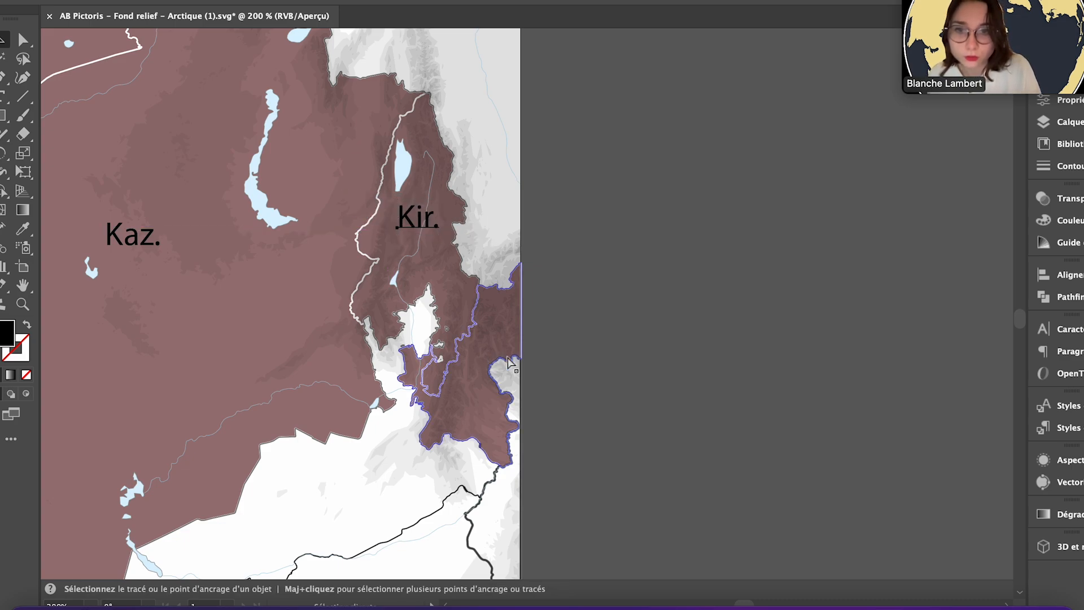
pyautogui.press('super+v')
pyautogui.press('v')
pyautogui.moveTo(518, 306); pyautogui.dragTo(493, 338)
pyautogui.press('t')
pyautogui.doubleClick(495, 339)
pyautogui.press('super+c')
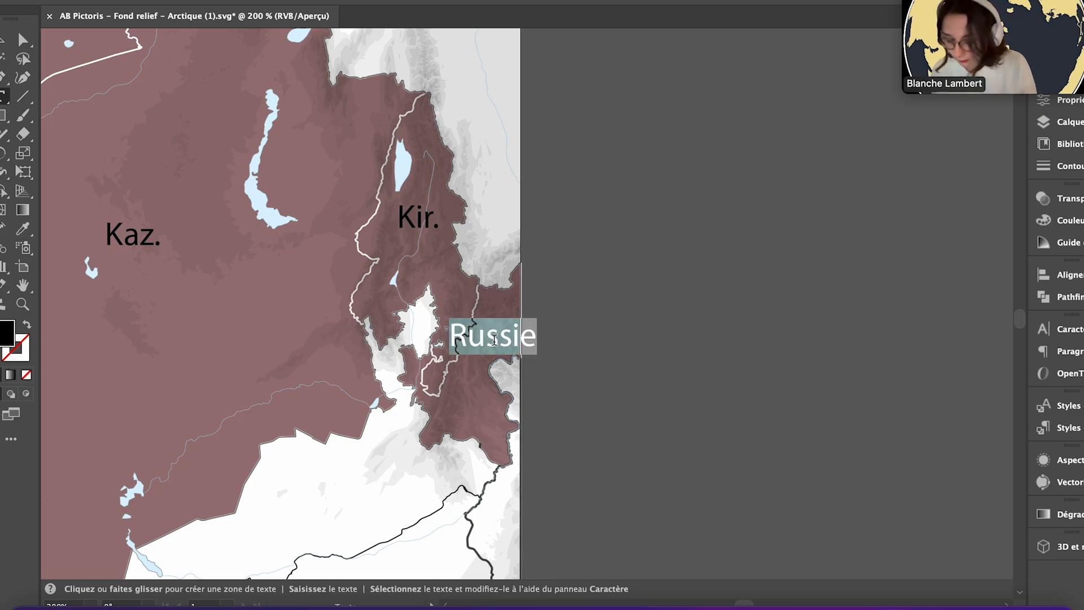
pyautogui.write('Tad.')
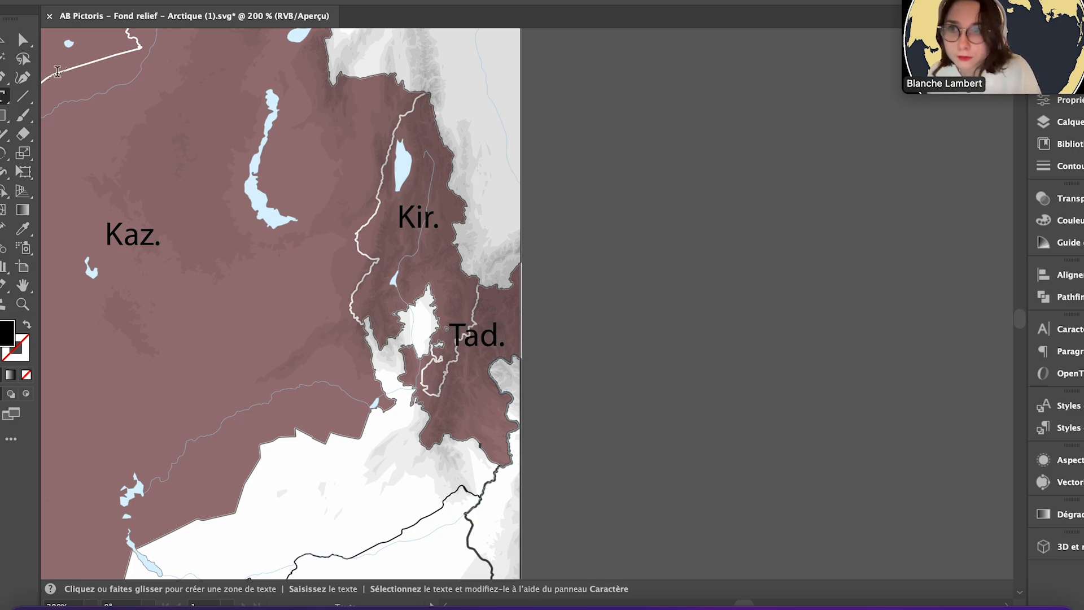
pyautogui.click(9, 44)
pyautogui.moveTo(489, 334); pyautogui.dragTo(504, 344)
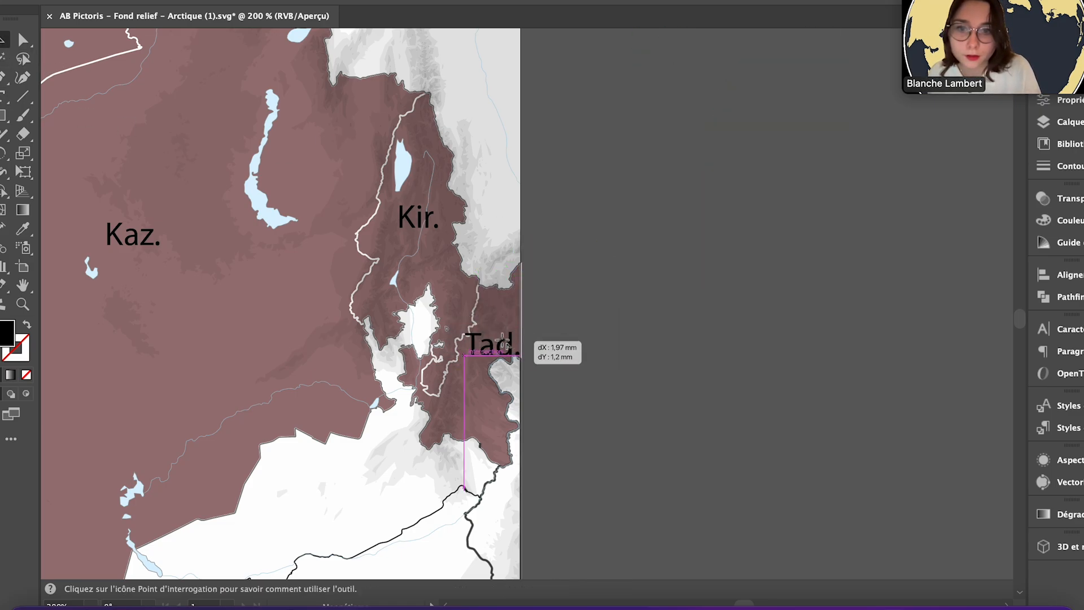
# - Paste a copy of the Russie label and place it over the small red-brown country west of the Caspian Sea
pyautogui.scroll(-3, 676, 347)
pyautogui.scroll(-3, 488, 432)
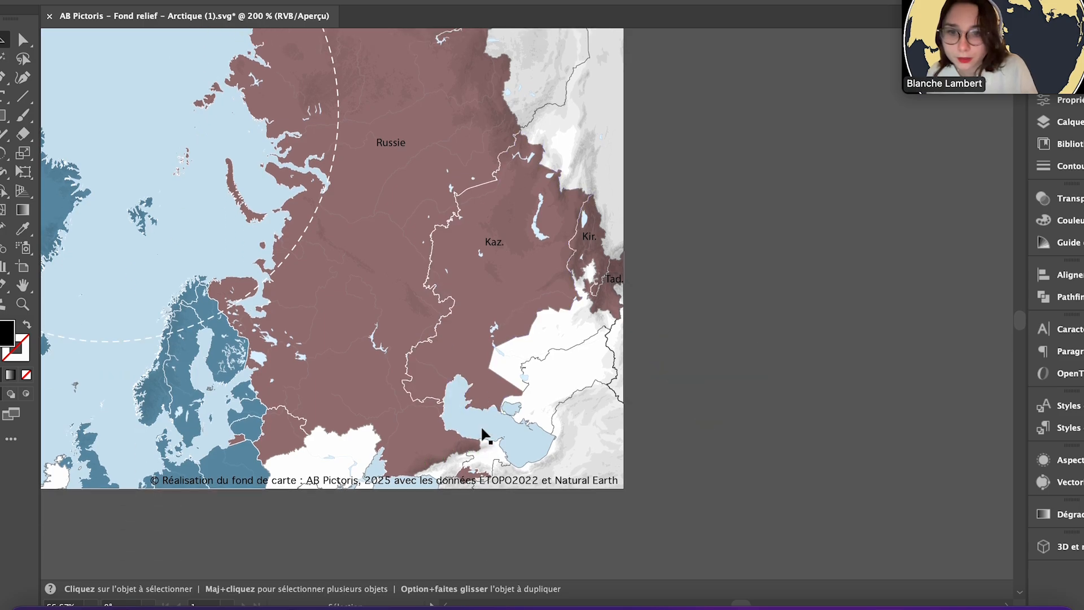
pyautogui.scroll(3, 546, 485)
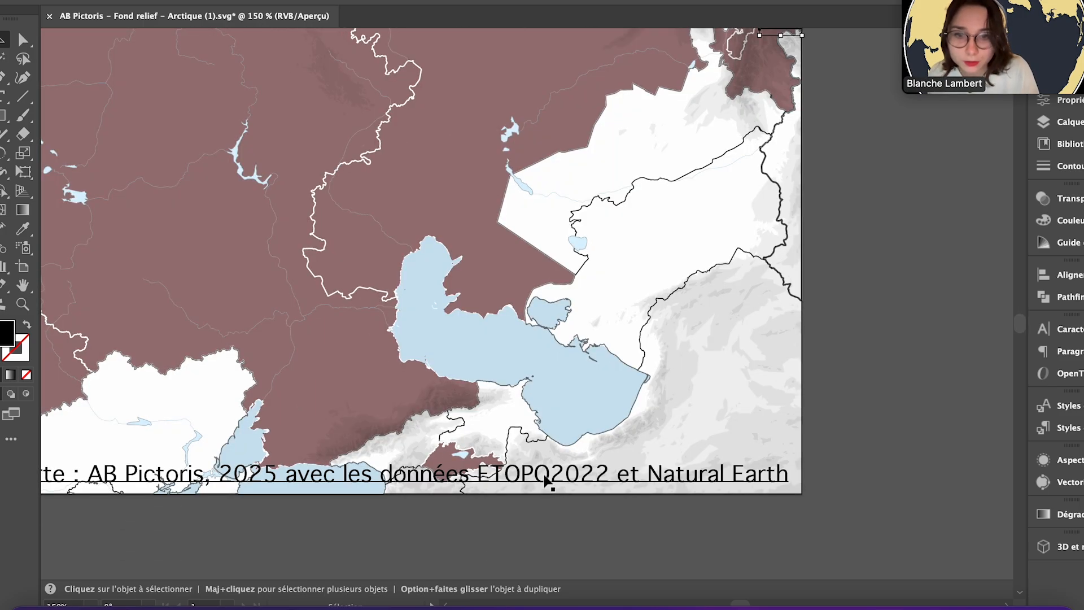
pyautogui.press('a')
pyautogui.press('v')
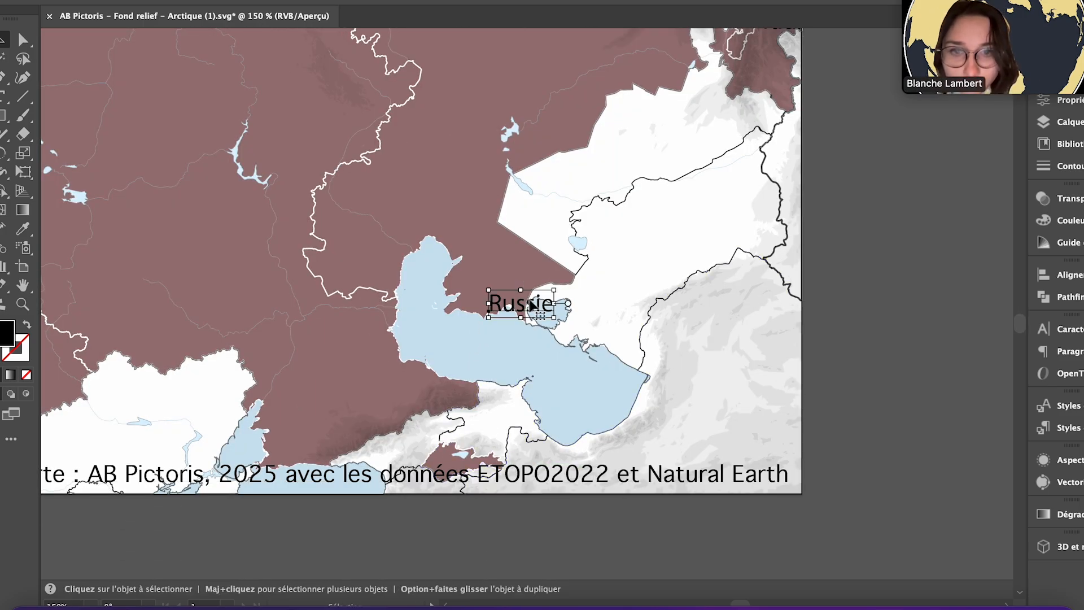
pyautogui.moveTo(533, 304); pyautogui.dragTo(464, 448)
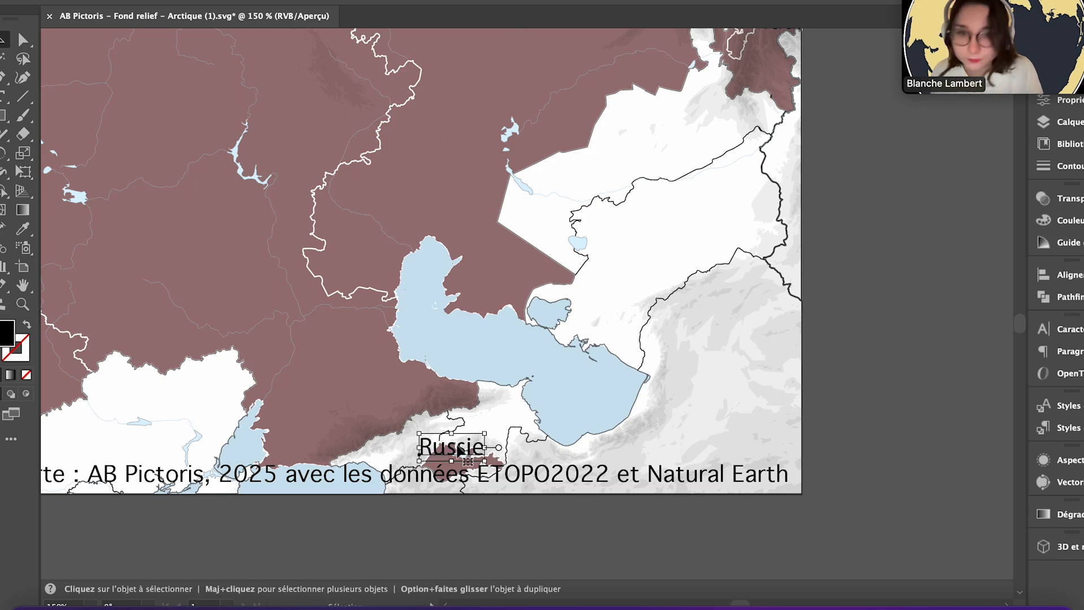
# - Replace the text of the "Russie" label copy over Armenia with "Arm."
pyautogui.press('t')
pyautogui.doubleClick(450, 448)
pyautogui.write('Arm.')
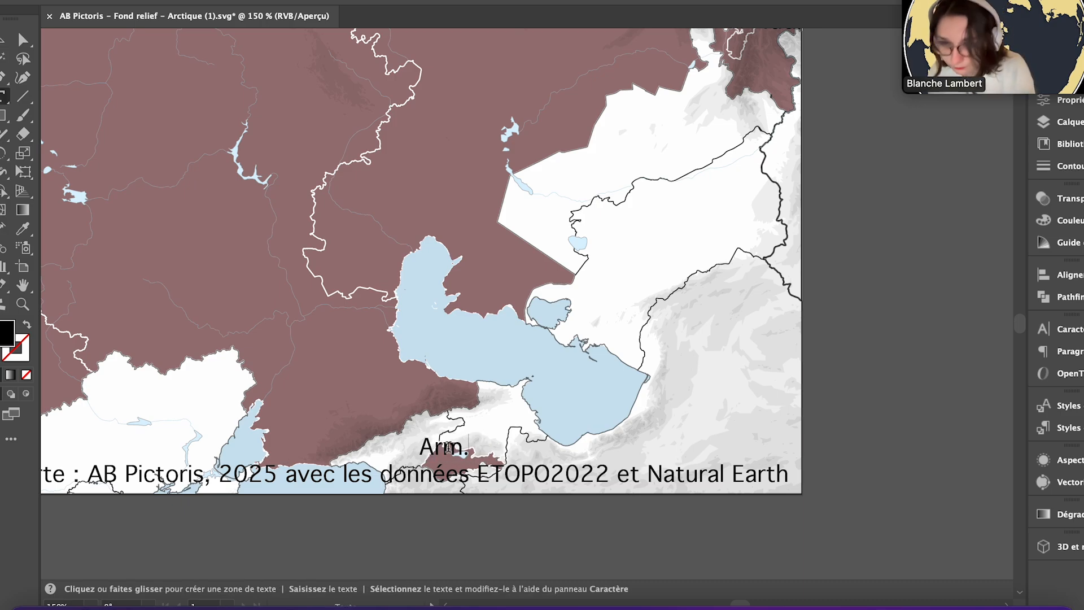
pyautogui.press('Escape')
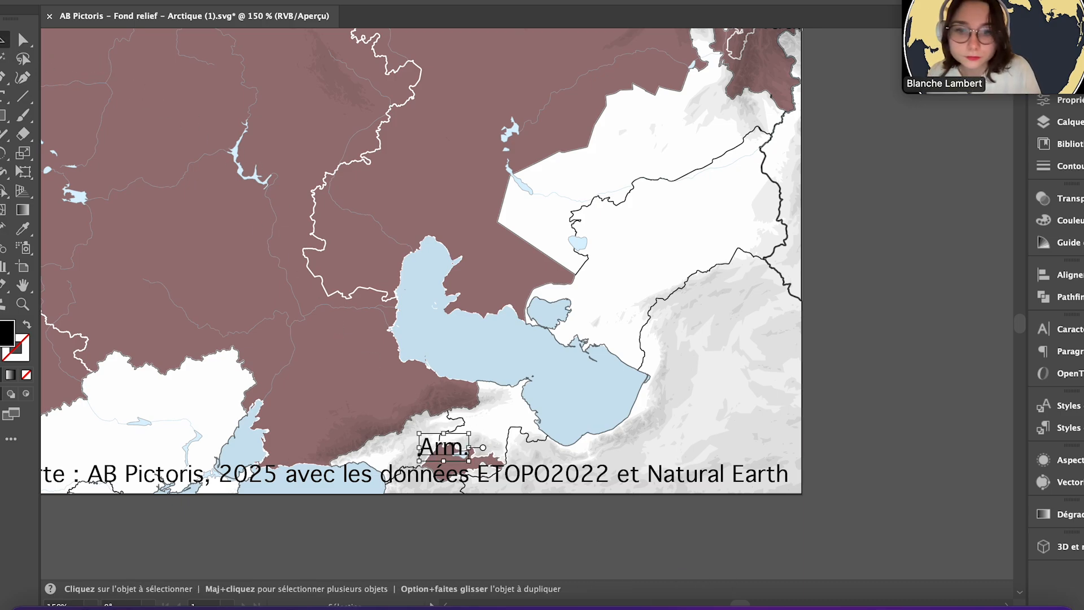
# - Paste a copy of the country label, place it over Belarus and change its text to "Bié."
pyautogui.moveTo(743, 602); pyautogui.dragTo(732, 603)
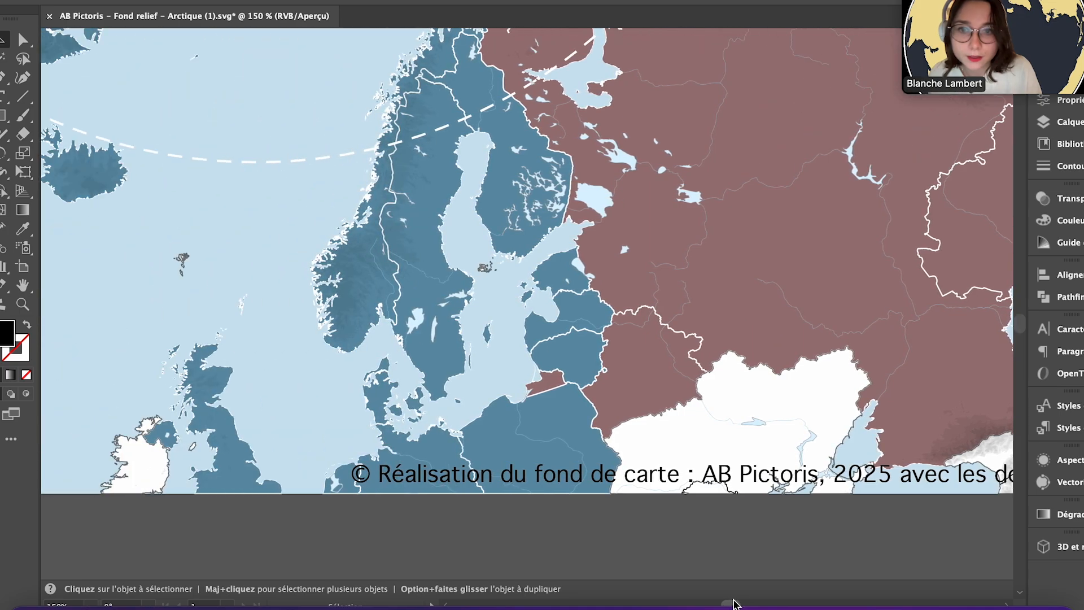
pyautogui.press('a')
pyautogui.press('super+v')
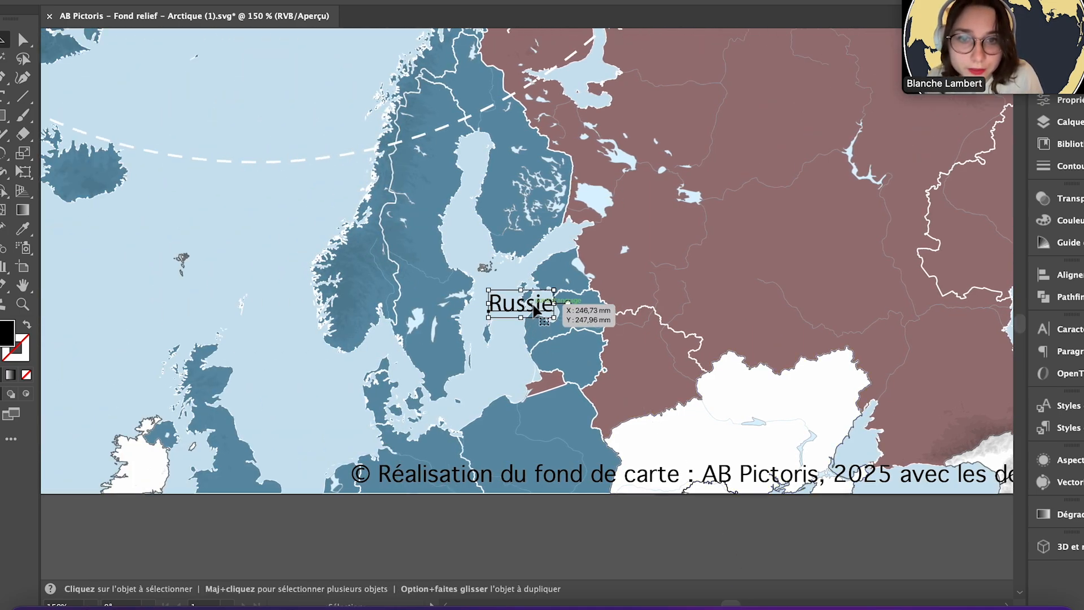
pyautogui.moveTo(530, 306); pyautogui.dragTo(654, 376)
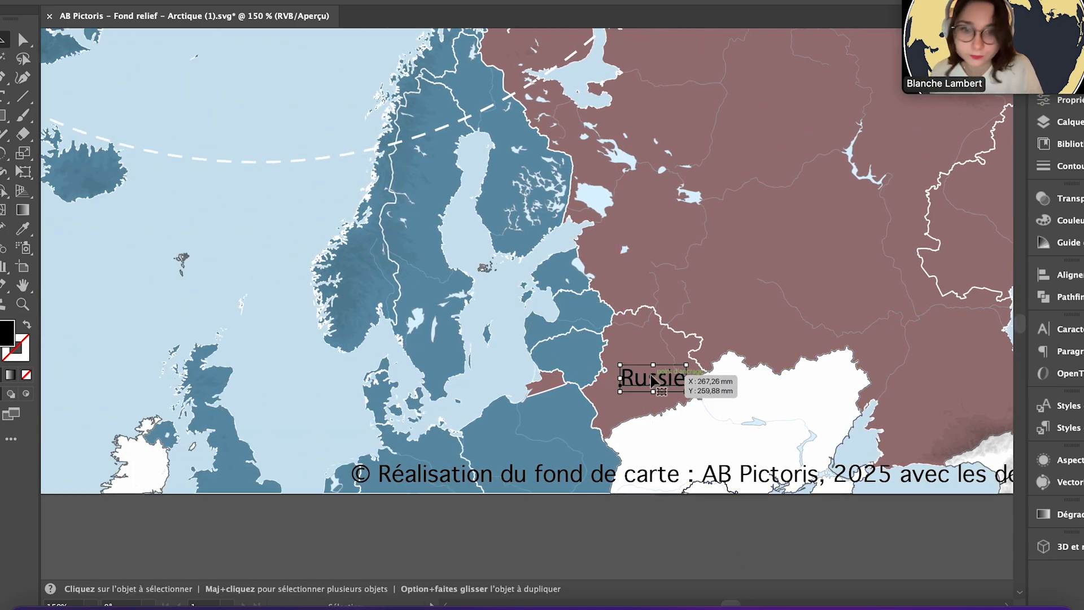
pyautogui.doubleClick(652, 377)
pyautogui.press('super+a')
pyautogui.write('Bié')
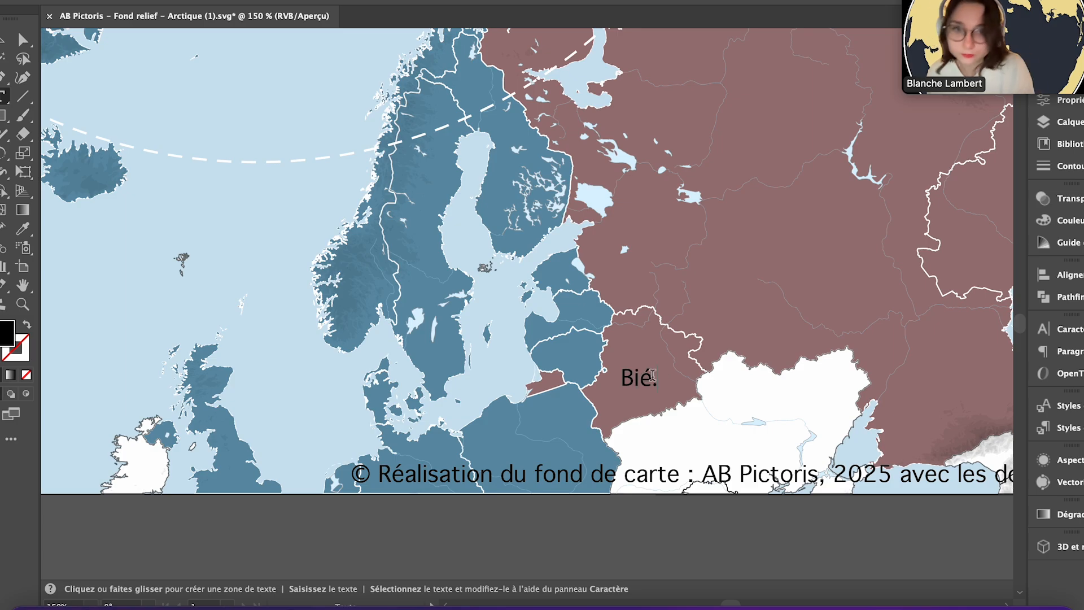
pyautogui.click(4, 39)
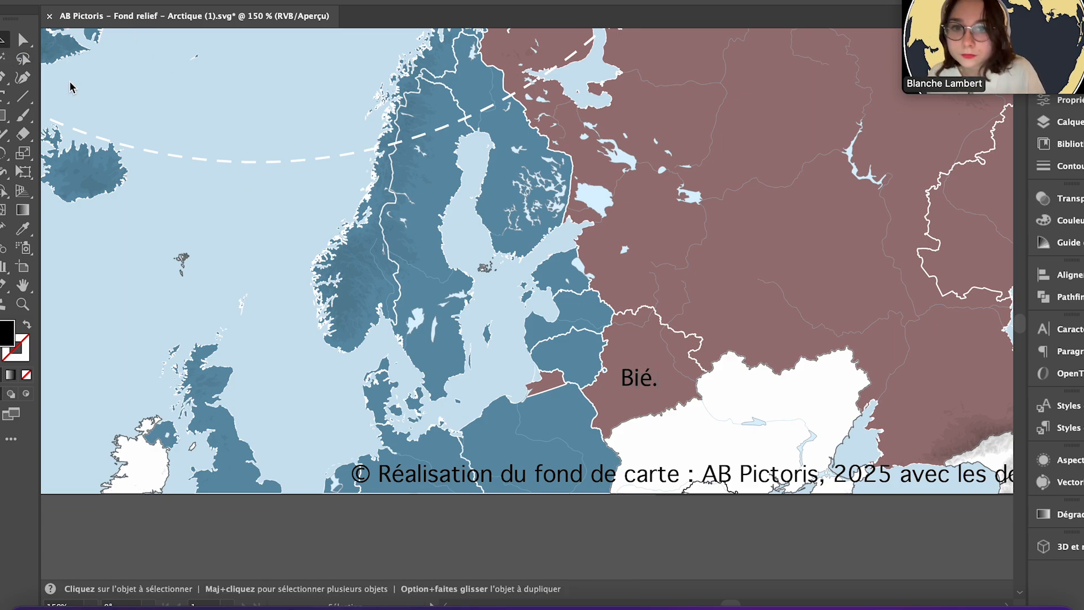
# - Apply Finland's blue fill to the small grey-outlined island group between Sweden and Finland using the Eyedropper
pyautogui.click(485, 270)
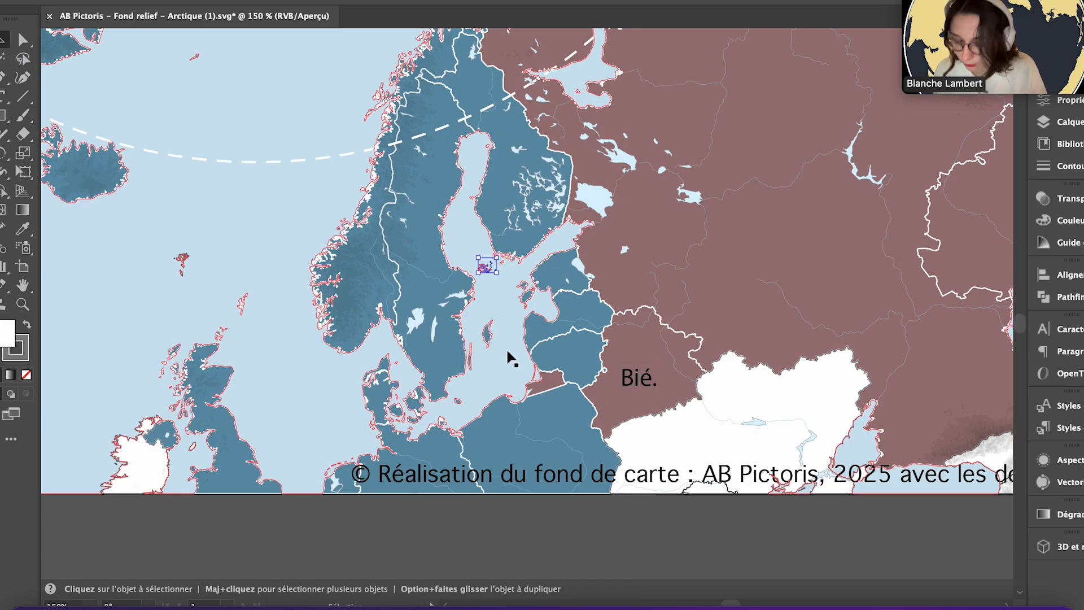
pyautogui.press('i')
pyautogui.click(499, 192)
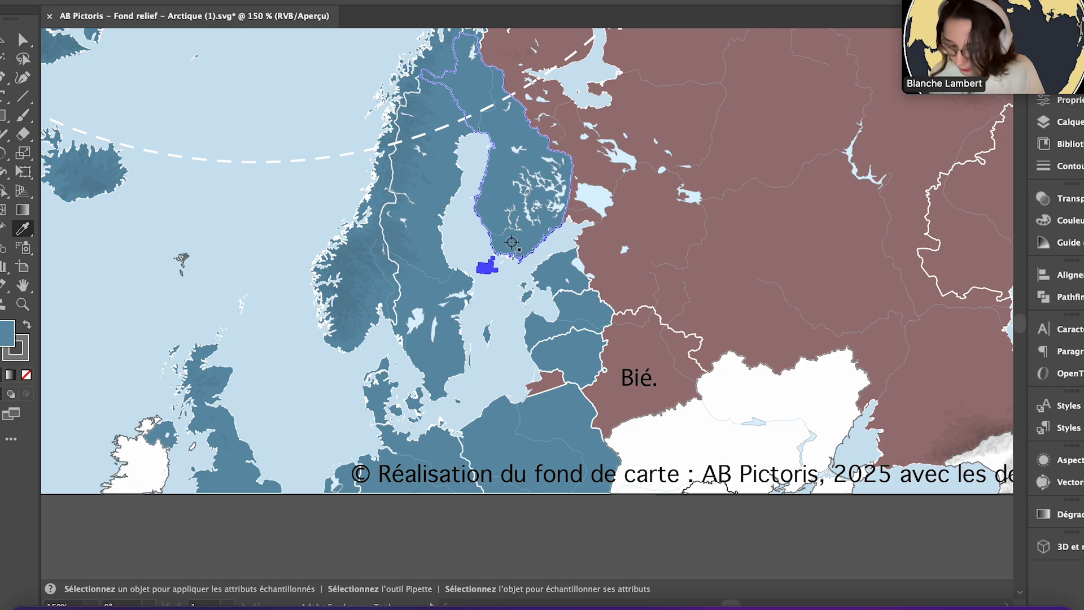
pyautogui.press('v')
pyautogui.click(496, 201)
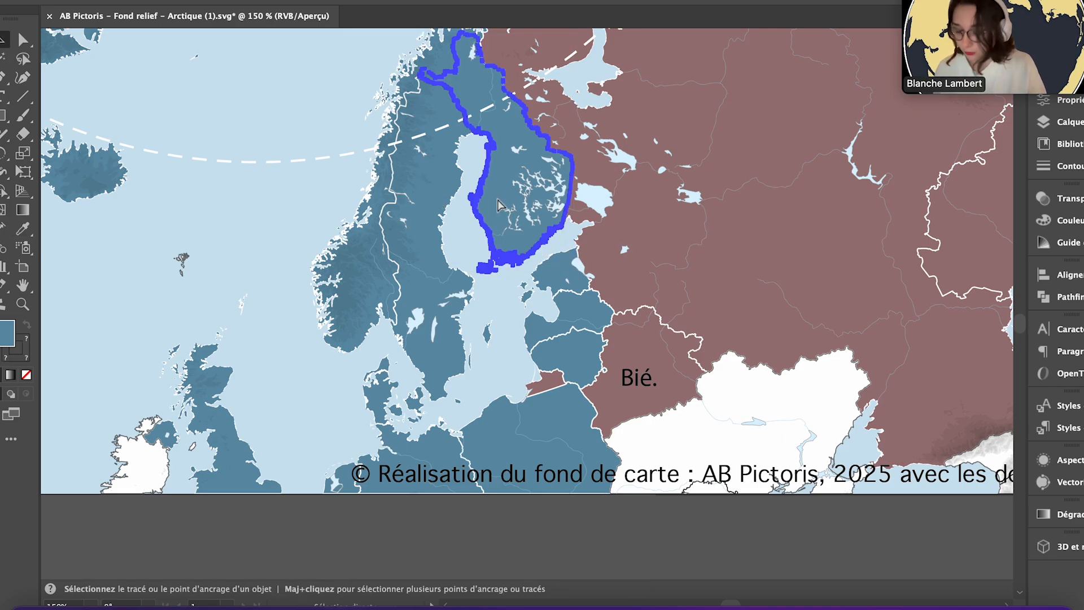
# - Duplicate the "Bié." label onto Sweden and change the copy's text to "Su."
pyautogui.click(644, 379)
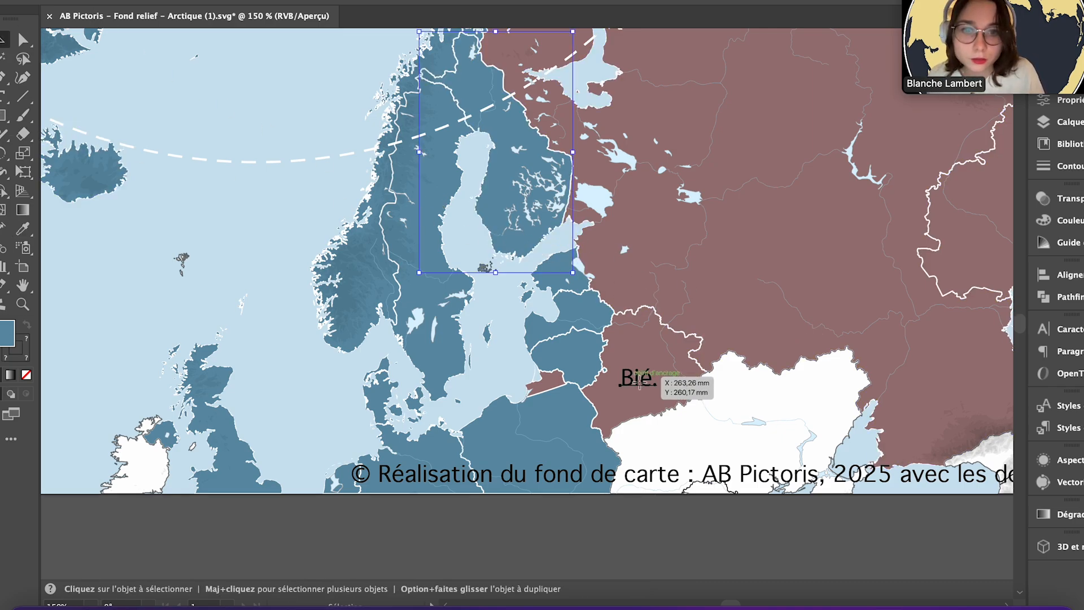
pyautogui.press('a')
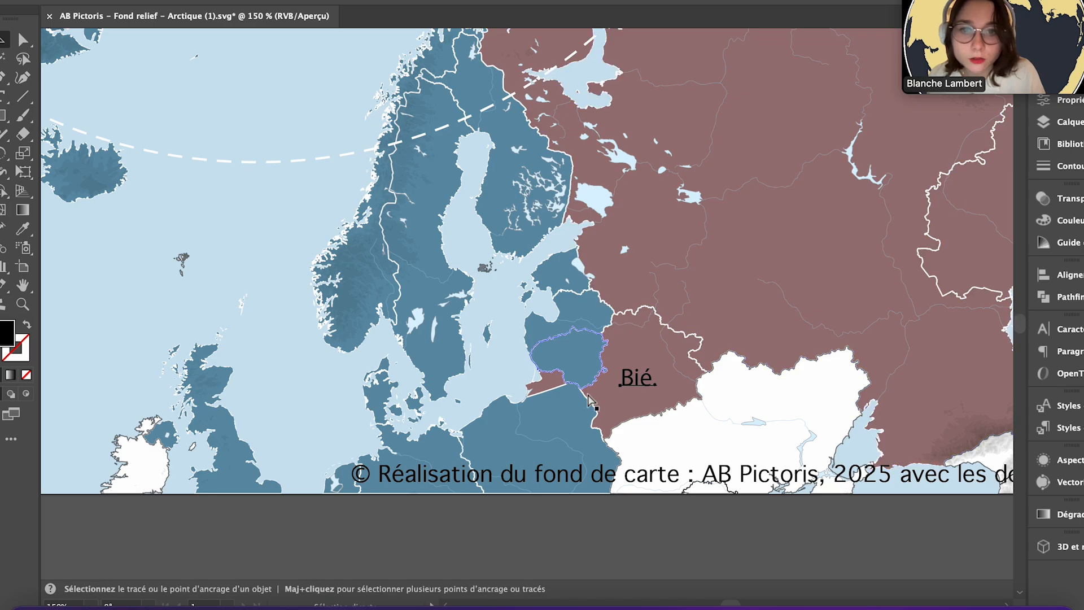
pyautogui.moveTo(618, 375); pyautogui.dragTo(414, 241)
pyautogui.press('t')
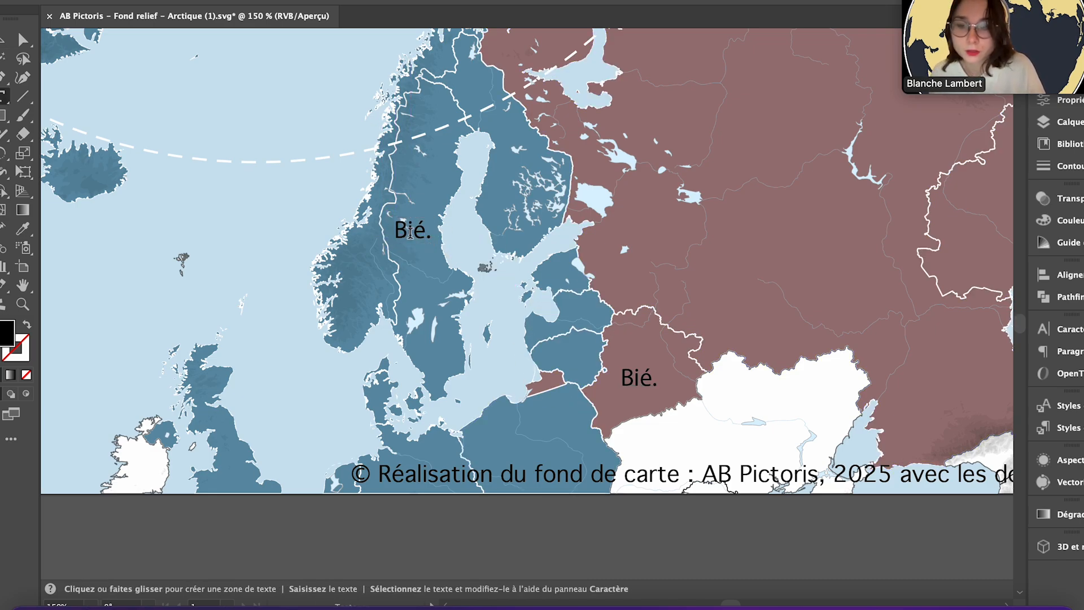
pyautogui.doubleClick(419, 237)
pyautogui.write('Su.')
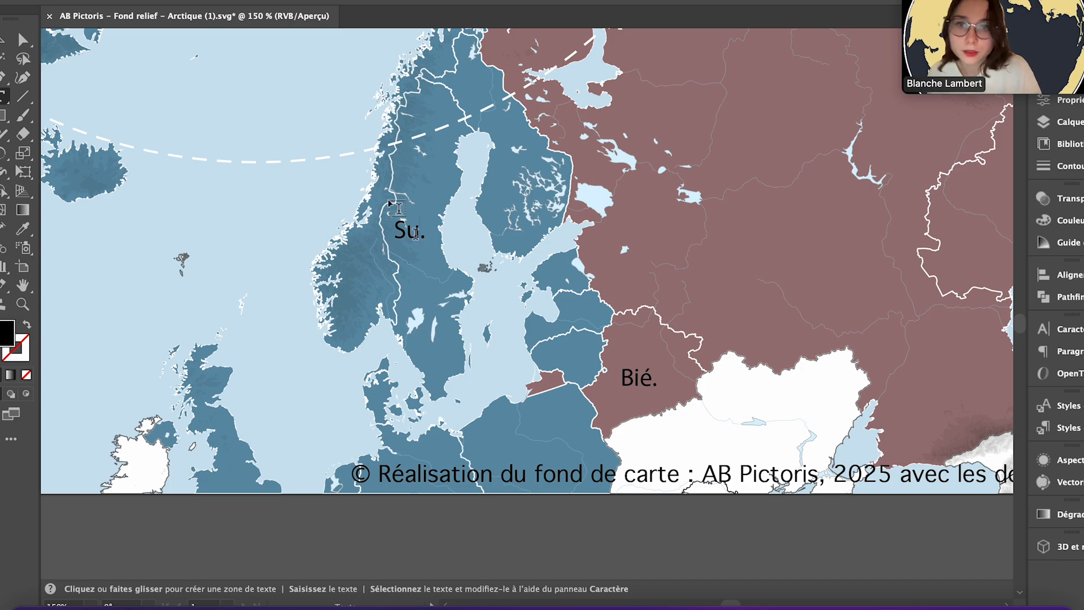
pyautogui.click(3, 40)
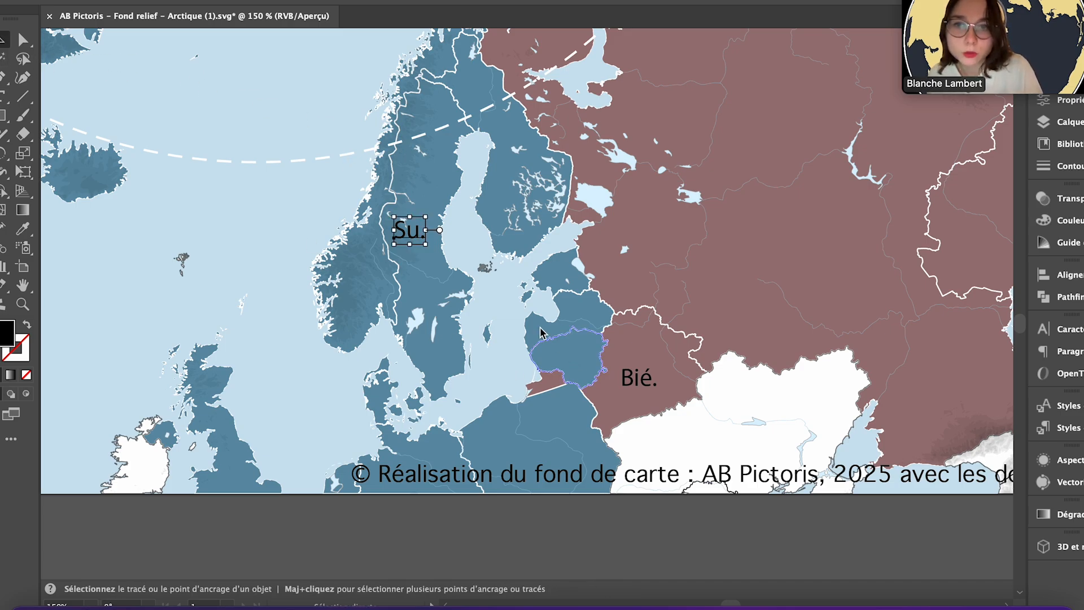
# - Copy the "Su." label onto Finland and change the copy's text to "Fin."
pyautogui.press('super+c')
pyautogui.press('super+v')
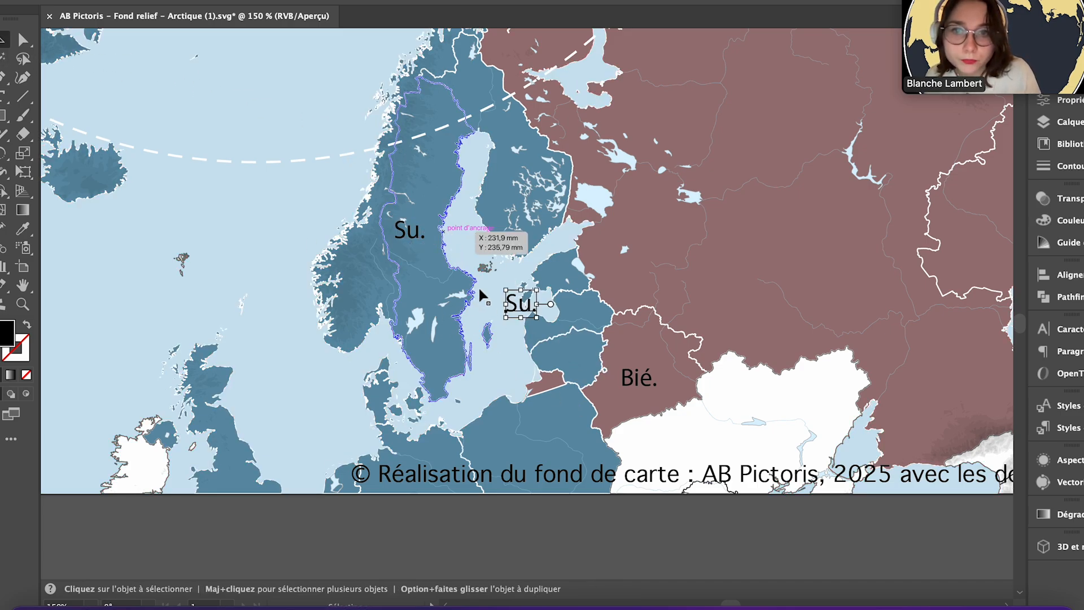
pyautogui.moveTo(521, 309); pyautogui.dragTo(522, 174)
pyautogui.press('t')
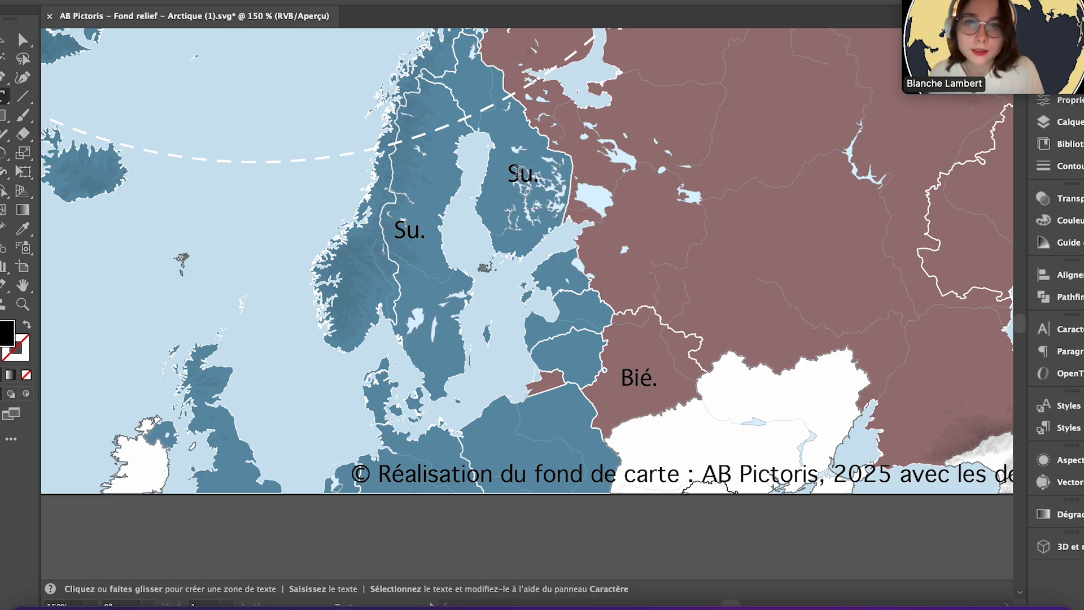
pyautogui.doubleClick(517, 174)
pyautogui.write('Fin.')
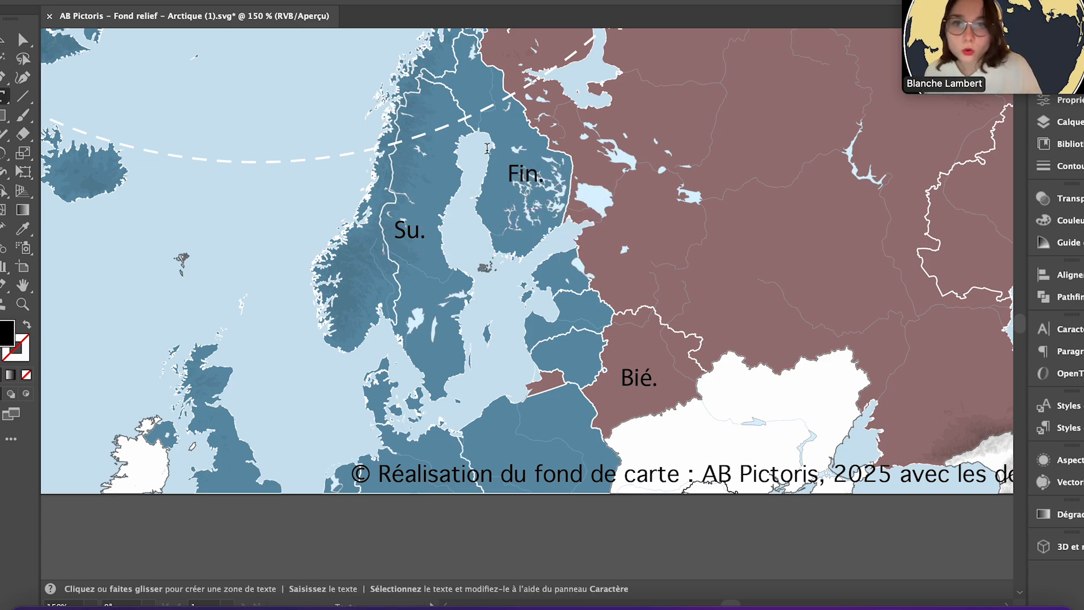
pyautogui.press('Escape')
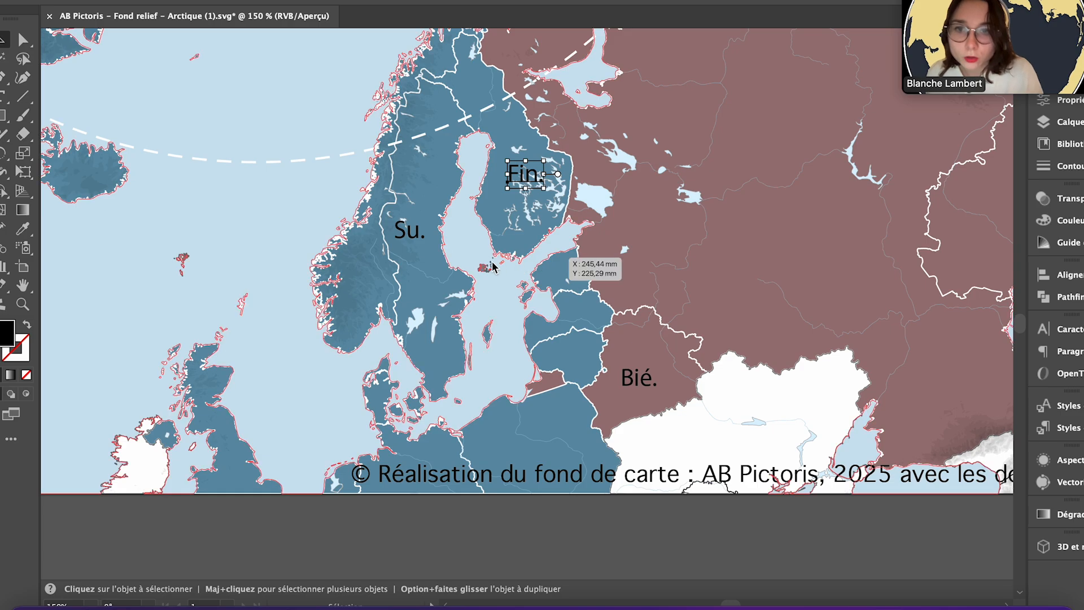
# - Copy the "Fin." label onto southern Norway and change the copy's text to "Nor."
pyautogui.press('super+c')
pyautogui.press('super+v')
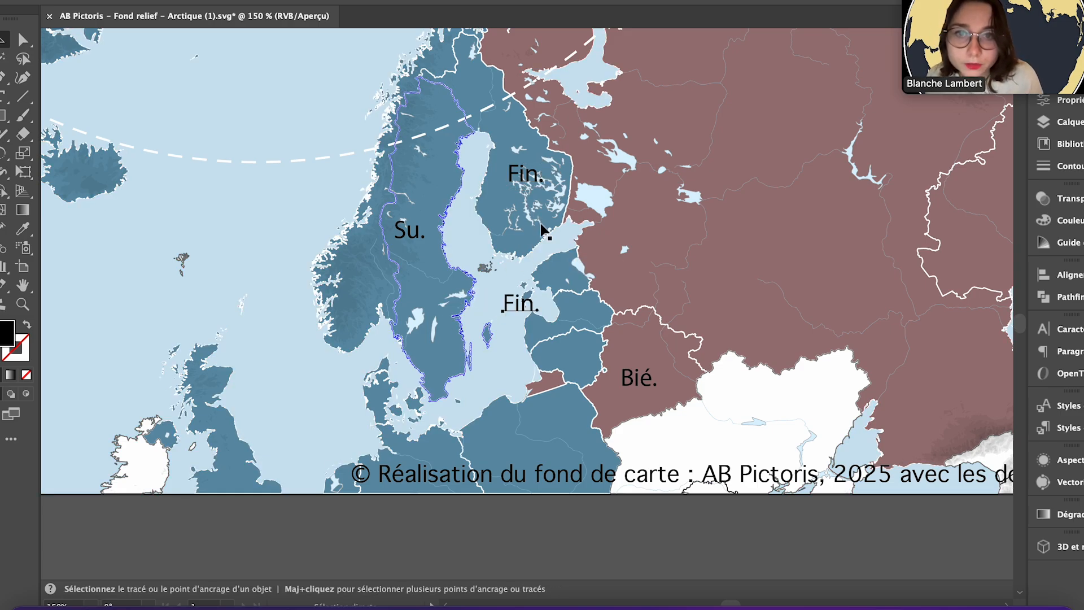
pyautogui.moveTo(520, 302); pyautogui.dragTo(359, 285)
pyautogui.press('t')
pyautogui.doubleClick(358, 282)
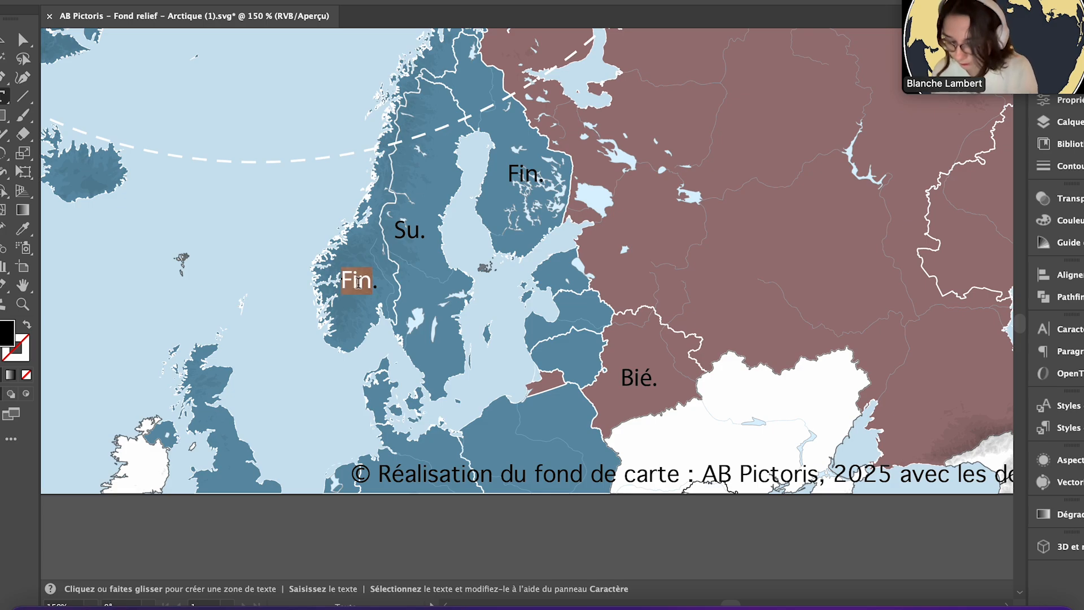
pyautogui.write('Nor.')
pyautogui.click(3, 47)
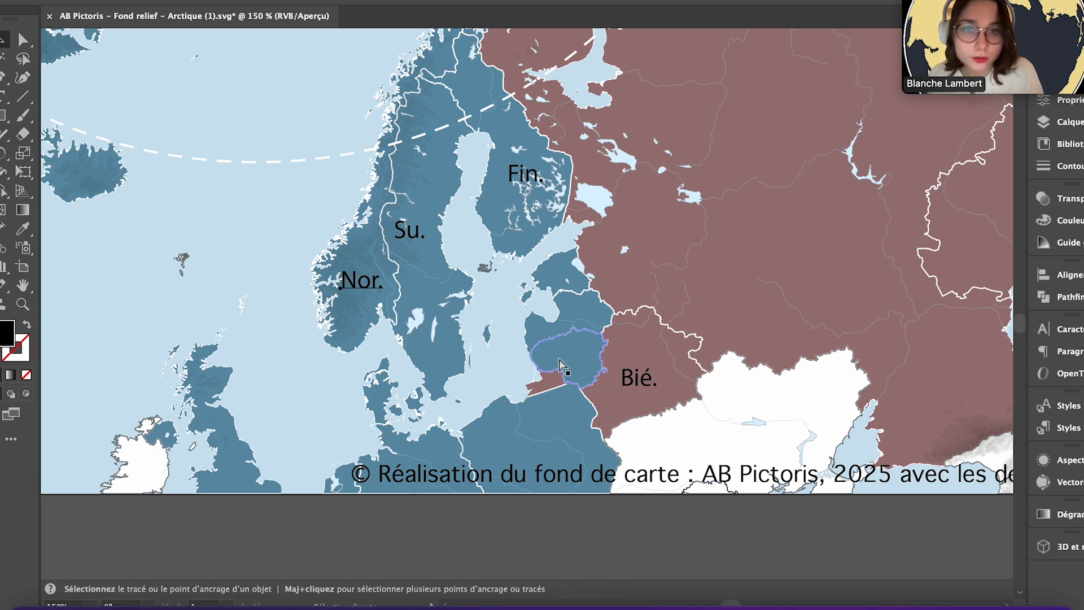
# - Place a copy of the "Nor." label over Estonia and change its text to "Est."
pyautogui.press('super+v')
pyautogui.moveTo(526, 309); pyautogui.dragTo(563, 275)
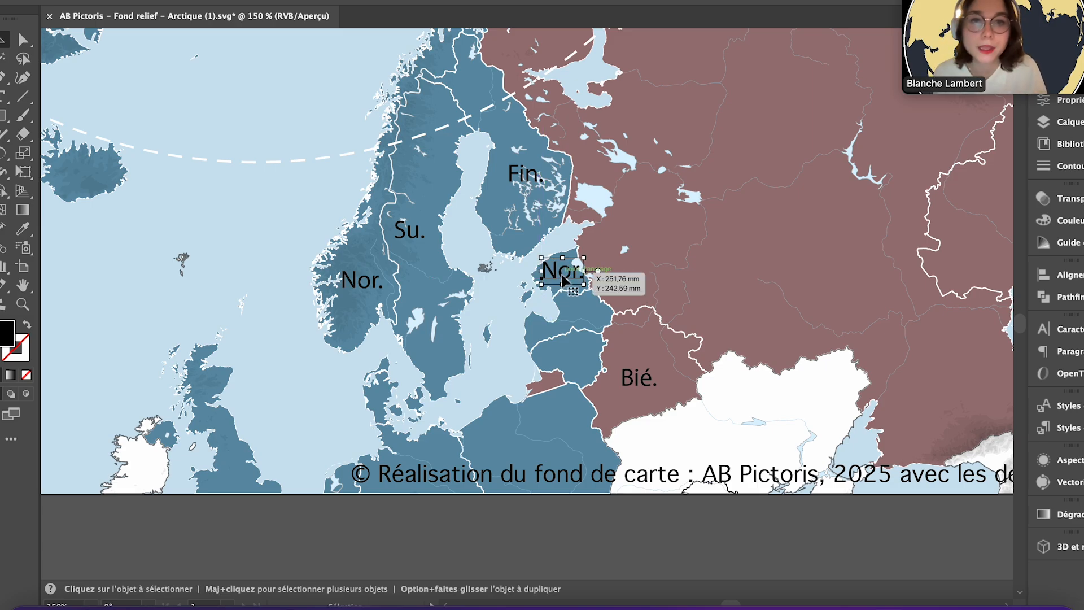
pyautogui.doubleClick(560, 275)
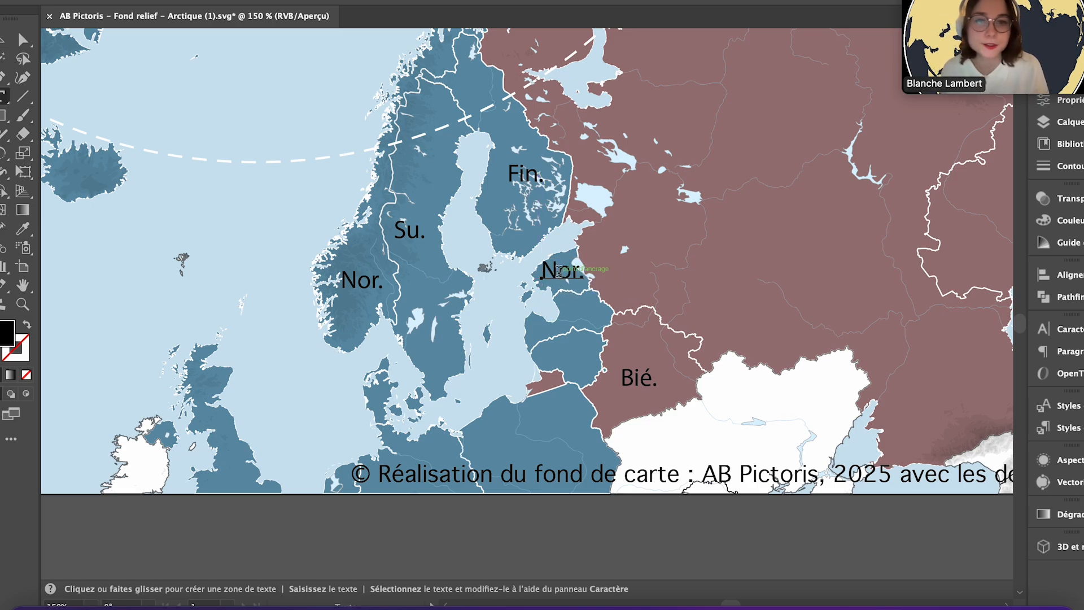
pyautogui.doubleClick(558, 270)
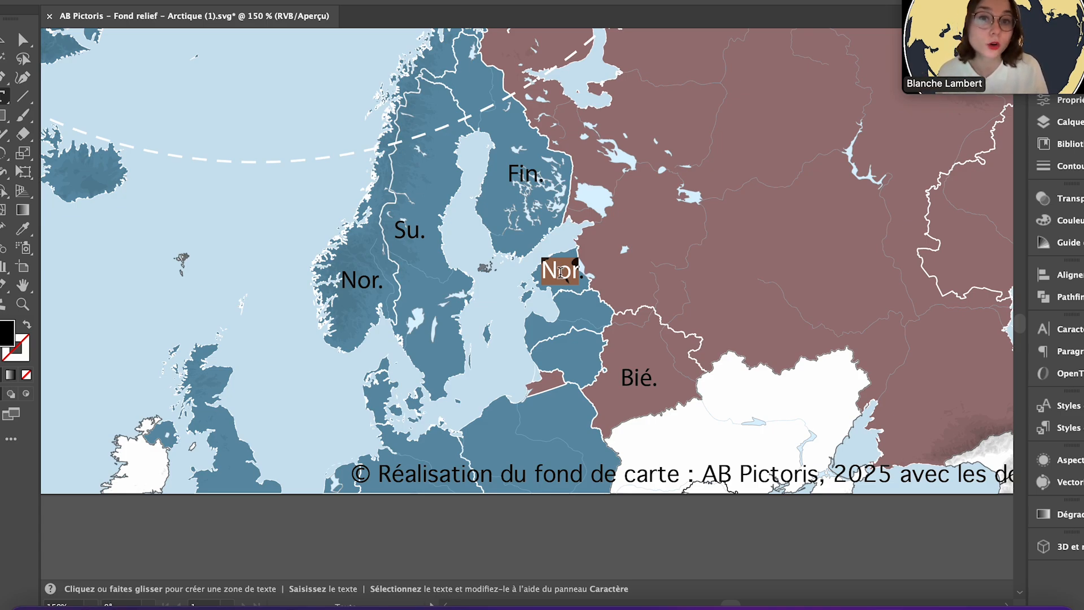
pyautogui.write('Est.')
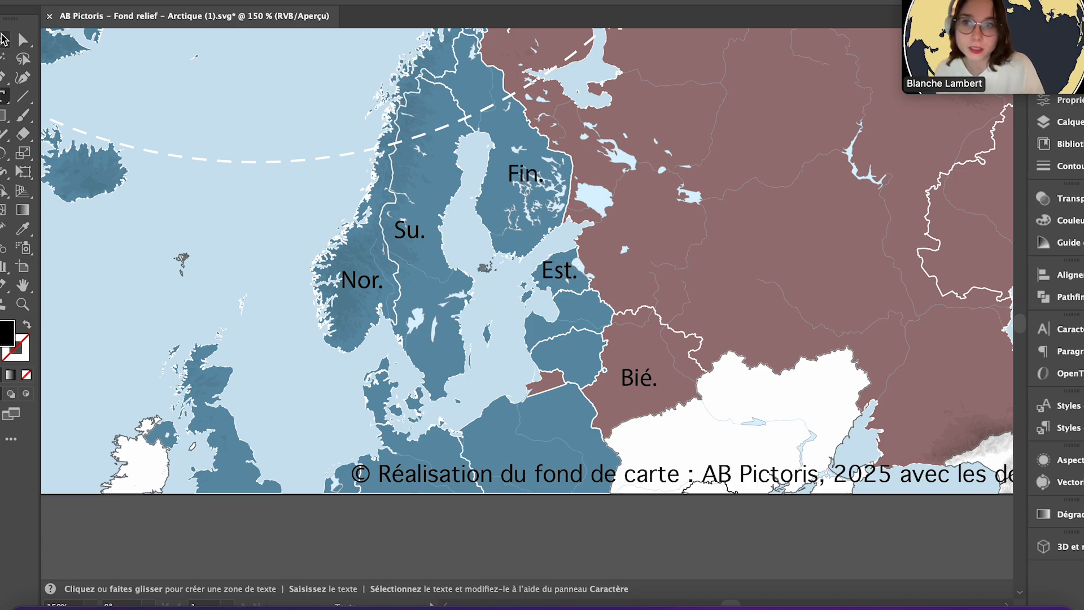
pyautogui.click(3, 40)
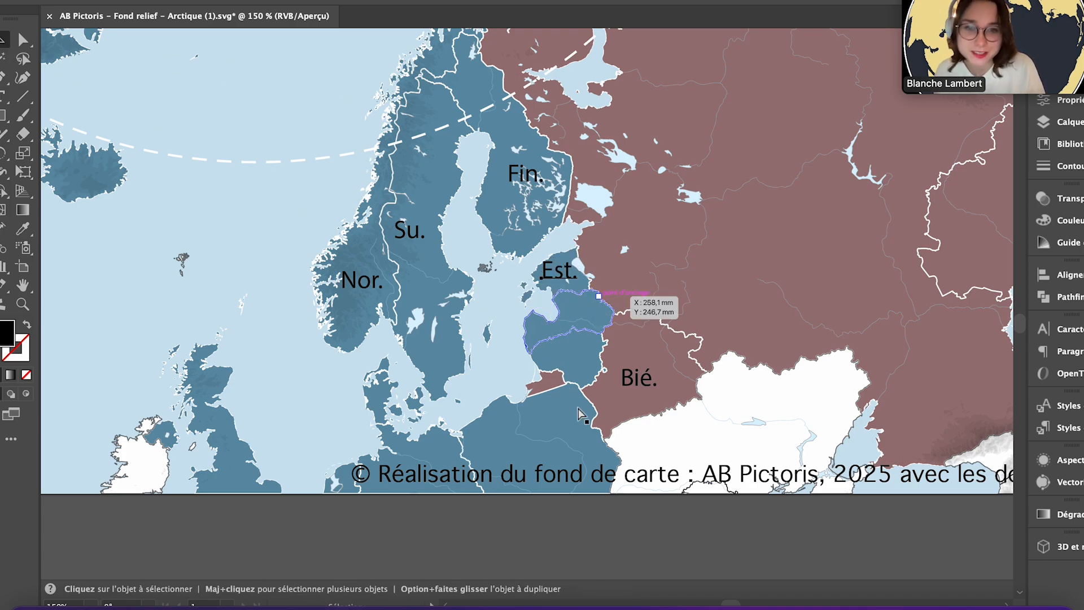
# - Duplicate the "Est." label onto Latvia and change the copy's text to "Let."
pyautogui.moveTo(574, 278); pyautogui.dragTo(574, 315)
pyautogui.doubleClick(572, 314)
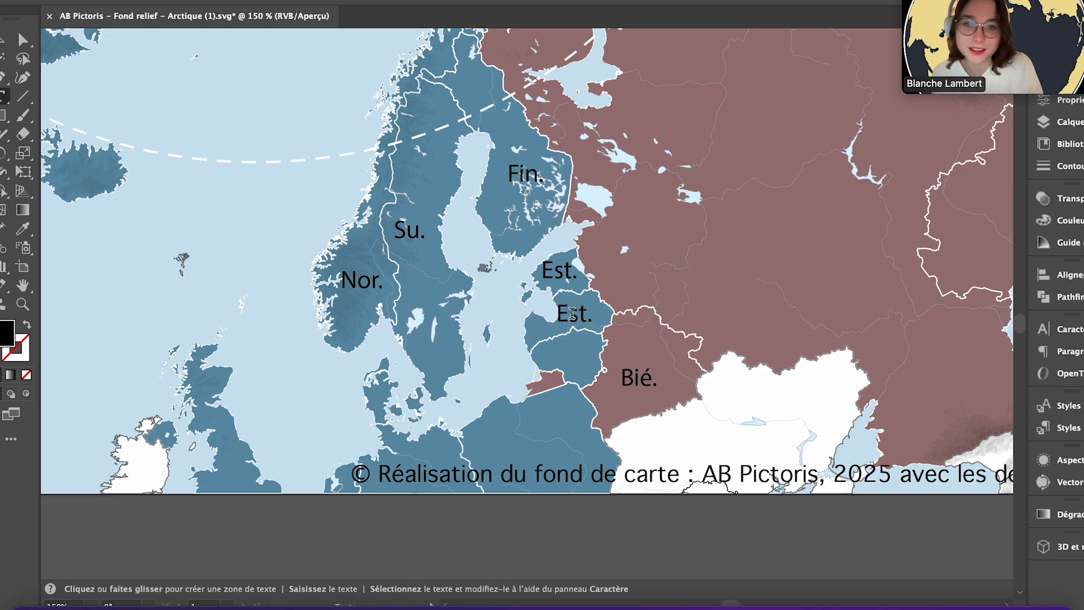
pyautogui.doubleClick(572, 314)
pyautogui.write('Let')
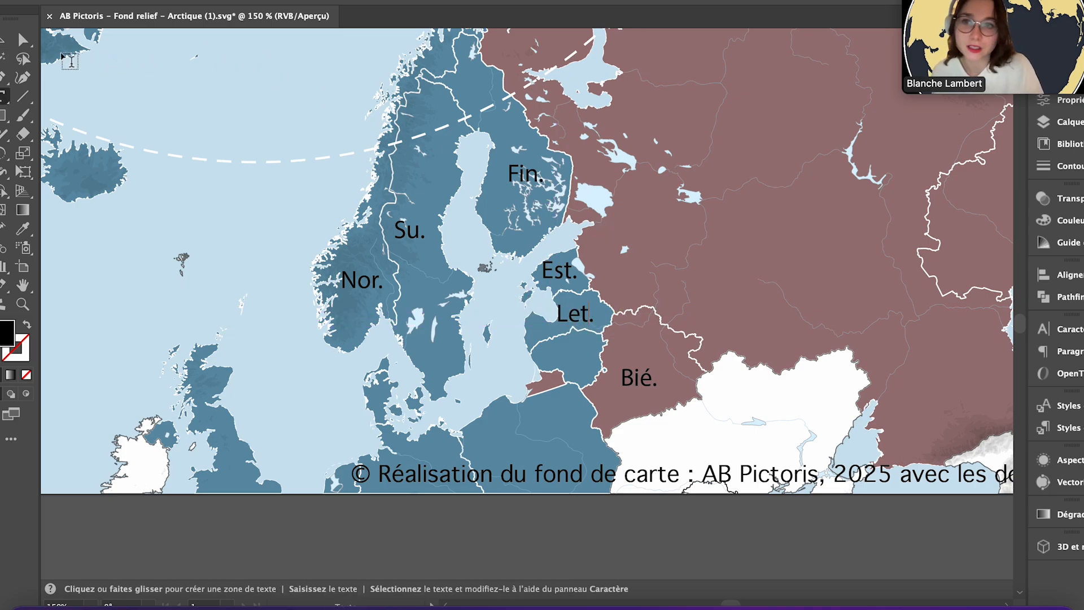
pyautogui.click(4, 41)
# - Place another copy of the "Est." label over Lithuania and change its text to "Lit."
pyautogui.moveTo(581, 320); pyautogui.dragTo(570, 354)
pyautogui.hotkey('ctrl', 'v')
pyautogui.doubleClick(569, 354)
pyautogui.doubleClick(568, 353)
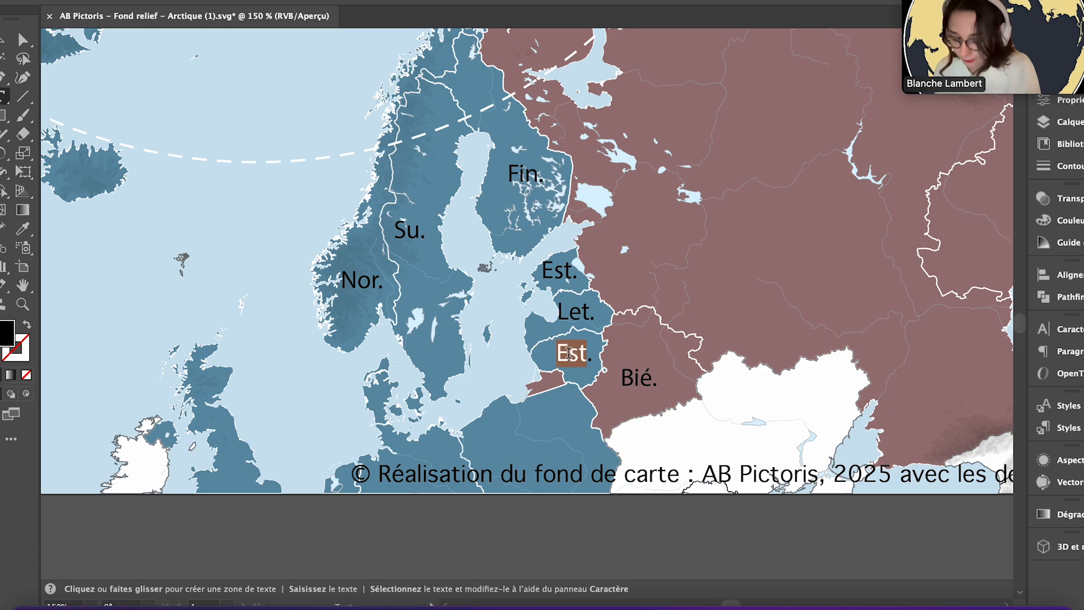
pyautogui.write('Li')
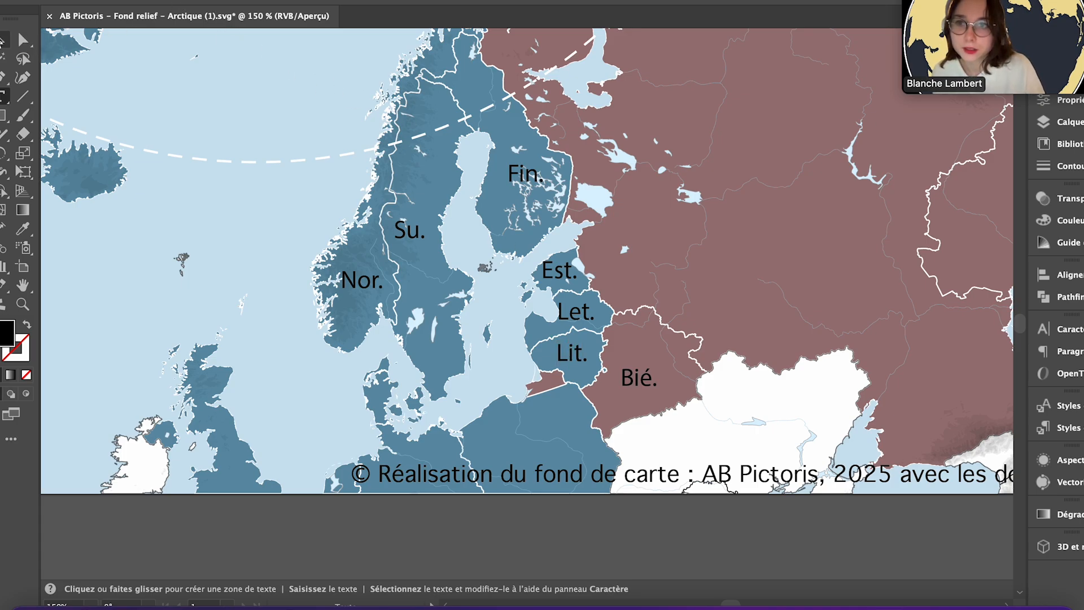
pyautogui.press('Escape')
# - Paste the "Est." label again, place it over Poland and change its text to "Pol."
pyautogui.hotkey('ctrl', 'v')
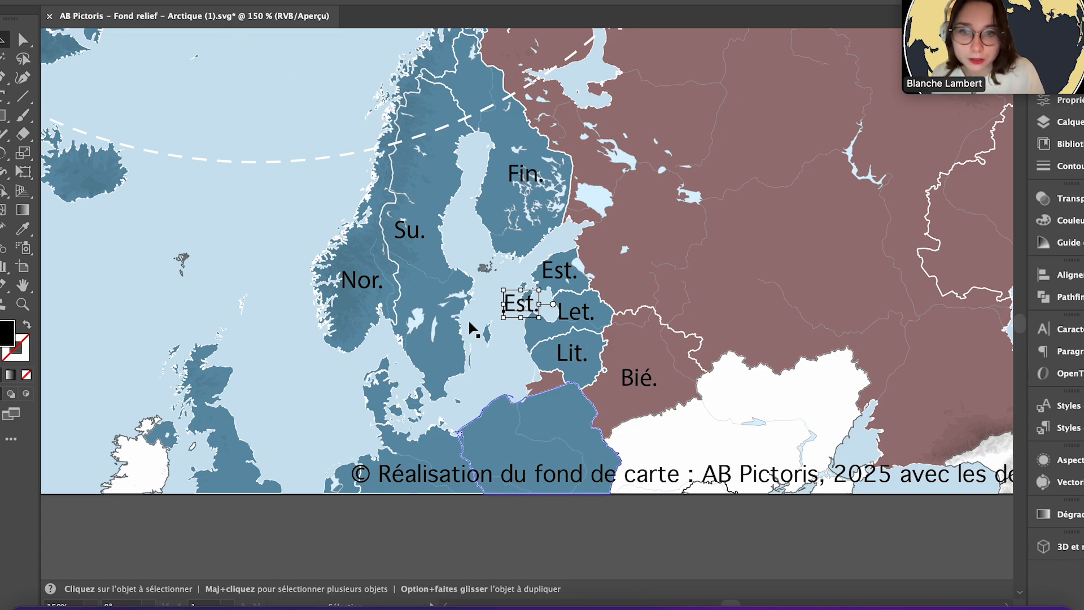
pyautogui.moveTo(512, 305); pyautogui.dragTo(540, 446)
pyautogui.doubleClick(536, 443)
pyautogui.doubleClick(535, 442)
pyautogui.write('Polo')
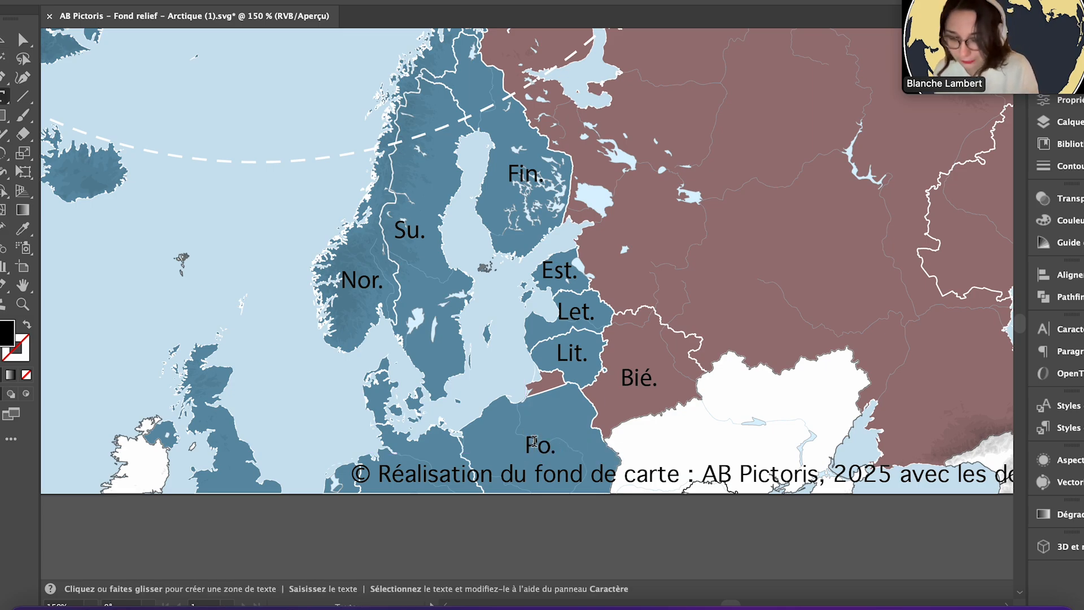
pyautogui.click(23, 40)
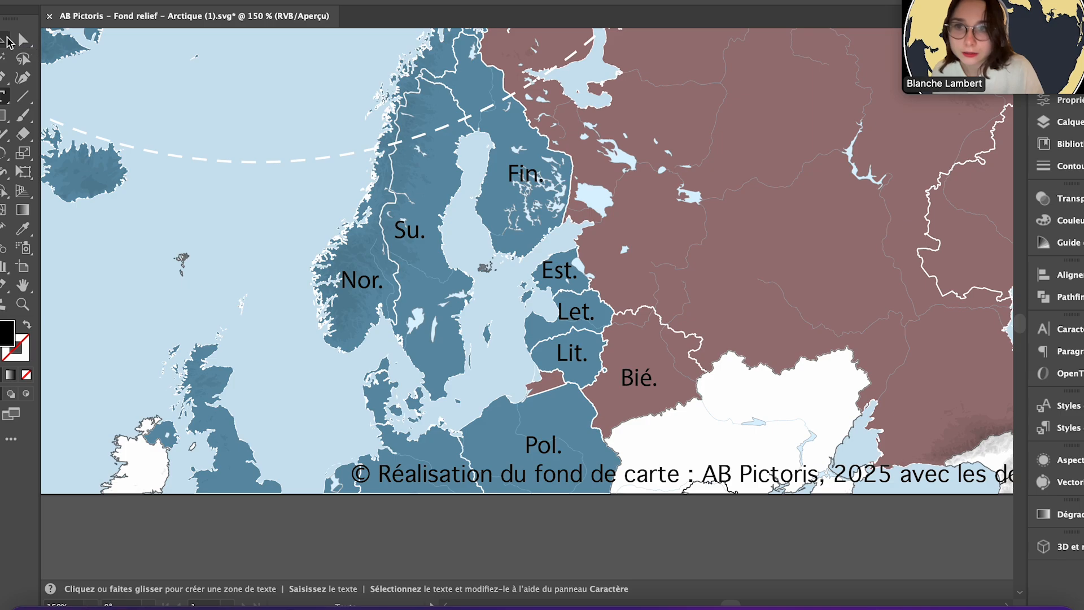
# - Place a copy of the "Est." label over Germany and change its text to "All."
pyautogui.moveTo(568, 273); pyautogui.dragTo(414, 449)
pyautogui.press('t')
pyautogui.doubleClick(414, 448)
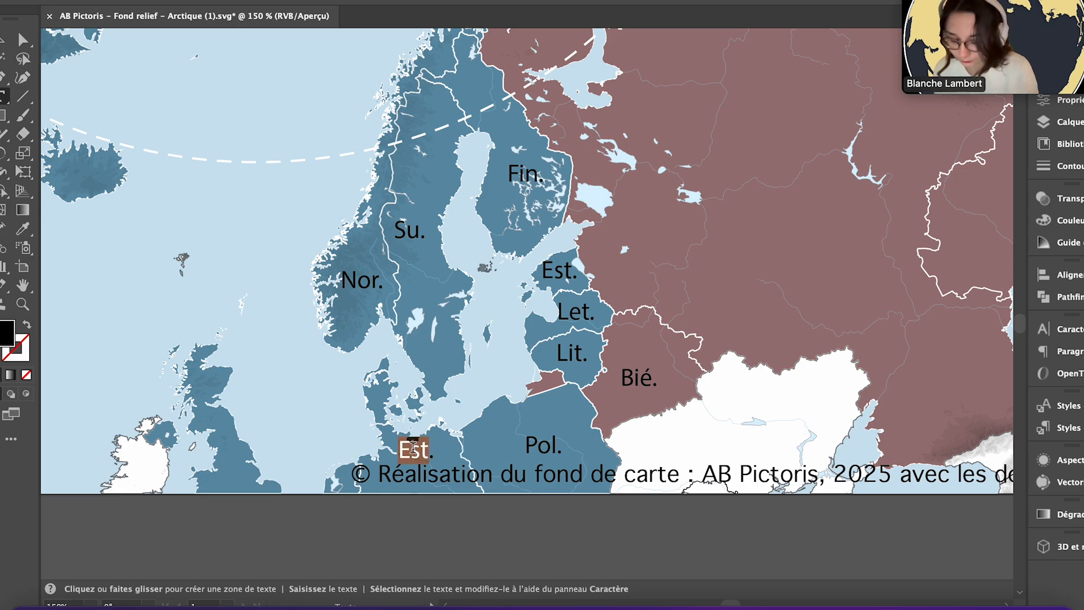
pyautogui.write('All.')
pyautogui.click(4, 39)
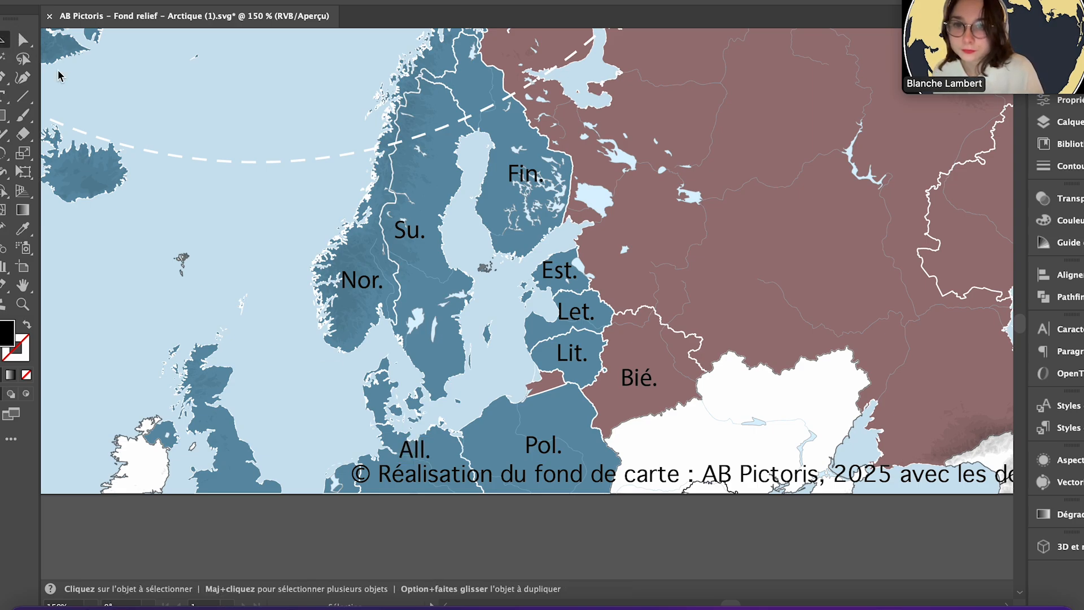
# - Place a copy of the "Est." label over Denmark and change its text to "Dan."
pyautogui.click(487, 429)
pyautogui.moveTo(561, 270); pyautogui.dragTo(389, 400)
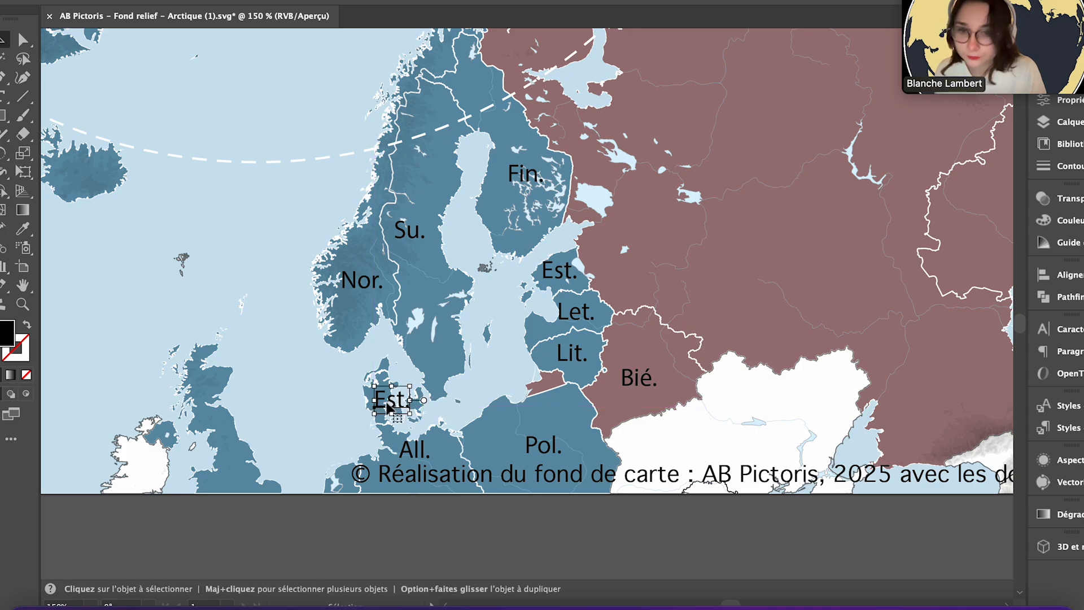
pyautogui.press('t')
pyautogui.doubleClick(386, 400)
pyautogui.write('Dan.')
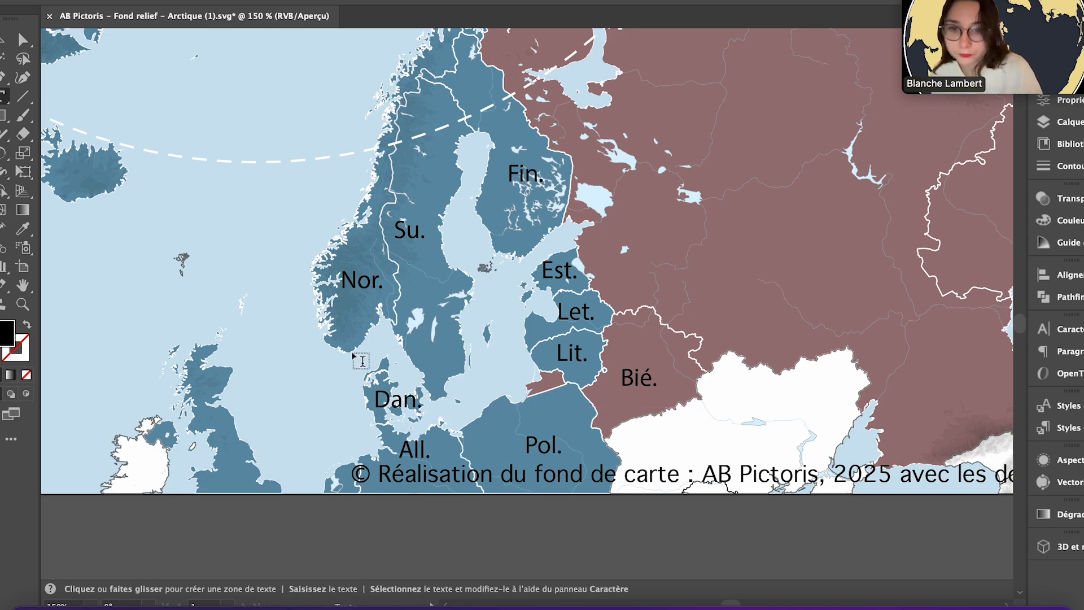
pyautogui.click(4, 39)
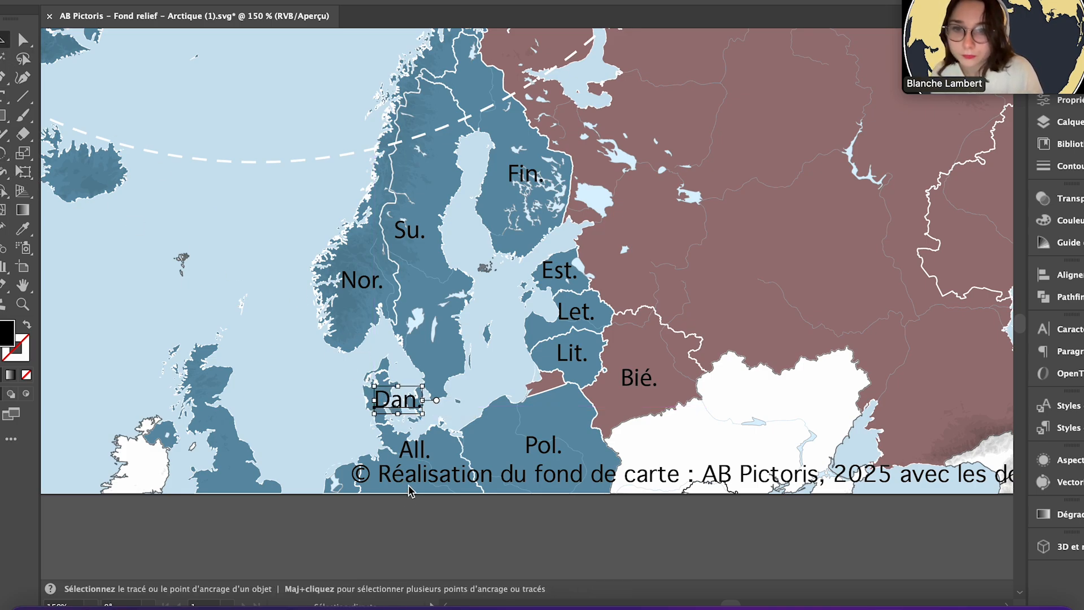
# - Place a copy of the "Est." label over Great Britain and change its text to "R.U."
pyautogui.moveTo(560, 274); pyautogui.dragTo(205, 417)
pyautogui.press('t')
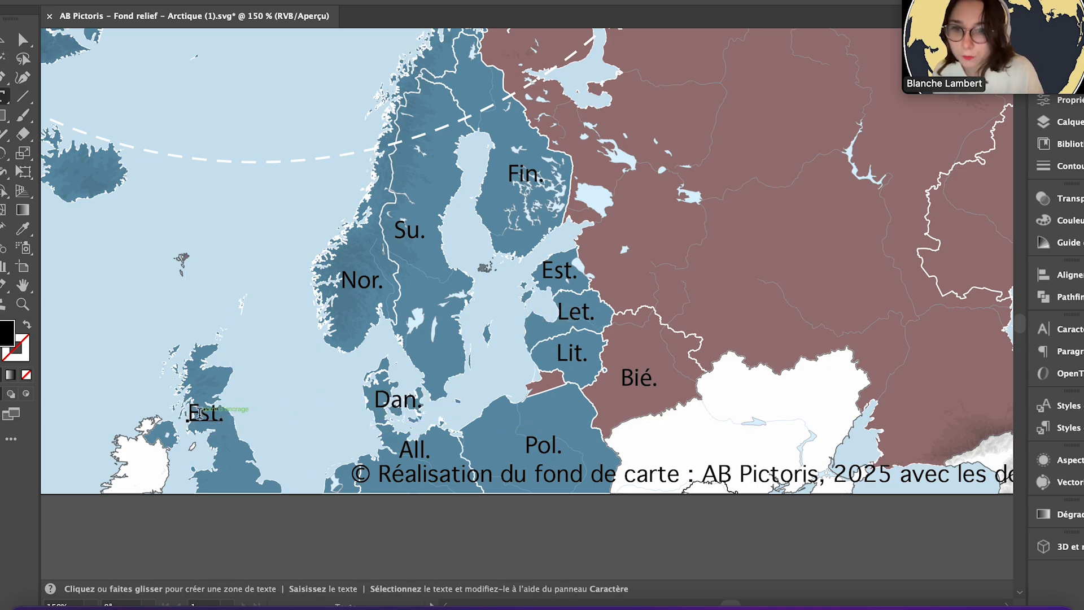
pyautogui.doubleClick(201, 414)
pyautogui.write('R.U.')
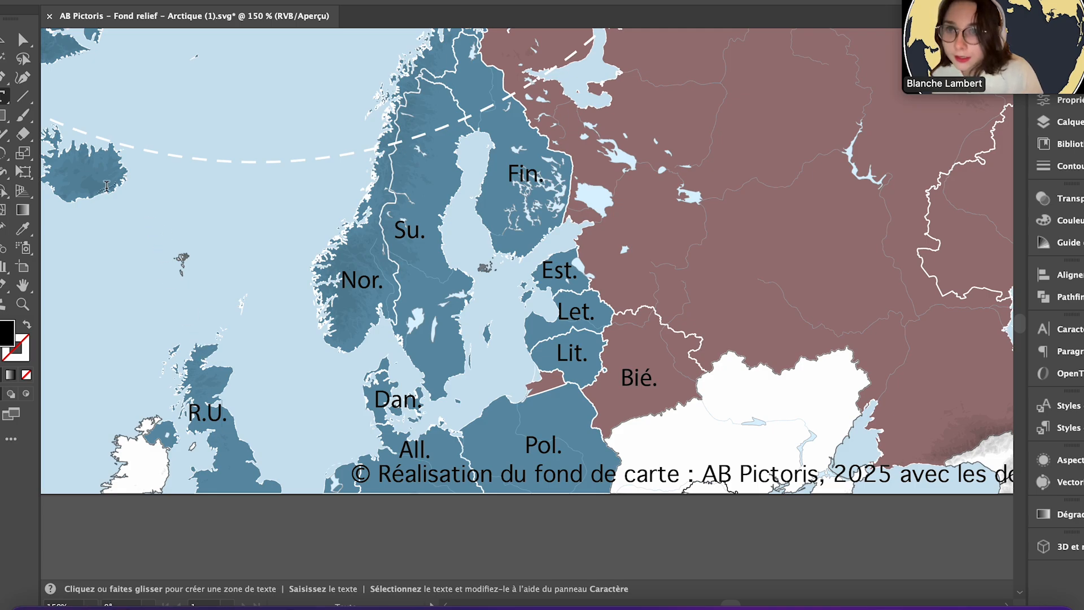
pyautogui.click(5, 41)
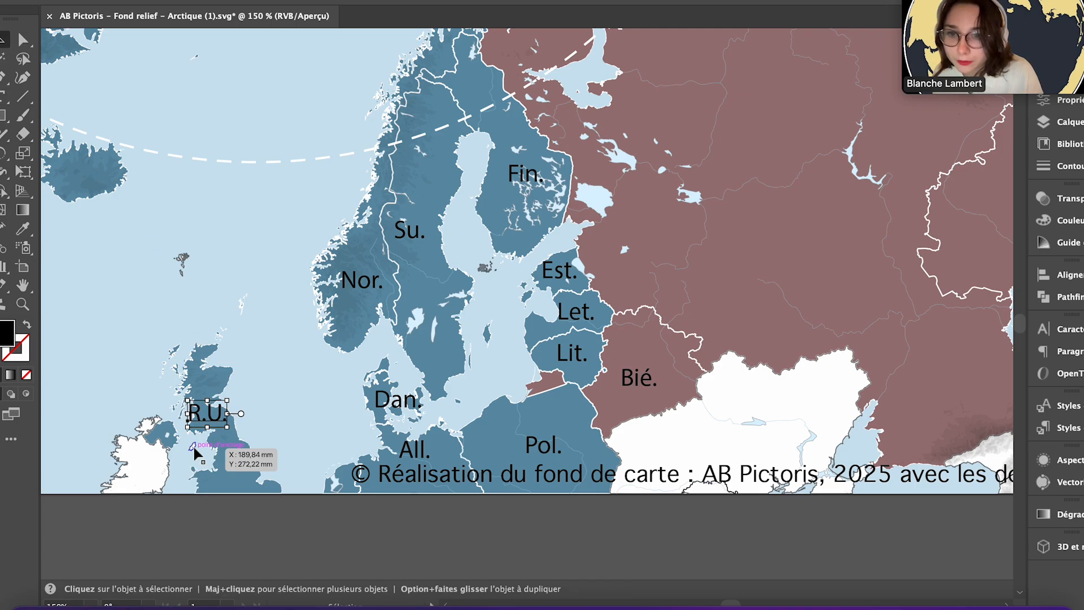
# - Apply Great Britain's blue appearance to the small island between it and Ireland, and select the United Kingdom's shapes
pyautogui.click(193, 447)
pyautogui.press('i')
pyautogui.click(231, 467)
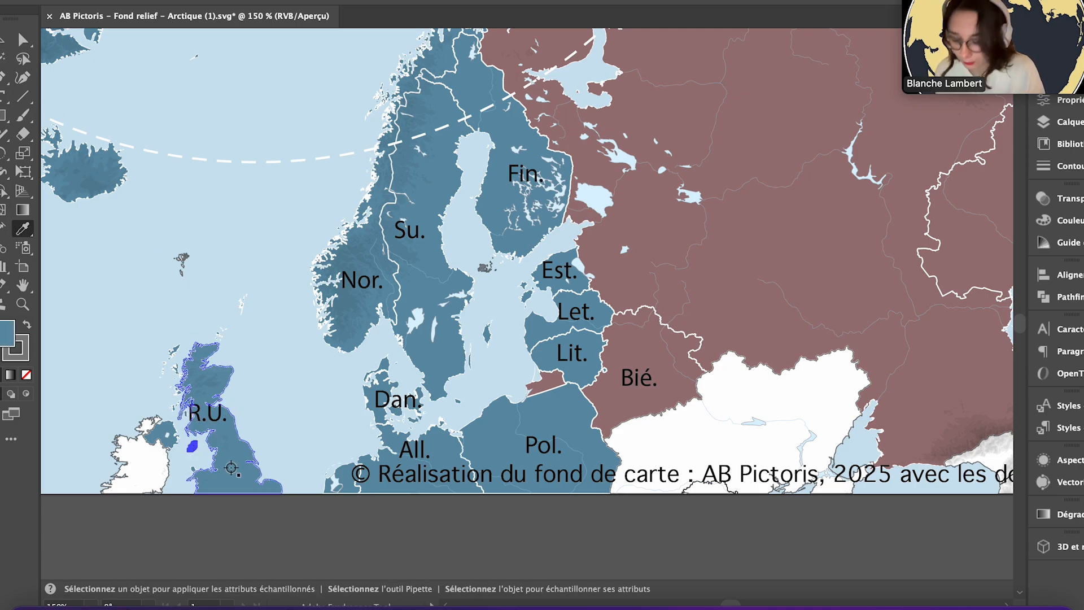
pyautogui.press('a')
pyautogui.moveTo(84, 294); pyautogui.dragTo(306, 489)
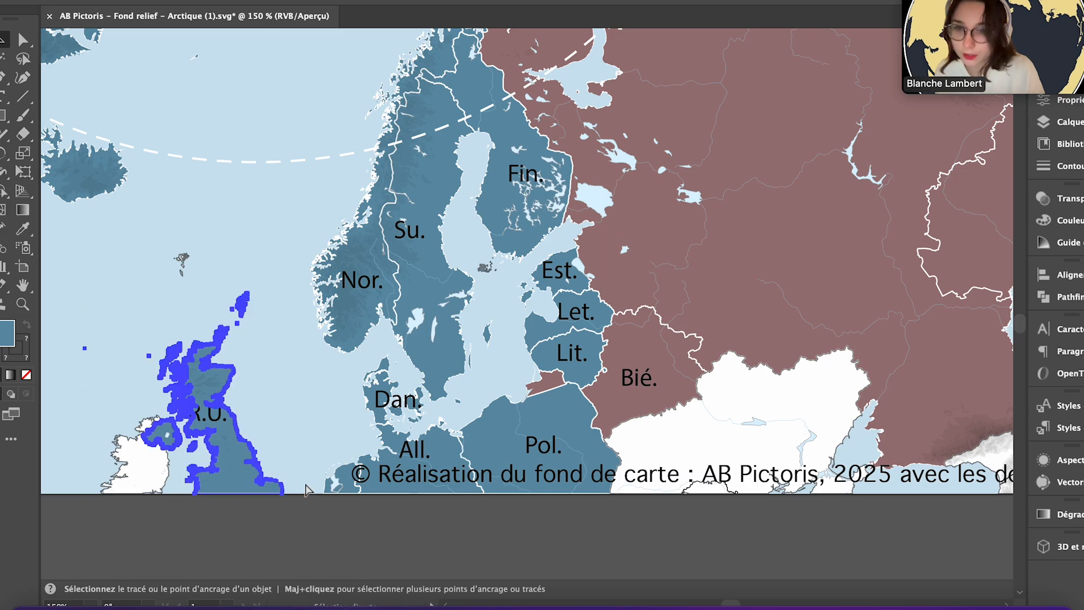
pyautogui.press('v')
# - Try to copy Denmark's appearance onto the small archipelago north of Great Britain with the Eyedropper
pyautogui.press('super+minus')
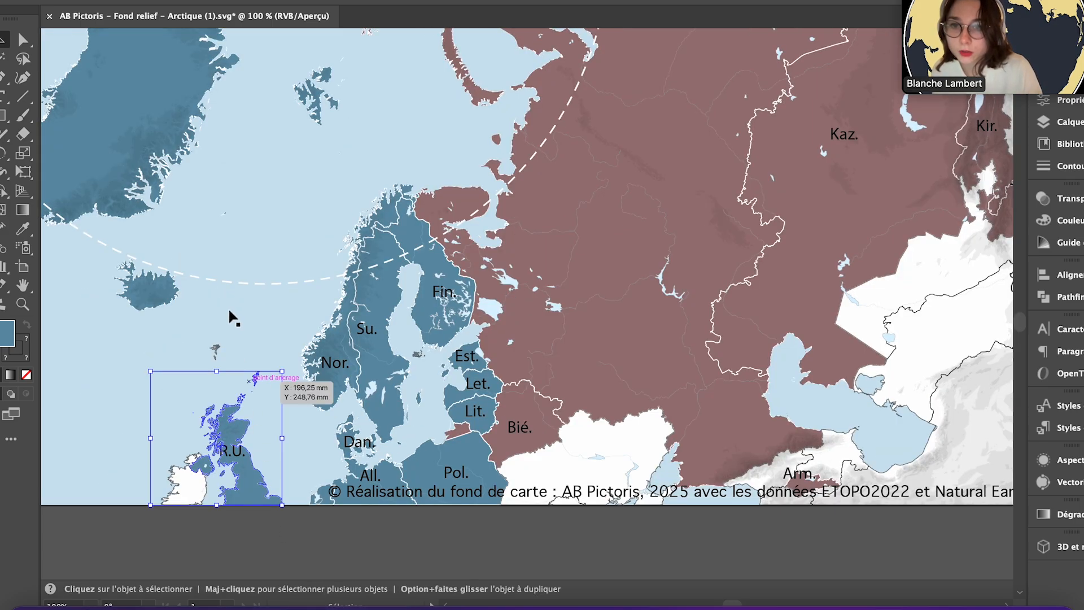
pyautogui.click(216, 351)
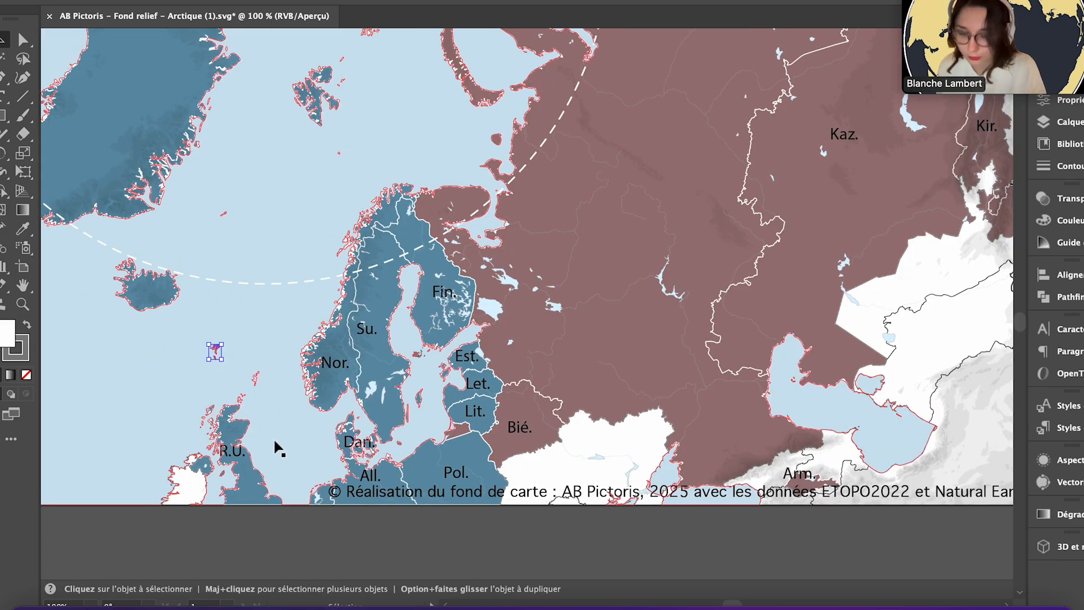
pyautogui.press('i')
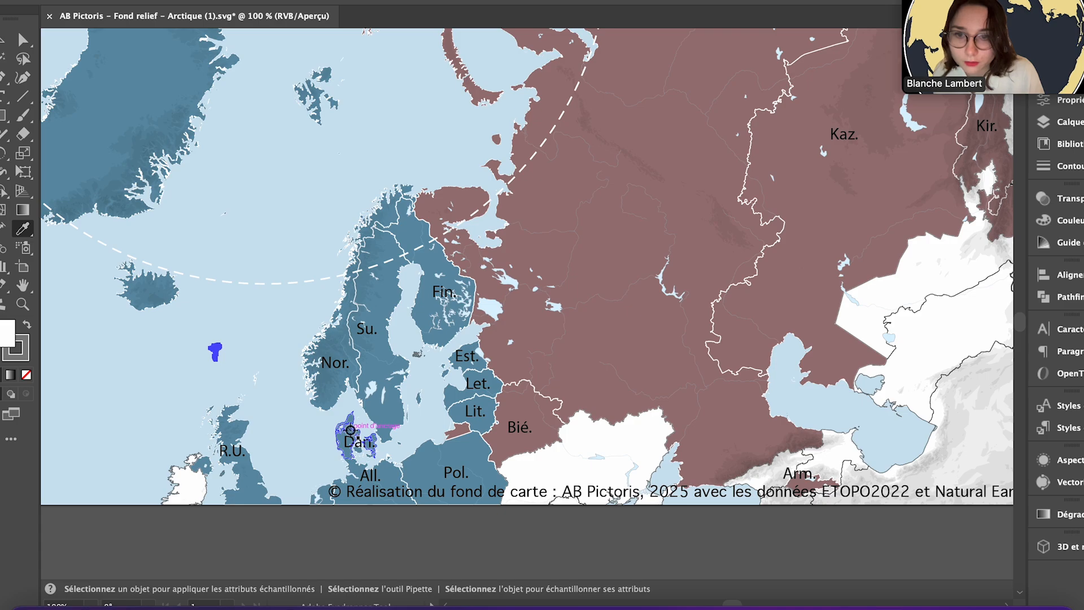
pyautogui.press('v')
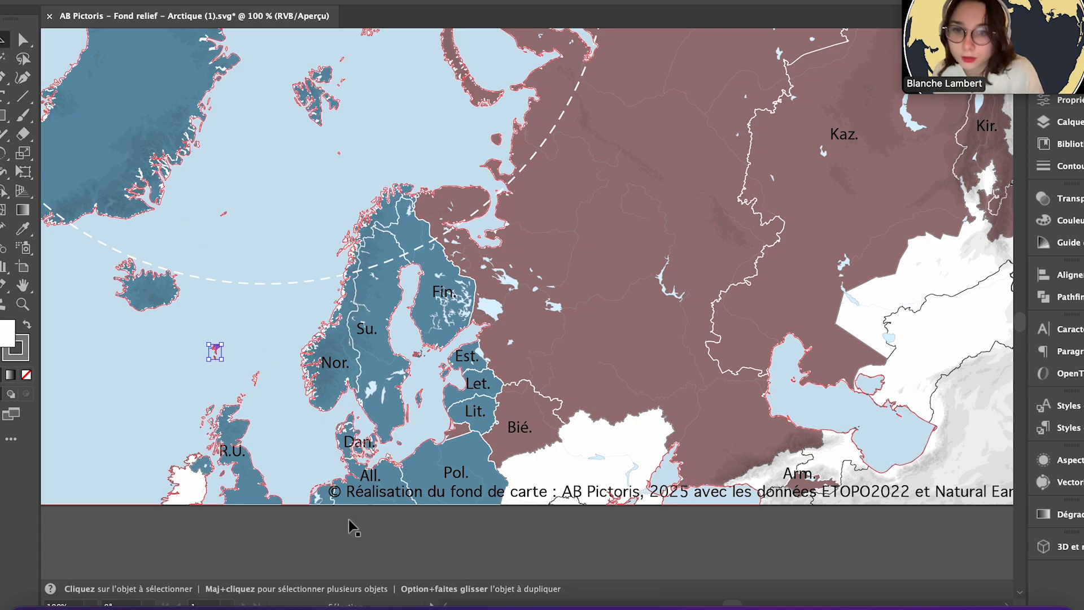
# - Paste the "Est." label, place it over Iceland and change its text to "Isl."
pyautogui.scroll(-2, 348, 443)
pyautogui.scroll(-3, 348, 442)
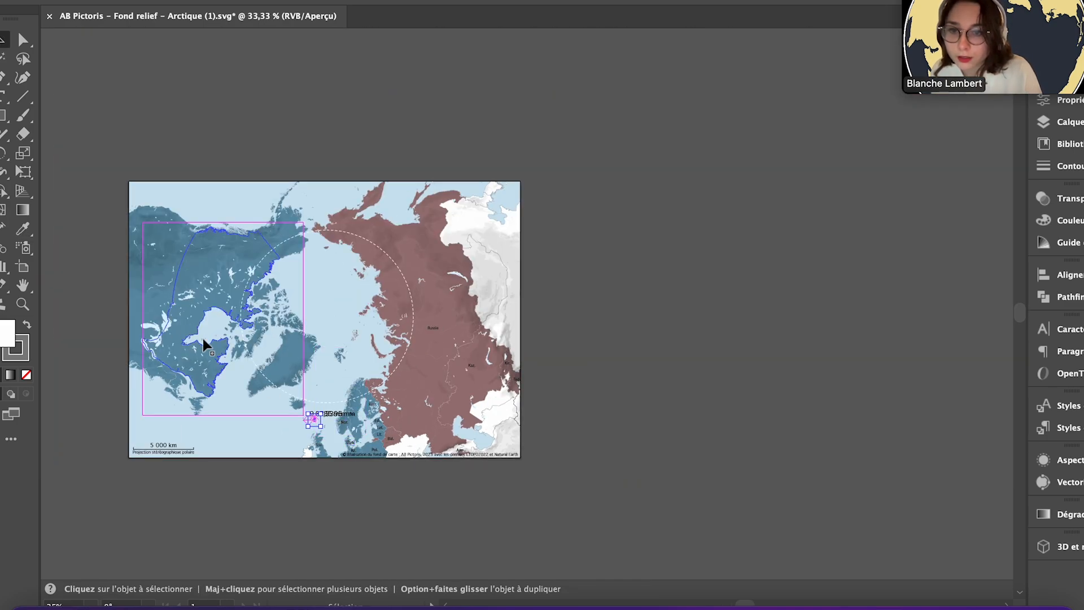
pyautogui.scroll(2, 213, 346)
pyautogui.scroll(3, 435, 465)
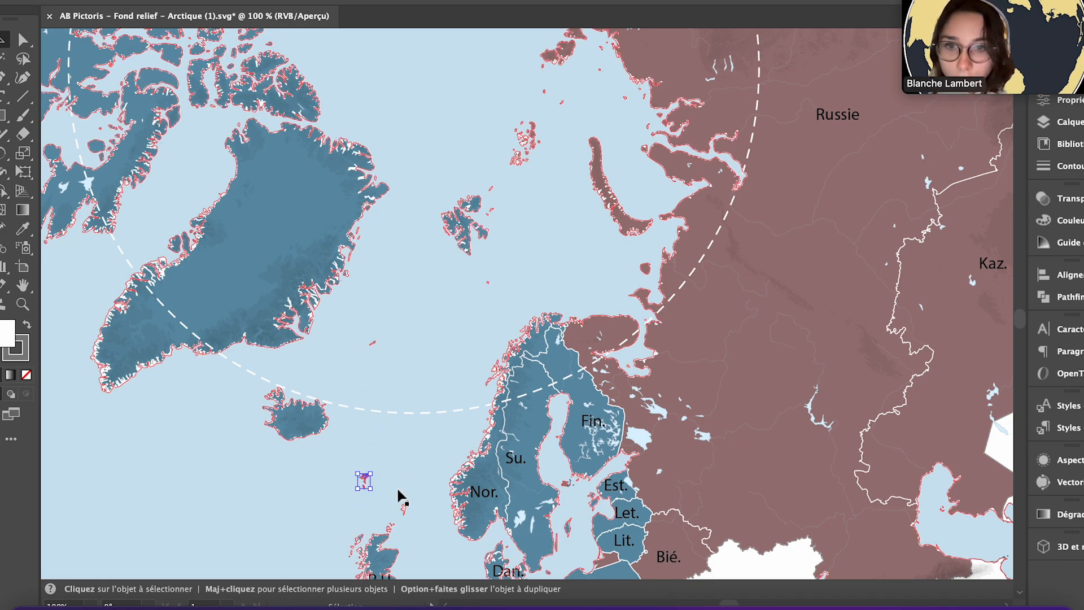
pyautogui.press('super')
pyautogui.press('super+v')
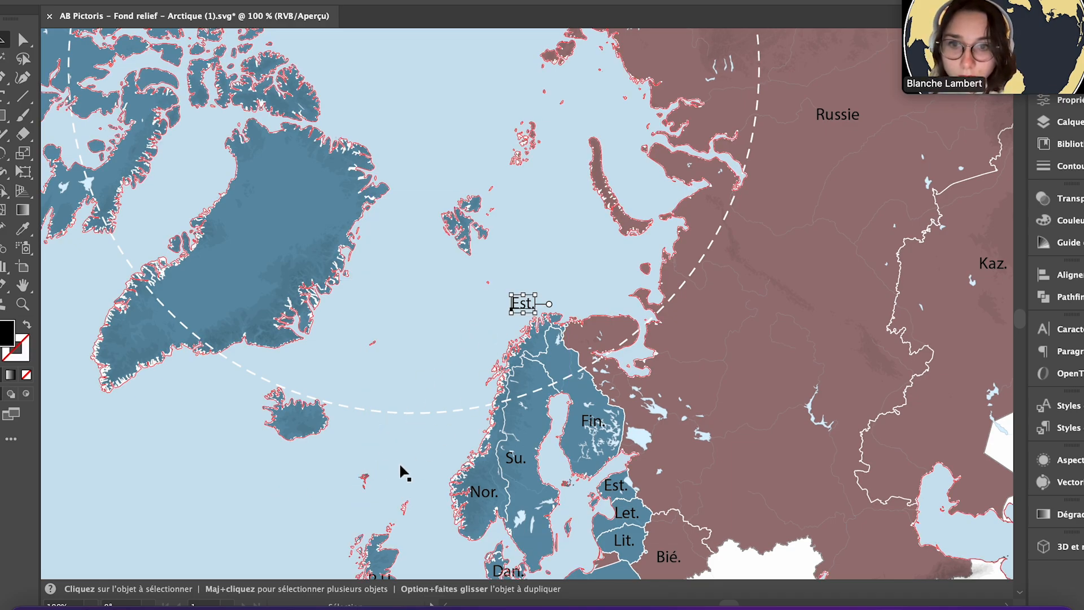
pyautogui.moveTo(523, 314); pyautogui.dragTo(305, 431)
pyautogui.write('t')
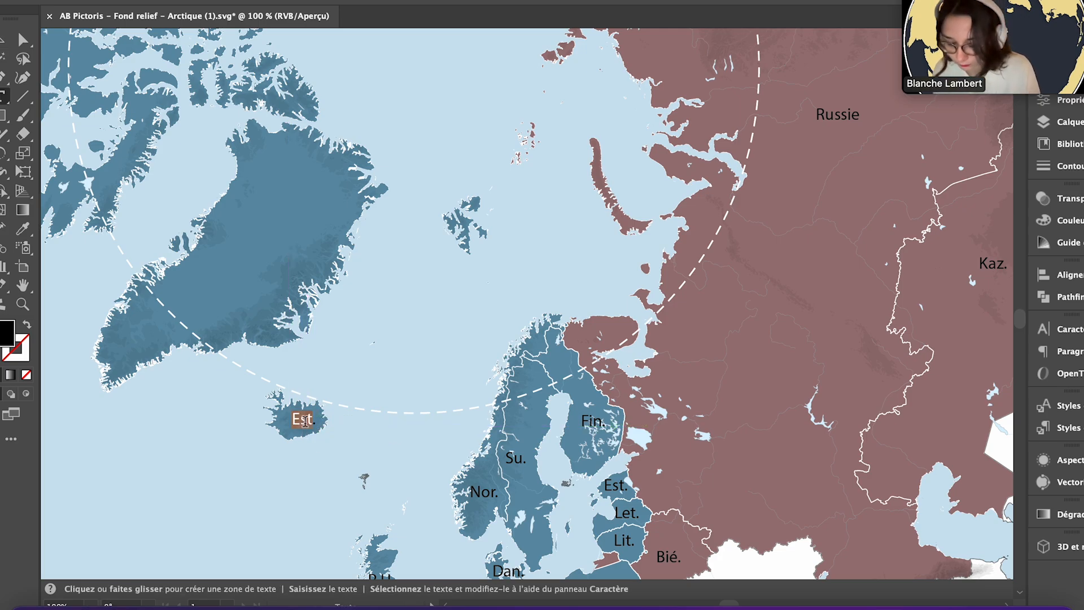
pyautogui.write('Isl.')
pyautogui.click(22, 40)
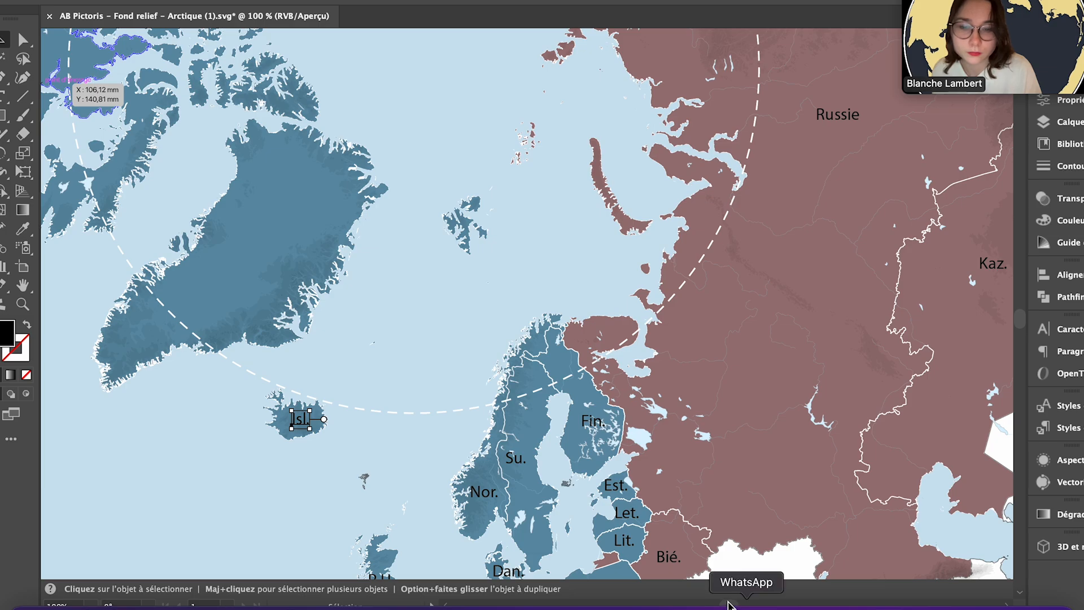
# - Paste the label onto Canada's mainland and replace its whole text with "Canada"
pyautogui.moveTo(731, 604); pyautogui.dragTo(715, 604)
pyautogui.moveTo(724, 602); pyautogui.dragTo(718, 602)
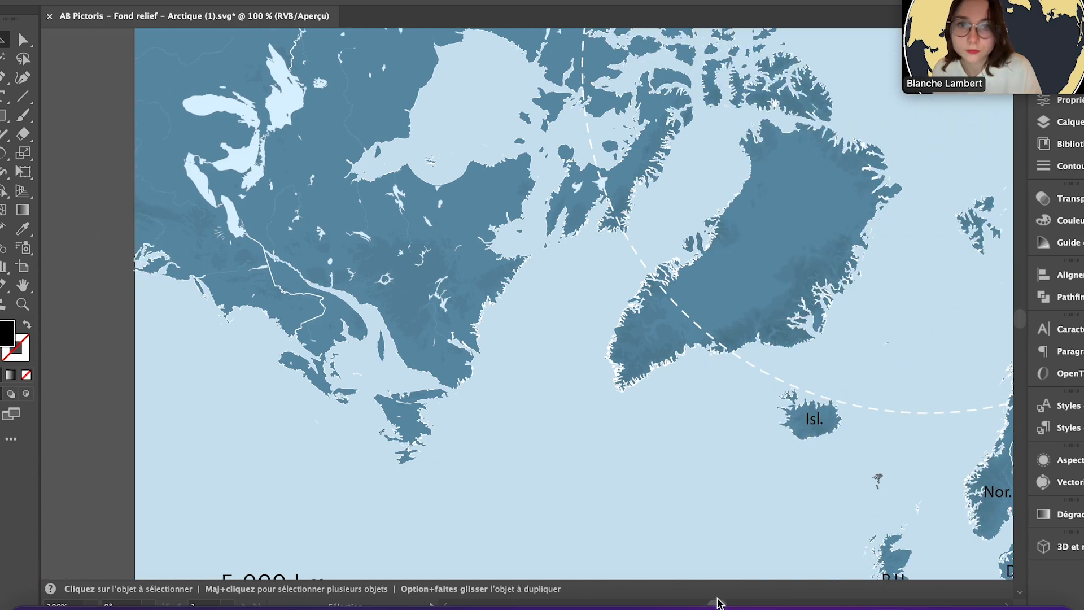
pyautogui.scroll(10, 432, 227)
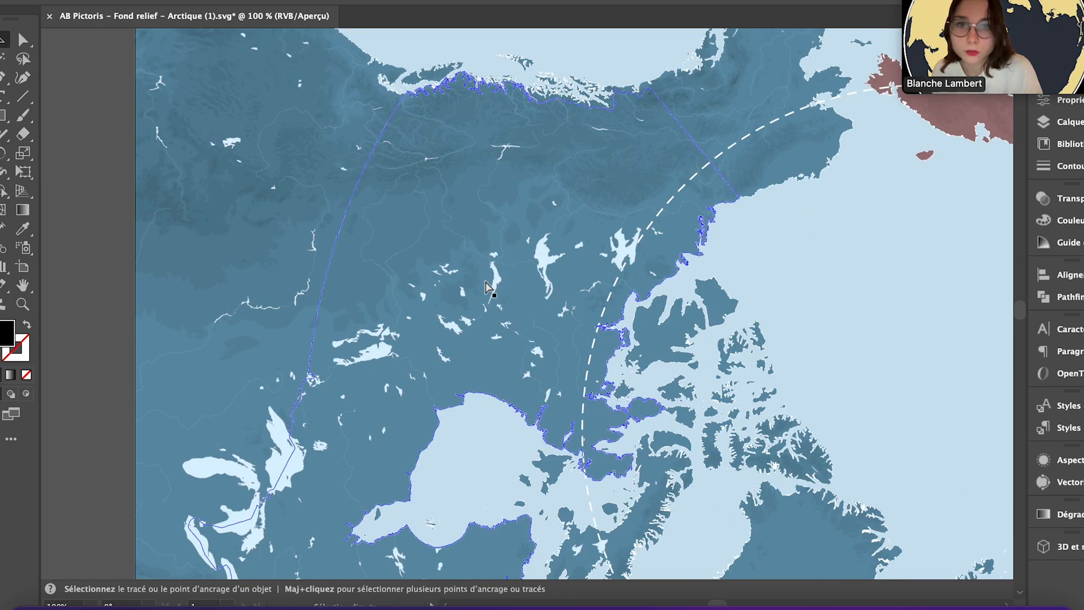
pyautogui.press('super+v')
pyautogui.press('t')
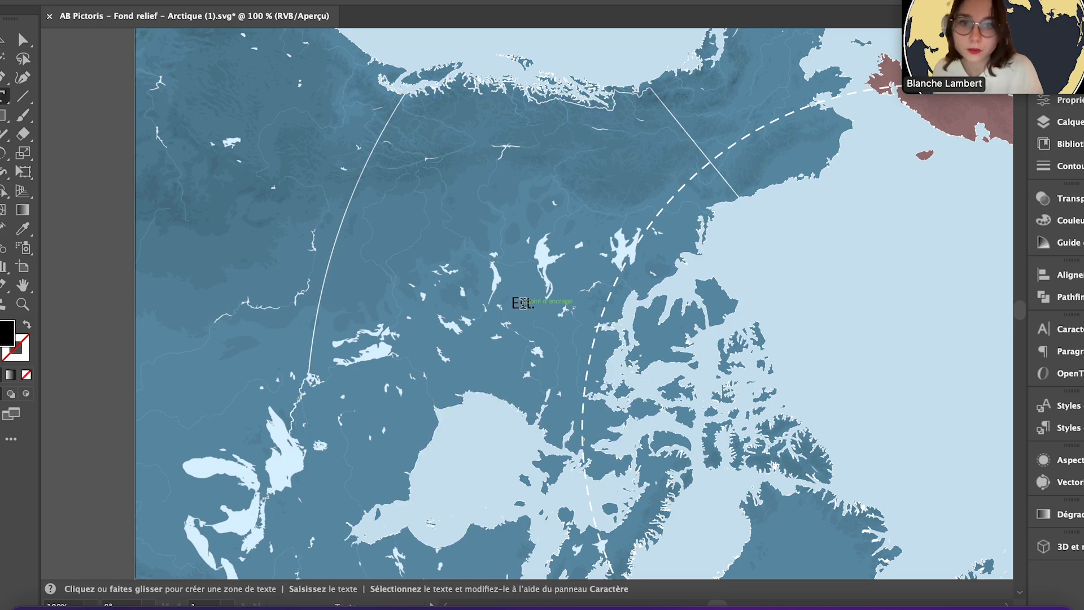
pyautogui.tripleClick(523, 304)
pyautogui.press('BackSpace')
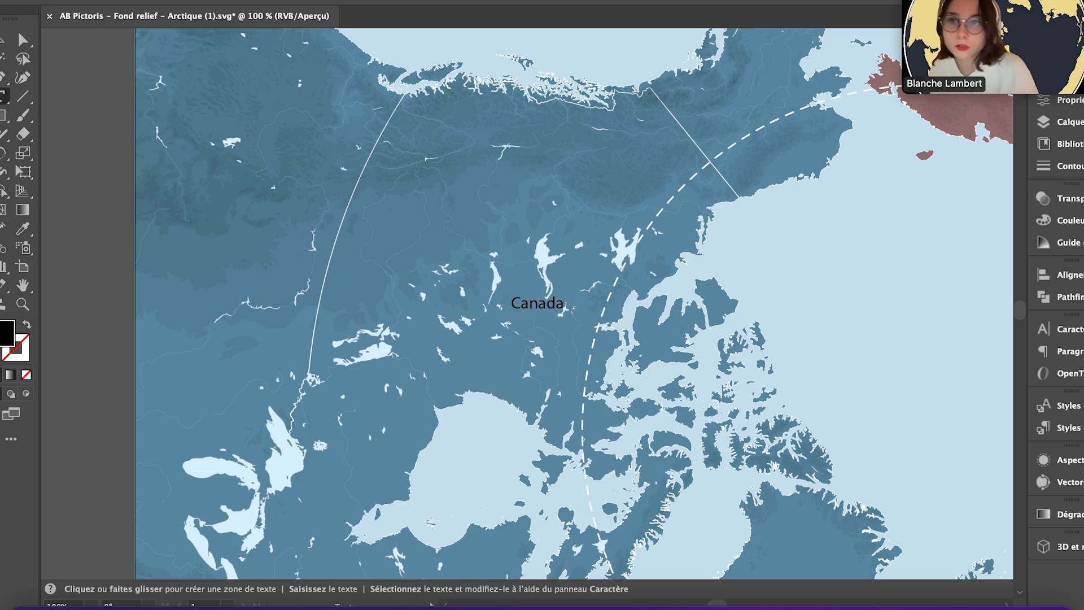
pyautogui.click(4, 42)
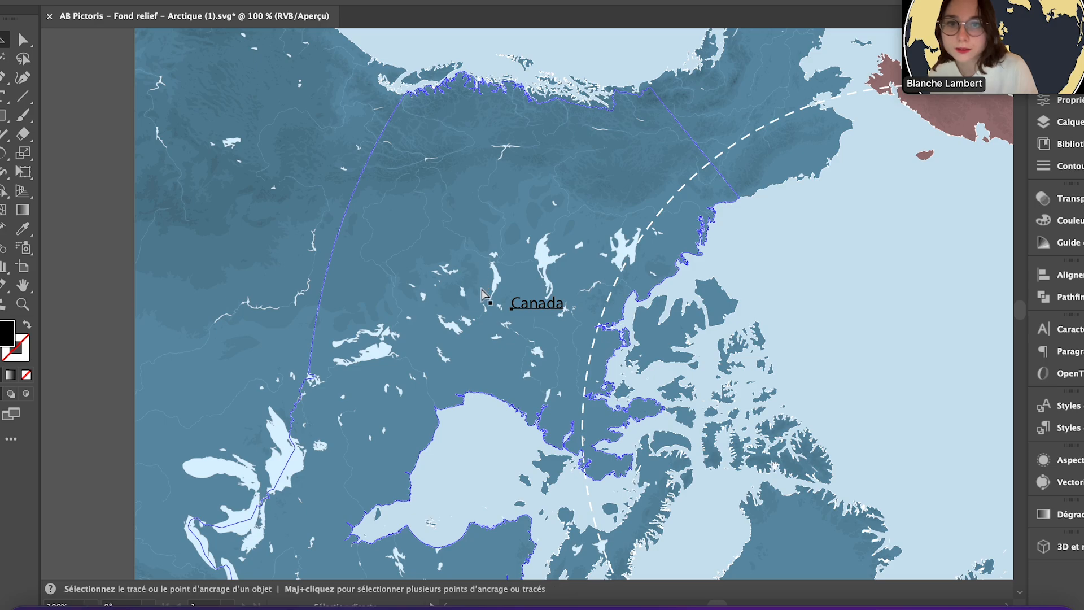
# - Place another copy of the "Est." label over the United States and change its text to "États-Unis"
pyautogui.press('super+z')
pyautogui.moveTo(522, 304); pyautogui.dragTo(229, 204)
pyautogui.doubleClick(229, 204)
pyautogui.doubleClick(229, 204)
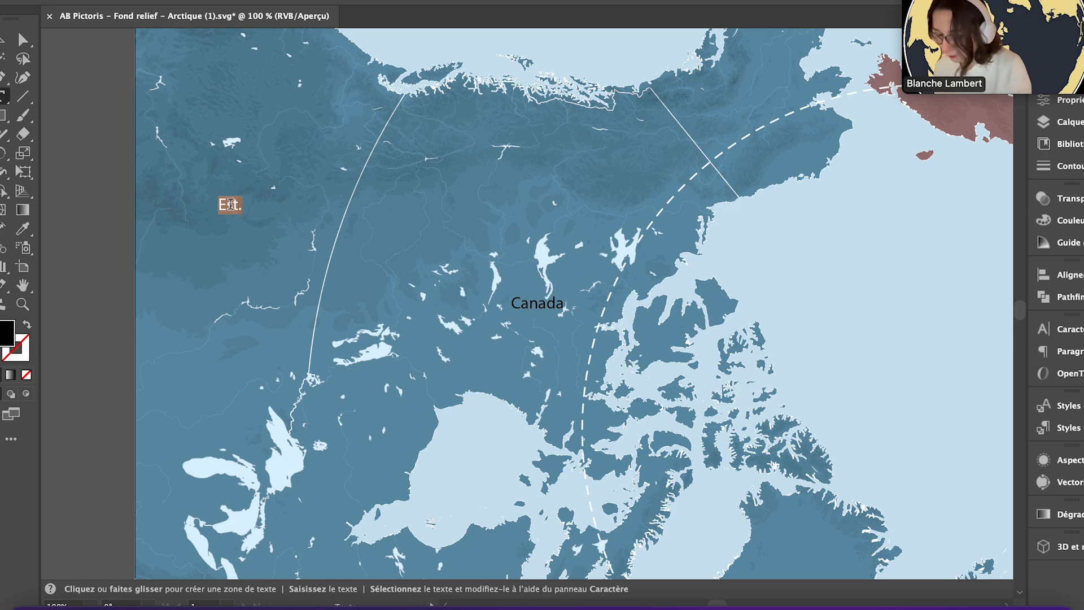
pyautogui.write('États-')
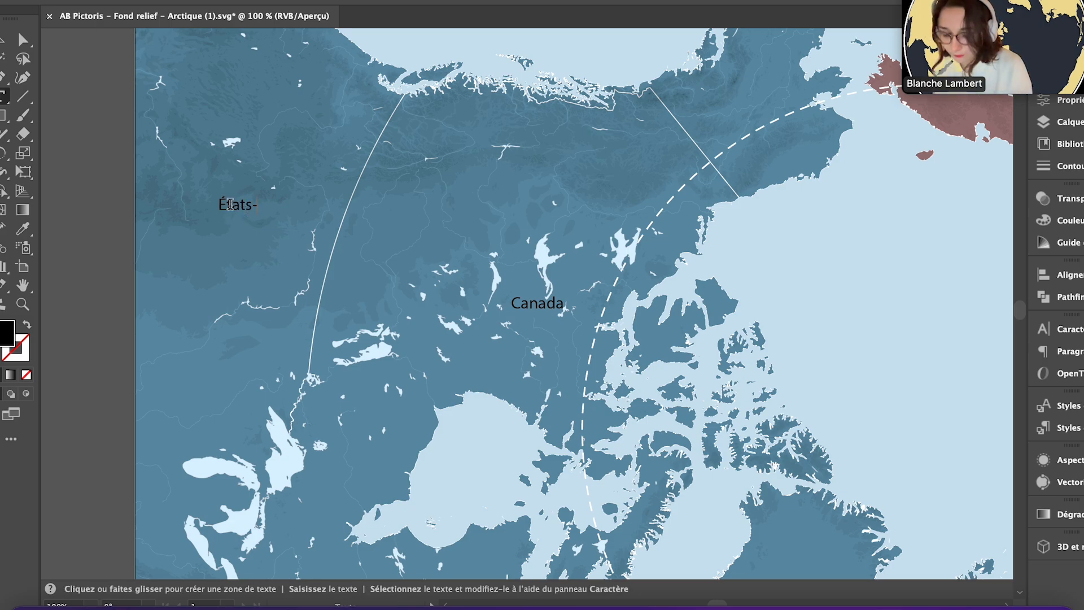
pyautogui.write('Unis')
pyautogui.press('Escape')
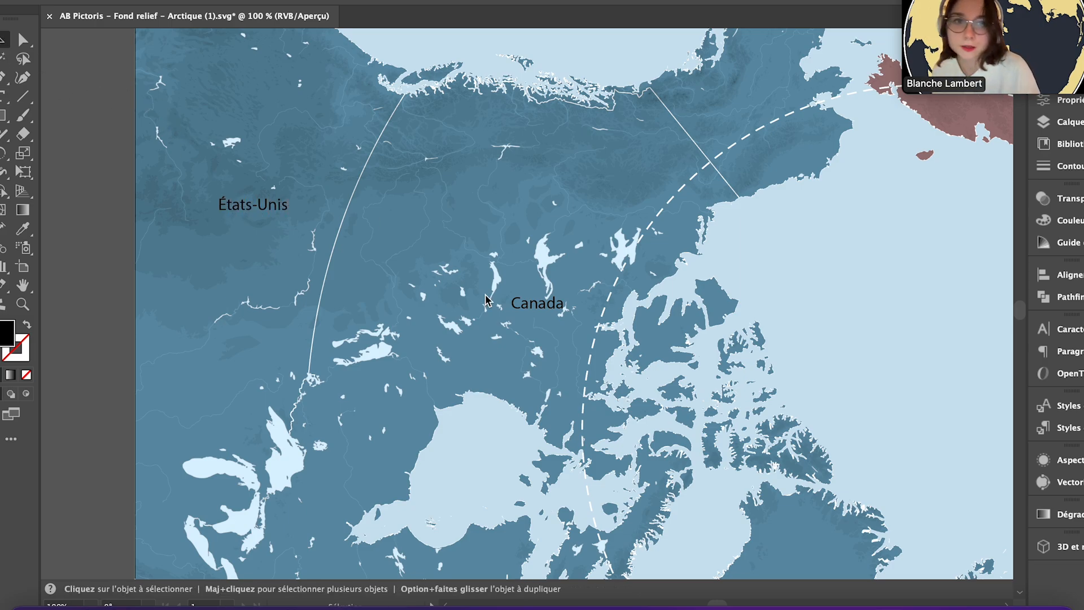
# - Shift the "Canada" label slightly west to a more central place within the country
pyautogui.scroll(-1, 588, 400)
pyautogui.scroll(-1, 586, 395)
pyautogui.moveTo(567, 349); pyautogui.dragTo(551, 354)
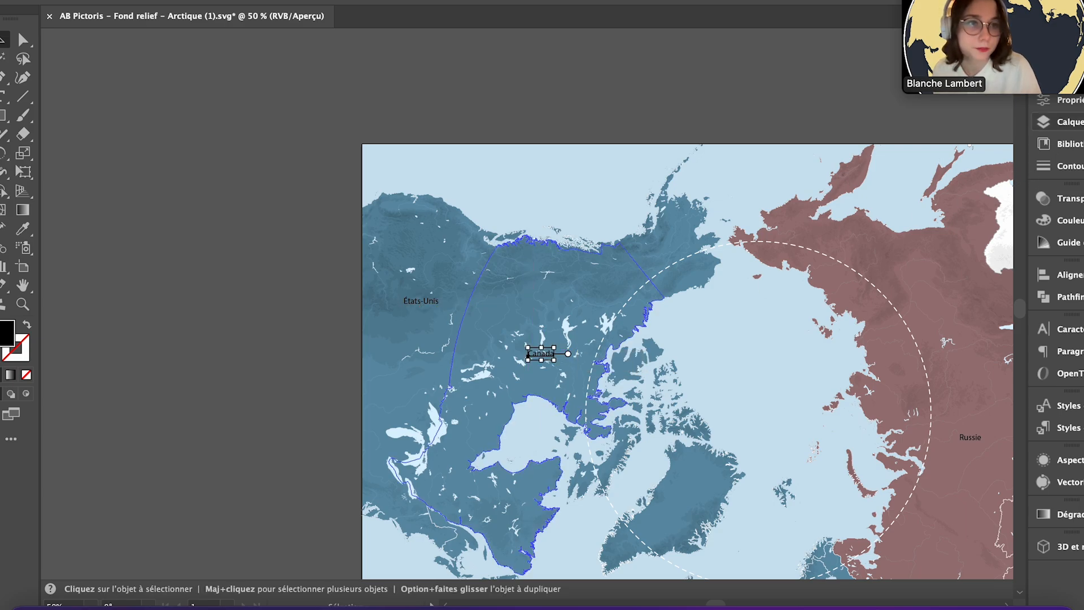
# - Select all labels on the "Noms de pays" layer and set their font to Gill Sans Bold
pyautogui.click(1043, 122)
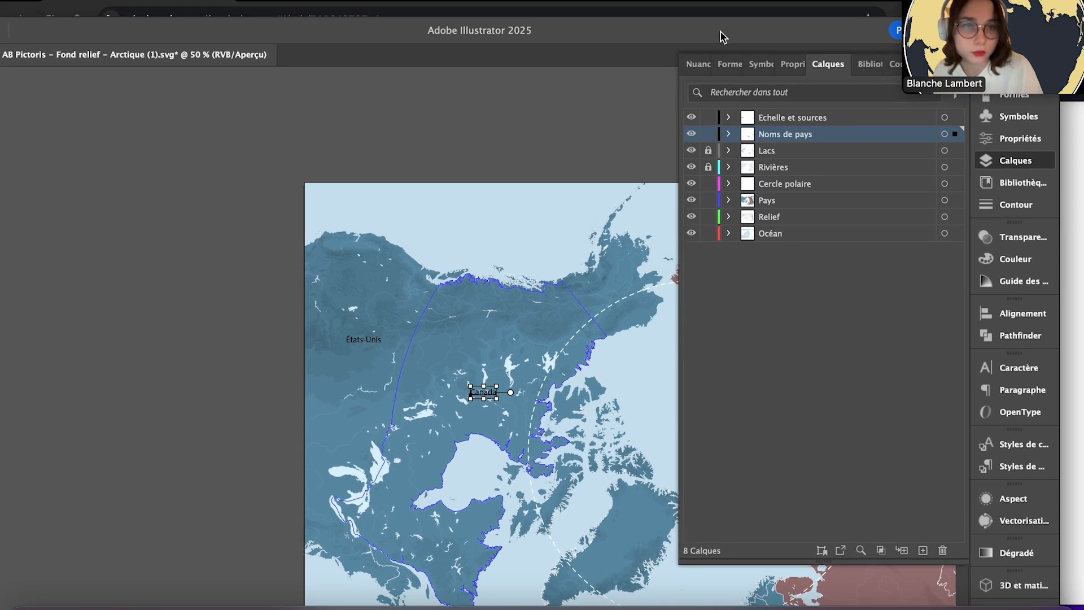
pyautogui.click(676, 114)
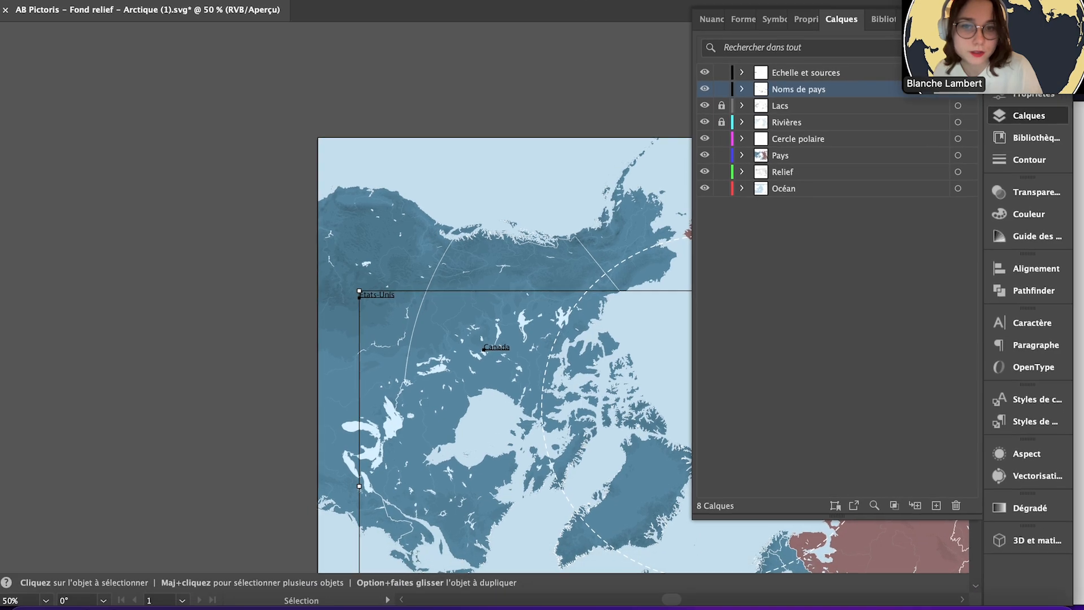
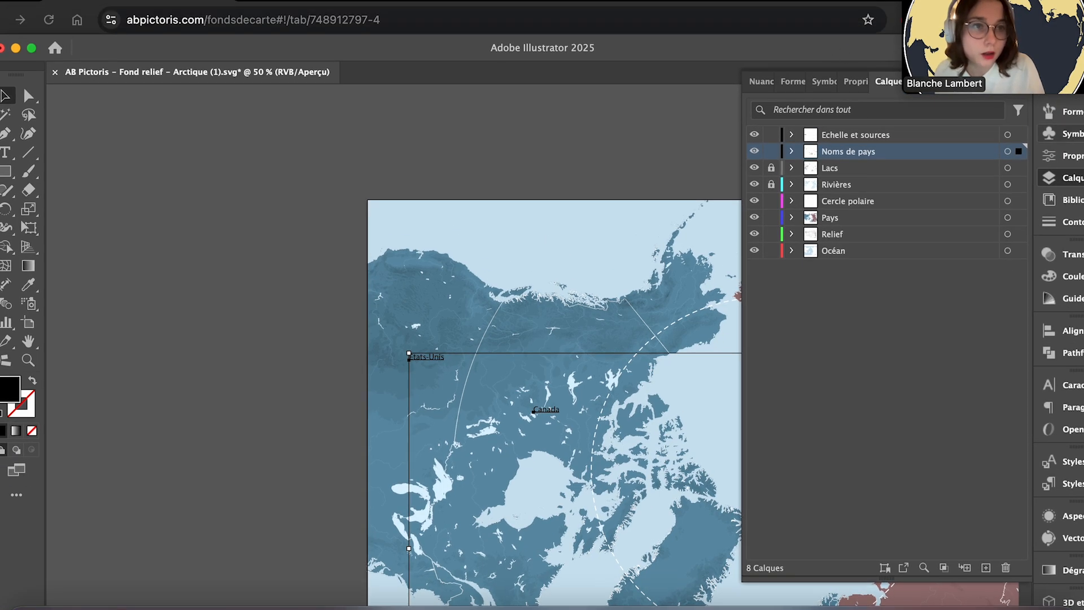
pyautogui.click(1061, 96)
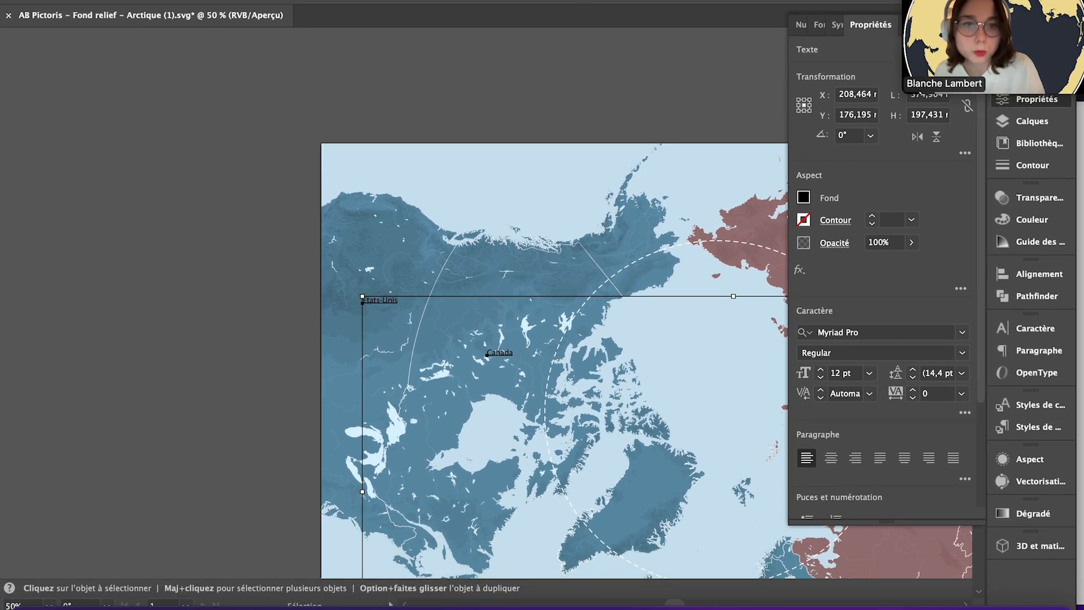
pyautogui.click(921, 326)
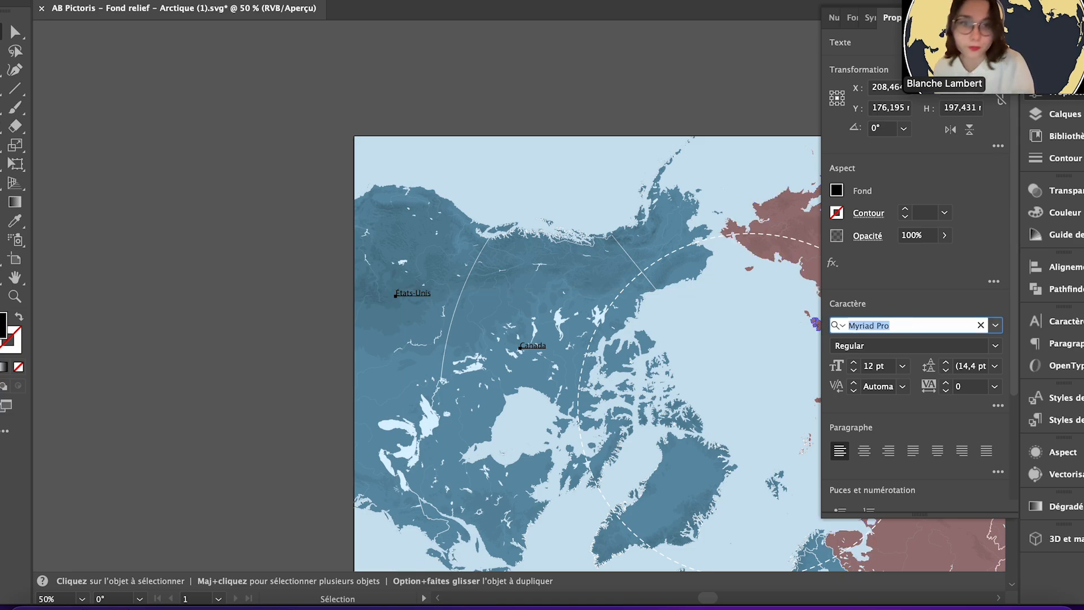
pyautogui.write('gill')
pyautogui.press('Return')
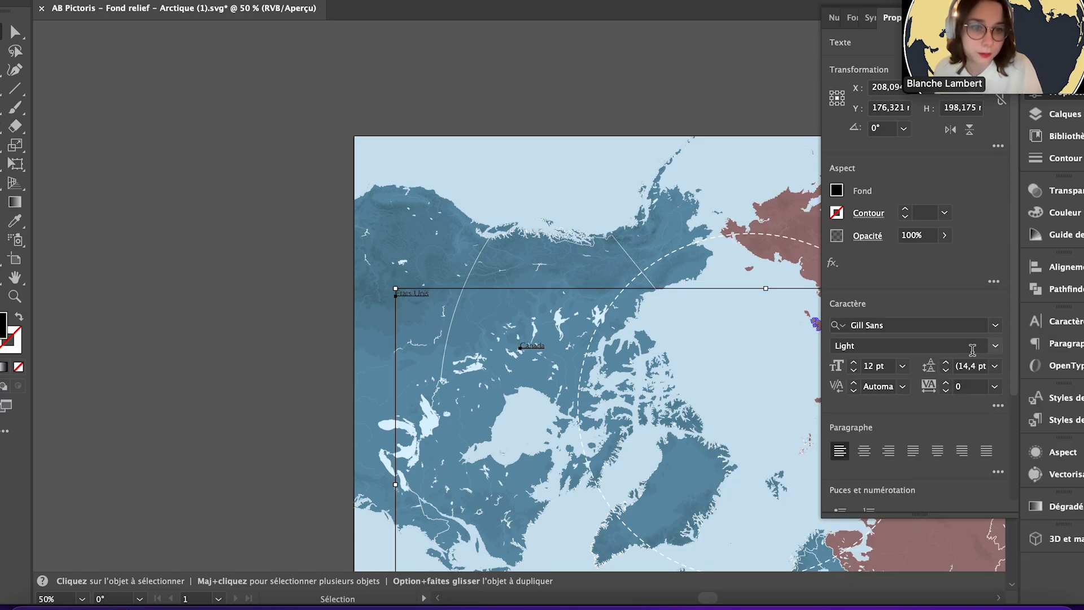
pyautogui.click(994, 351)
pyautogui.click(879, 467)
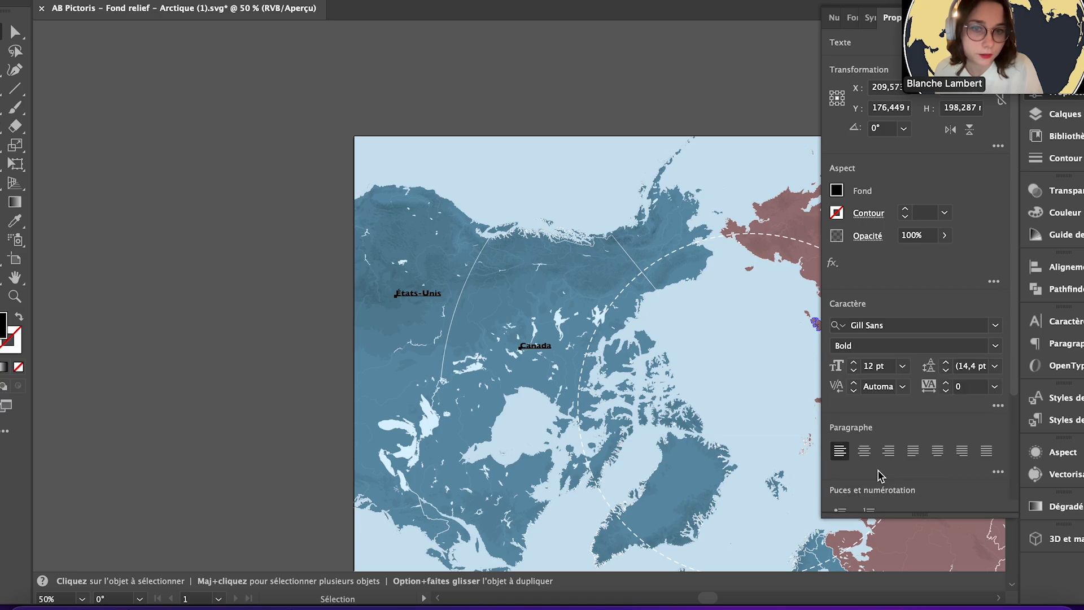
# - Format all selected country labels as 15 pt small caps with a tracking of 200
pyautogui.doubleClick(875, 366)
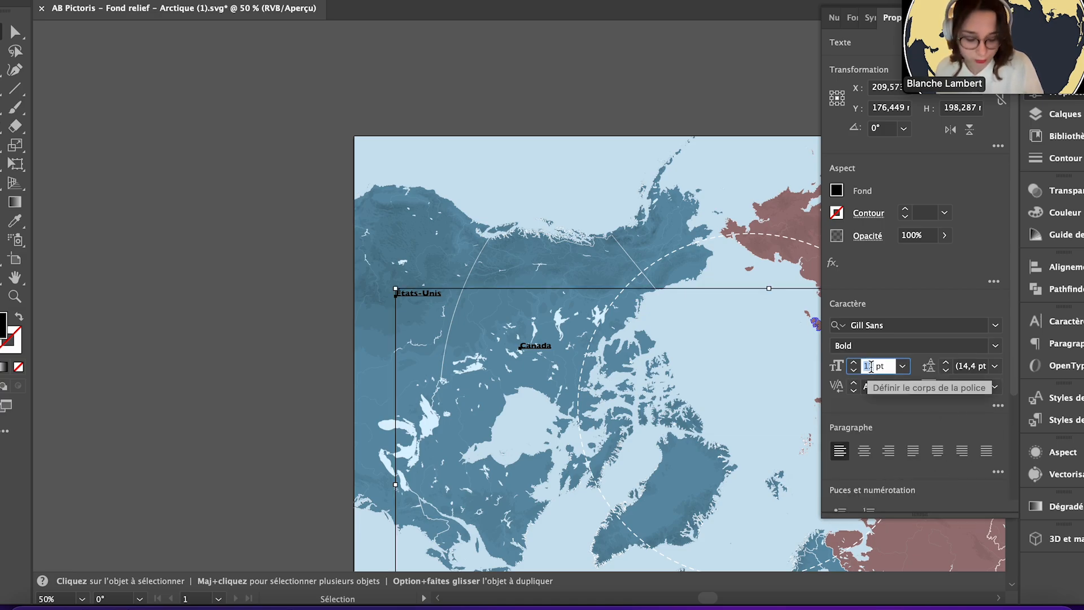
pyautogui.press('Return')
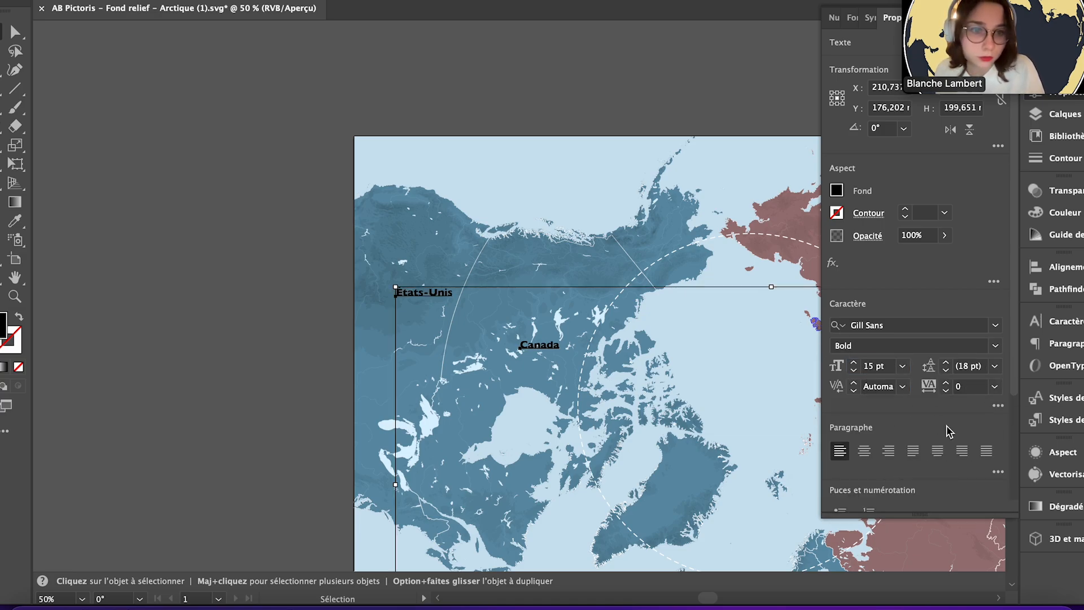
pyautogui.click(998, 407)
pyautogui.click(855, 306)
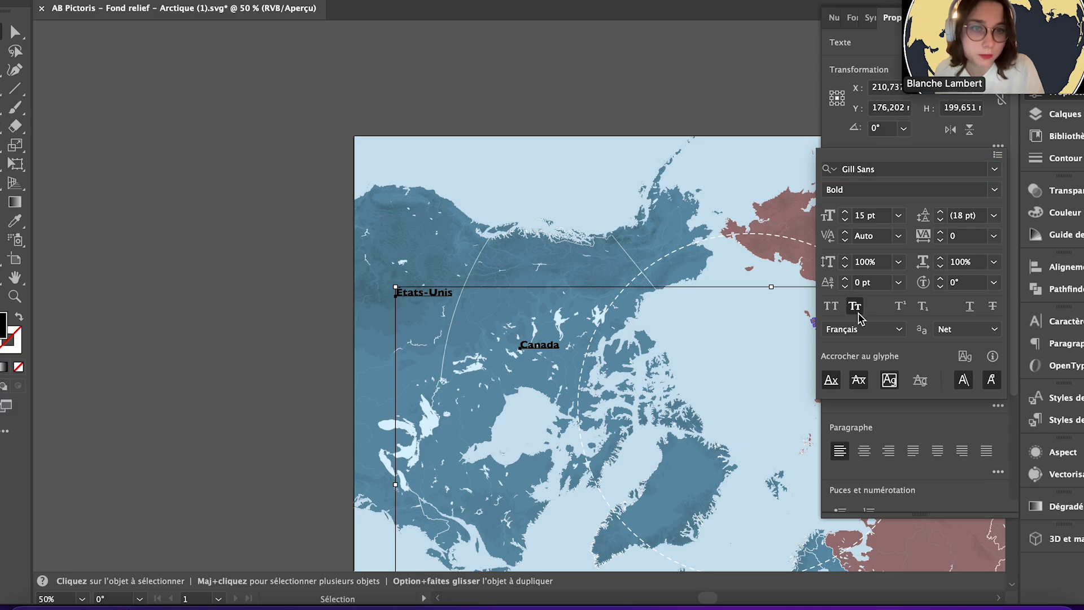
pyautogui.click(955, 237)
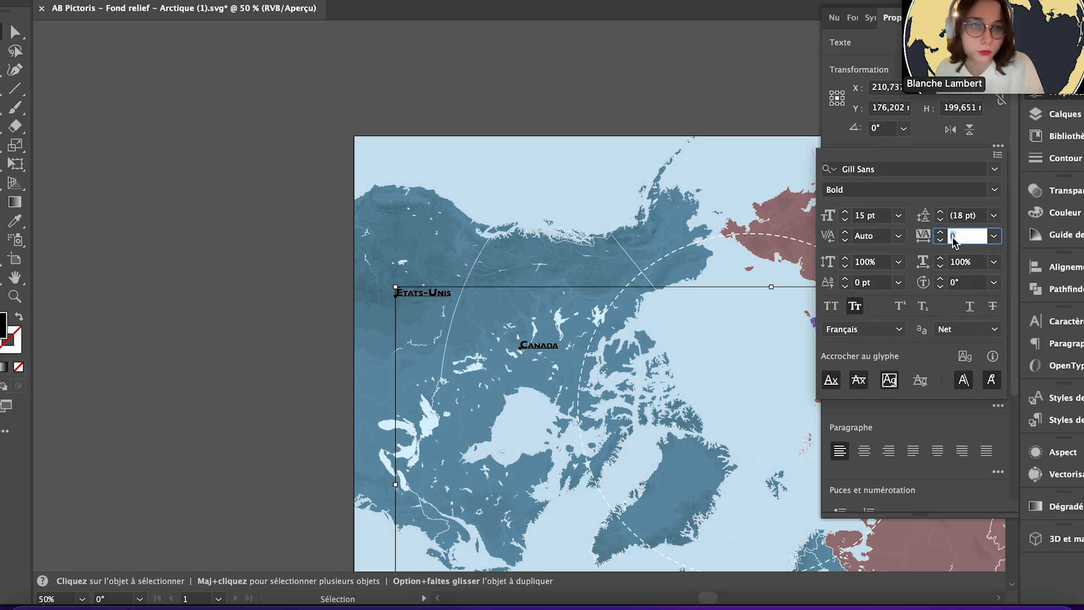
pyautogui.press('Return')
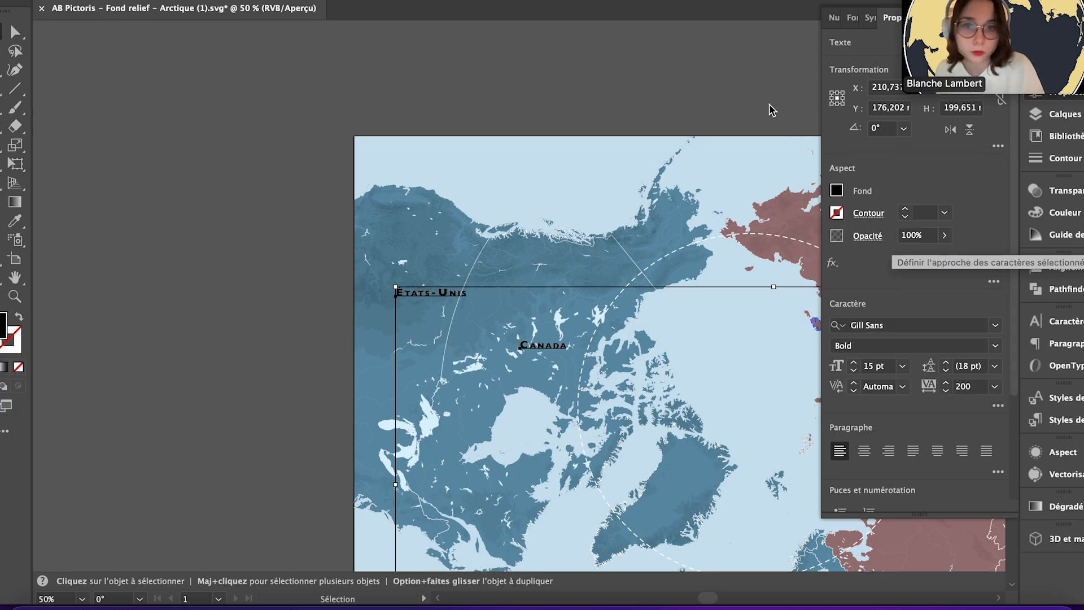
pyautogui.click(618, 32)
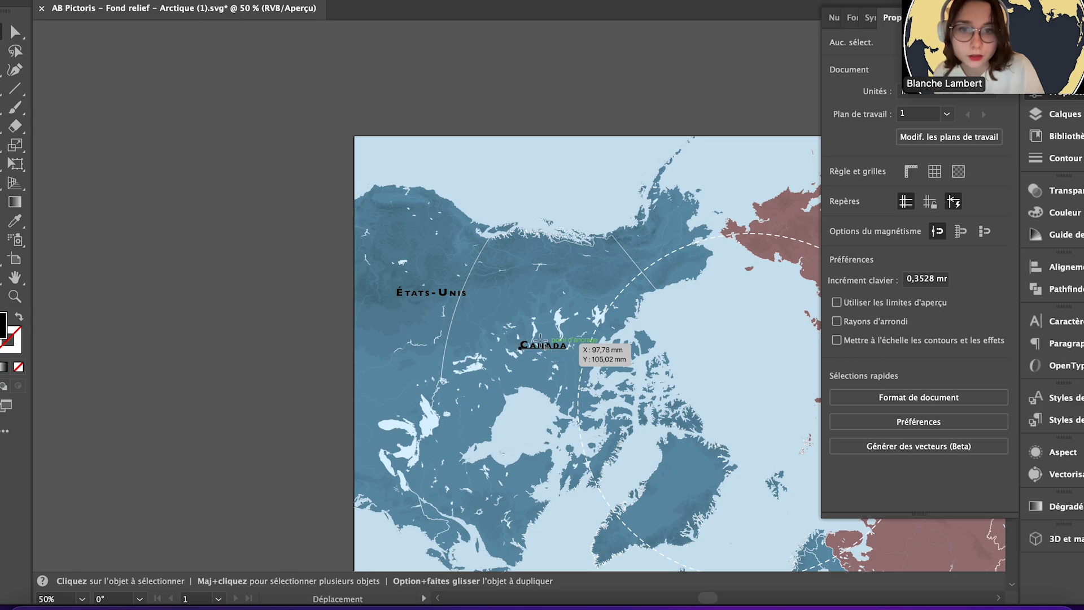
# - Shift the "Canada", "États-Unis", "Kir.", "Tad." and "Russie" labels slightly to the left within their countries
pyautogui.moveTo(548, 350); pyautogui.dragTo(536, 349)
pyautogui.moveTo(436, 298); pyautogui.dragTo(402, 297)
pyautogui.scroll(-3, 356, 403)
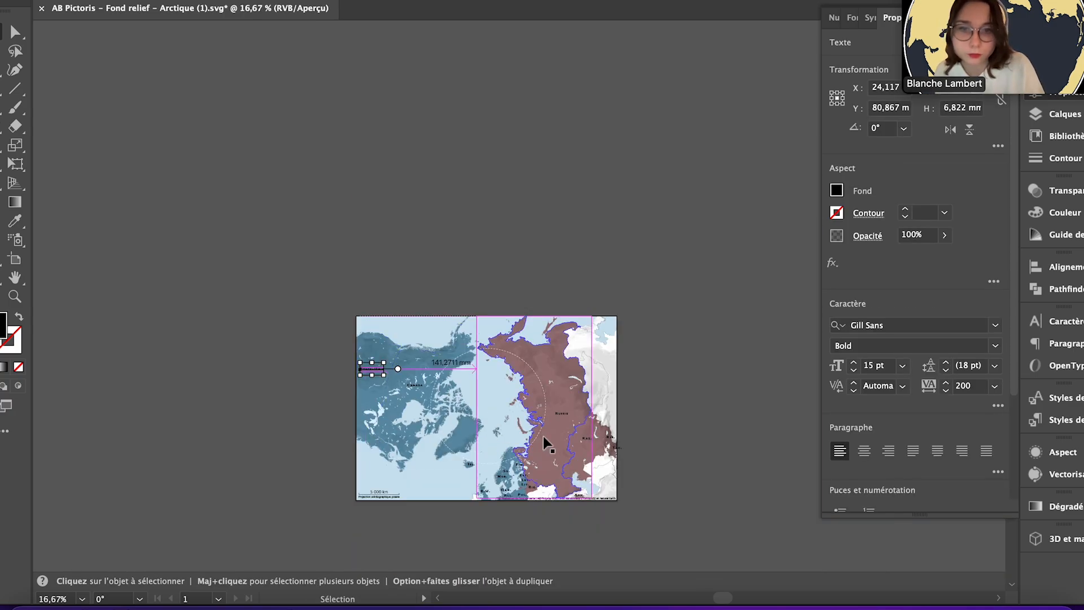
pyautogui.scroll(4, 664, 474)
pyautogui.moveTo(617, 372); pyautogui.dragTo(611, 383)
pyautogui.moveTo(643, 426); pyautogui.dragTo(608, 431)
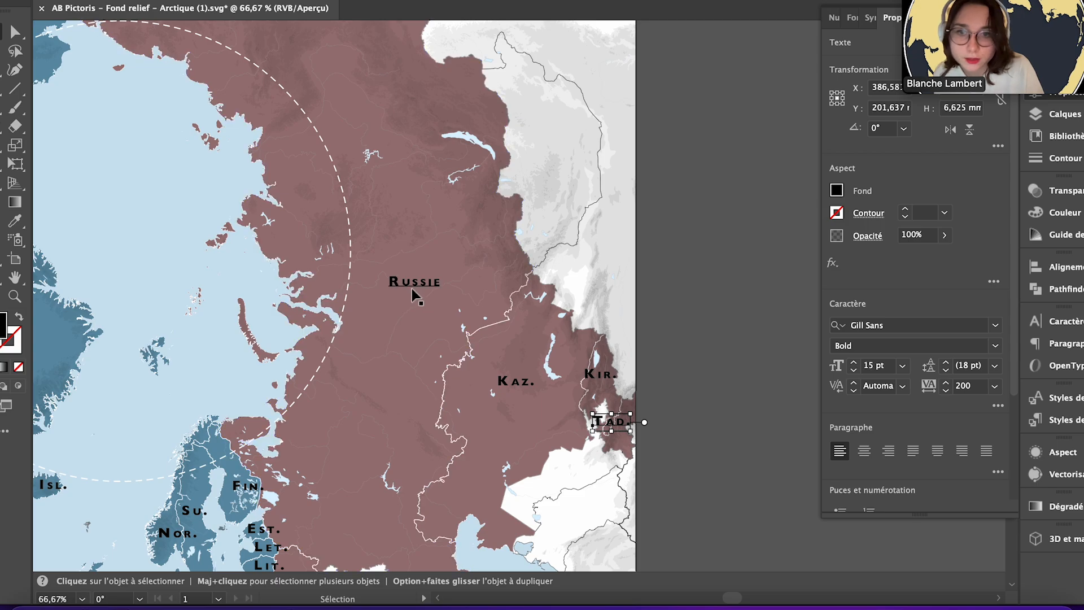
pyautogui.moveTo(411, 289); pyautogui.dragTo(404, 290)
# - Move the "Est.", "Let." and "Lit." labels together about 3.5 mm left and 0.9 mm down over the Baltic states
pyautogui.scroll(-5, 404, 291)
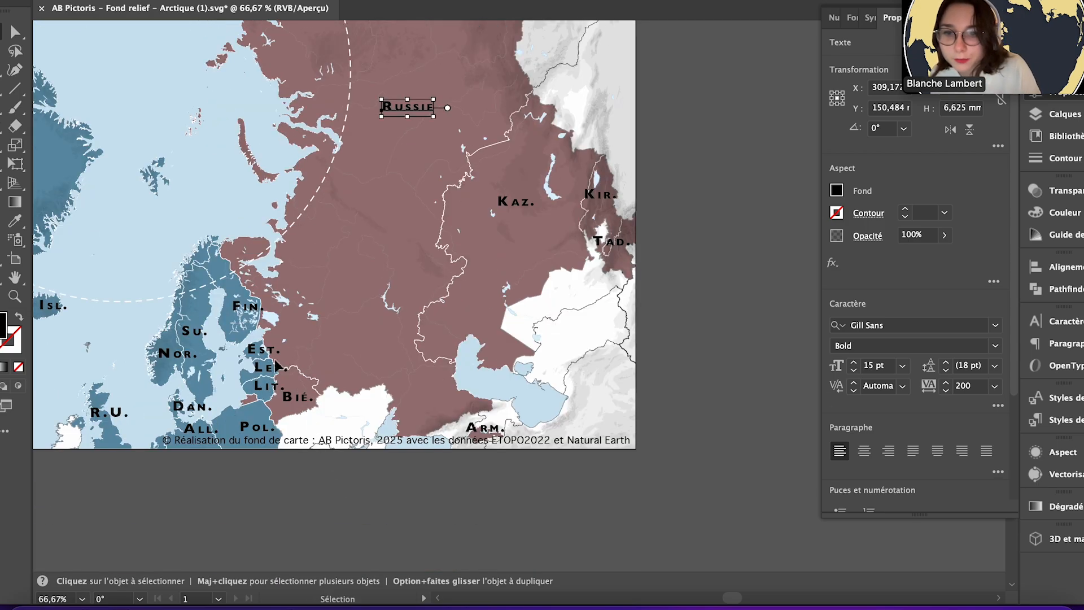
pyautogui.click(267, 370)
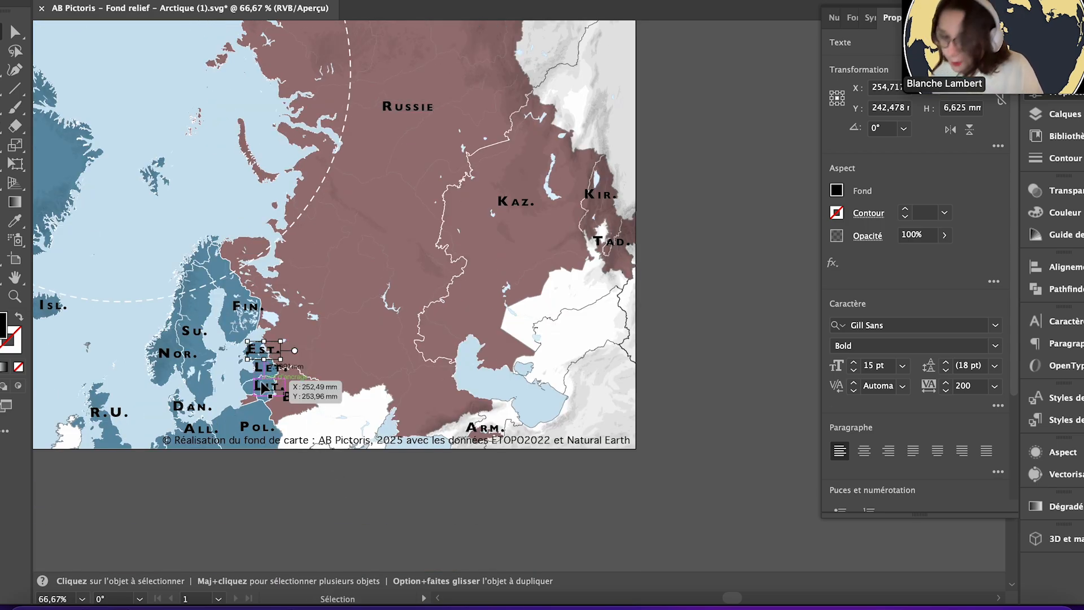
pyautogui.scroll(2, 268, 367)
pyautogui.keyDown('shift'); pyautogui.click(277, 356); pyautogui.keyUp('shift')
pyautogui.keyDown('shift'); pyautogui.click(280, 400); pyautogui.keyUp('shift')
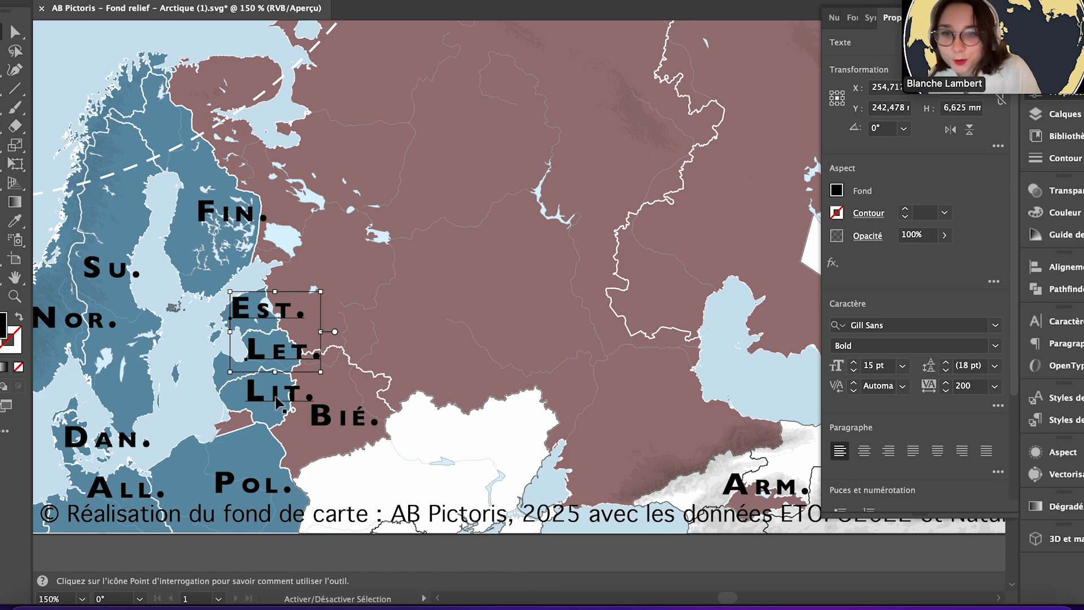
pyautogui.moveTo(280, 399); pyautogui.dragTo(258, 403)
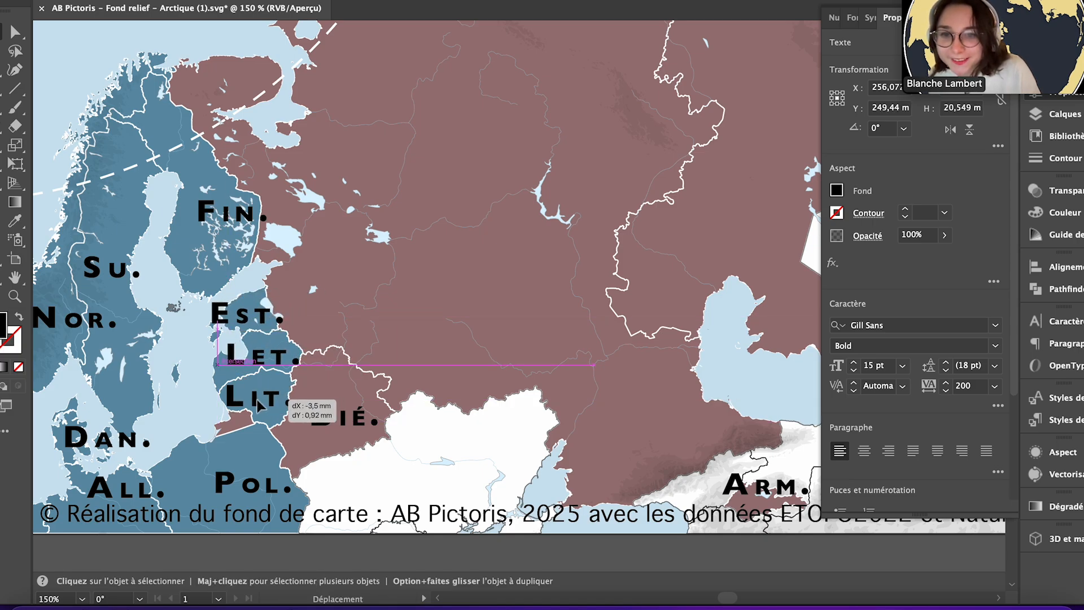
# - Shift the "Pol.", "All.", "Dan.", "Nor.", "Su." and "Fin." labels slightly left to center each one over its country
pyautogui.moveTo(257, 485); pyautogui.dragTo(237, 483)
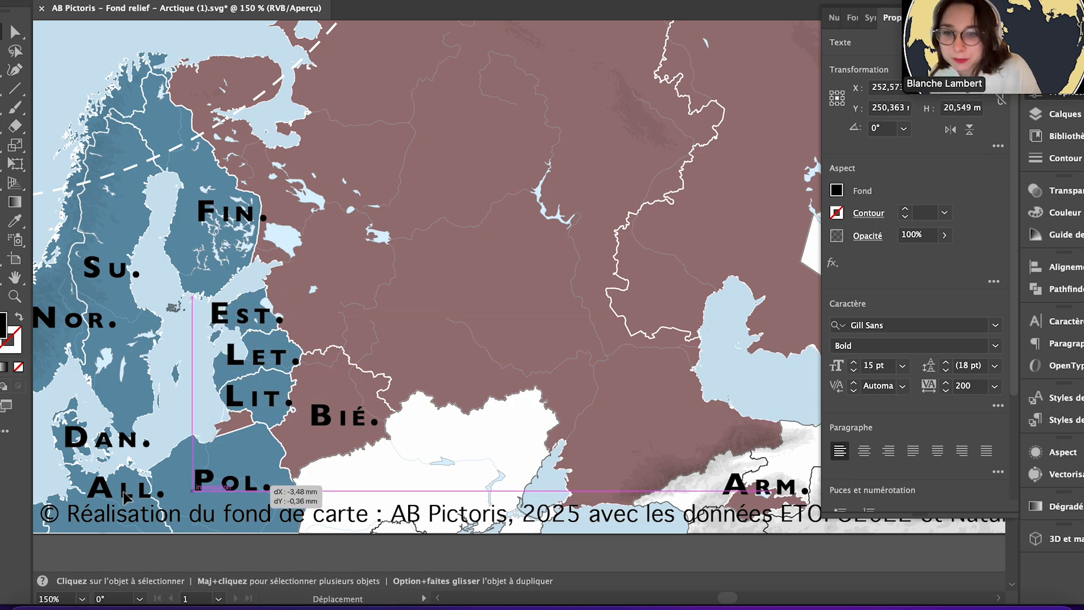
pyautogui.moveTo(123, 492); pyautogui.dragTo(106, 493)
pyautogui.moveTo(119, 446); pyautogui.dragTo(100, 450)
pyautogui.moveTo(115, 319); pyautogui.dragTo(95, 316)
pyautogui.moveTo(120, 271); pyautogui.dragTo(110, 273)
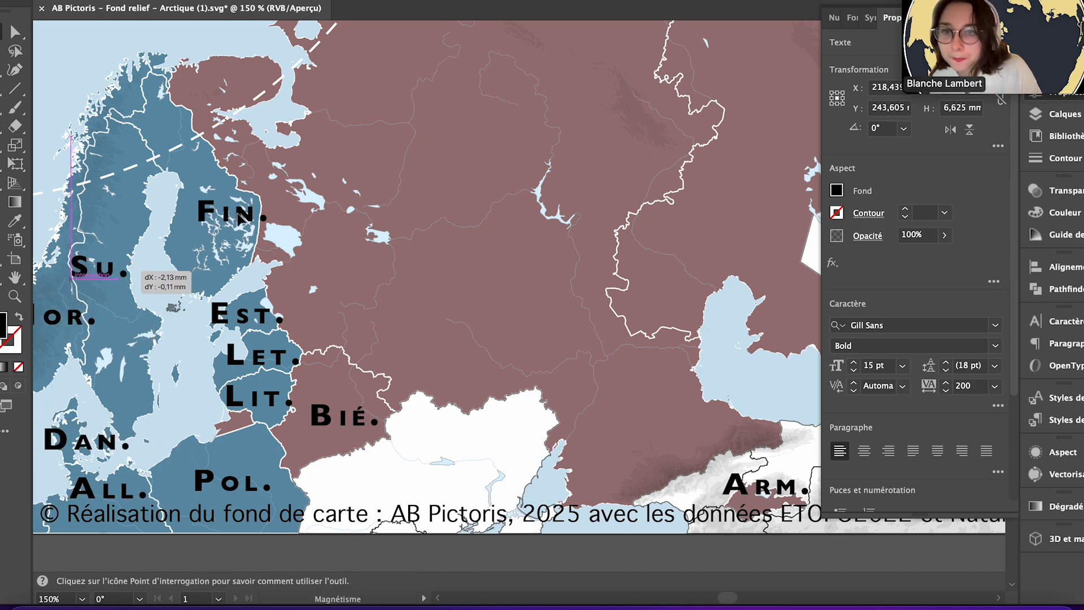
pyautogui.moveTo(242, 218); pyautogui.dragTo(220, 229)
# - Nudge the "Isl." label left over Iceland and the "Bié." label slightly up within Belarus
pyautogui.scroll(-1, 384, 353)
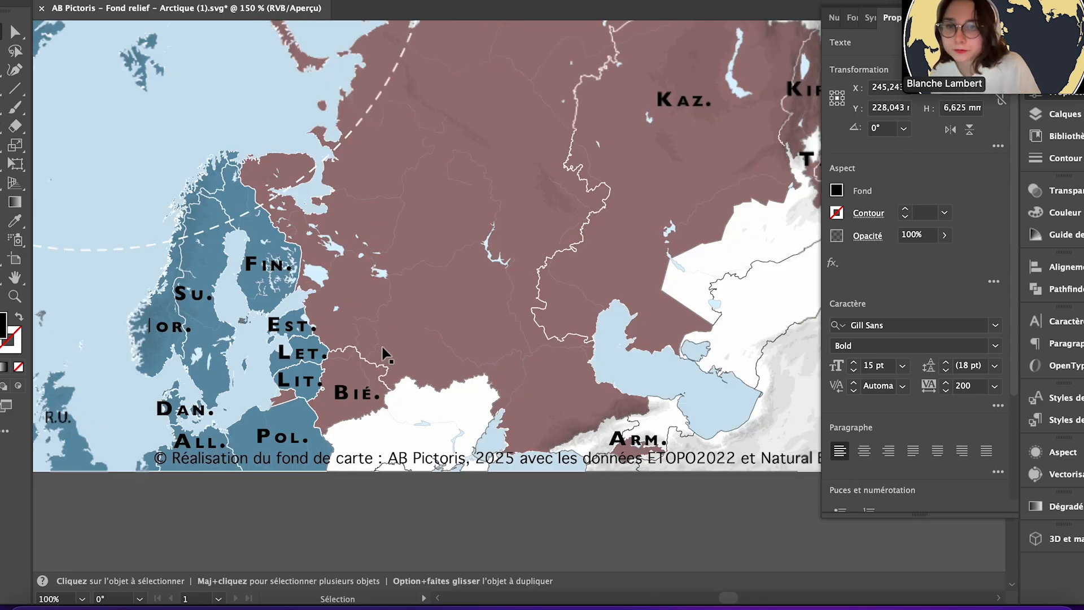
pyautogui.scroll(-1, 384, 352)
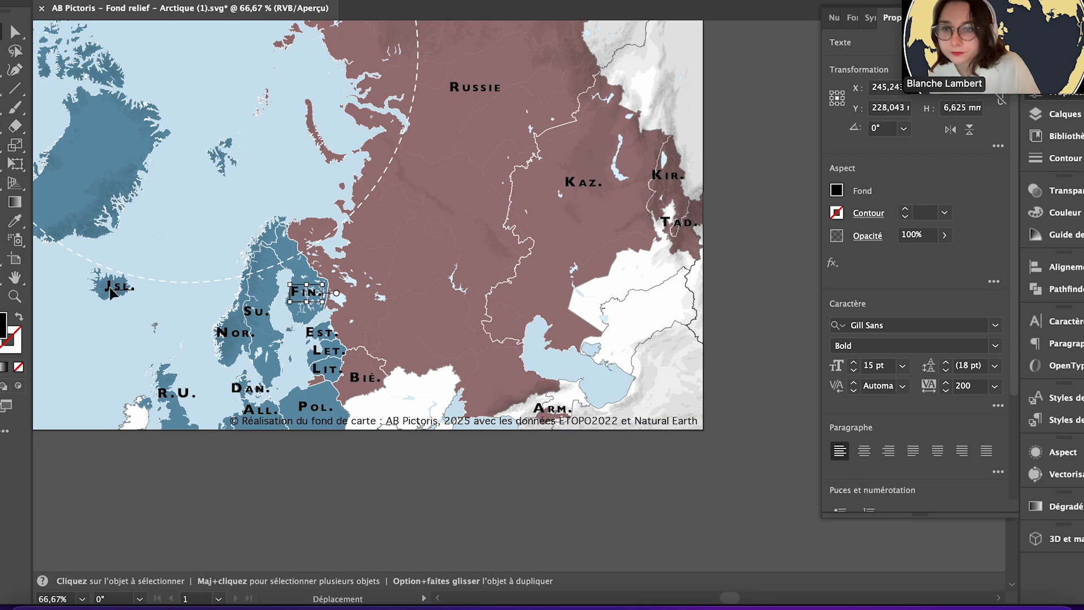
pyautogui.moveTo(111, 293); pyautogui.dragTo(101, 292)
pyautogui.scroll(-2, 539, 533)
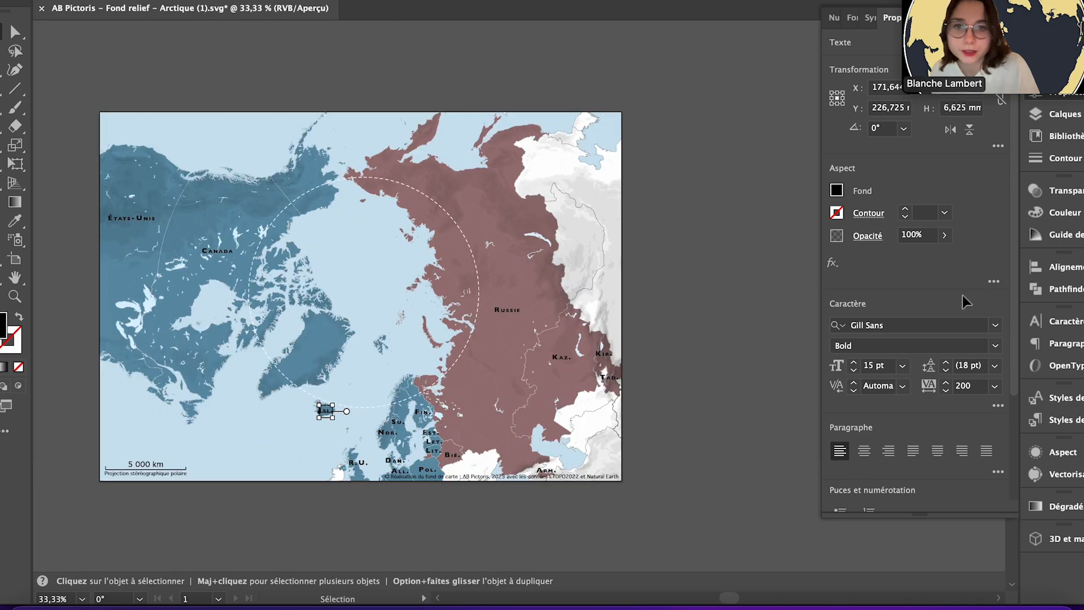
pyautogui.scroll(1, 556, 384)
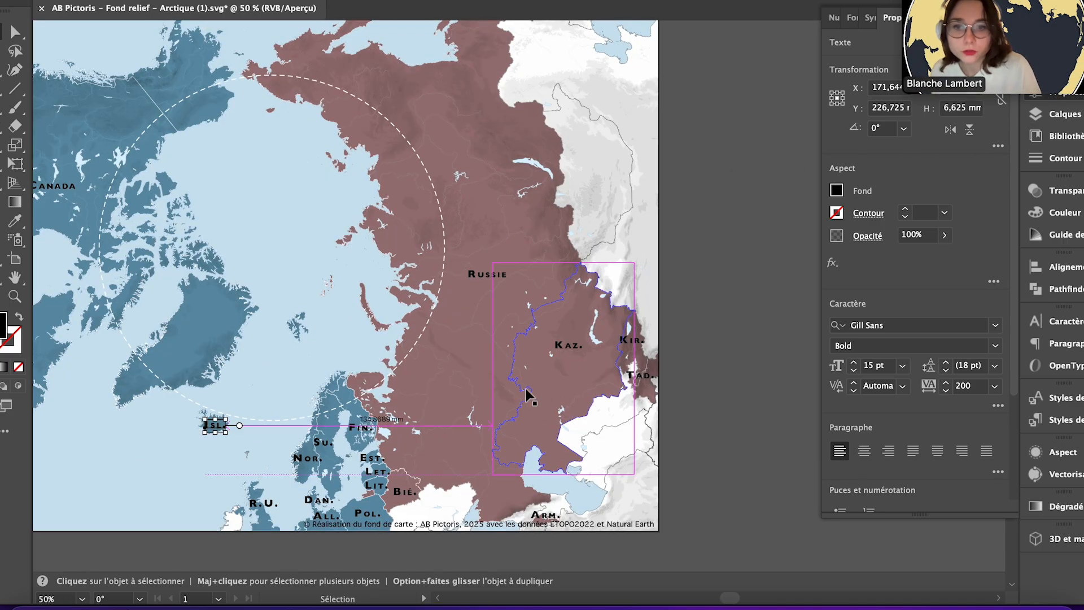
pyautogui.scroll(3, 432, 501)
pyautogui.moveTo(394, 468); pyautogui.dragTo(391, 455)
pyautogui.scroll(-3, 391, 455)
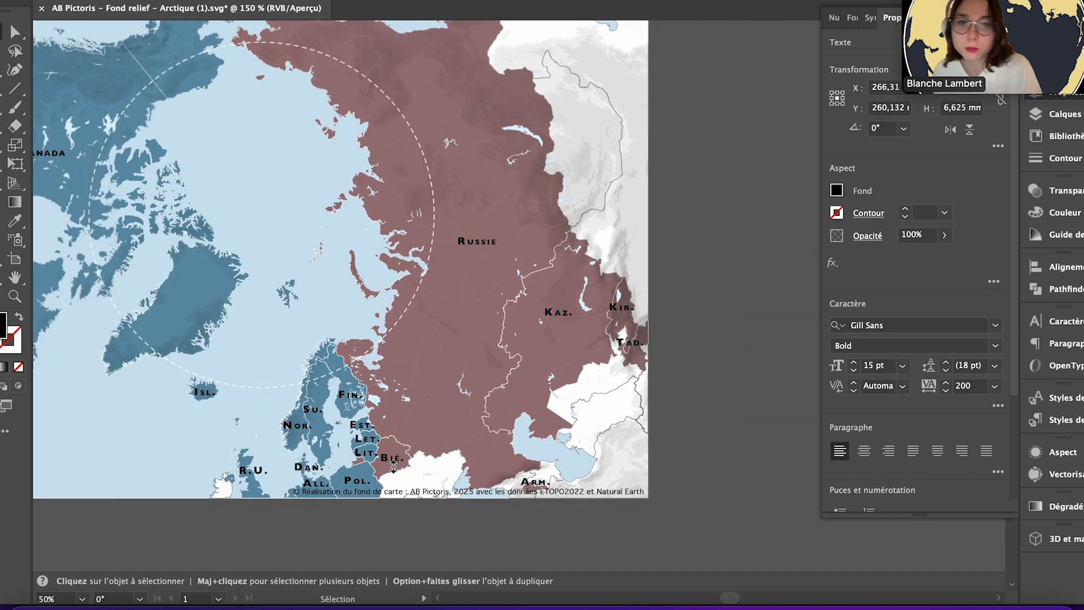
# - Add "Russie", "Kaz.", "Kir.", "Tad." and "Arm." to the selected "Bié." label and convert them all to outlines
pyautogui.keyDown('shift'); pyautogui.click(478, 242); pyautogui.keyUp('shift')
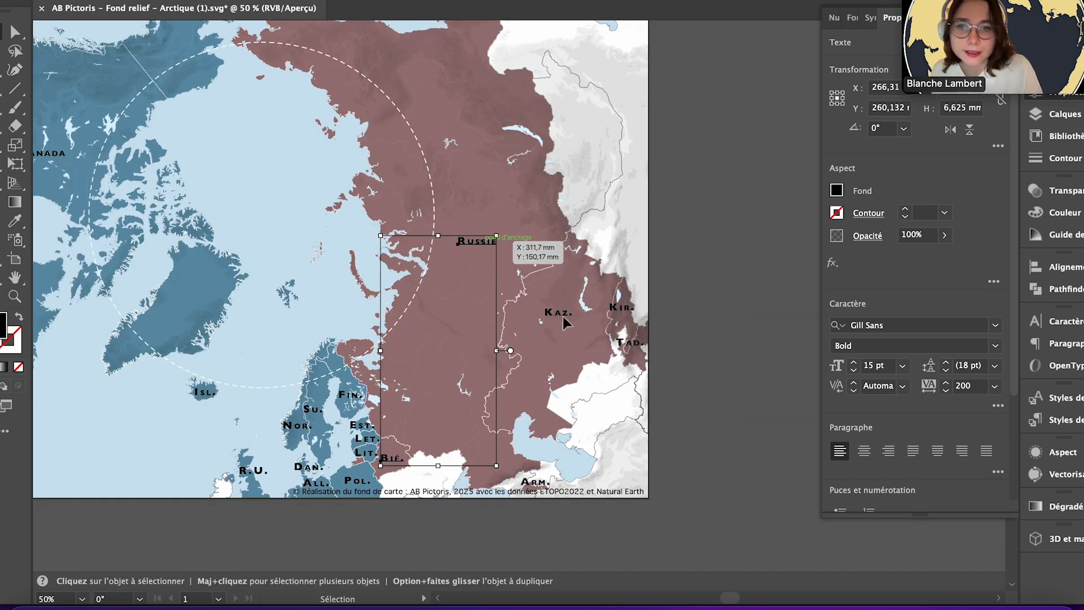
pyautogui.keyDown('shift'); pyautogui.click(588, 321); pyautogui.keyUp('shift')
pyautogui.keyDown('shift'); pyautogui.click(645, 349); pyautogui.keyUp('shift')
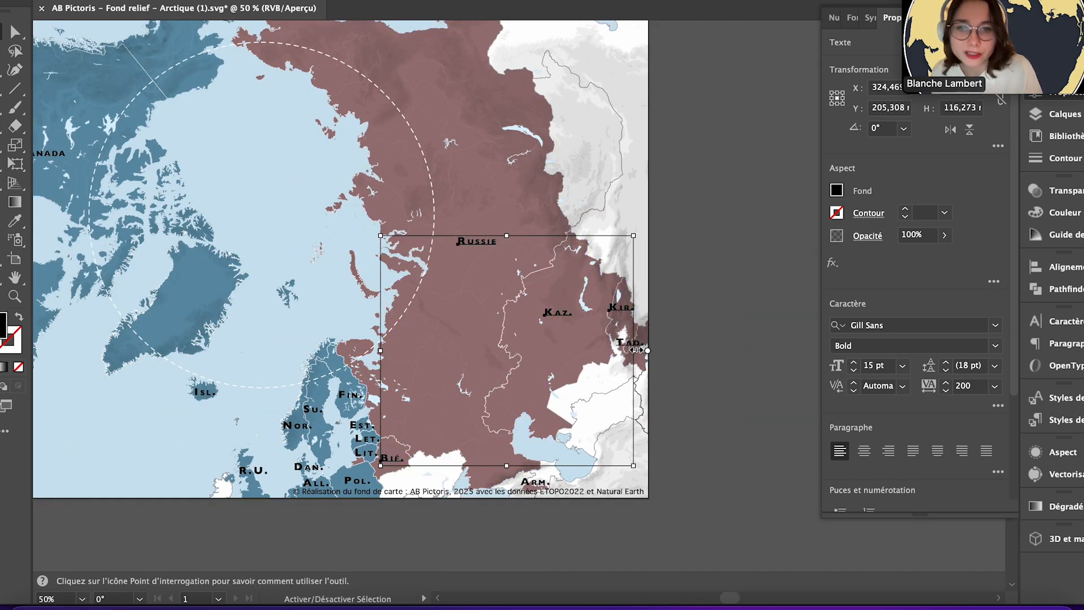
pyautogui.keyDown('shift'); pyautogui.click(546, 483); pyautogui.keyUp('shift')
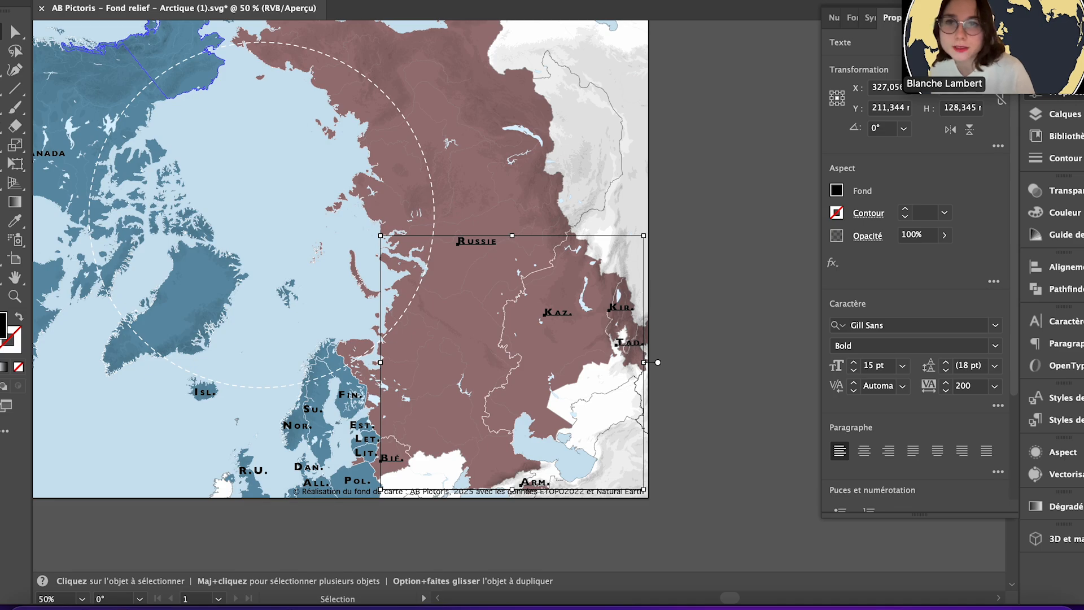
pyautogui.click(232, 0)
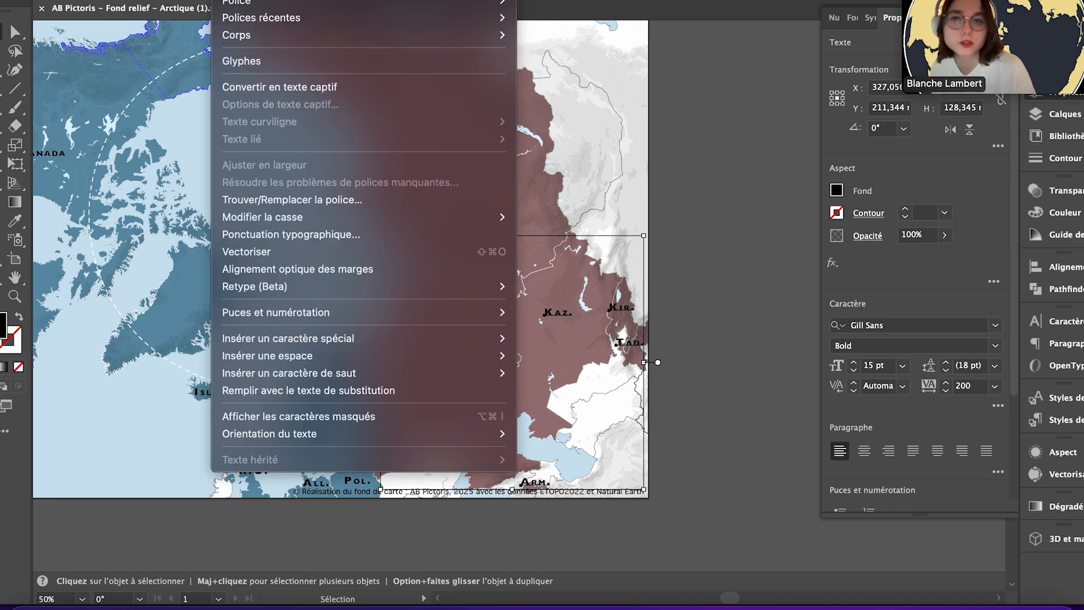
pyautogui.click(393, 251)
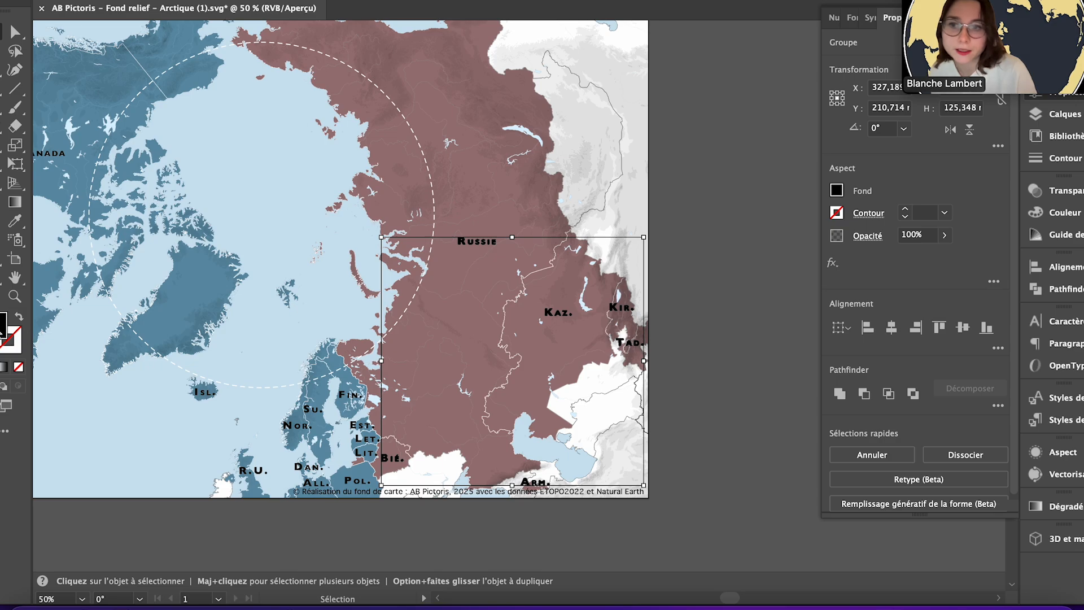
# - Fill the outlined labels of the red countries with white (ffffff)
pyautogui.doubleClick(3, 327)
pyautogui.write('ffffff')
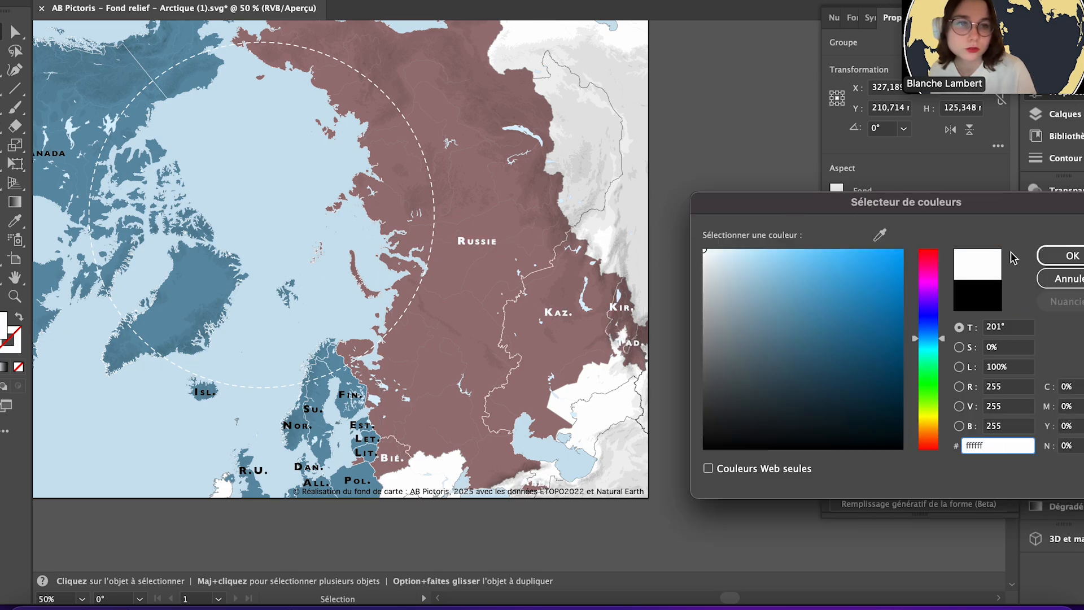
pyautogui.click(1071, 255)
# - Give the red countries' labels a dark red 662828 stroke and display the stroke settings
pyautogui.doubleClick(14, 349)
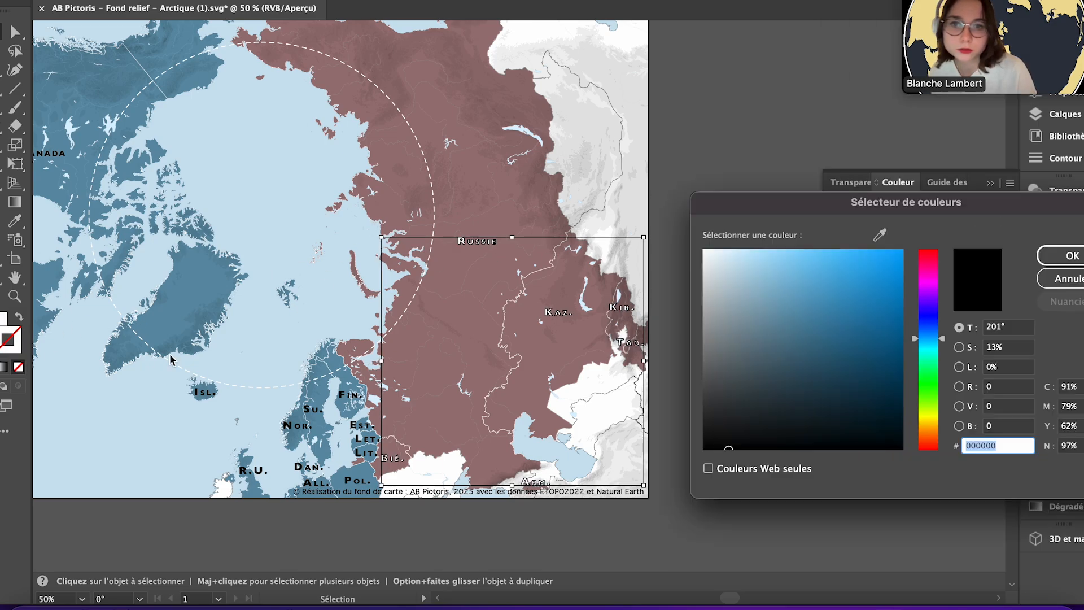
pyautogui.moveTo(927, 260); pyautogui.dragTo(918, 242)
pyautogui.click(826, 369)
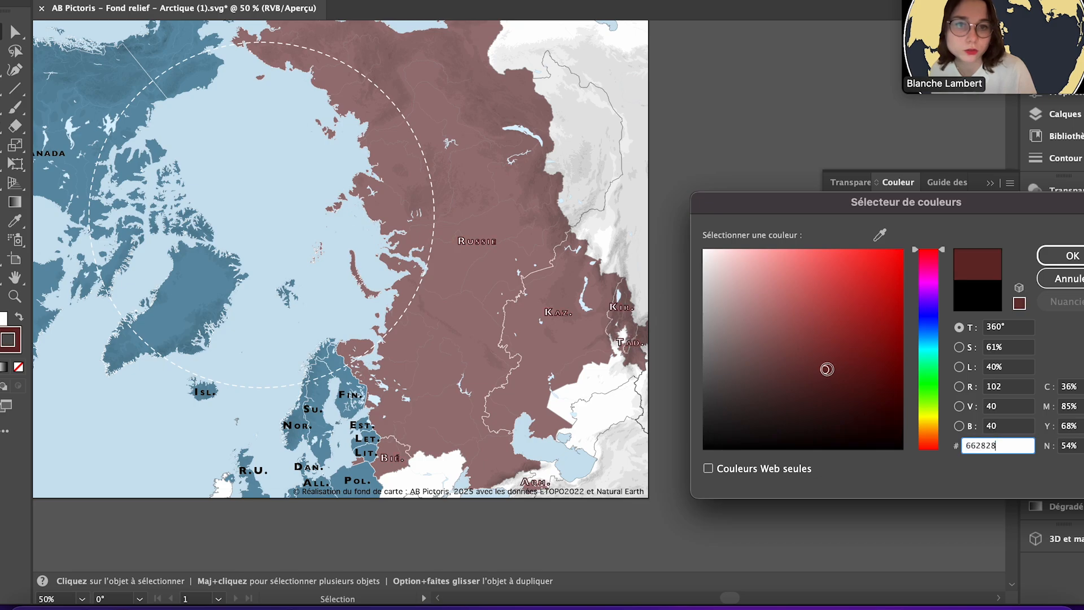
pyautogui.click(1071, 256)
pyautogui.click(1063, 158)
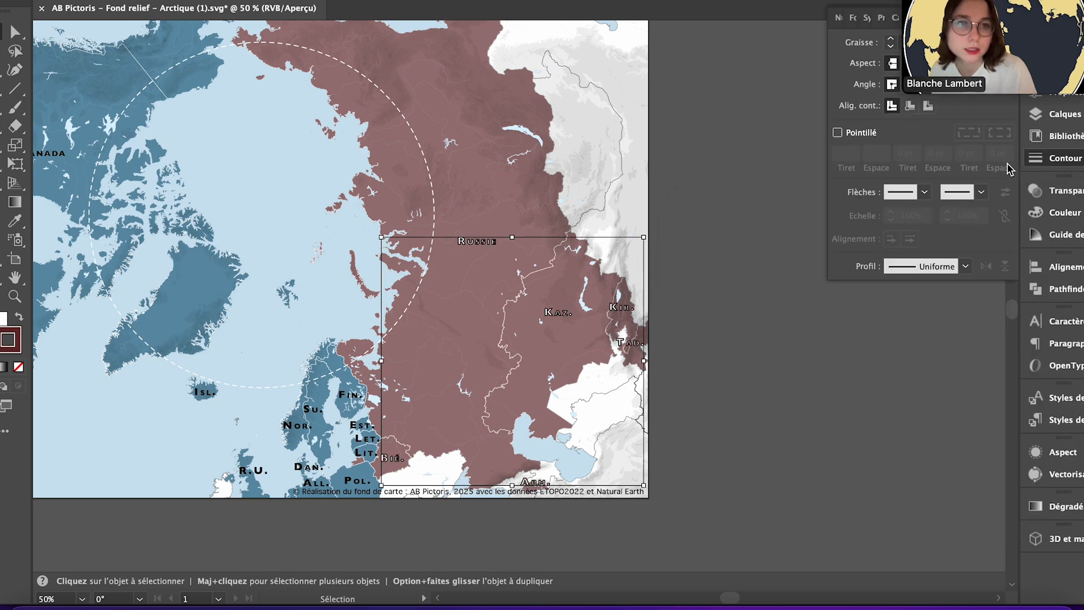
pyautogui.click(747, 442)
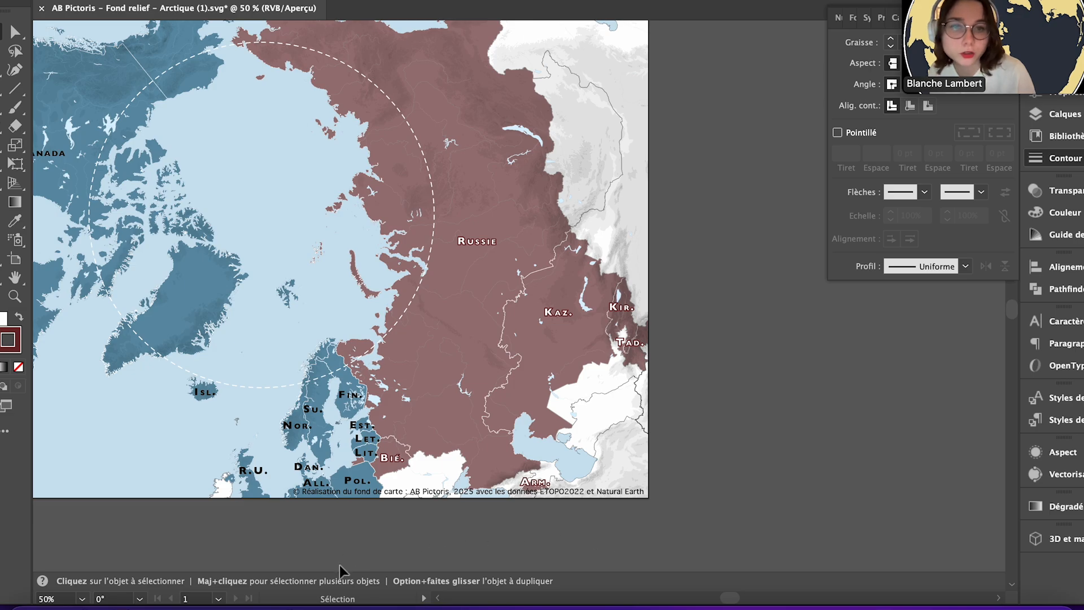
# - Select "Fin.", "Su." and "Nor." and extend the selection to all the other matching black labels of the blue countries
pyautogui.click(351, 395)
pyautogui.keyDown('shift'); pyautogui.click(315, 412); pyautogui.keyUp('shift')
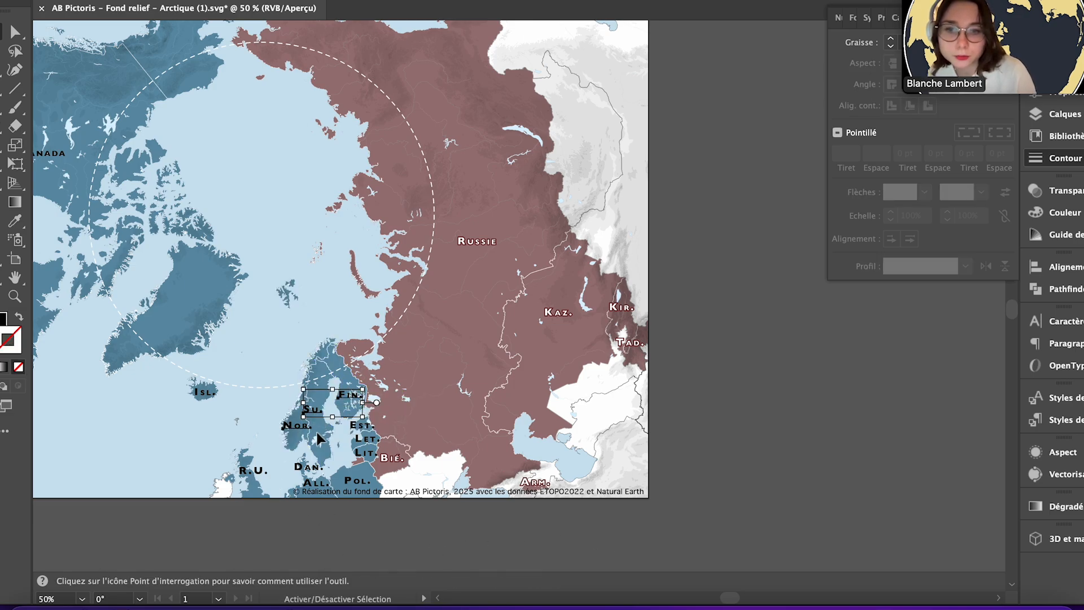
pyautogui.keyDown('shift'); pyautogui.click(310, 428); pyautogui.keyUp('shift')
pyautogui.click(276, 1)
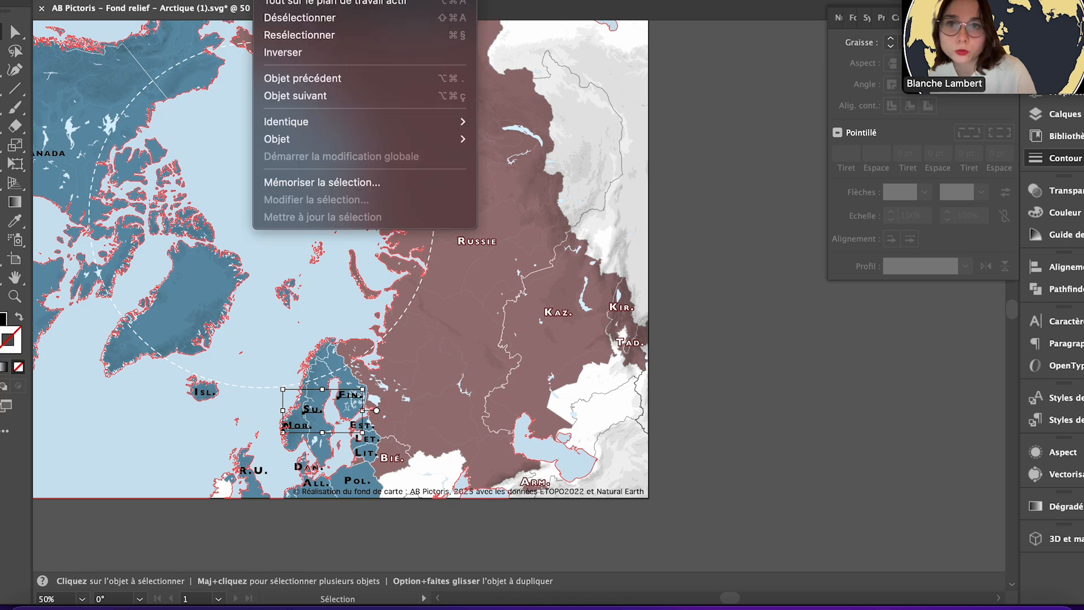
pyautogui.moveTo(377, 122)
pyautogui.click(637, 416)
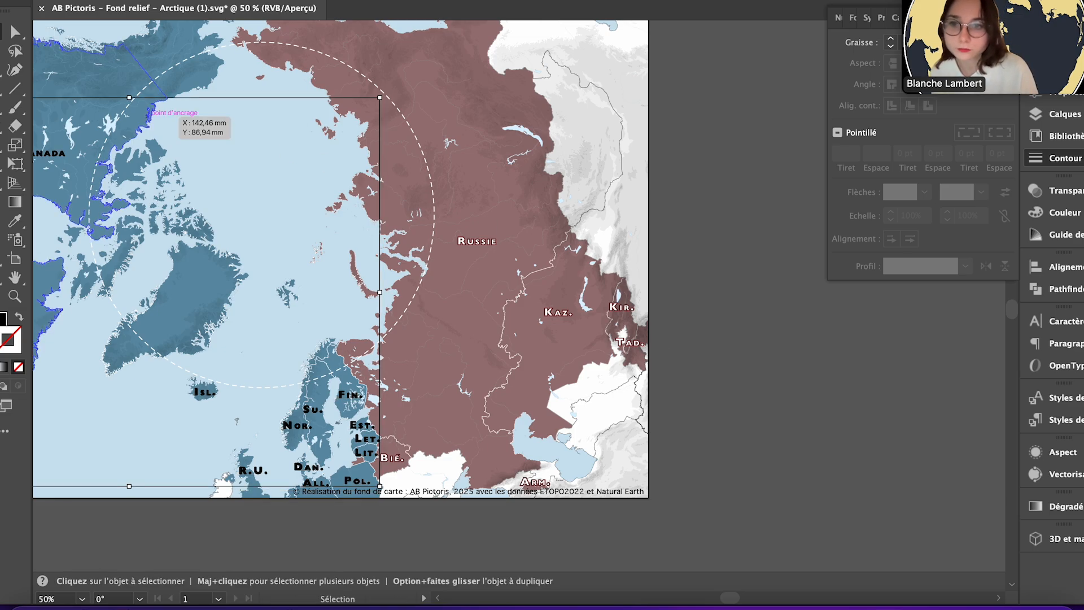
# - Fill the selected labels of the blue countries with white (ffffff)
pyautogui.doubleClick(2, 323)
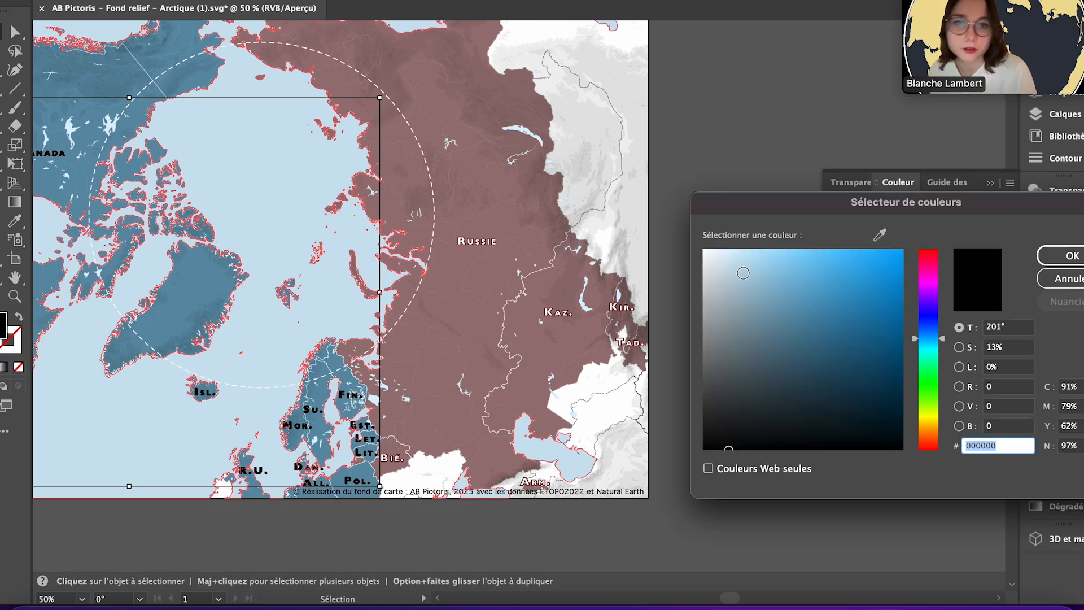
pyautogui.write('ffffff')
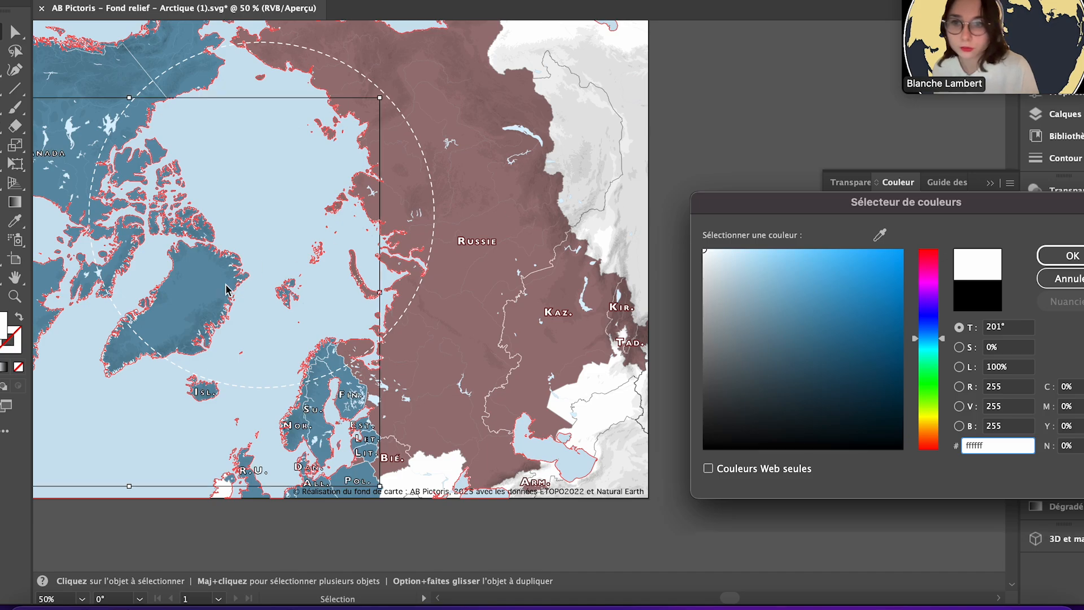
pyautogui.press('Return')
# - Give the blue countries' selected labels a dark blue 40687c stroke, display the stroke settings and deselect the labels
pyautogui.doubleClick(19, 343)
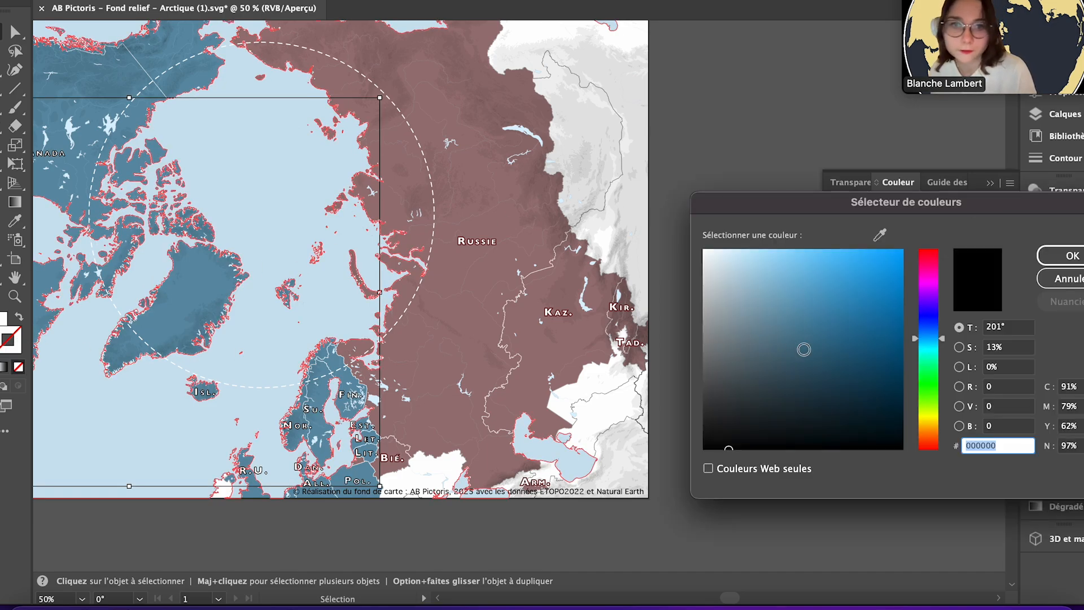
pyautogui.write('40687c')
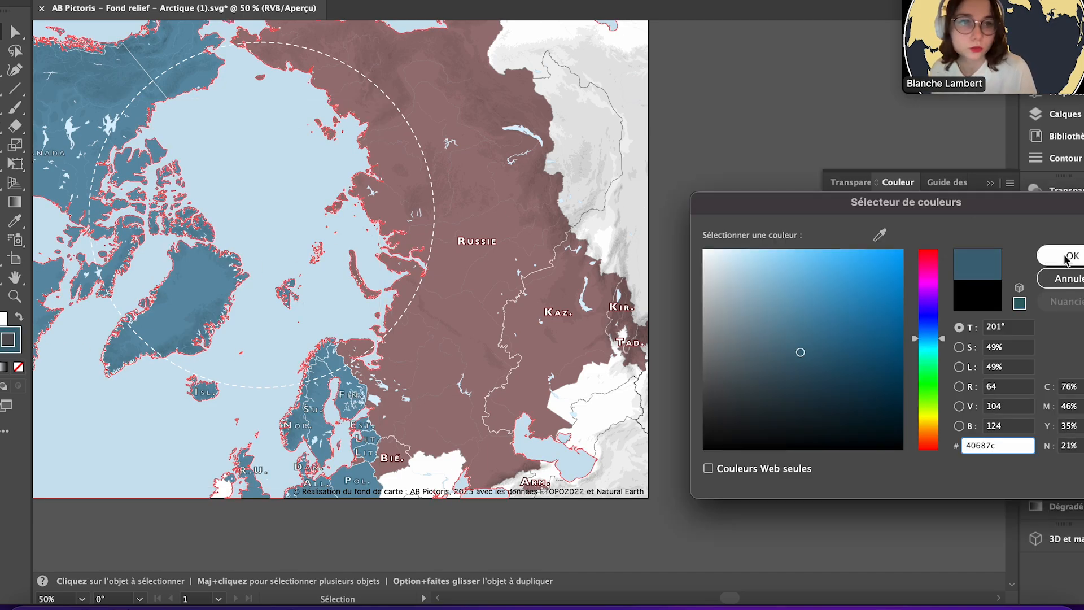
pyautogui.click(1060, 255)
pyautogui.click(1048, 161)
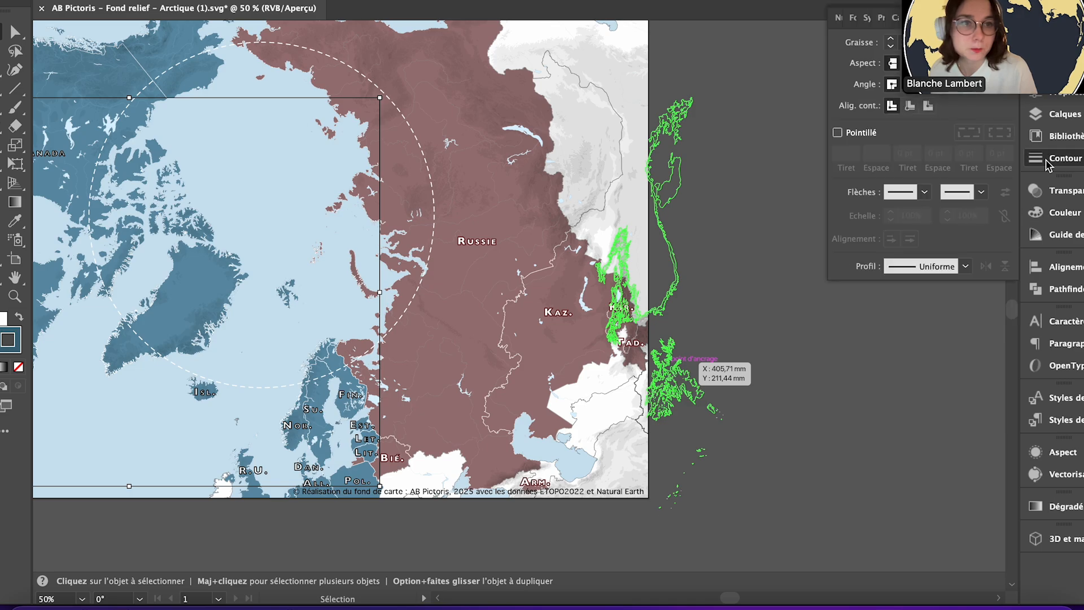
pyautogui.click(126, 161)
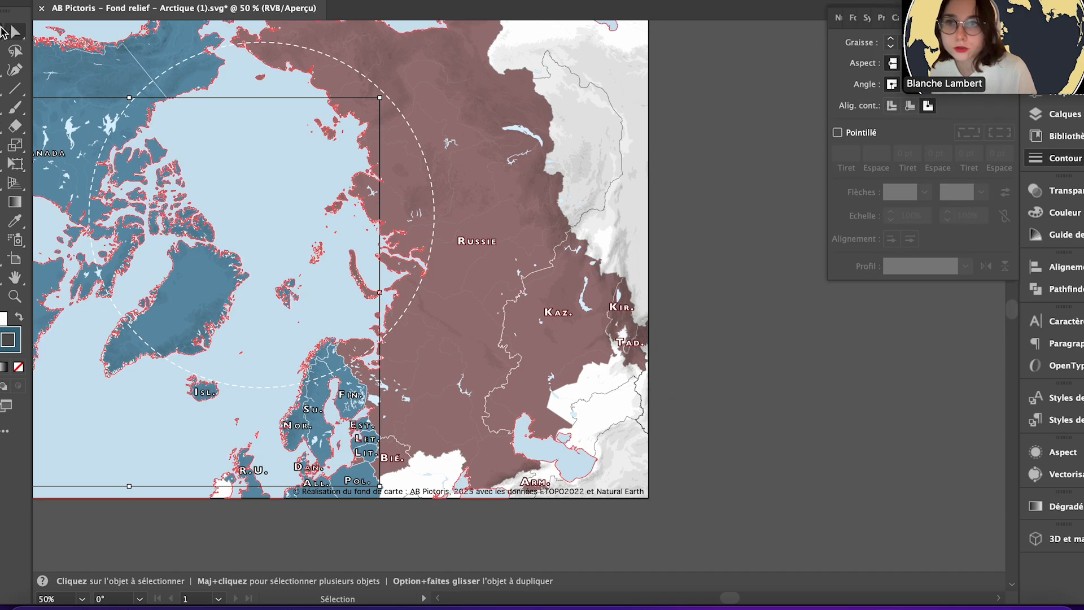
pyautogui.click(807, 350)
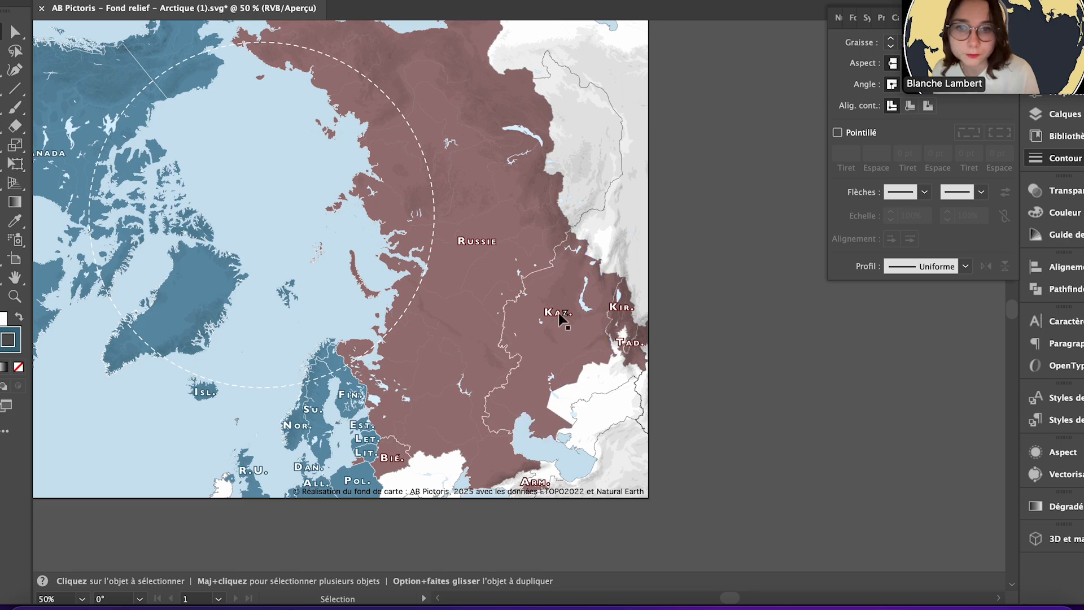
# - Move the "Kaz." label slightly lower within its country's outline
pyautogui.moveTo(561, 315); pyautogui.dragTo(565, 329)
pyautogui.click(817, 367)
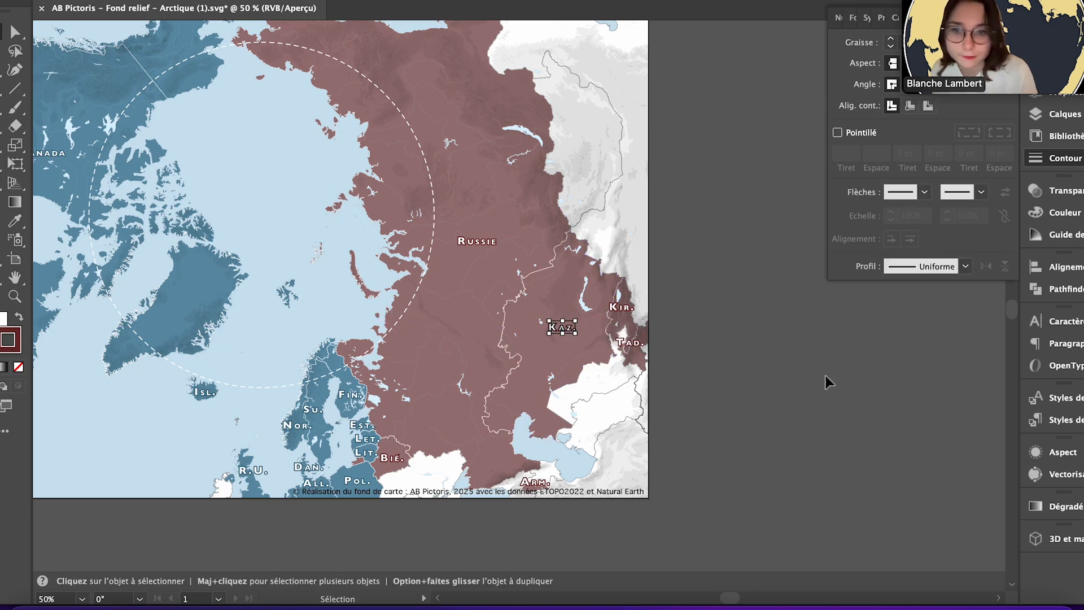
pyautogui.scroll(-1, 835, 392)
pyautogui.scroll(1, 333, 207)
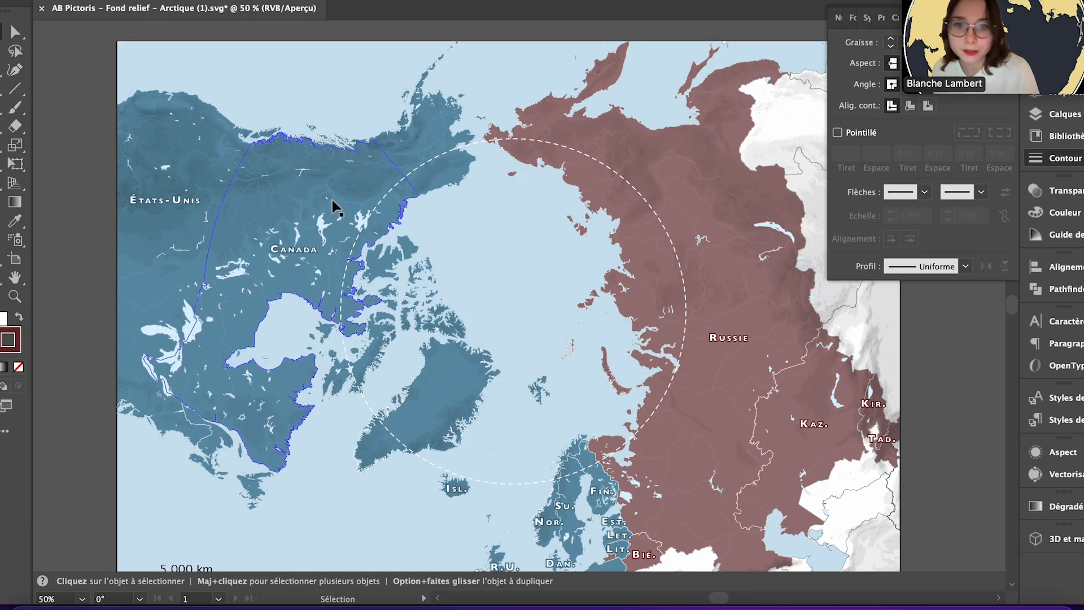
pyautogui.scroll(-1, 334, 206)
pyautogui.scroll(1, 533, 255)
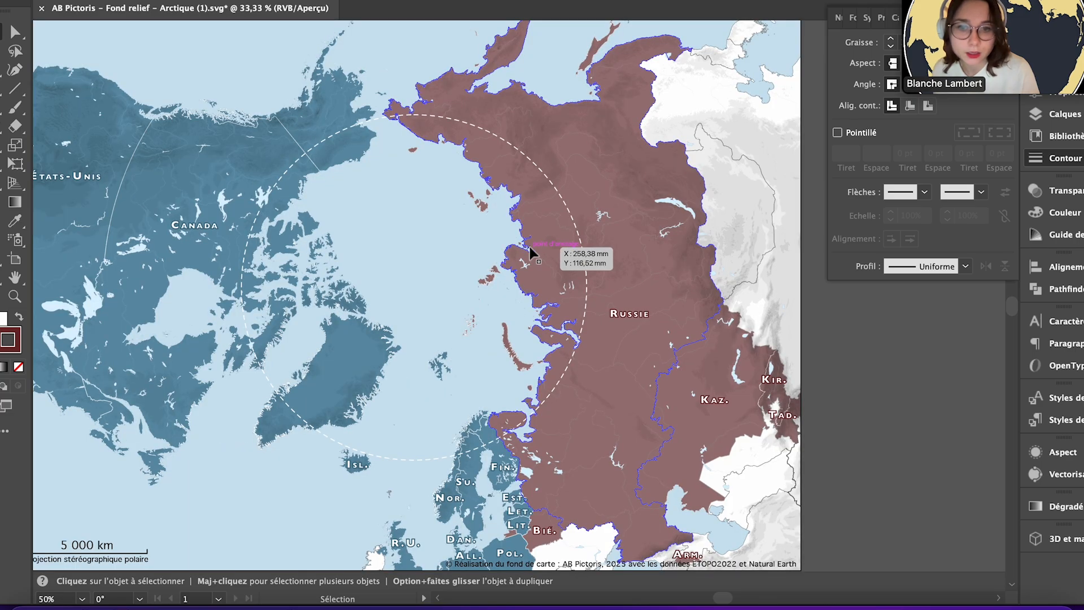
# - Apply a drop shadow to the whole "Noms de pays" layer: Produit mode, 30% opacity, 0,5 mm X and Y offsets, 1 mm blur, black
pyautogui.click(1065, 114)
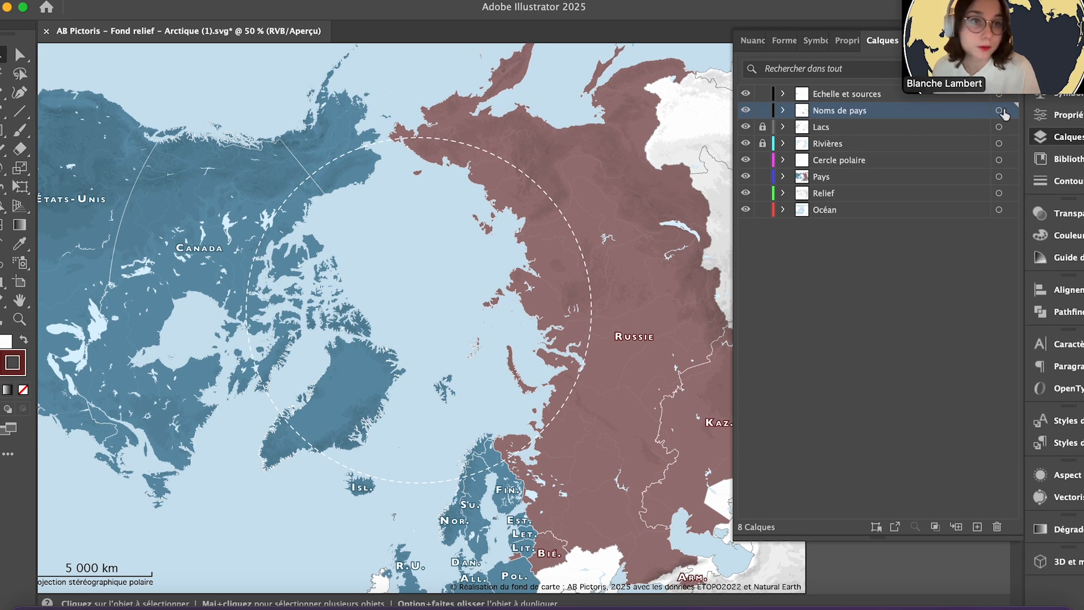
pyautogui.click(1000, 111)
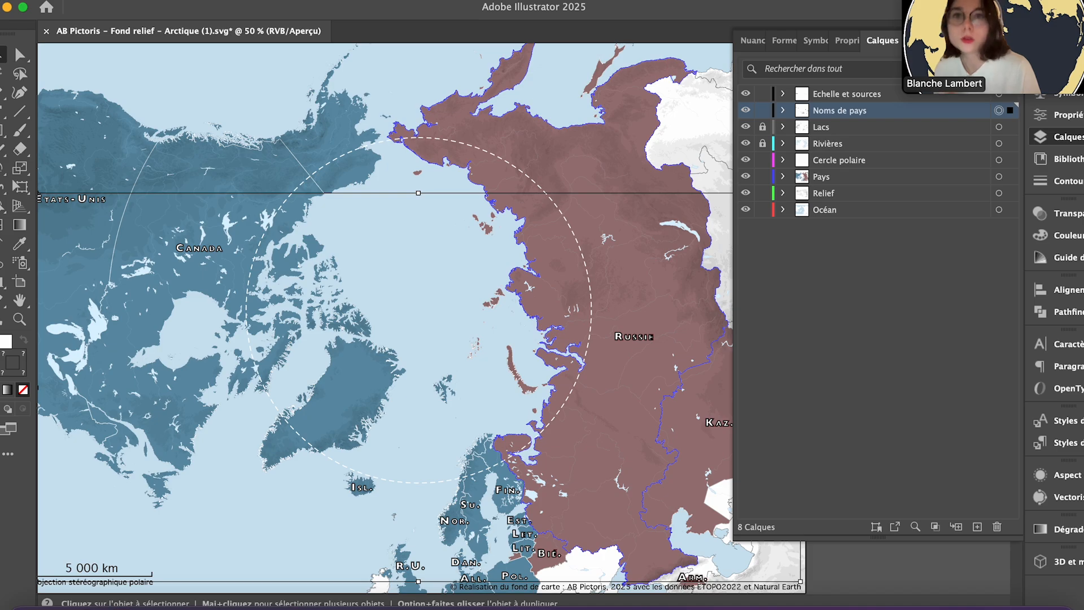
pyautogui.click(334, 1)
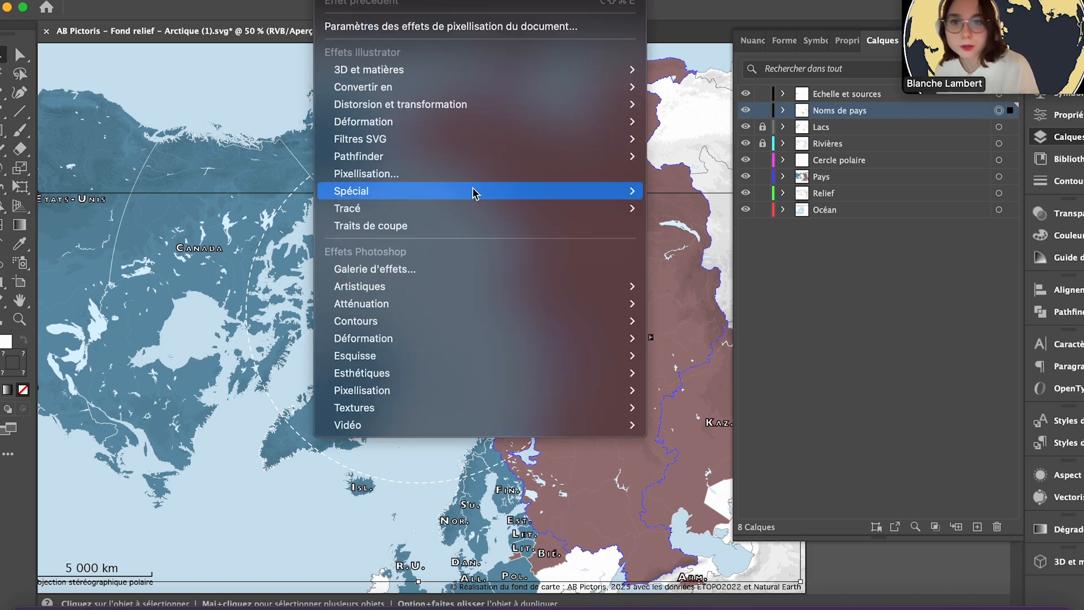
pyautogui.moveTo(475, 191)
pyautogui.click(728, 277)
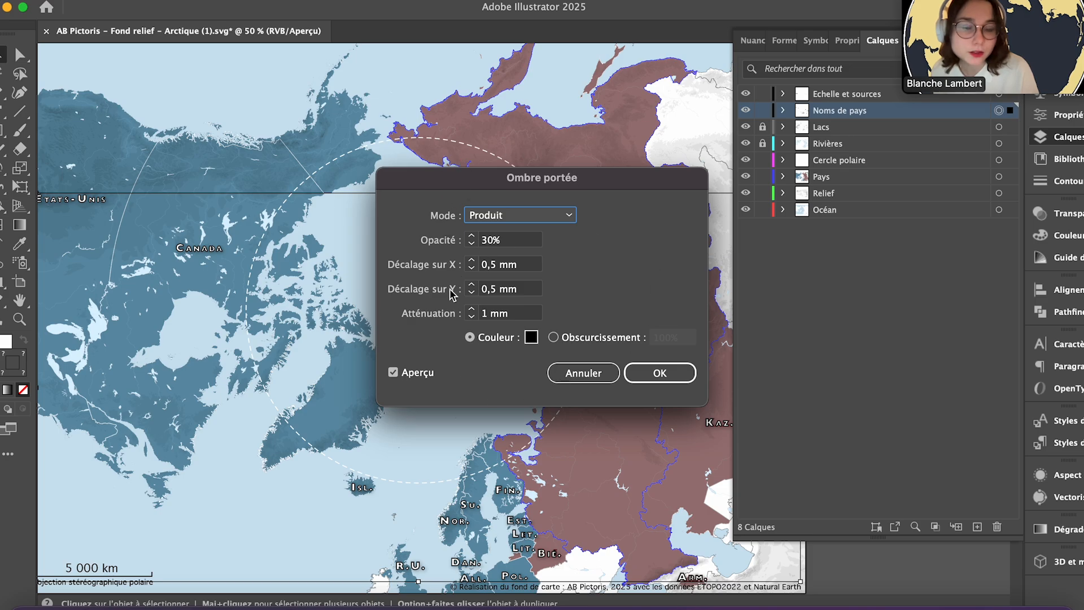
pyautogui.click(649, 373)
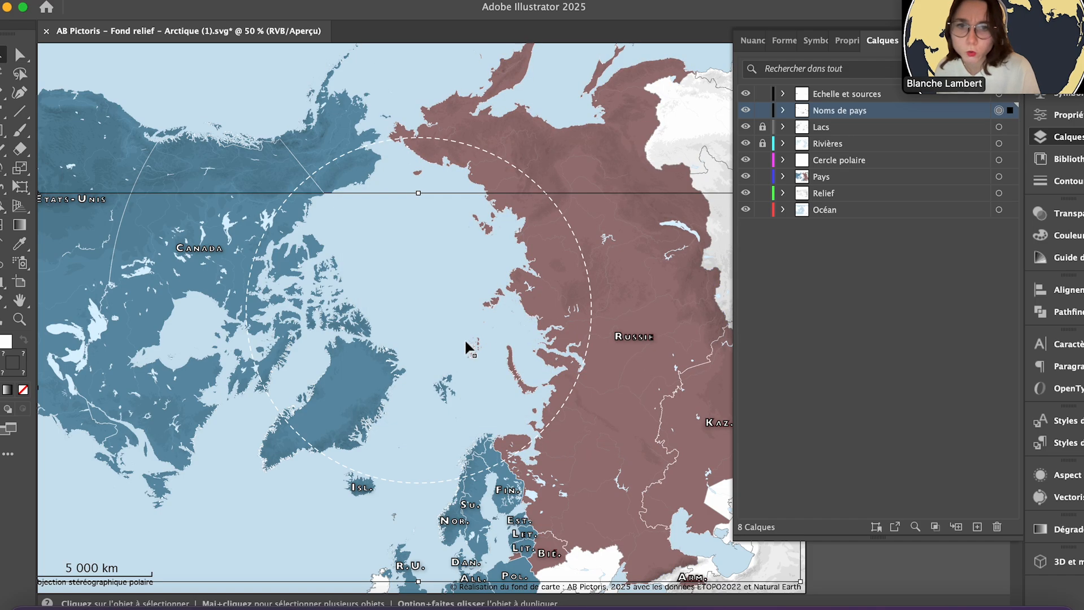
pyautogui.press('super+minus')
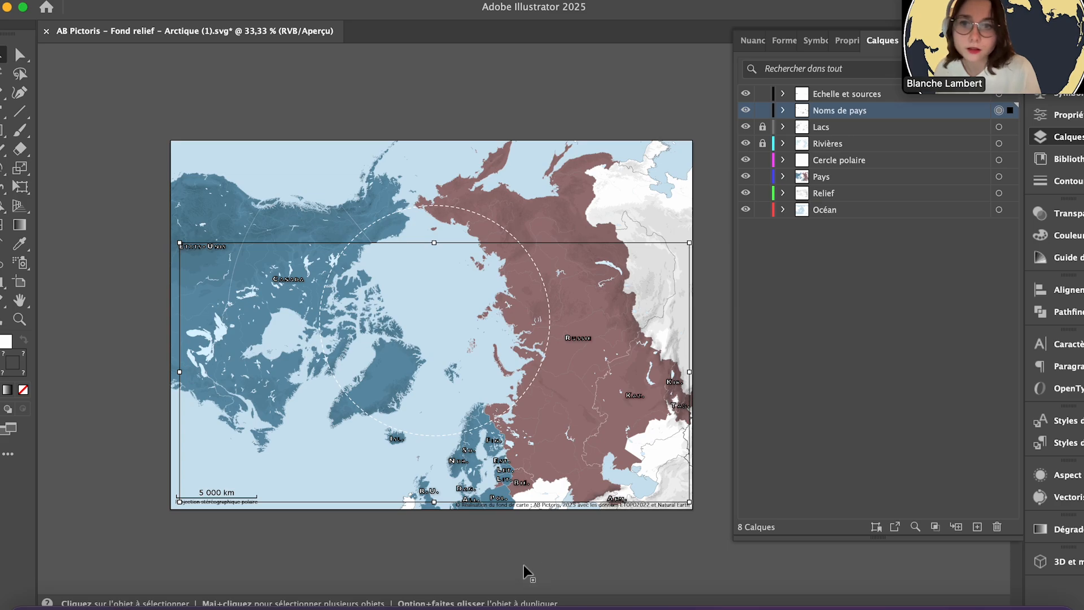
pyautogui.click(392, 550)
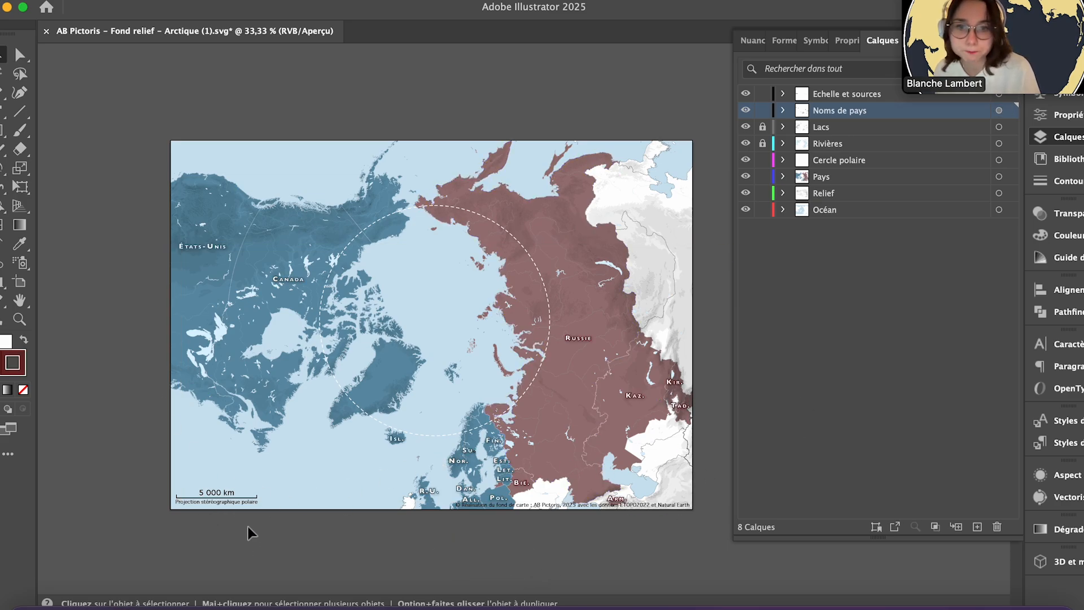
# - Create a new layer named "Mers" directly above the "Noms de pays" layer
pyautogui.press('super+plus')
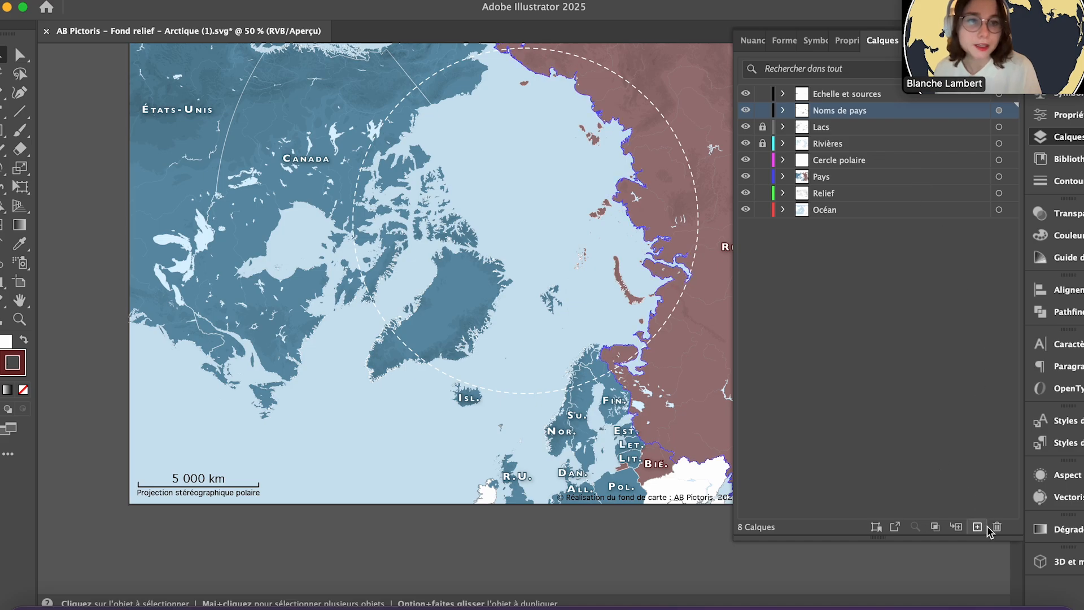
pyautogui.click(978, 527)
pyautogui.doubleClick(831, 110)
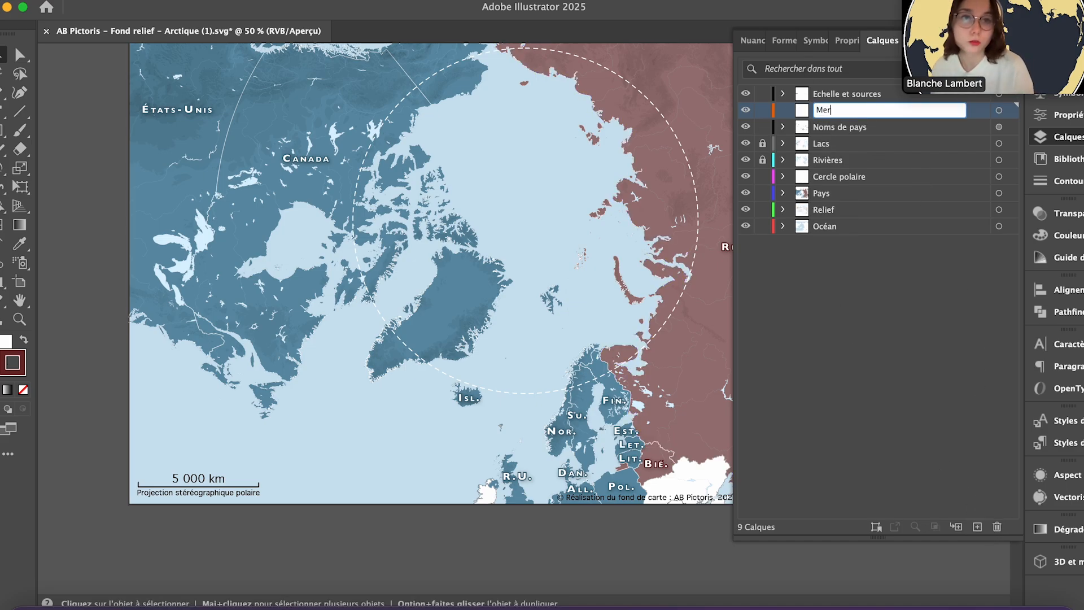
pyautogui.press('Return')
pyautogui.press('t')
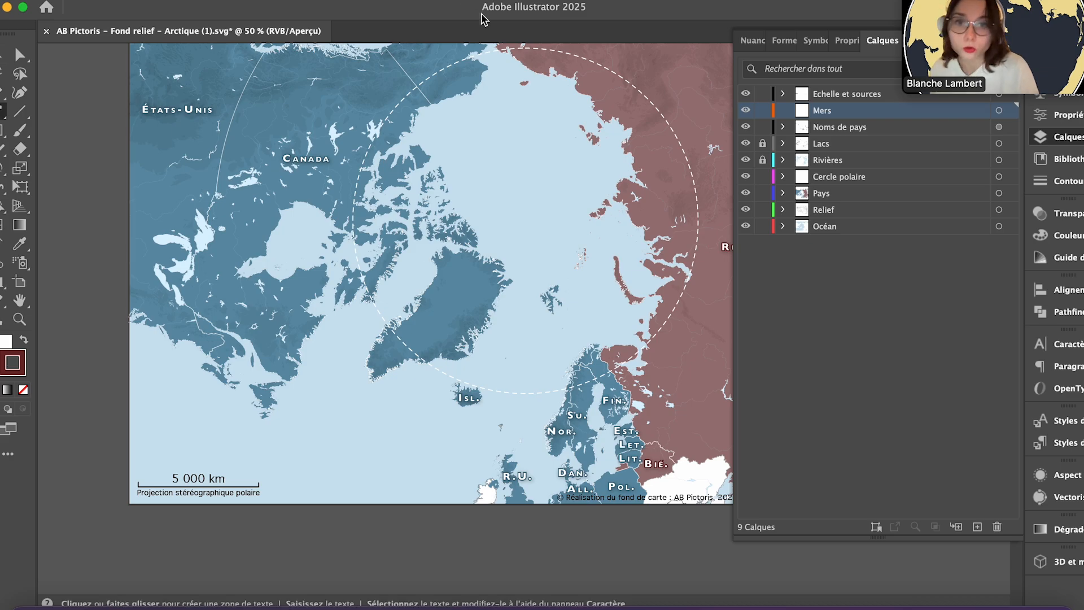
pyautogui.click(501, 204)
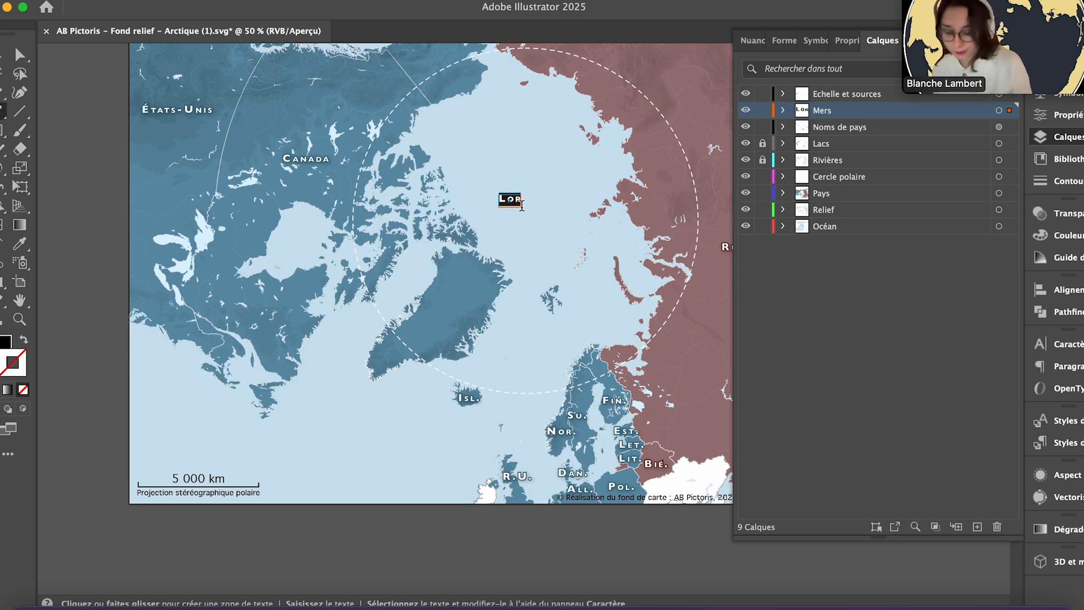
pyautogui.press('Escape')
pyautogui.press('Delete')
# - Add the text label "OCÉAN ATLANTIQUE" in the ocean southwest of Iceland's label on the map
pyautogui.press('t')
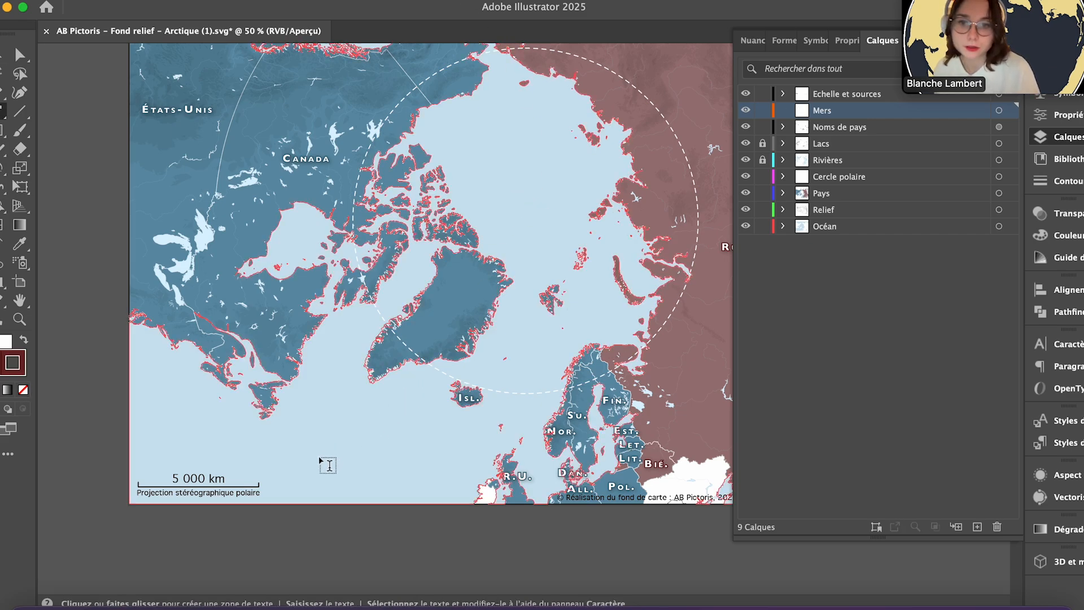
pyautogui.click(320, 457)
pyautogui.write('océ')
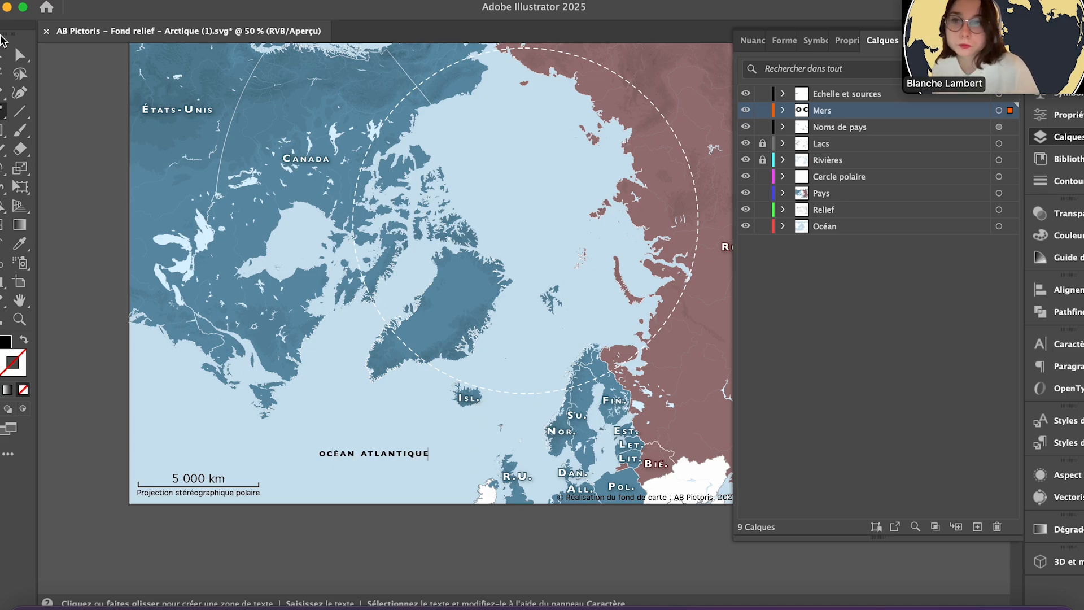
pyautogui.press('Escape')
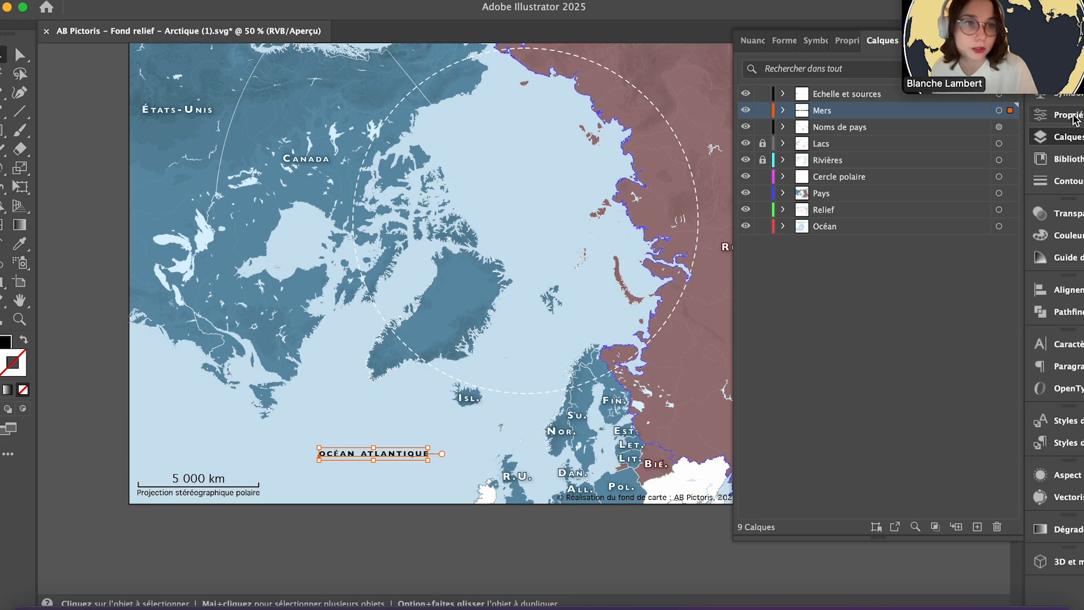
# - Set the "OCÉAN ATLANTIQUE" label to SemiBold with tracking 300 and move it to just above the scale bar
pyautogui.click(1072, 117)
pyautogui.click(1000, 369)
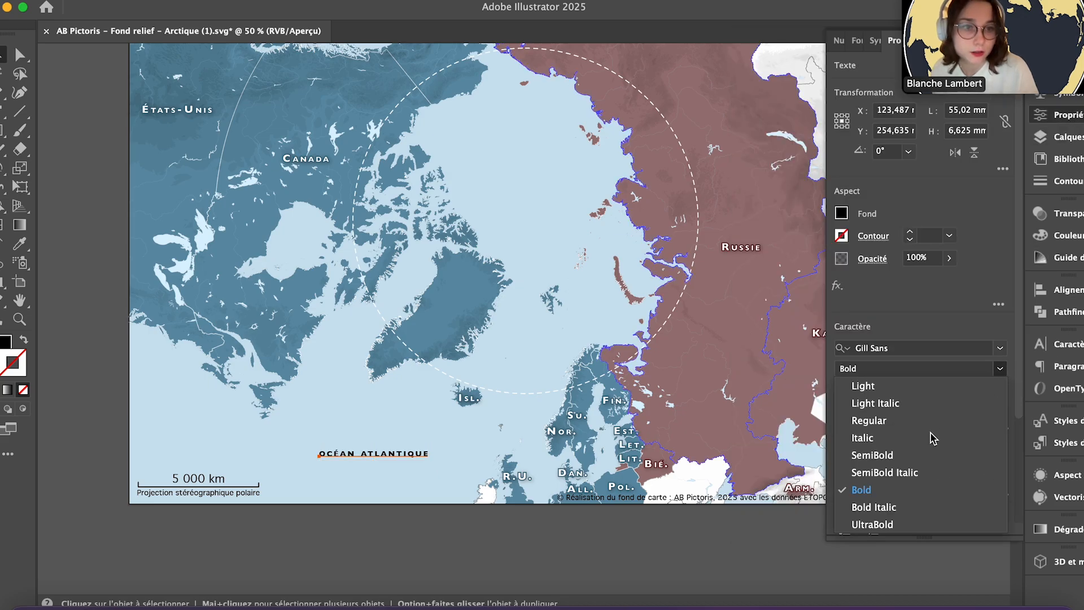
pyautogui.click(916, 455)
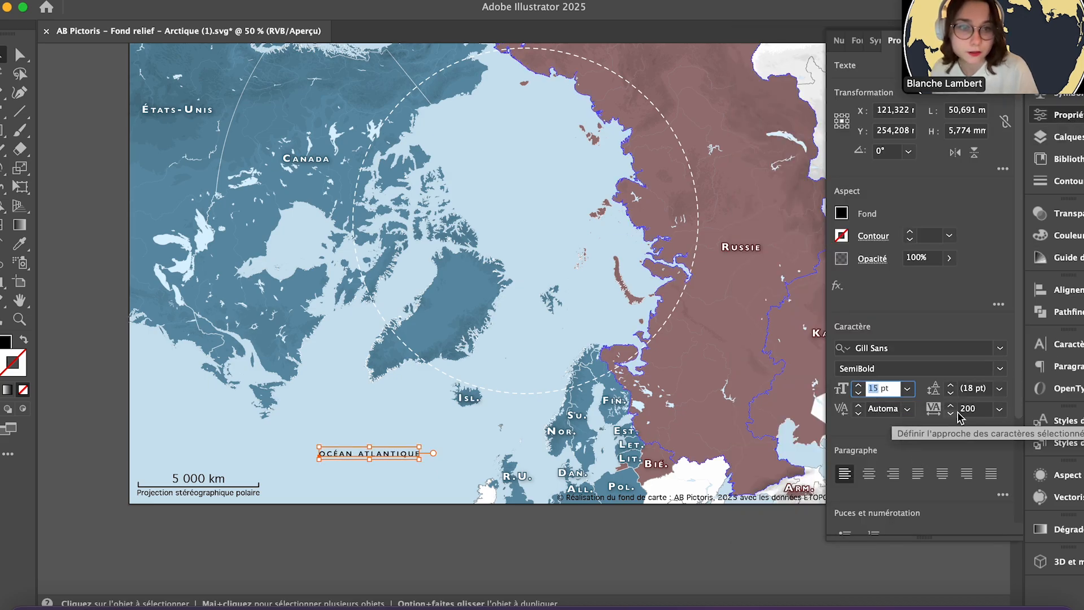
pyautogui.click(969, 409)
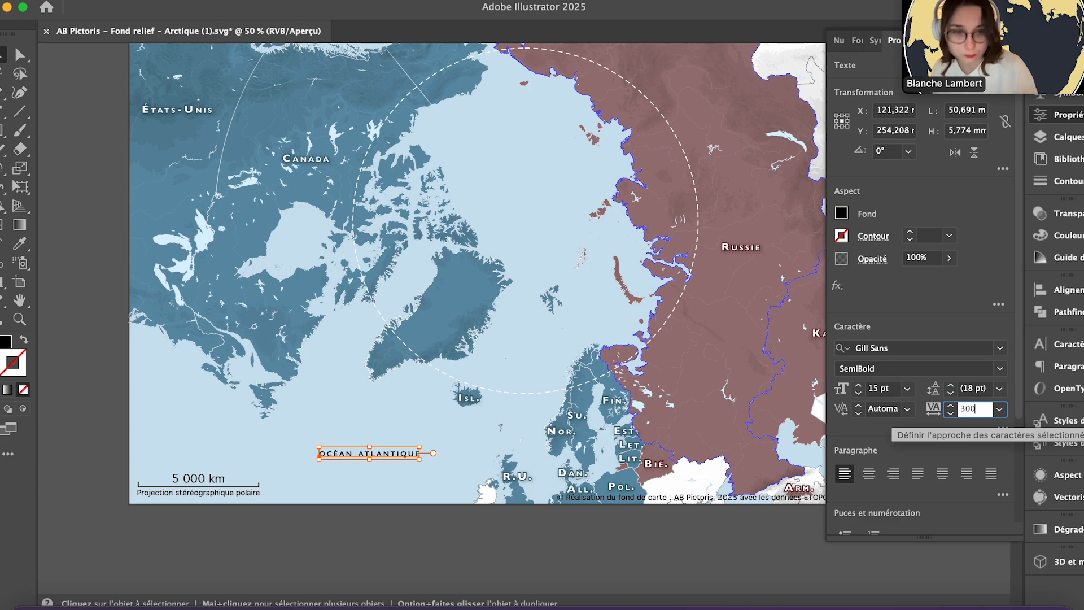
pyautogui.press('Return')
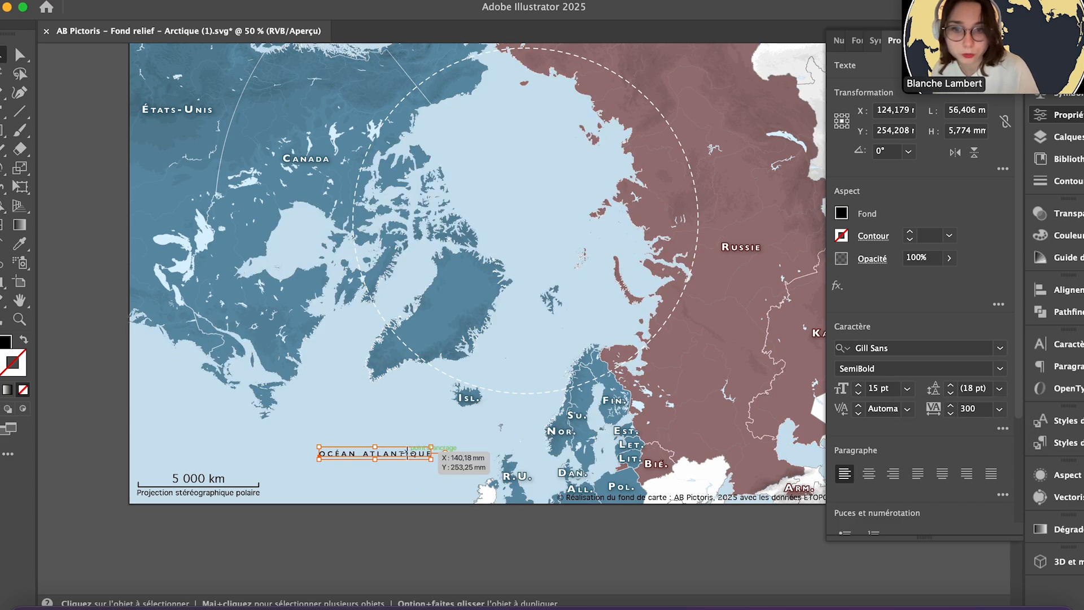
pyautogui.moveTo(408, 455); pyautogui.dragTo(376, 485)
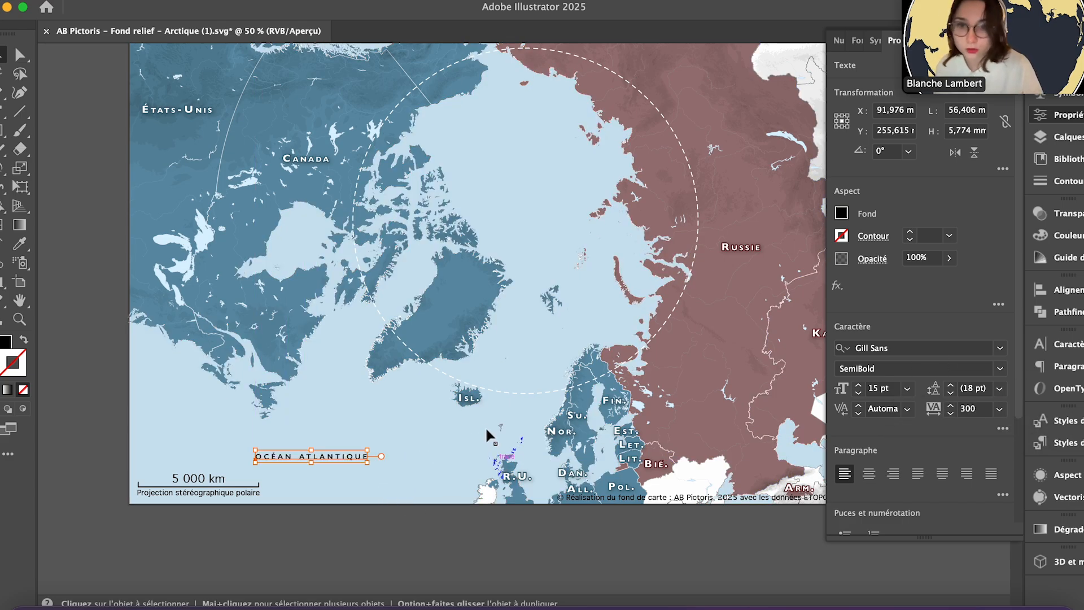
# - Sample the ocean's colour as the fill of the "OCÉAN ATLANTIQUE" label and darken it to 86acbc
pyautogui.press('i')
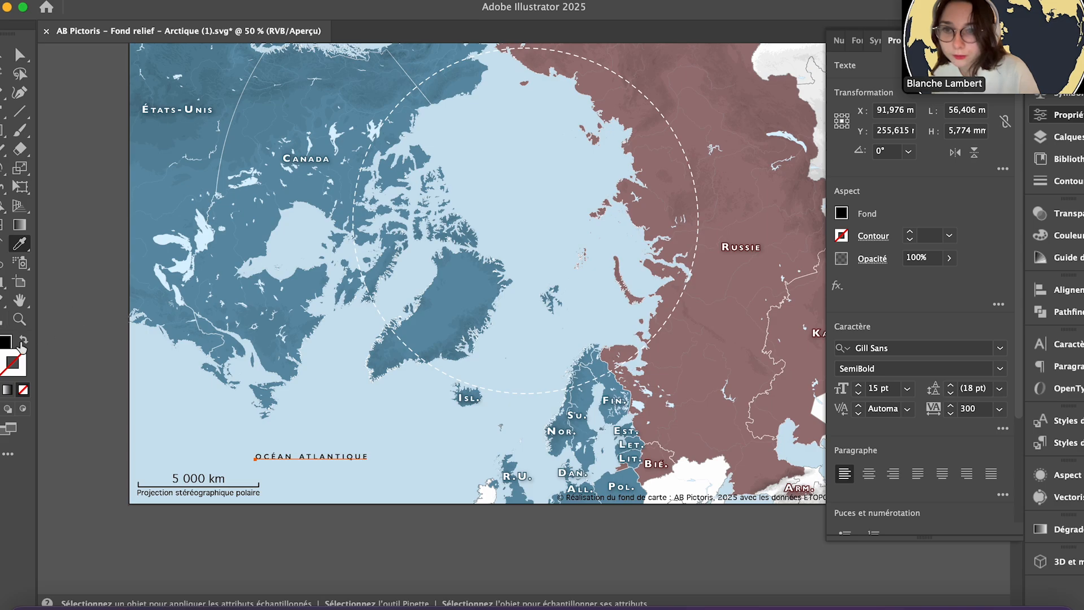
pyautogui.click(6, 343)
pyautogui.click(400, 459)
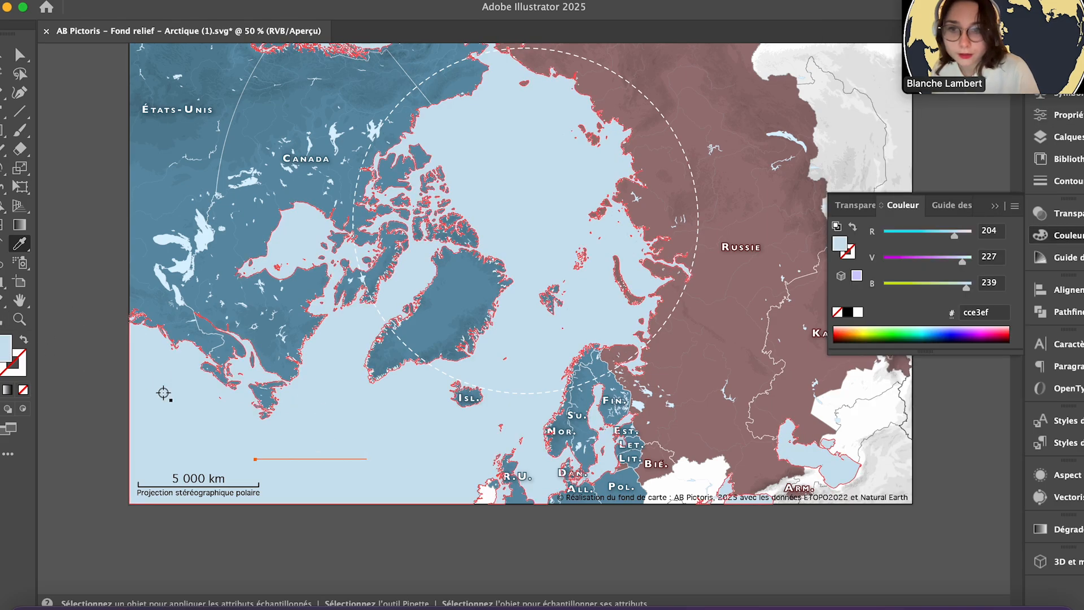
pyautogui.doubleClick(6, 346)
pyautogui.write('9abdcc')
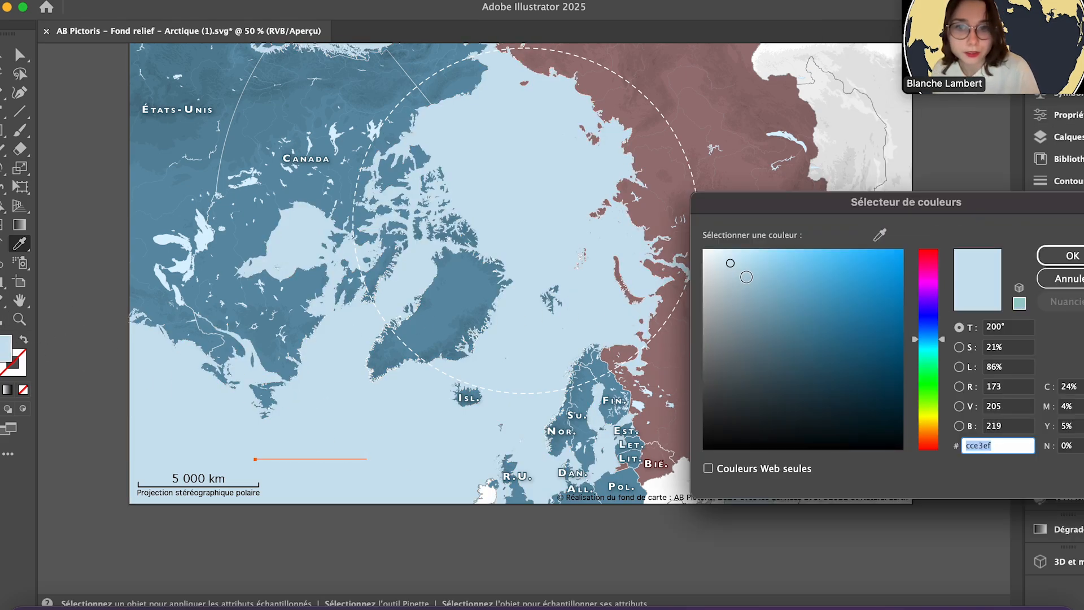
pyautogui.click(761, 299)
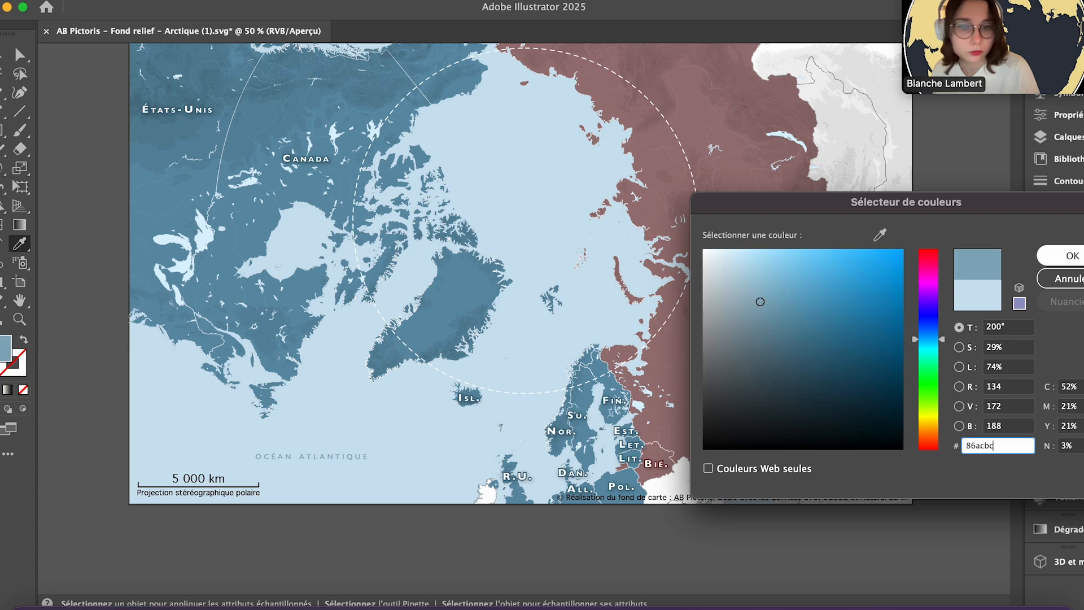
pyautogui.press('Return')
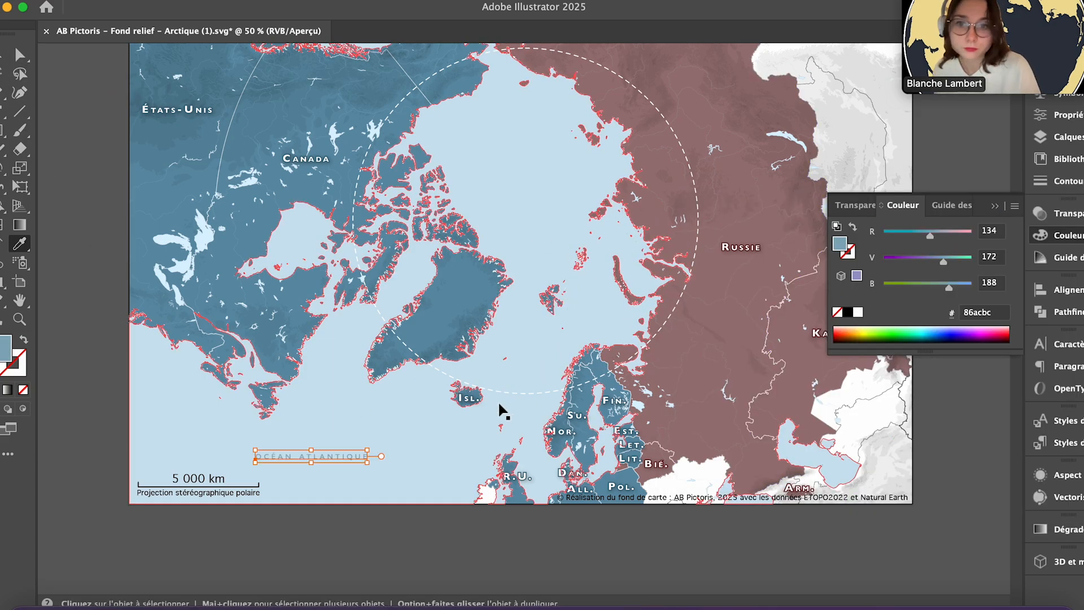
# - Duplicate the ocean label, place the copy in the open sea north of Greenland and change its text to "OCÉAN ARCTIQUE"
pyautogui.press('super+c')
pyautogui.press('v')
pyautogui.press('super+v')
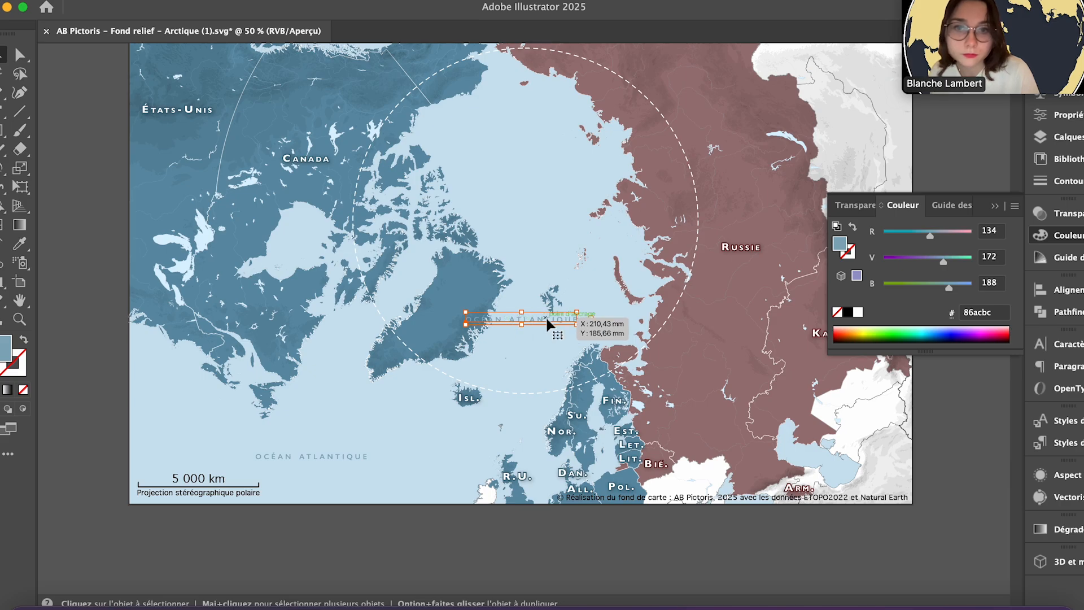
pyautogui.moveTo(546, 318); pyautogui.dragTo(542, 179)
pyautogui.press('t')
pyautogui.doubleClick(541, 176)
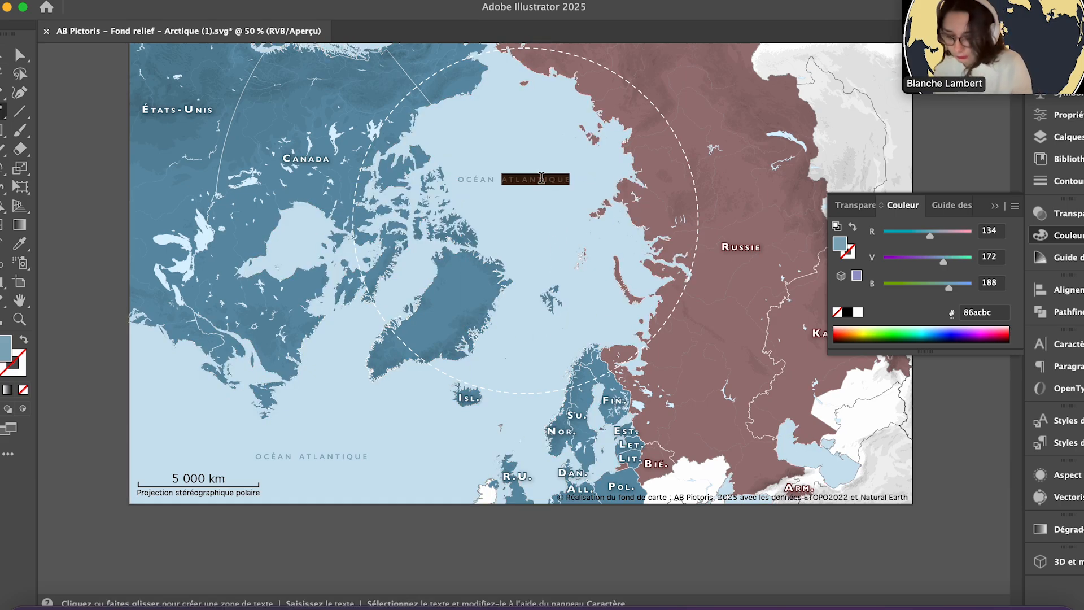
pyautogui.write('ARC')
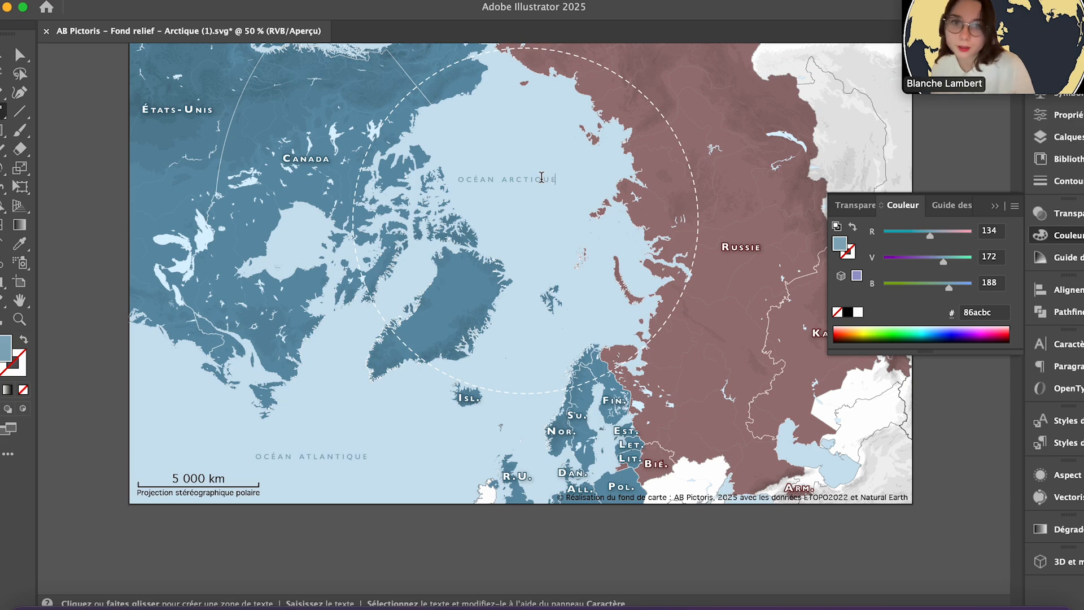
# - Finish editing the "OCÉAN ARCTIQUE" label and shift it slightly southeast, toward the middle of the open Arctic sea
pyautogui.press('Escape')
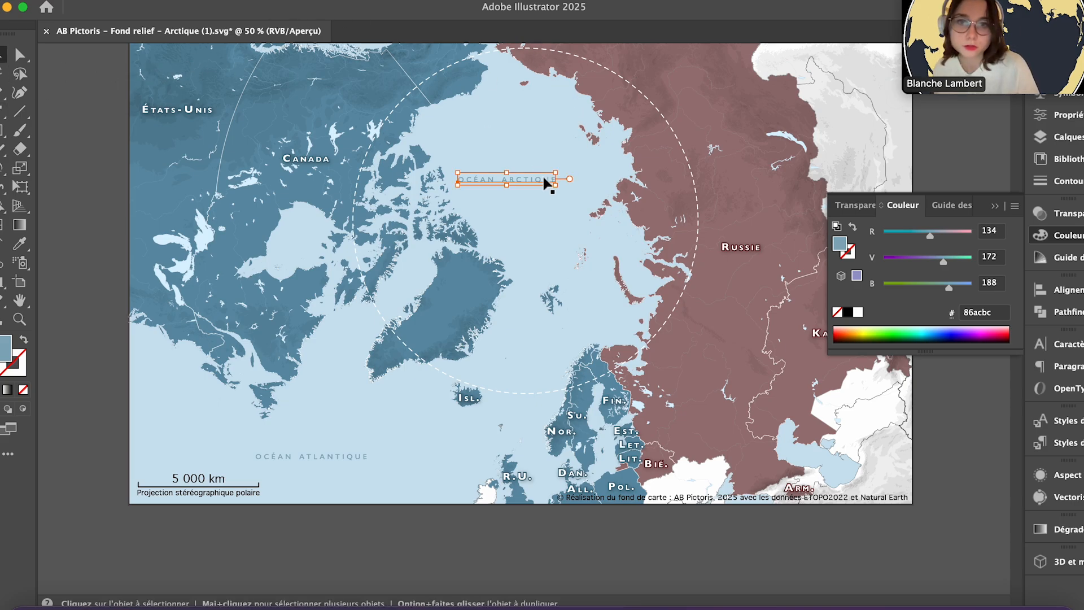
pyautogui.moveTo(546, 182); pyautogui.dragTo(554, 186)
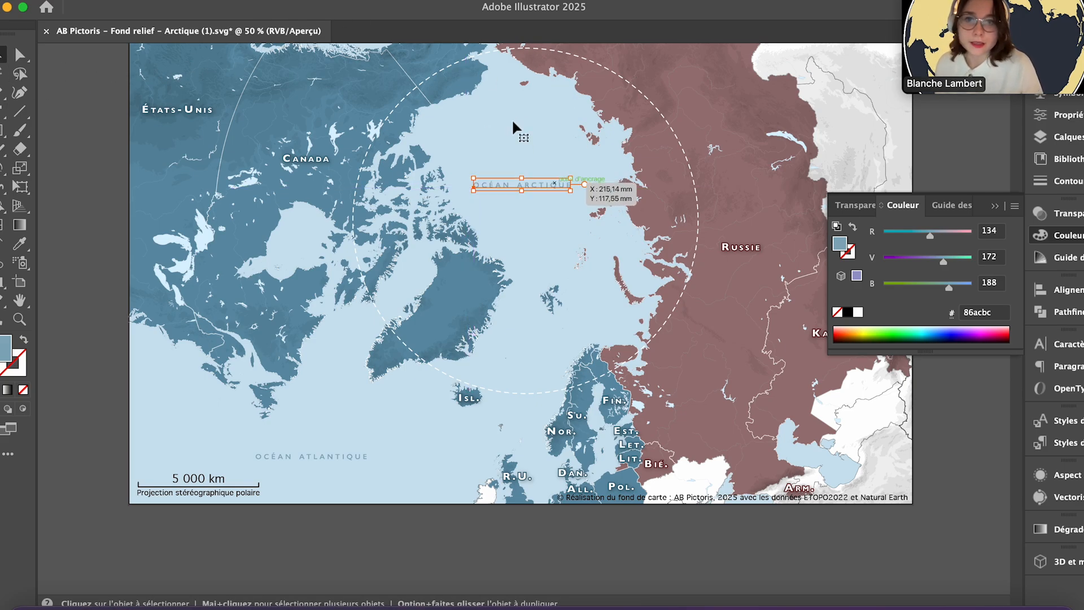
# - Move the scale bar, its "5 000 km" text and the projection note below the map, and shift the "OCÉAN ATLANTIQUE" label northeast
pyautogui.scroll(5, 514, 130)
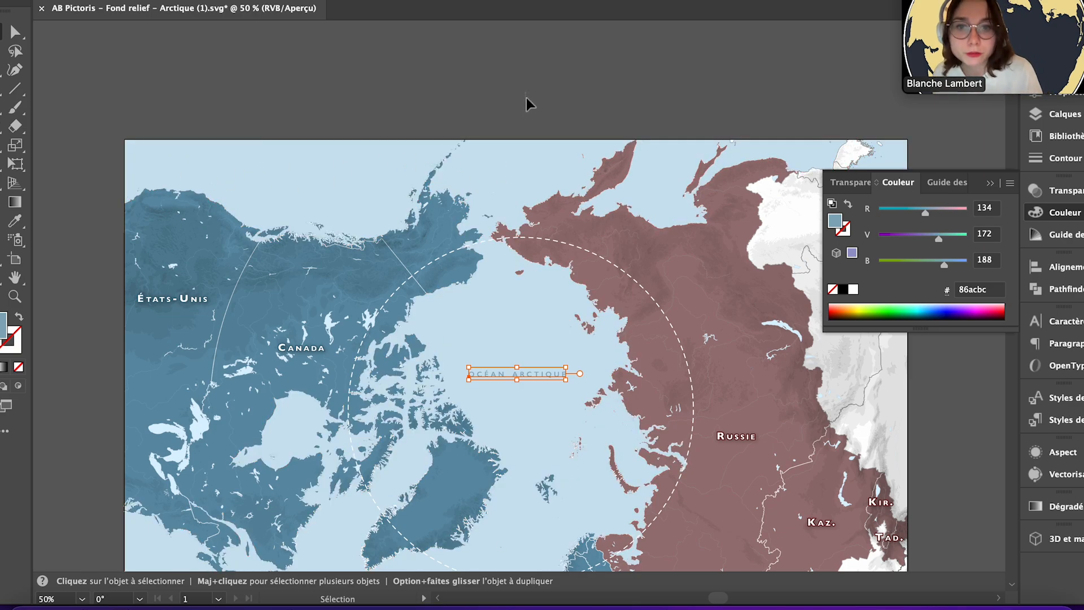
pyautogui.scroll(-10, 552, 75)
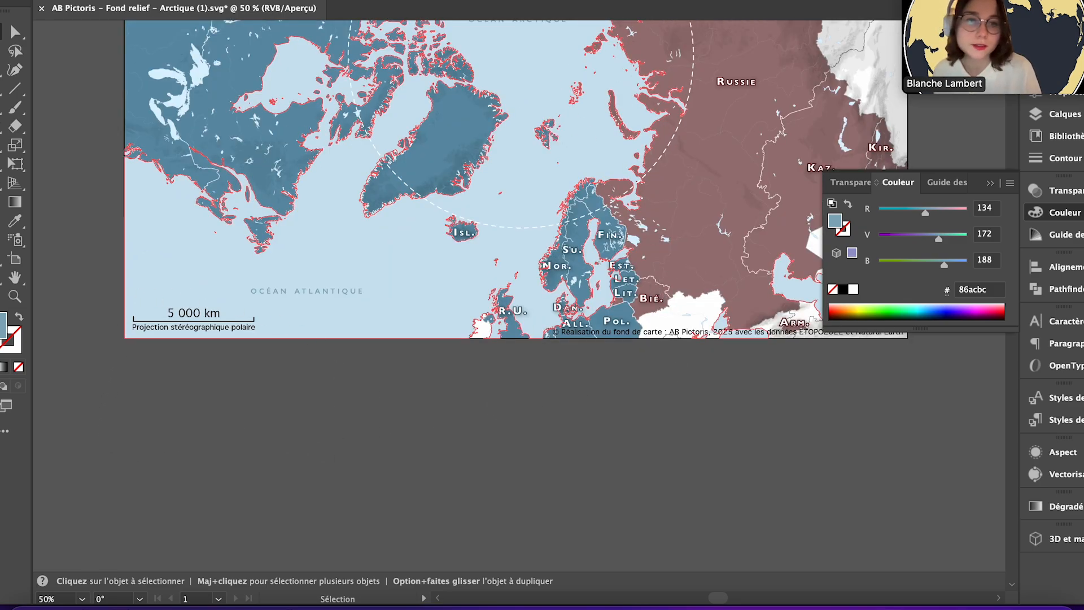
pyautogui.scroll(8, 545, 283)
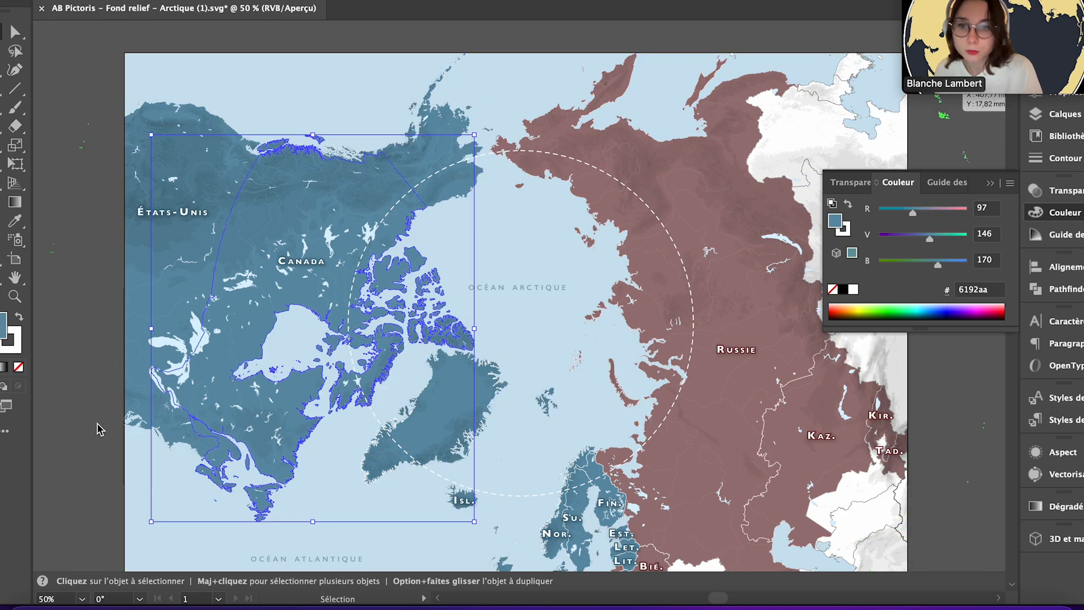
pyautogui.scroll(-6, 95, 426)
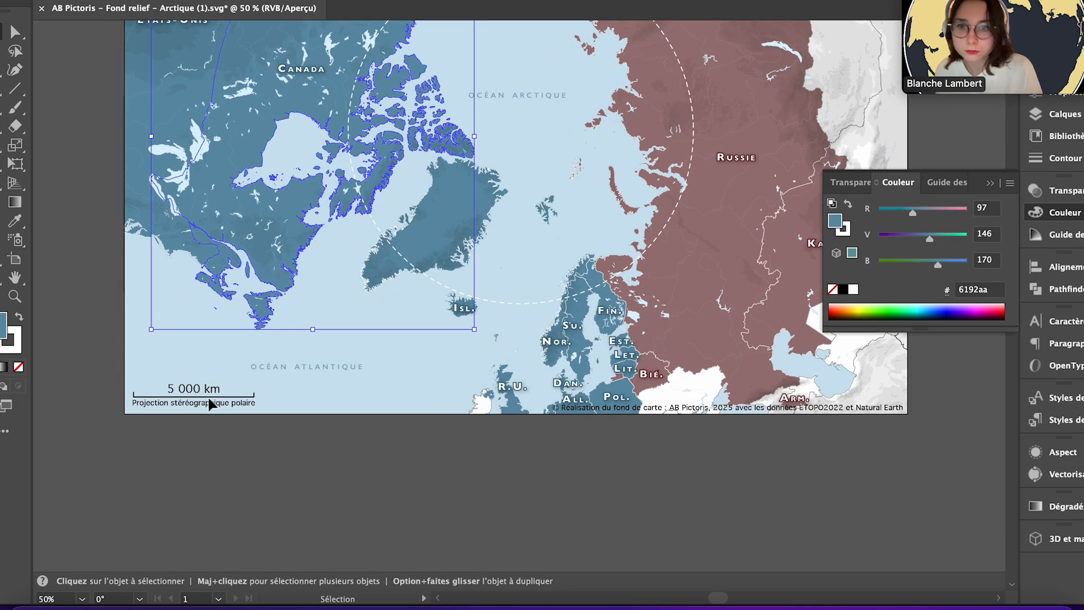
pyautogui.click(240, 409)
pyautogui.click(218, 396)
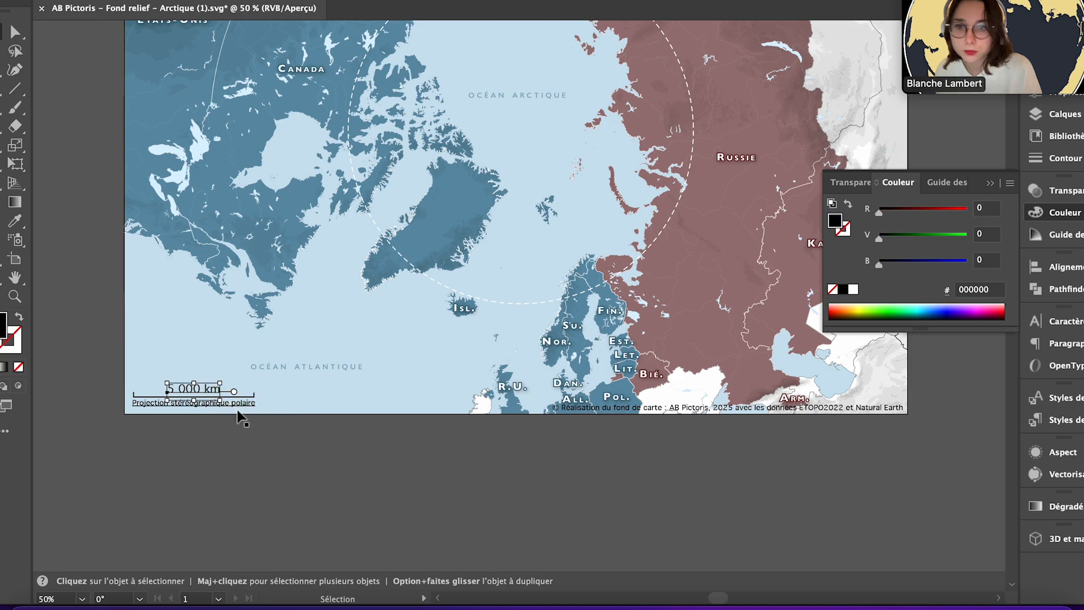
pyautogui.keyDown('shift'); pyautogui.click(249, 404); pyautogui.keyUp('shift')
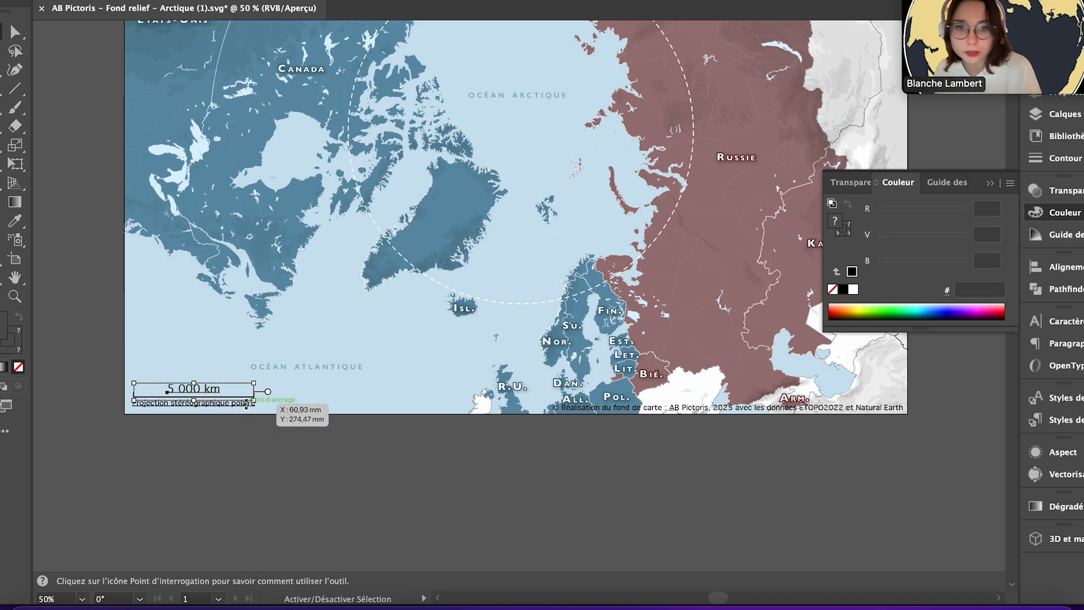
pyautogui.keyDown('shift'); pyautogui.click(228, 404); pyautogui.keyUp('shift')
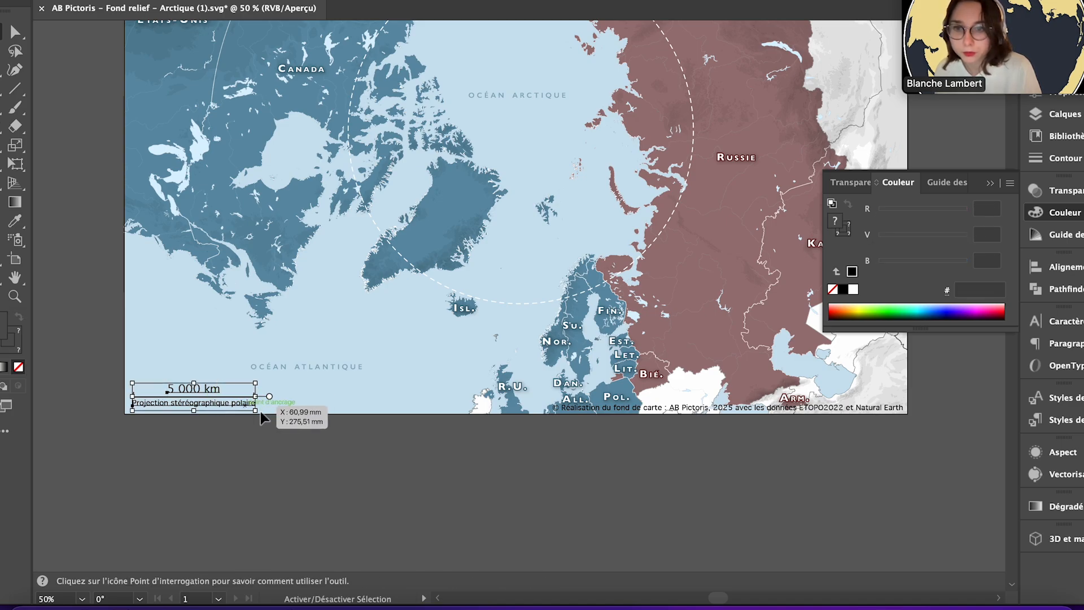
pyautogui.moveTo(201, 395); pyautogui.dragTo(321, 466)
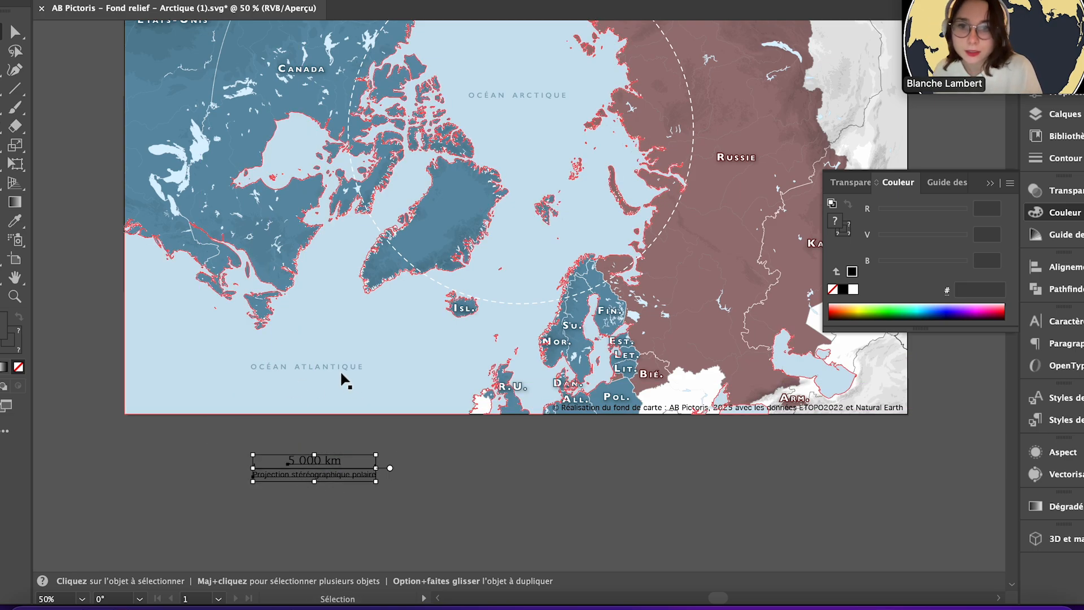
pyautogui.moveTo(342, 373); pyautogui.dragTo(399, 346)
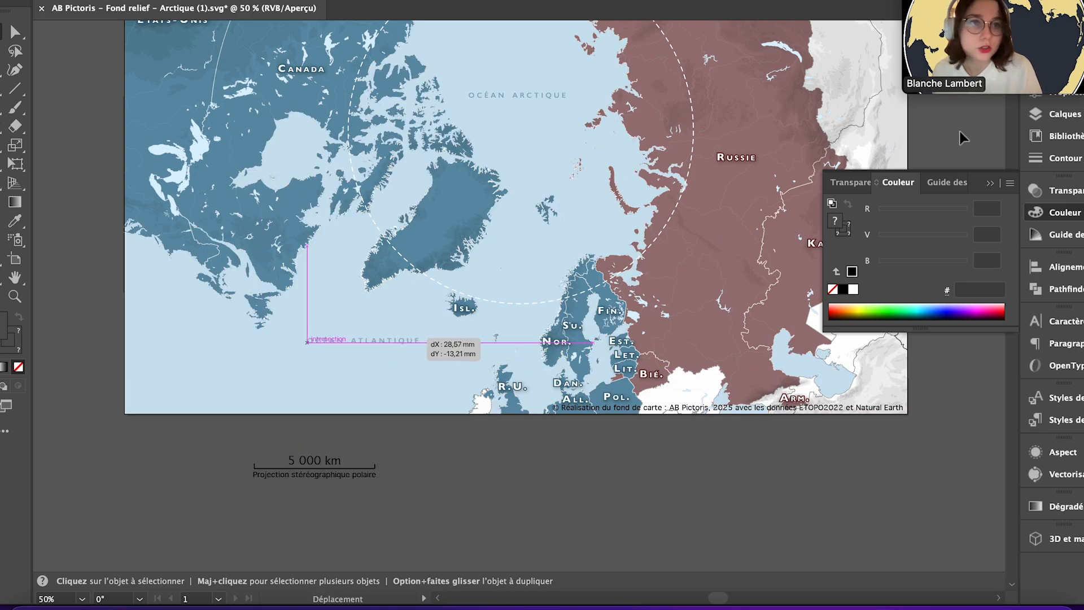
# - Create a new layer above "Echelle et sources" and name it "Légende"
pyautogui.click(1064, 115)
pyautogui.click(845, 72)
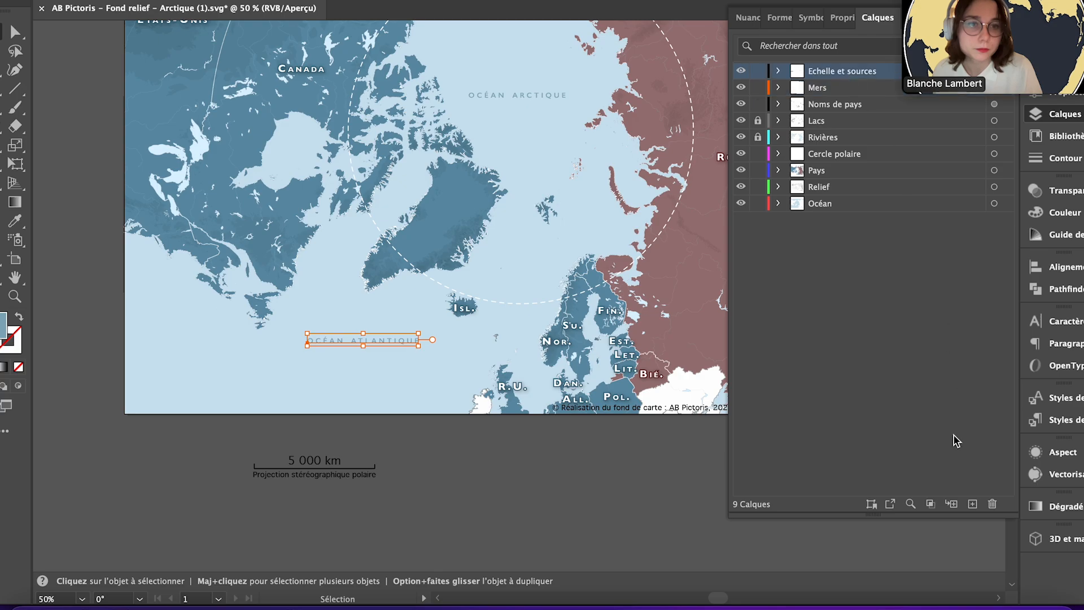
pyautogui.click(978, 501)
pyautogui.doubleClick(826, 71)
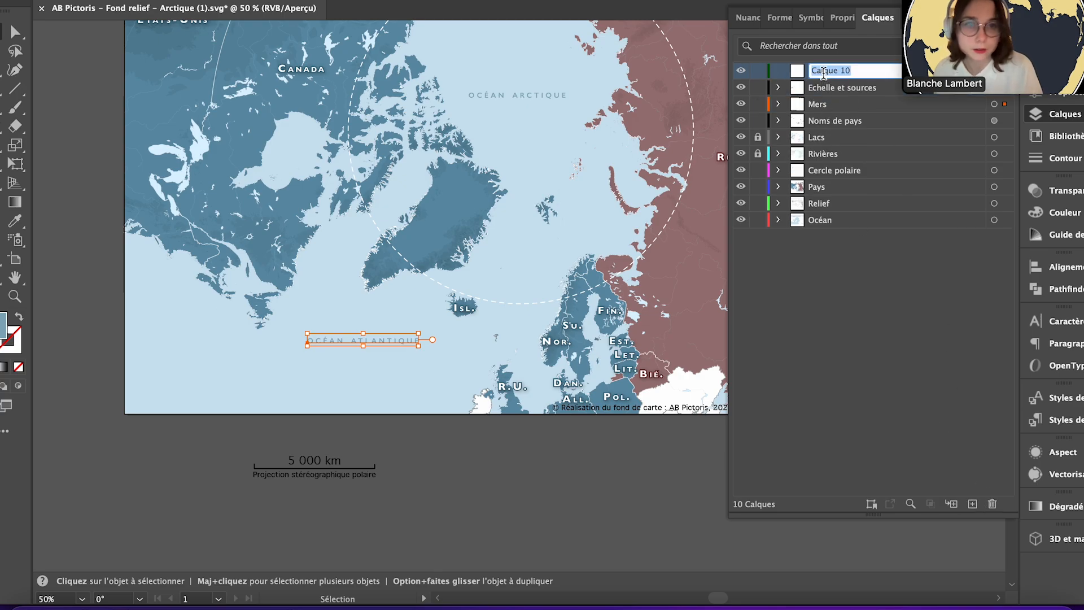
pyautogui.write('Légende')
pyautogui.press('Return')
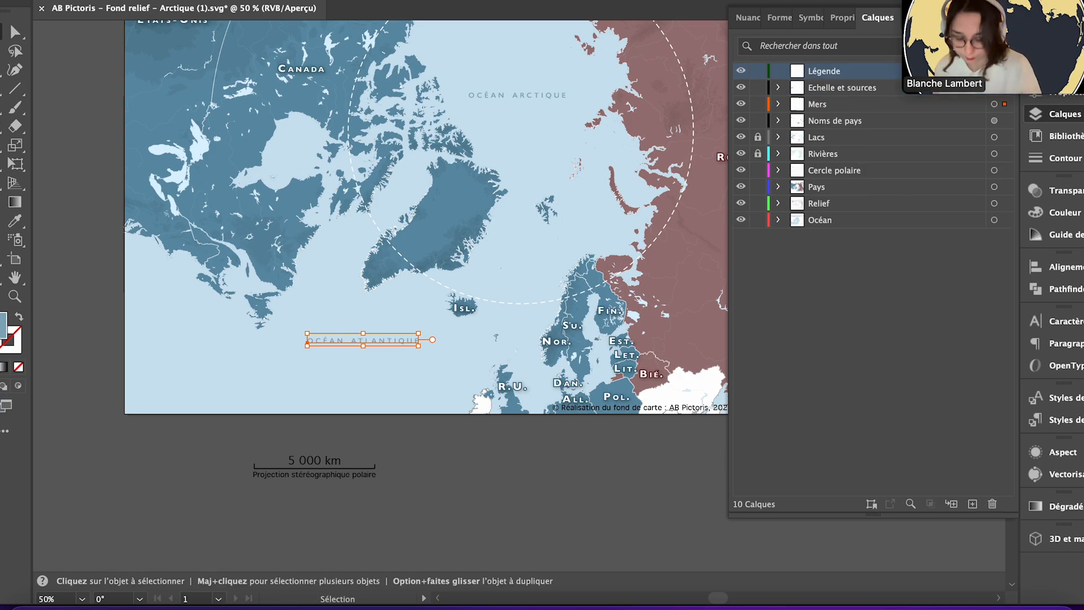
# - Draw a white legend rectangle about 101 by 33 mm in the map's bottom-left corner and move the "OCÉAN ATLANTIQUE" label clear of it
pyautogui.press('m')
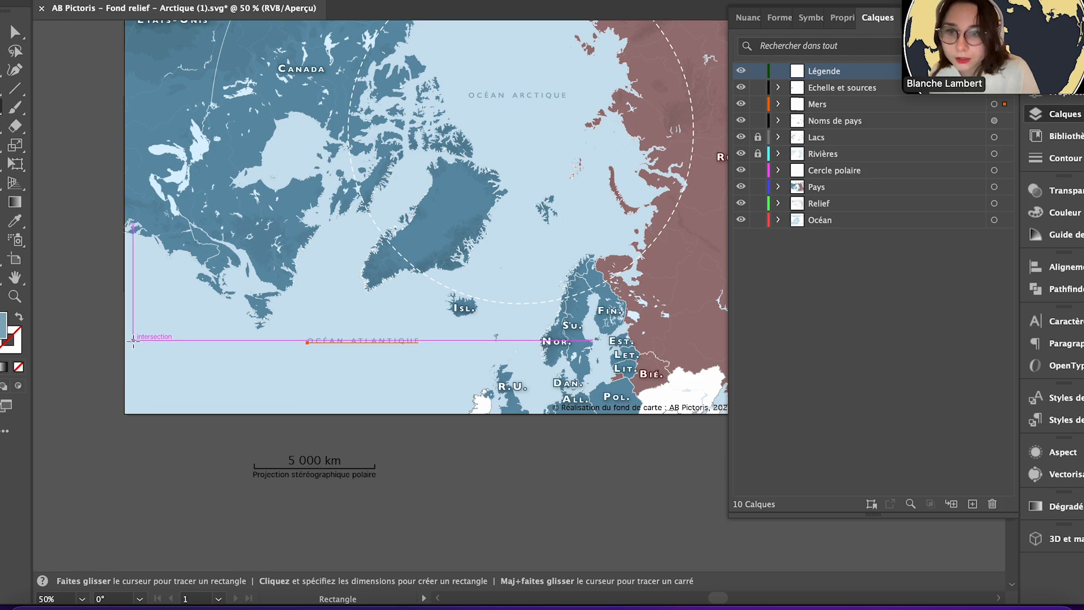
pyautogui.moveTo(134, 340); pyautogui.dragTo(334, 405)
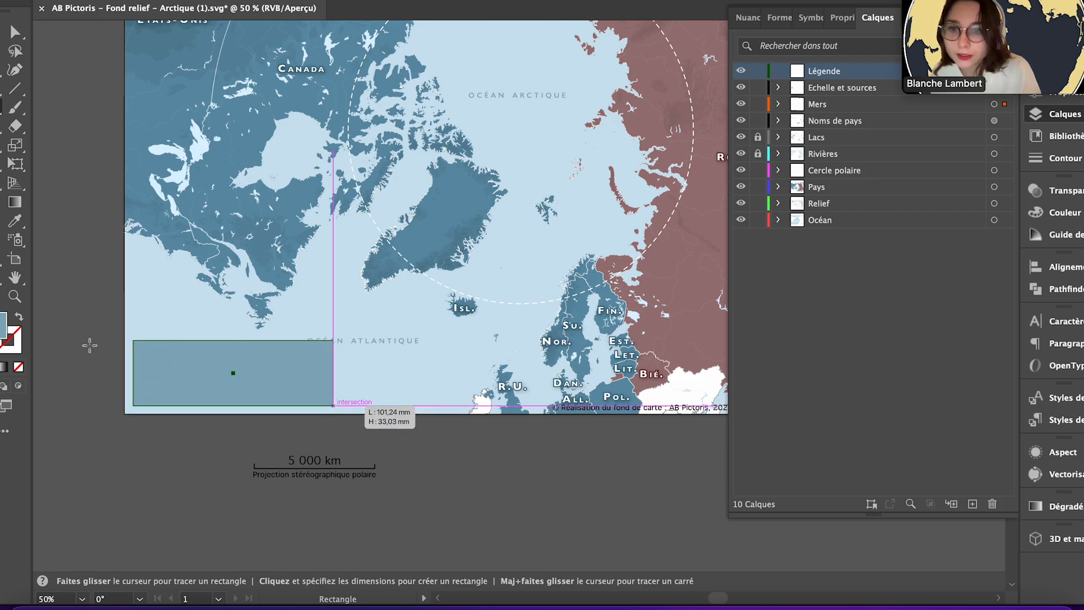
pyautogui.doubleClick(3, 324)
pyautogui.moveTo(751, 284); pyautogui.dragTo(716, 263)
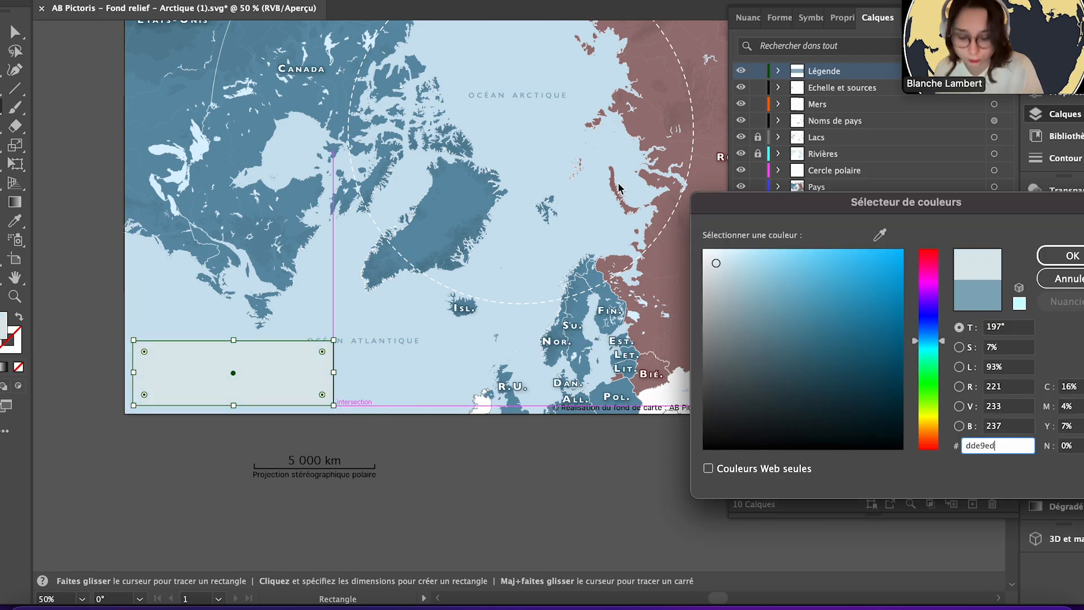
pyautogui.press('Return')
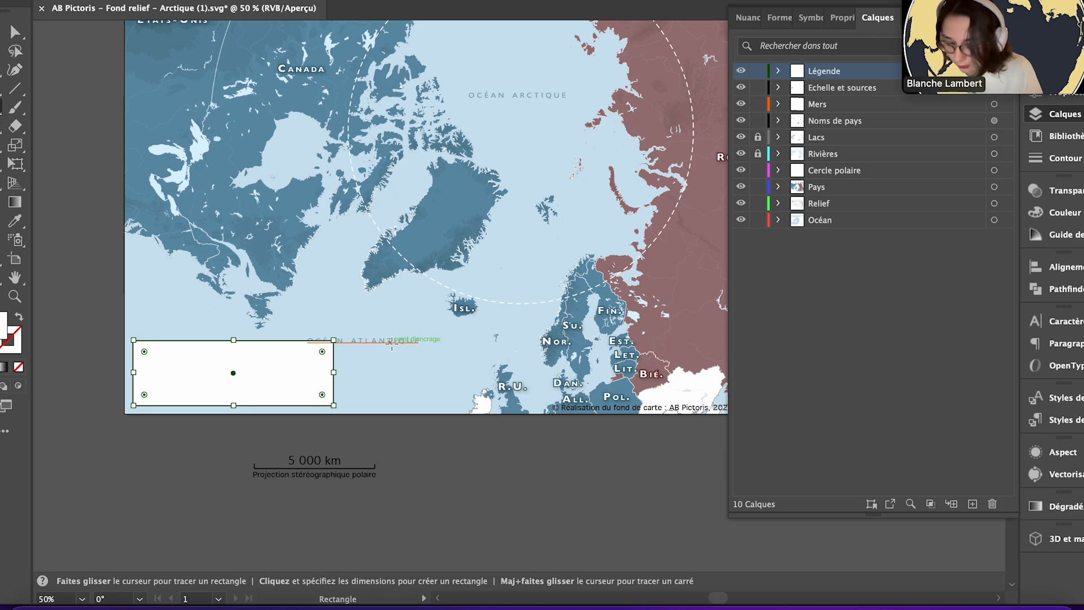
pyautogui.press('v')
pyautogui.moveTo(392, 346); pyautogui.dragTo(406, 328)
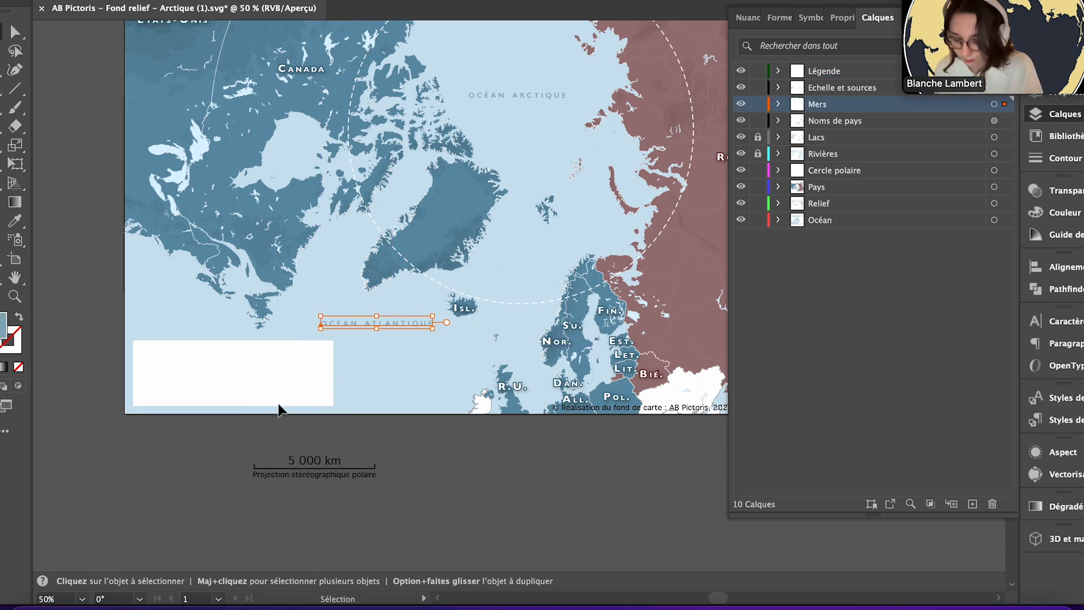
# - Draw a small swatch in the legend box's upper-left corner, place it in the Légende layer and fill it with Canada's blue
pyautogui.press('m')
pyautogui.scroll(1, 175, 377)
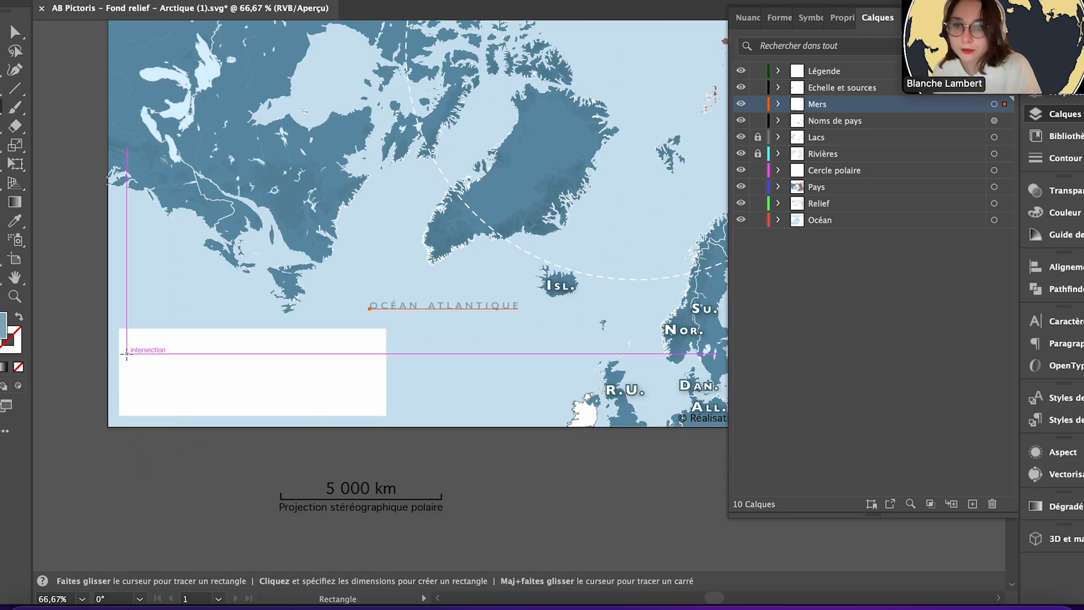
pyautogui.moveTo(126, 337); pyautogui.dragTo(171, 357)
pyautogui.press('i')
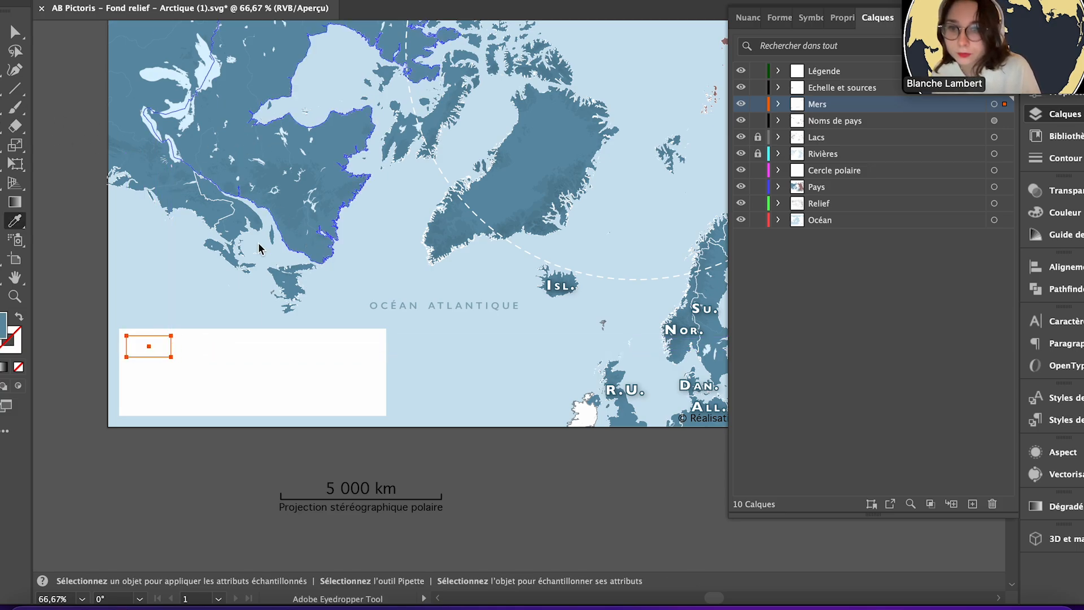
pyautogui.click(779, 105)
pyautogui.click(261, 191)
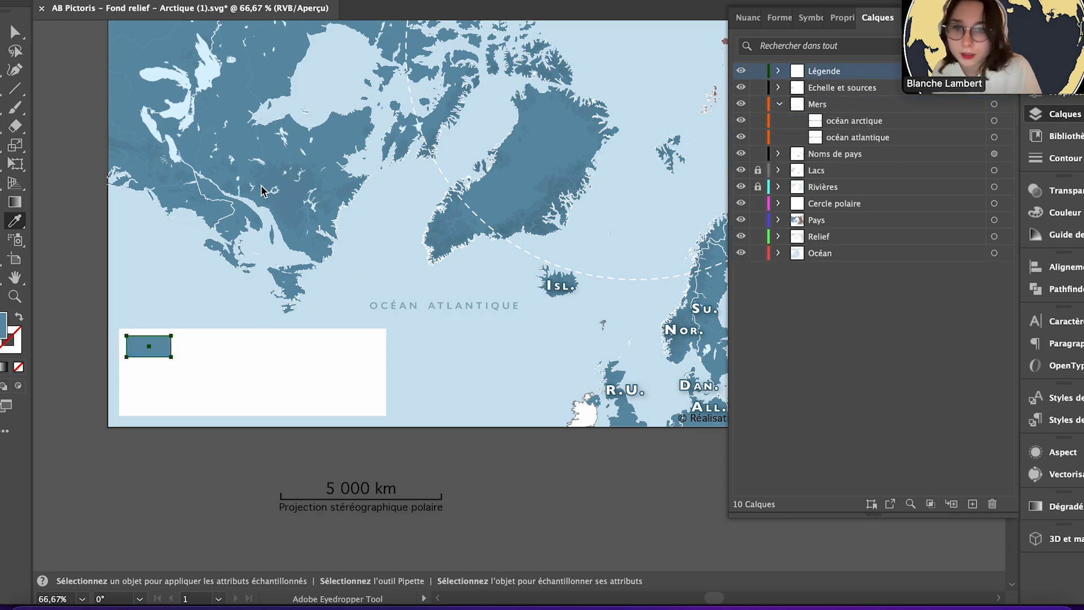
# - Duplicate the blue legend swatch, place the copy directly below it and fill it with Russia's reddish-brown colour
pyautogui.press('v')
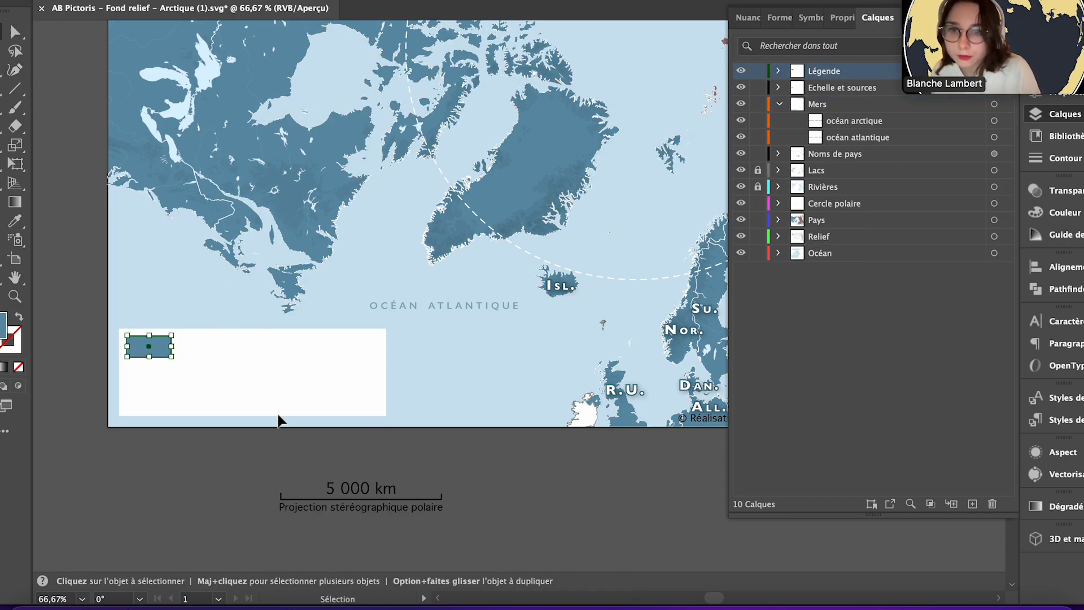
pyautogui.press('super+c')
pyautogui.press('super+v')
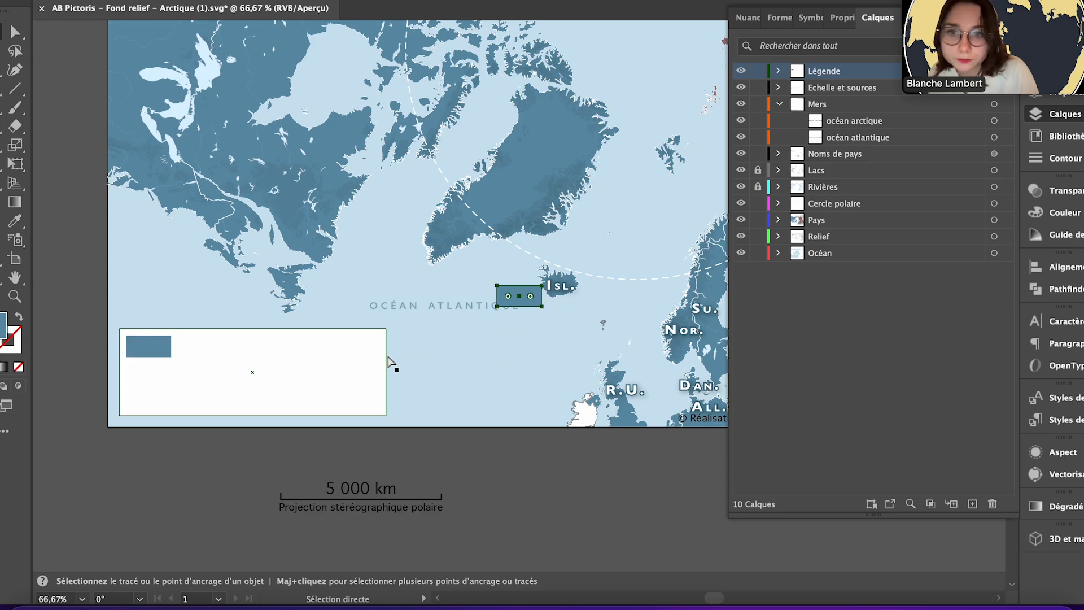
pyautogui.press('v')
pyautogui.moveTo(517, 298); pyautogui.dragTo(150, 383)
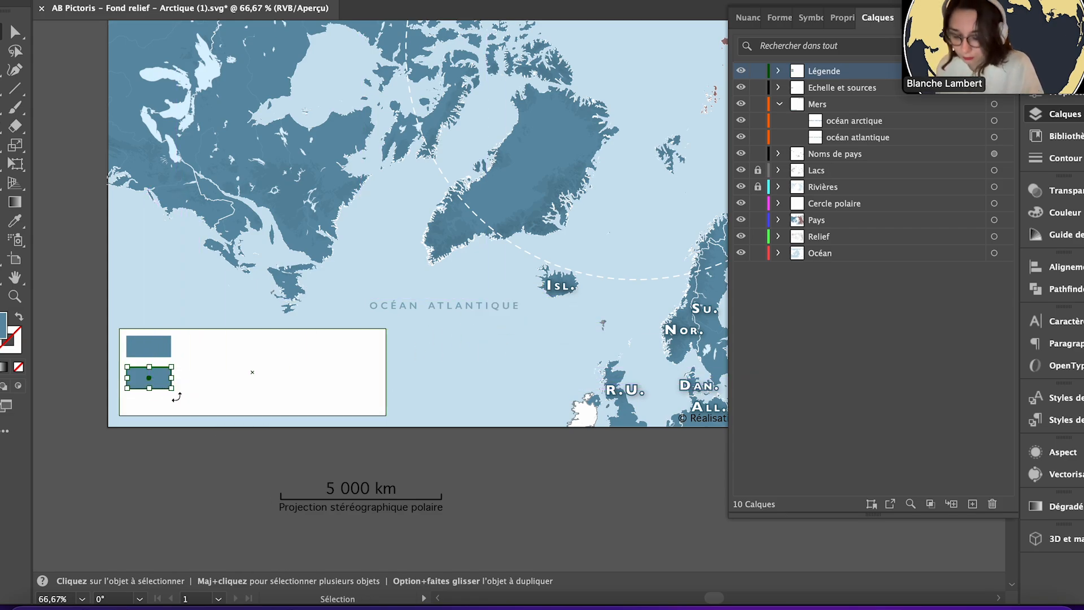
pyautogui.press('i')
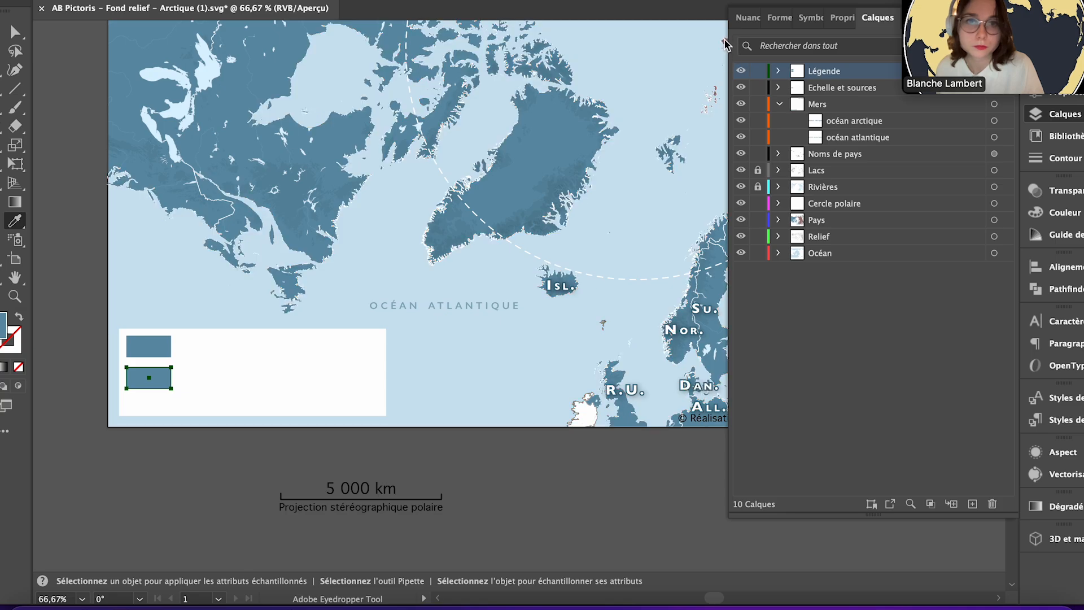
pyautogui.moveTo(713, 600); pyautogui.dragTo(719, 600)
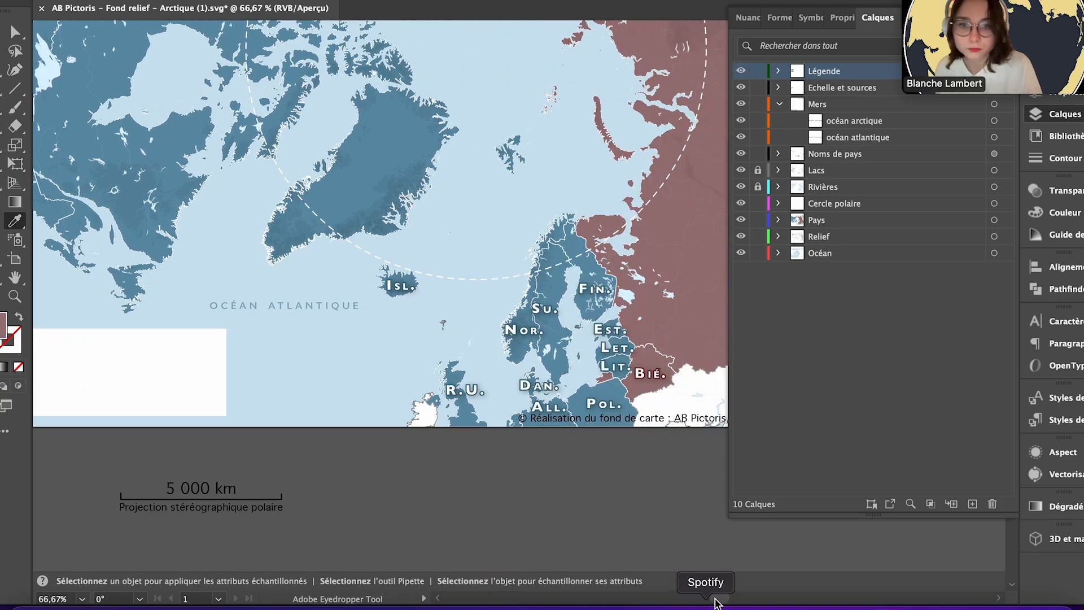
pyautogui.moveTo(723, 597); pyautogui.dragTo(710, 597)
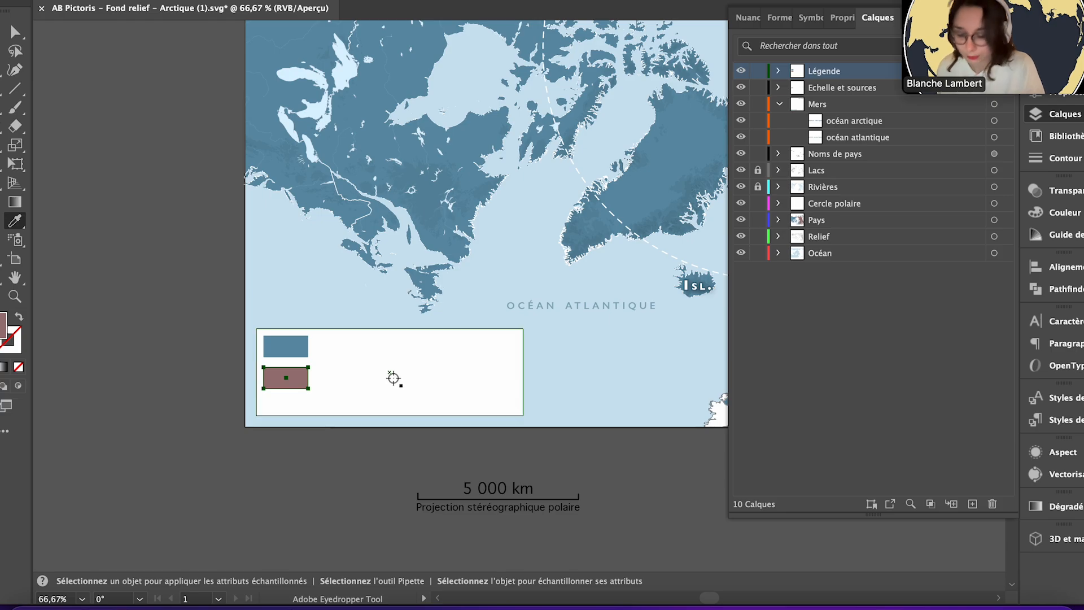
# - Add the text "Membre de l’OTAN" beside the blue swatch in the legend
pyautogui.press('t')
pyautogui.click(327, 346)
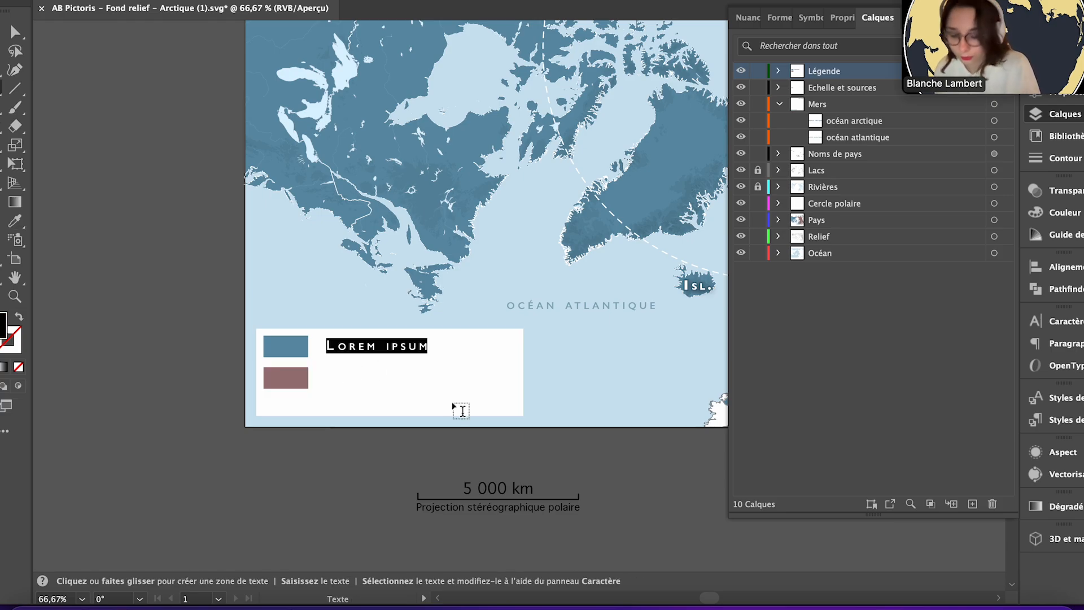
pyautogui.write('Membre de l’OTAN')
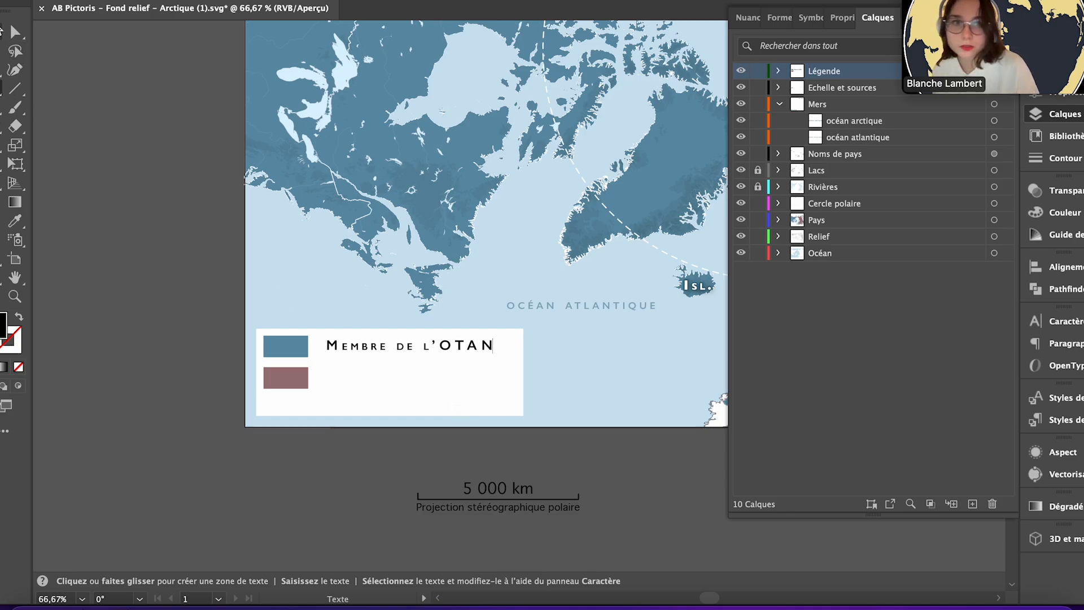
pyautogui.press('Escape')
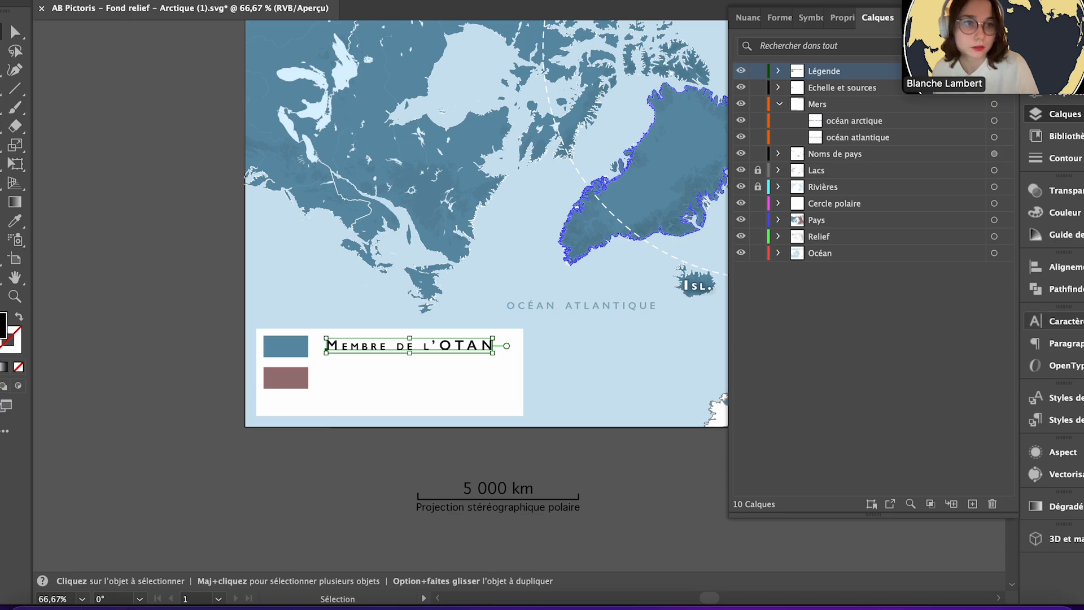
# - Set the "Membre de l’OTAN" text to Bold with tracking 0 and move it slightly closer to the blue swatch
pyautogui.click(1050, 321)
pyautogui.click(971, 410)
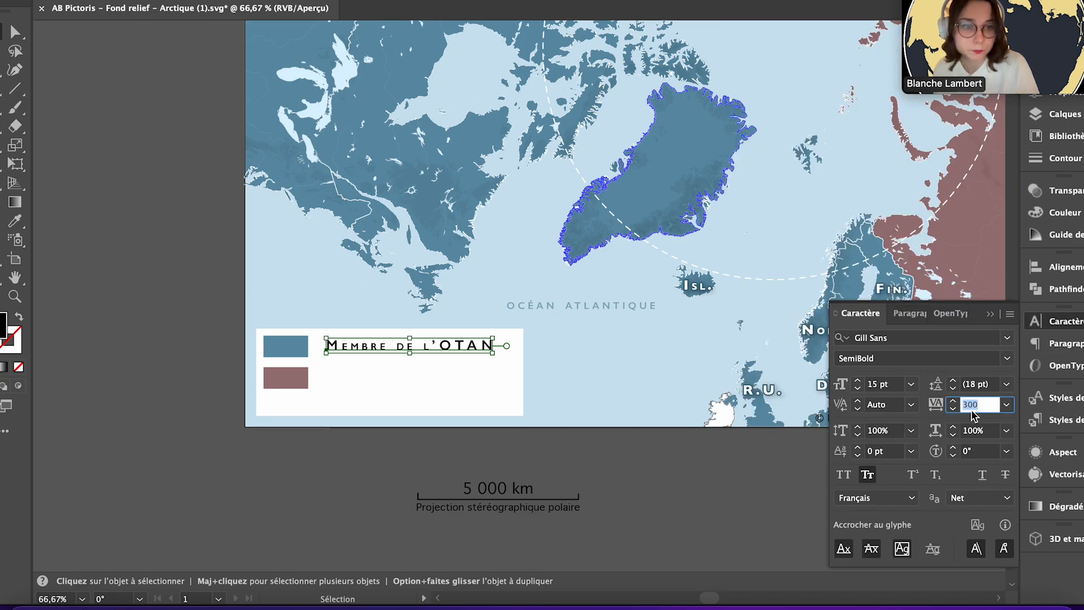
pyautogui.write('0')
pyautogui.press('Return')
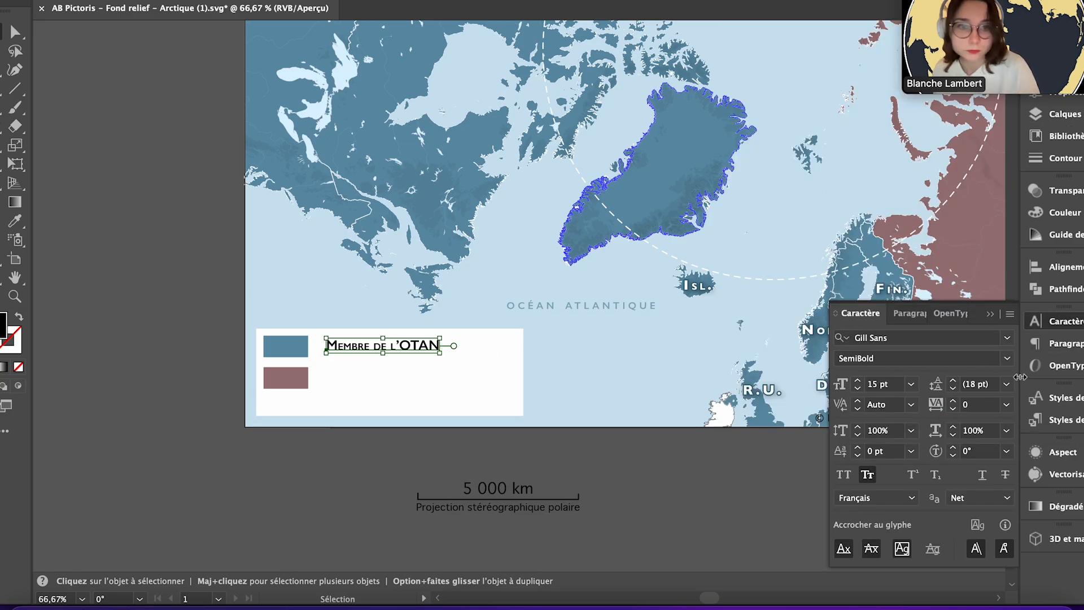
pyautogui.click(1006, 361)
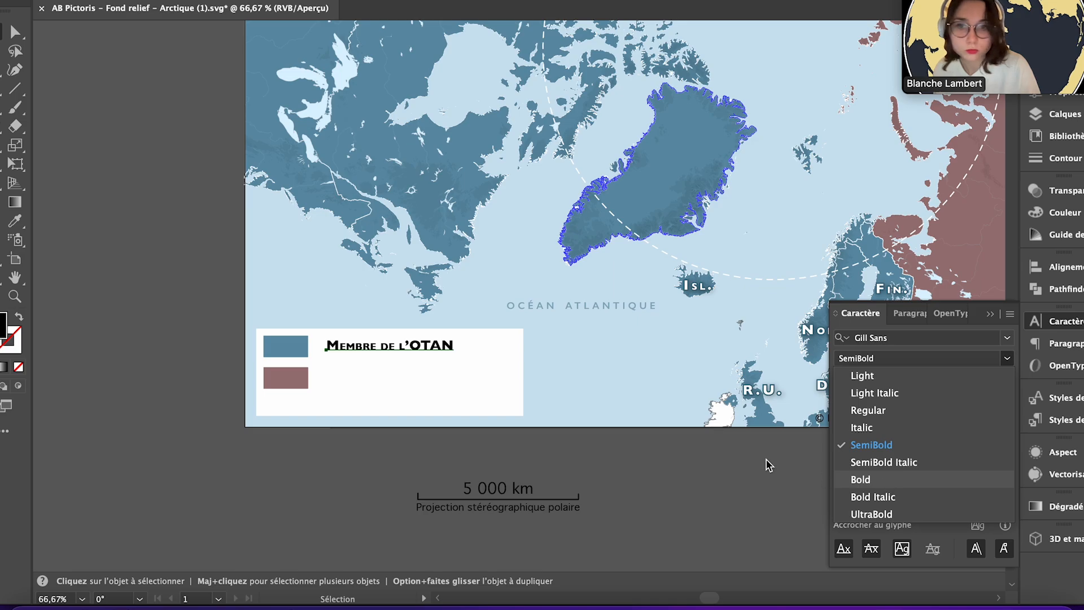
pyautogui.click(861, 479)
pyautogui.moveTo(405, 350); pyautogui.dragTo(399, 350)
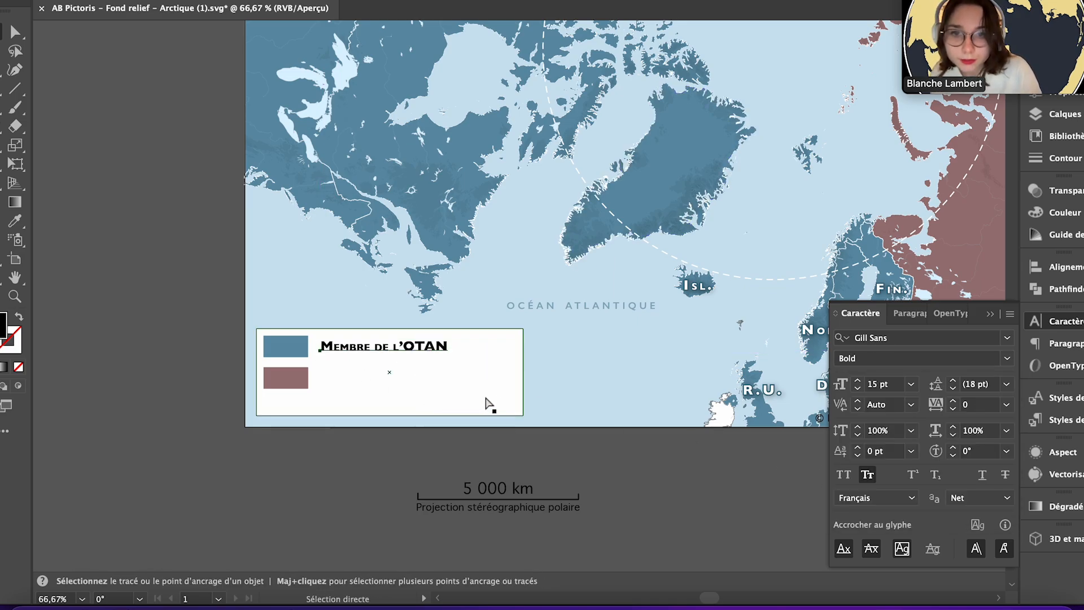
# - Place a copy of the "Membre de l’OTAN" text beside the reddish-brown swatch and change its wording to "Membre de l’OTSC"
pyautogui.press('super+v')
pyautogui.moveTo(539, 298); pyautogui.dragTo(412, 383)
pyautogui.press('t')
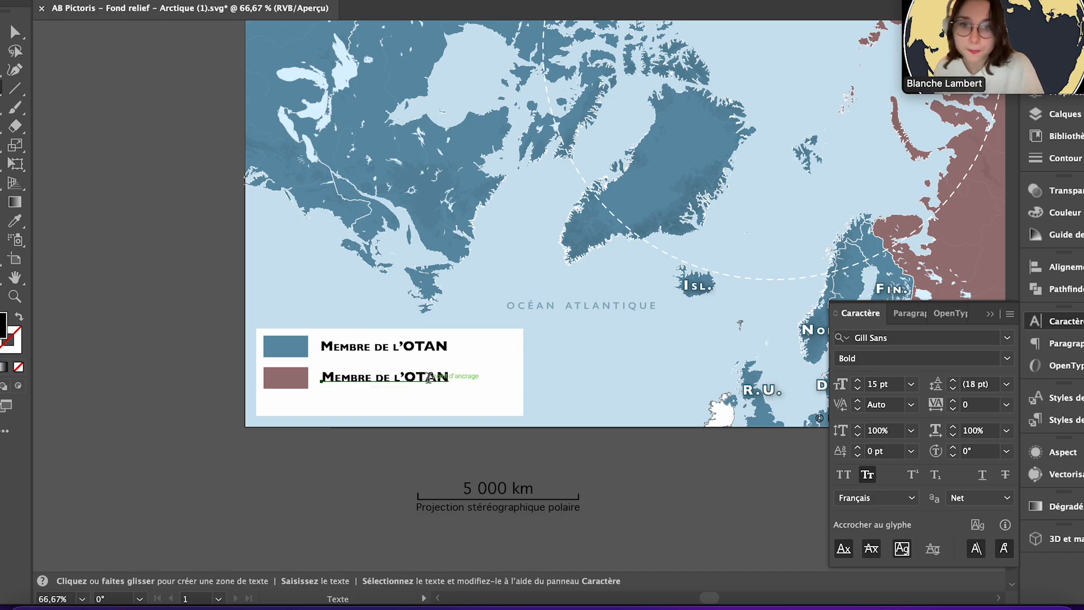
pyautogui.write('SC')
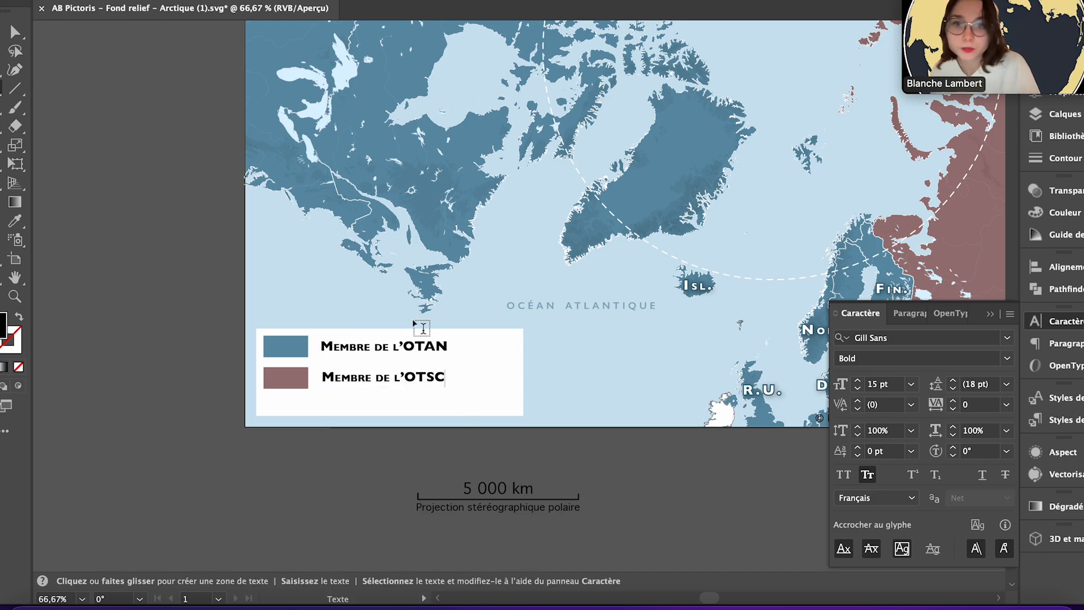
pyautogui.press('Escape')
# - Centre the blue swatch and the "Membre de l’OTAN" text vertically on each other and group them
pyautogui.click(286, 347)
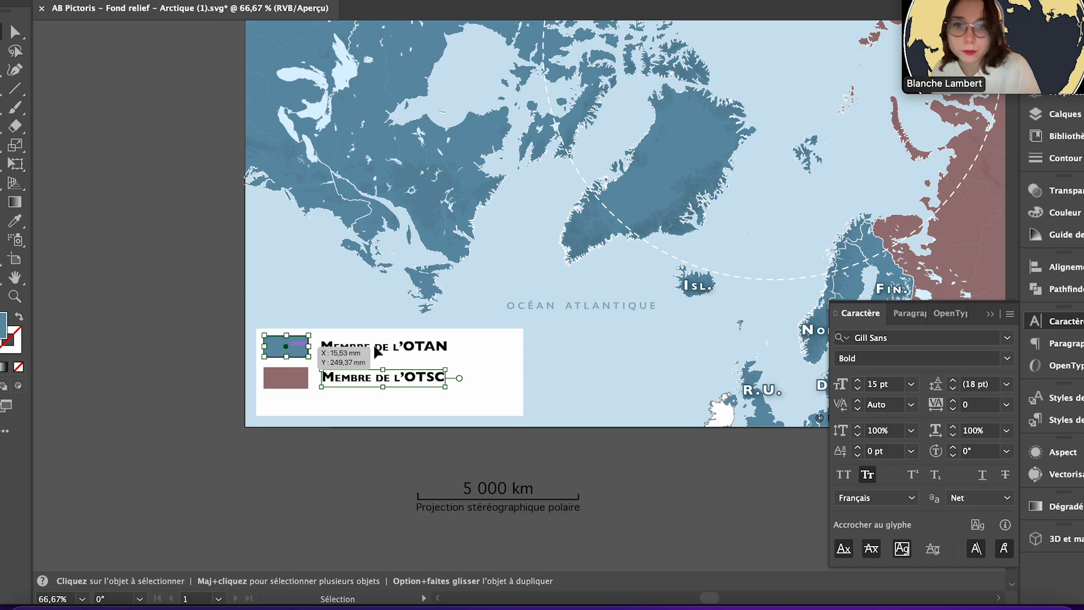
pyautogui.keyDown('shift'); pyautogui.click(375, 346); pyautogui.keyUp('shift')
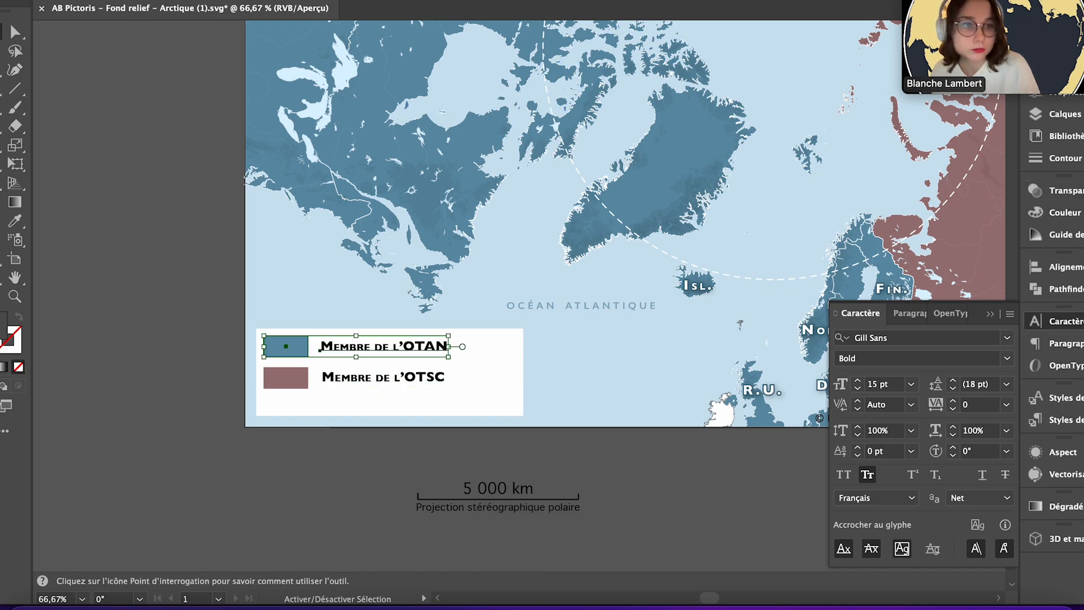
pyautogui.click(1037, 266)
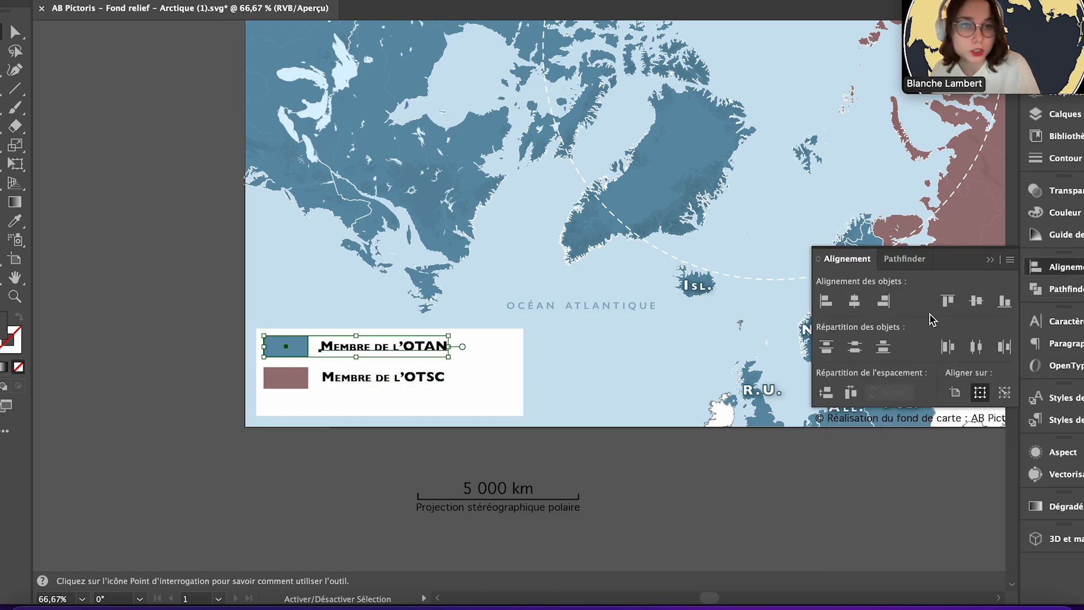
pyautogui.click(976, 301)
pyautogui.press('super+g')
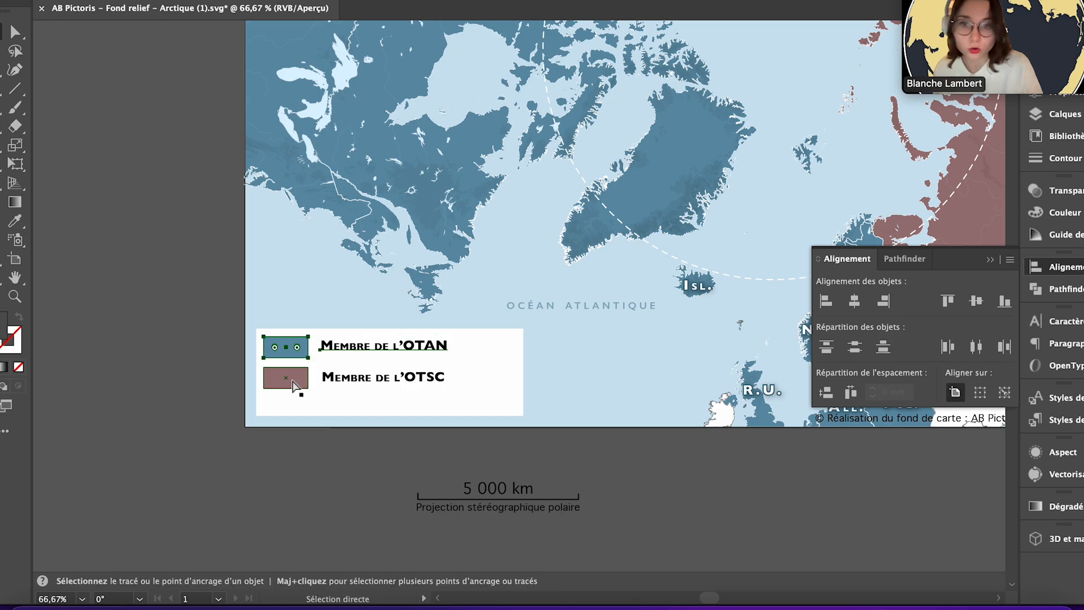
# - Centre the reddish-brown swatch and the "Membre de l’OTSC" text vertically on each other and group them
pyautogui.click(374, 386)
pyautogui.keyDown('shift'); pyautogui.click(285, 377); pyautogui.keyUp('shift')
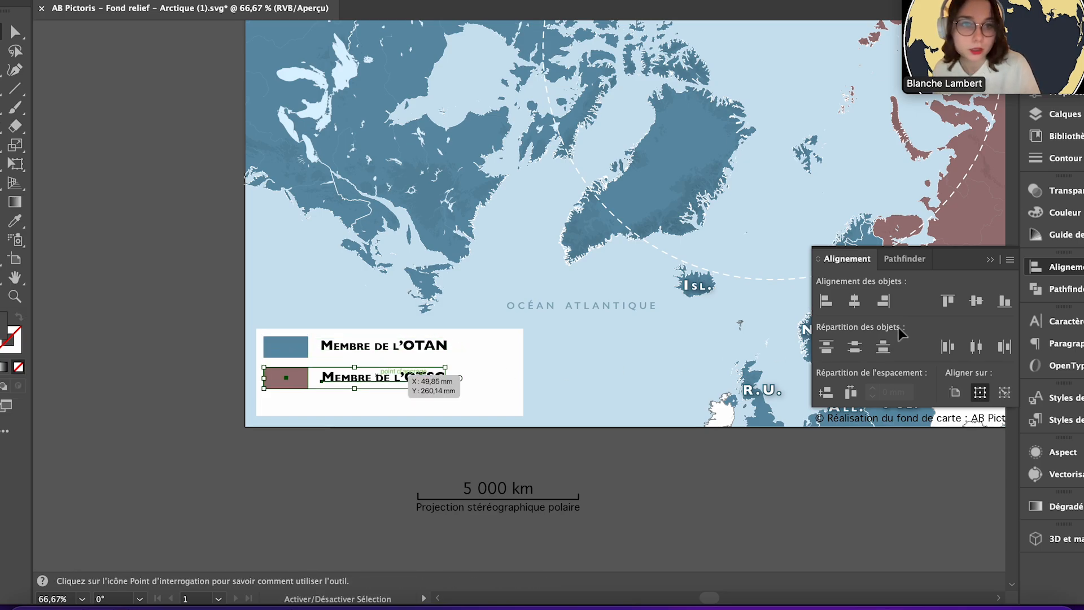
pyautogui.click(972, 303)
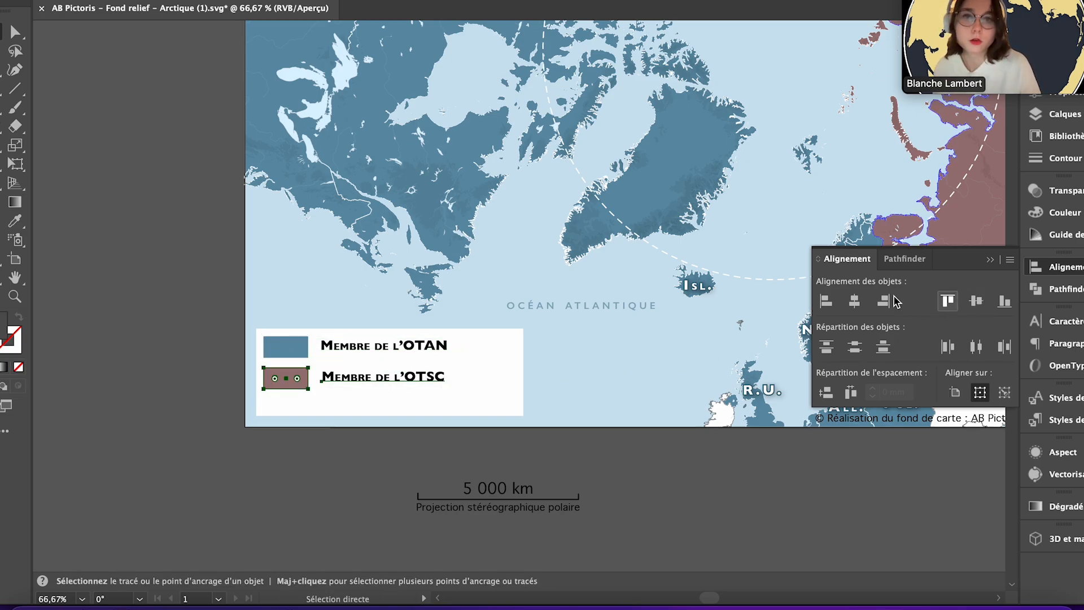
pyautogui.press('super+g')
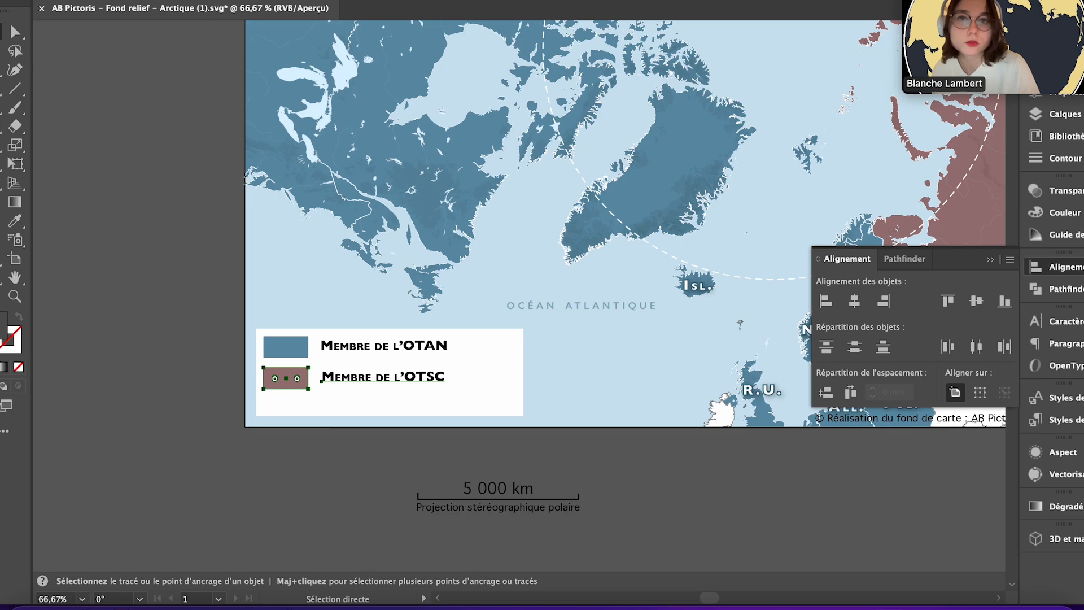
# - Shrink the white legend box around its two entries to about 77 mm wide and 27 mm high
pyautogui.click(434, 1)
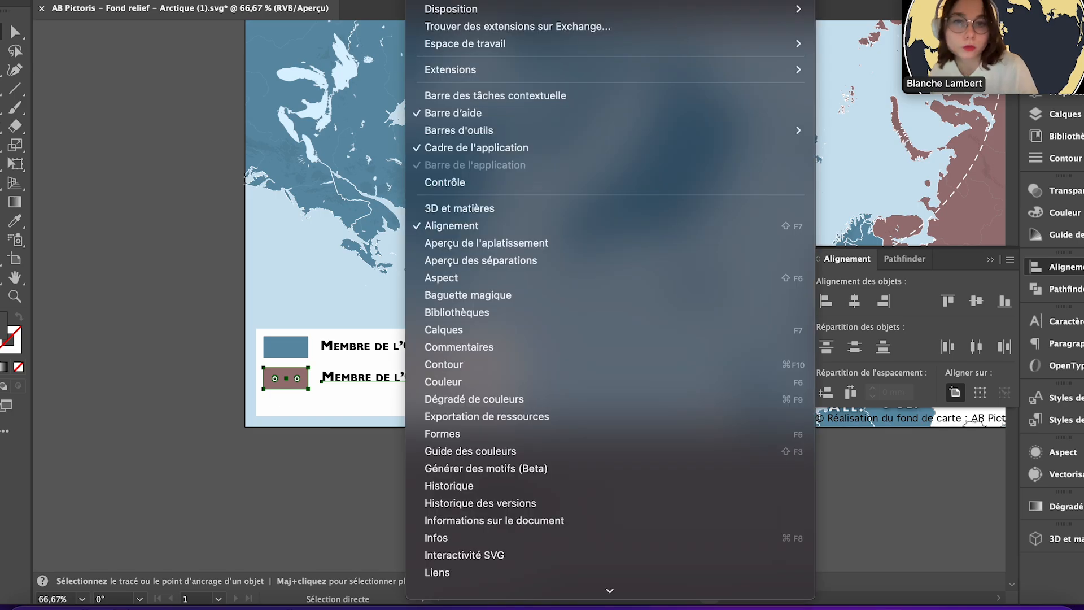
pyautogui.click(115, 234)
pyautogui.click(523, 367)
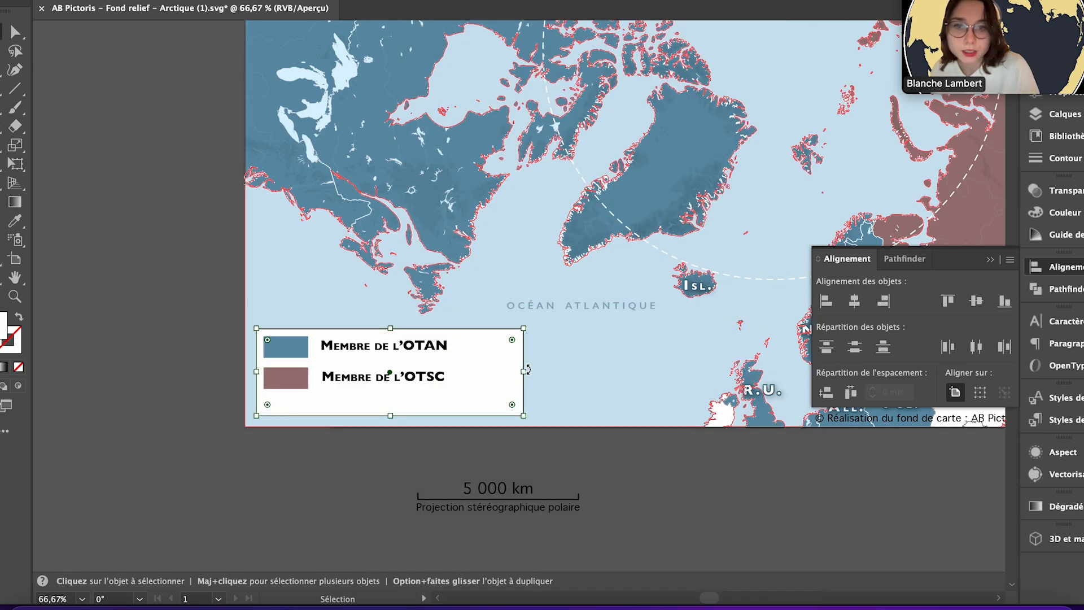
pyautogui.moveTo(526, 369); pyautogui.dragTo(463, 375)
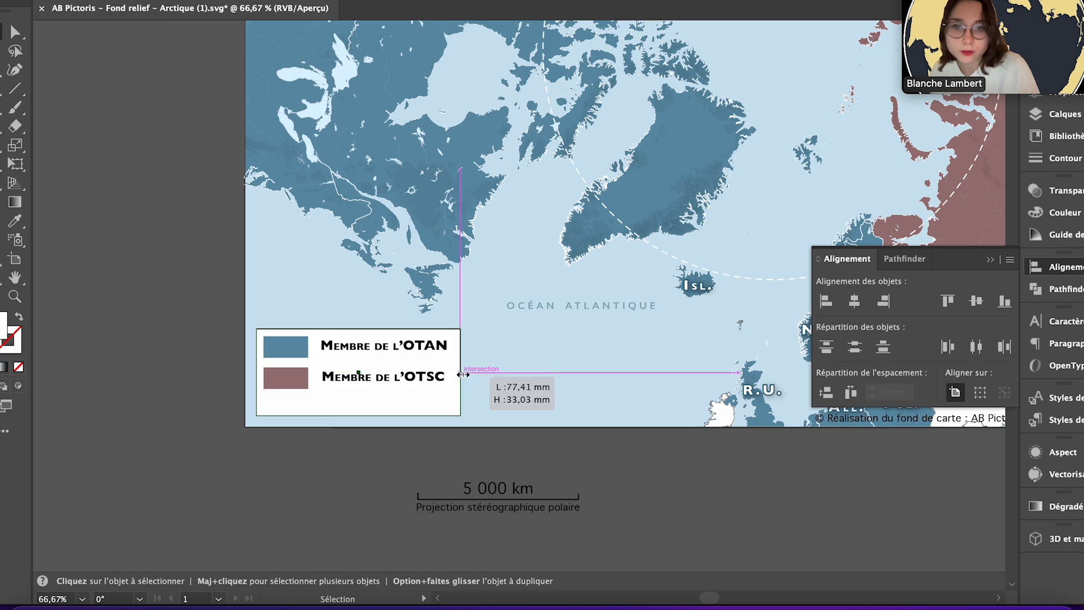
pyautogui.moveTo(359, 415); pyautogui.dragTo(365, 401)
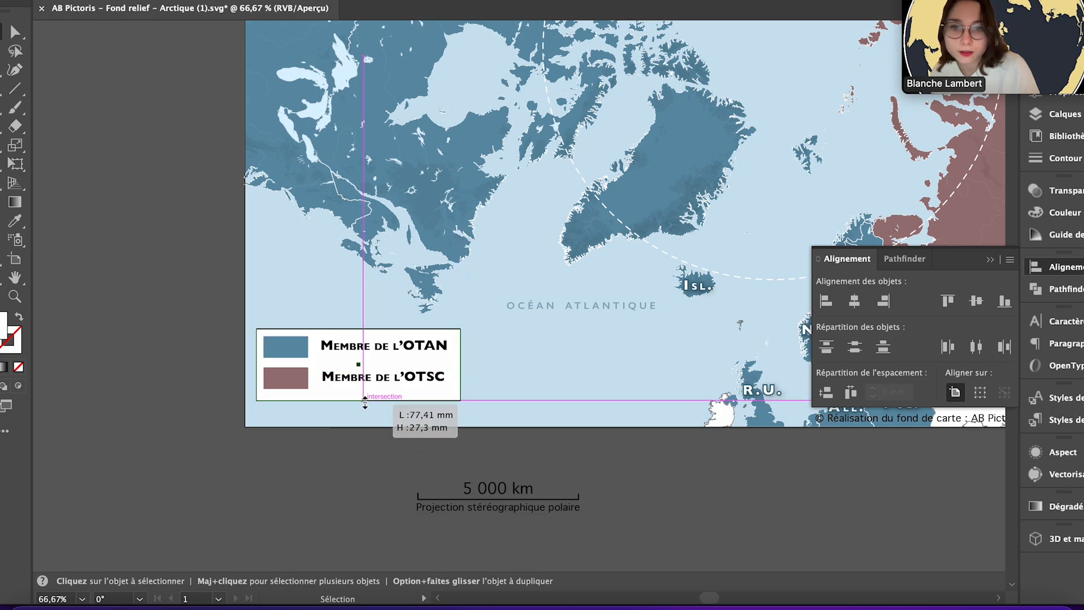
# - Group the OTAN and OTSC legend entries together, leaving the white box out of the group
pyautogui.keyDown('shift'); pyautogui.click(411, 375); pyautogui.keyUp('shift')
pyautogui.keyDown('shift'); pyautogui.click(286, 379); pyautogui.keyUp('shift')
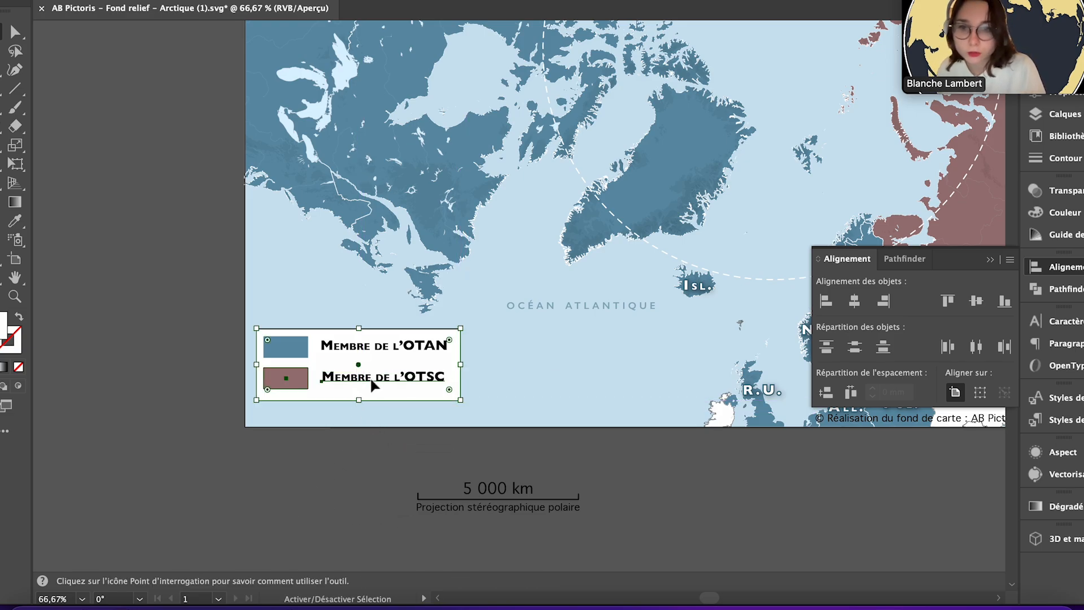
pyautogui.keyDown('shift'); pyautogui.click(388, 354); pyautogui.keyUp('shift')
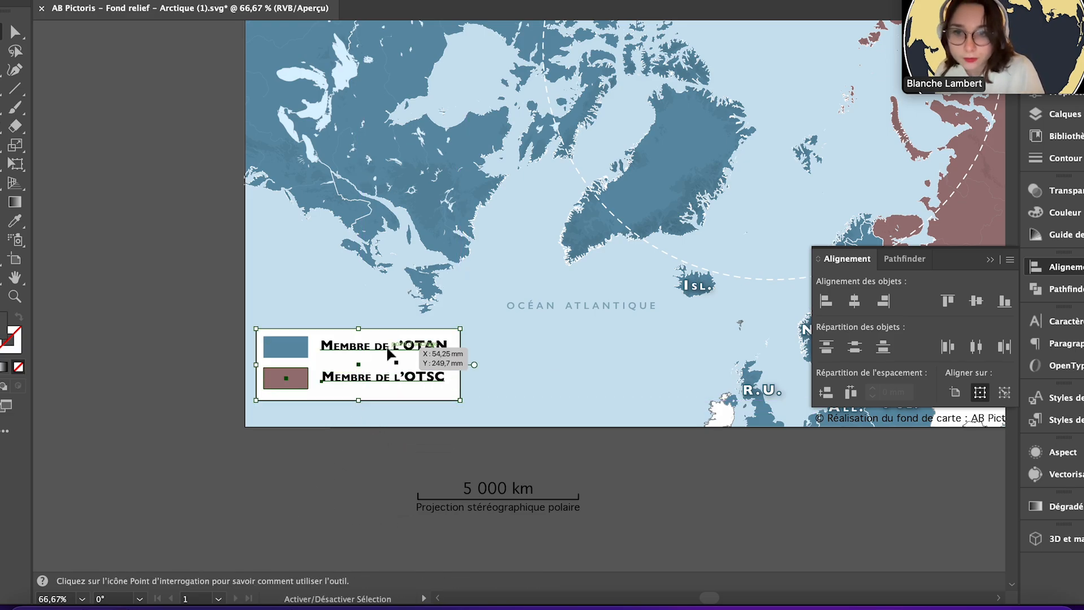
pyautogui.click(383, 432)
pyautogui.click(390, 351)
pyautogui.keyDown('shift'); pyautogui.click(384, 378); pyautogui.keyUp('shift')
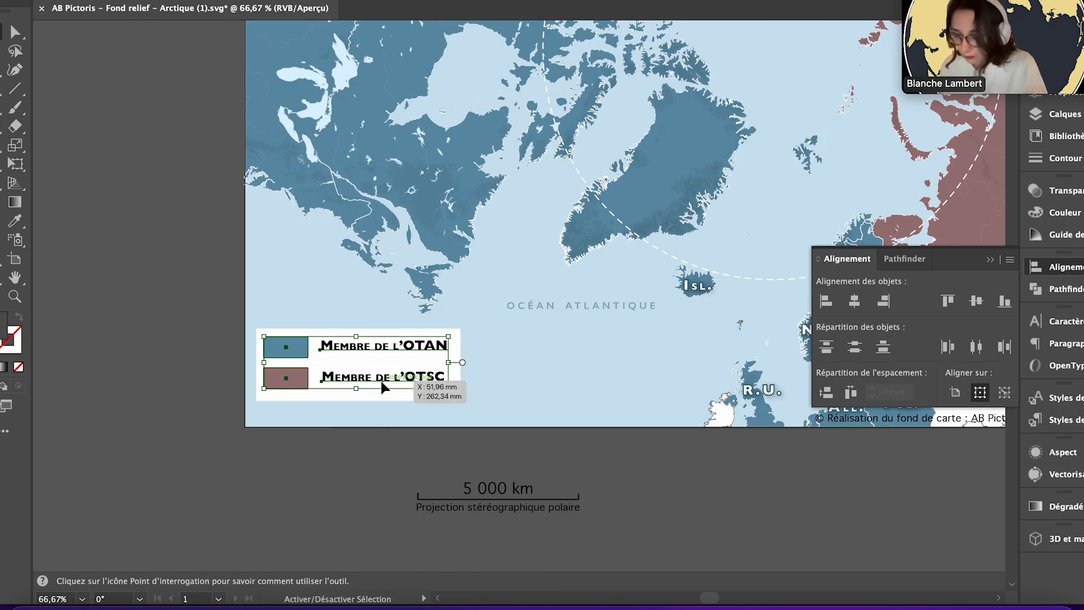
pyautogui.press('super+g')
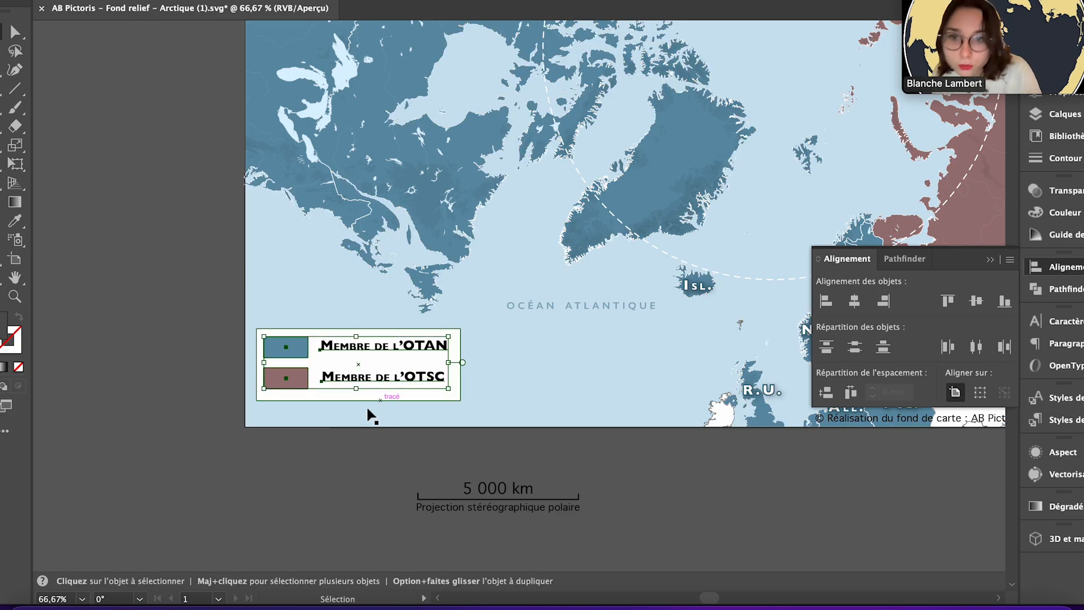
# - Centre the grouped entries and the white legend box on each other horizontally and vertically
pyautogui.keyDown('shift'); pyautogui.click(368, 400); pyautogui.keyUp('shift')
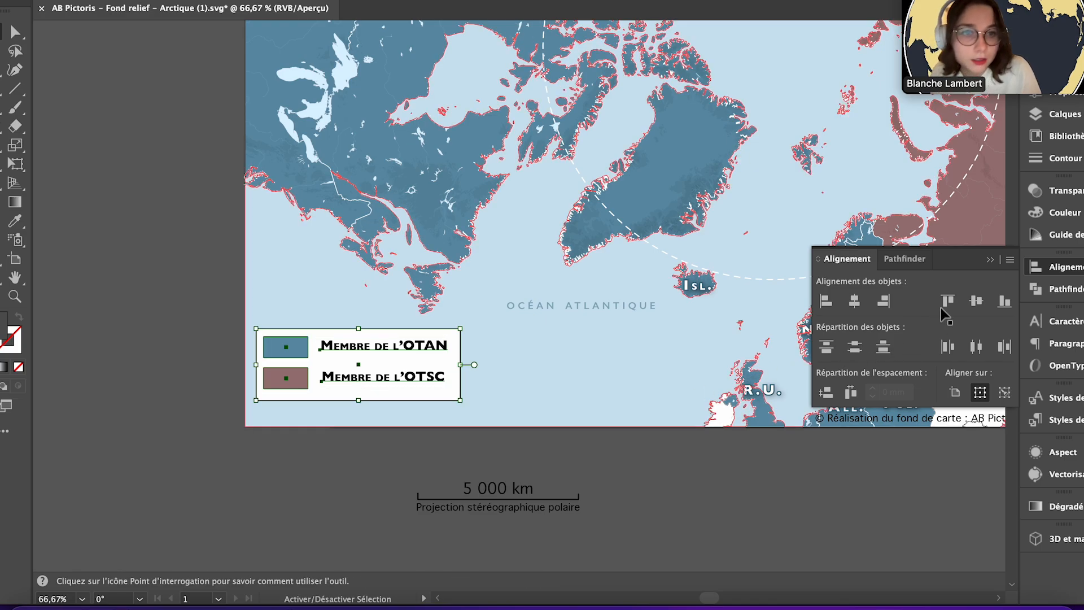
pyautogui.click(855, 302)
pyautogui.click(977, 301)
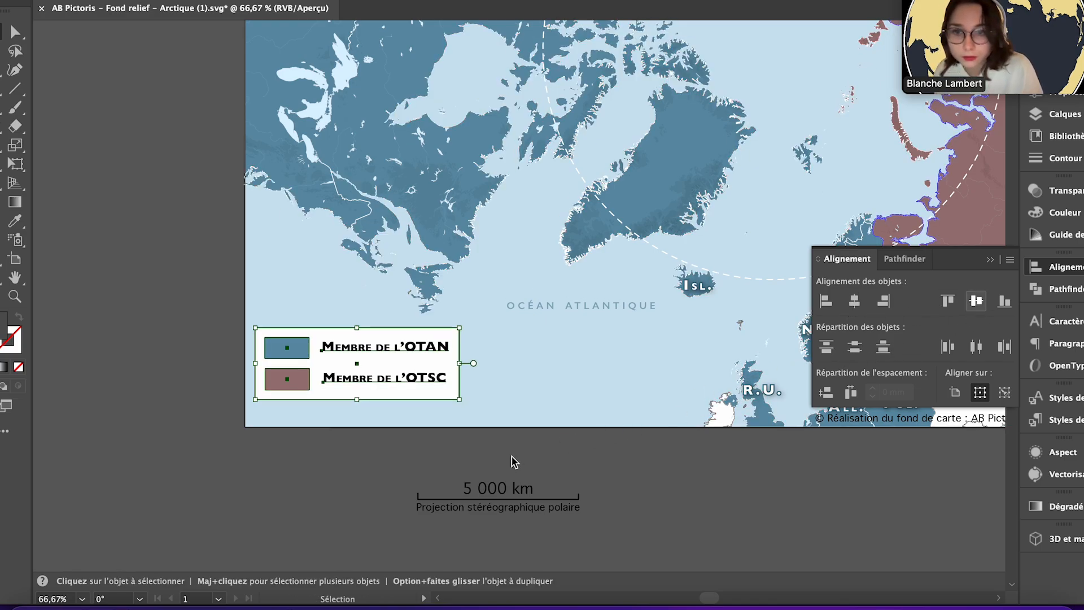
# - Move the whole legend down near the map's bottom edge and place the 5 000 km scale with its projection note just above it
pyautogui.moveTo(358, 369); pyautogui.dragTo(360, 384)
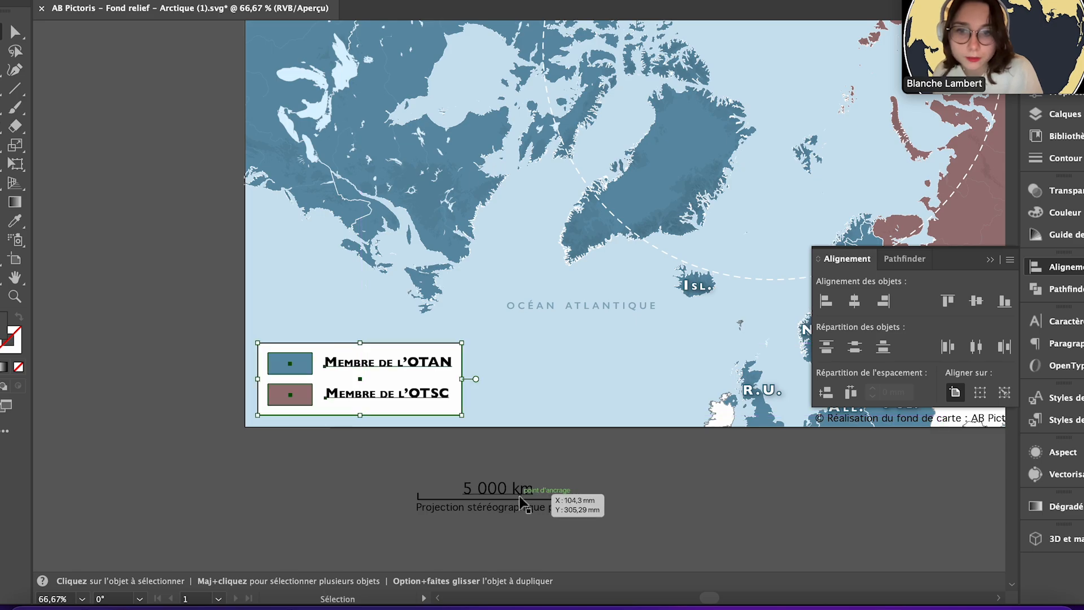
pyautogui.moveTo(528, 508); pyautogui.dragTo(388, 332)
pyautogui.click(420, 563)
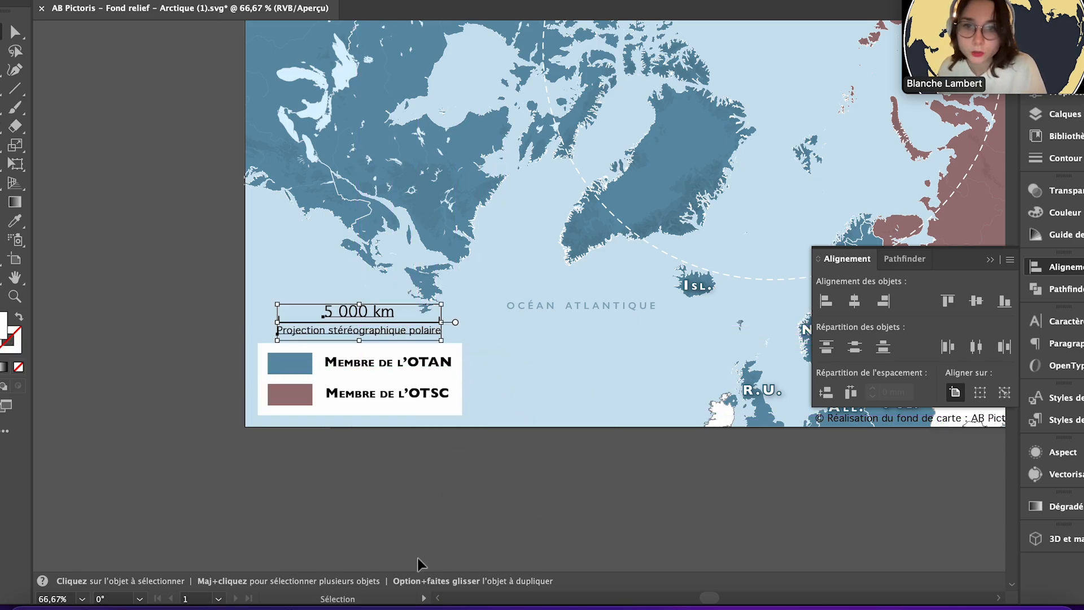
pyautogui.scroll(-3, 346, 557)
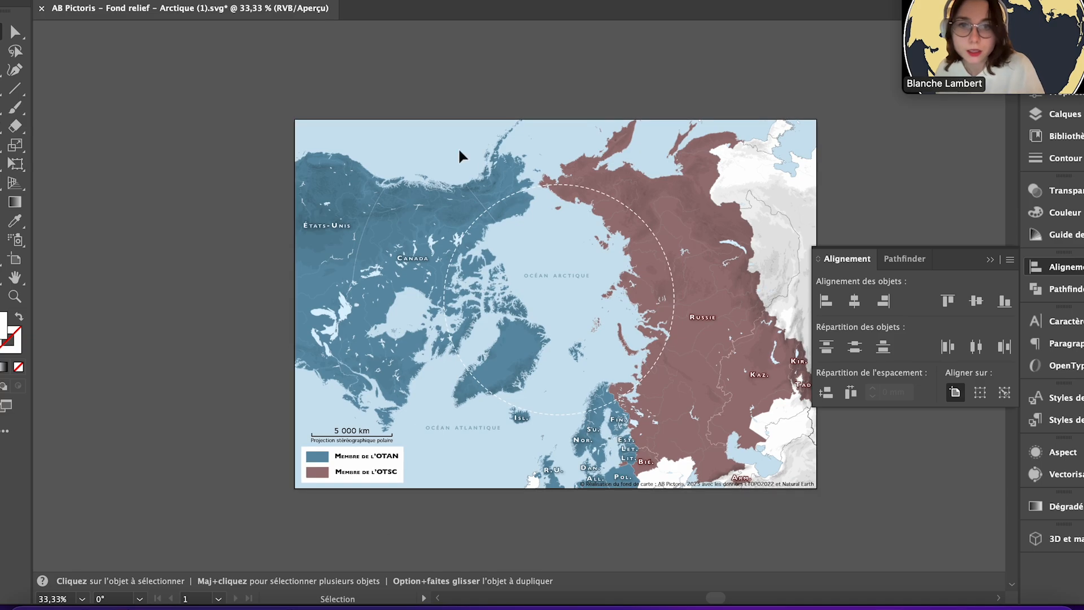
# - Create a new layer named "Titre" above the Légende layer
pyautogui.click(1056, 114)
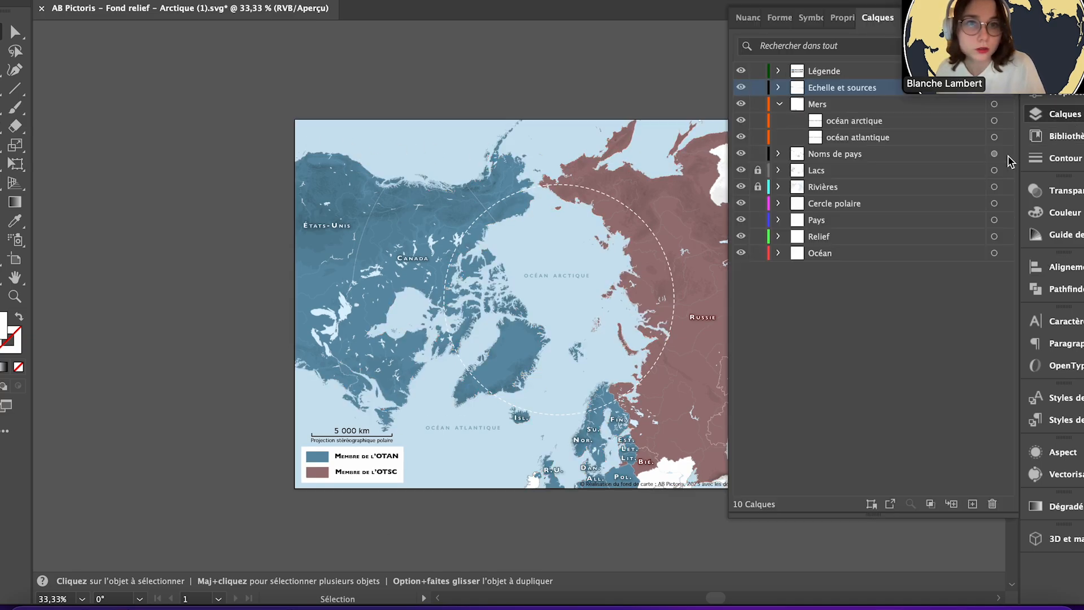
pyautogui.click(971, 503)
pyautogui.doubleClick(828, 76)
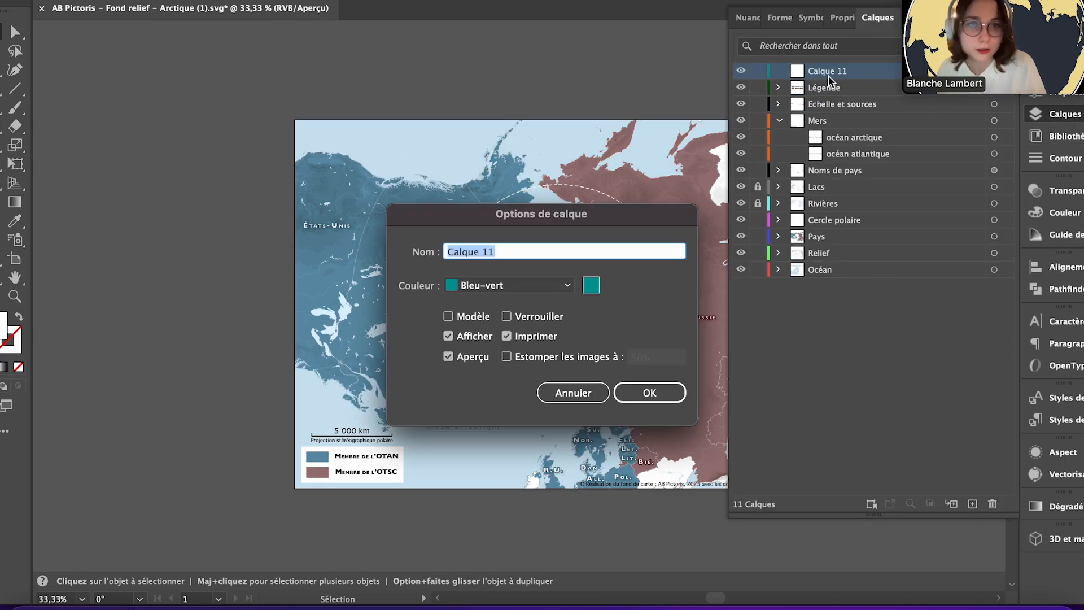
pyautogui.write('Titre')
pyautogui.press('Return')
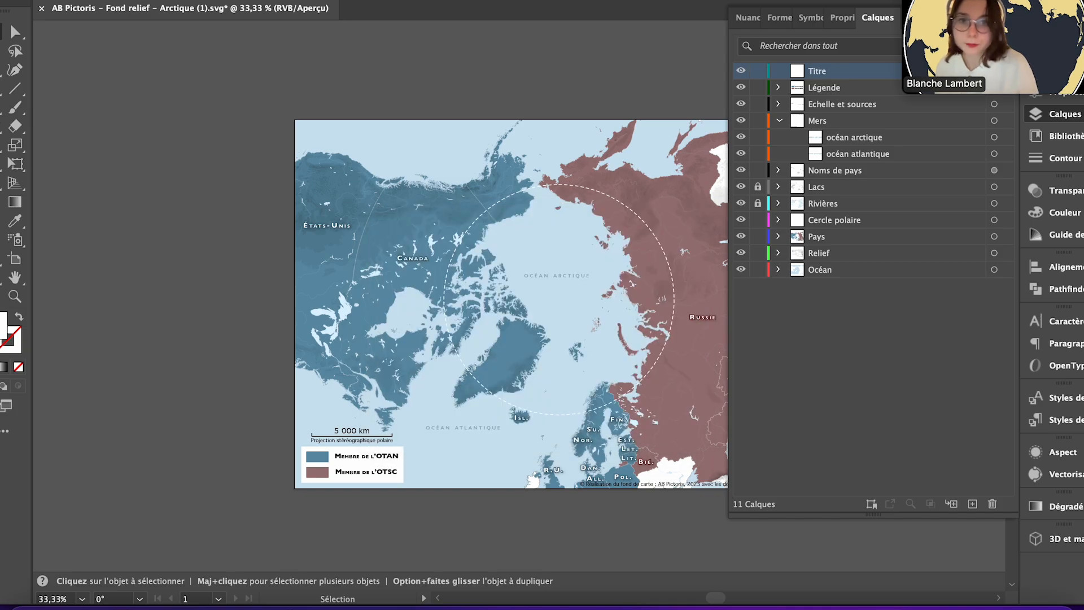
pyautogui.press('t')
pyautogui.click(314, 136)
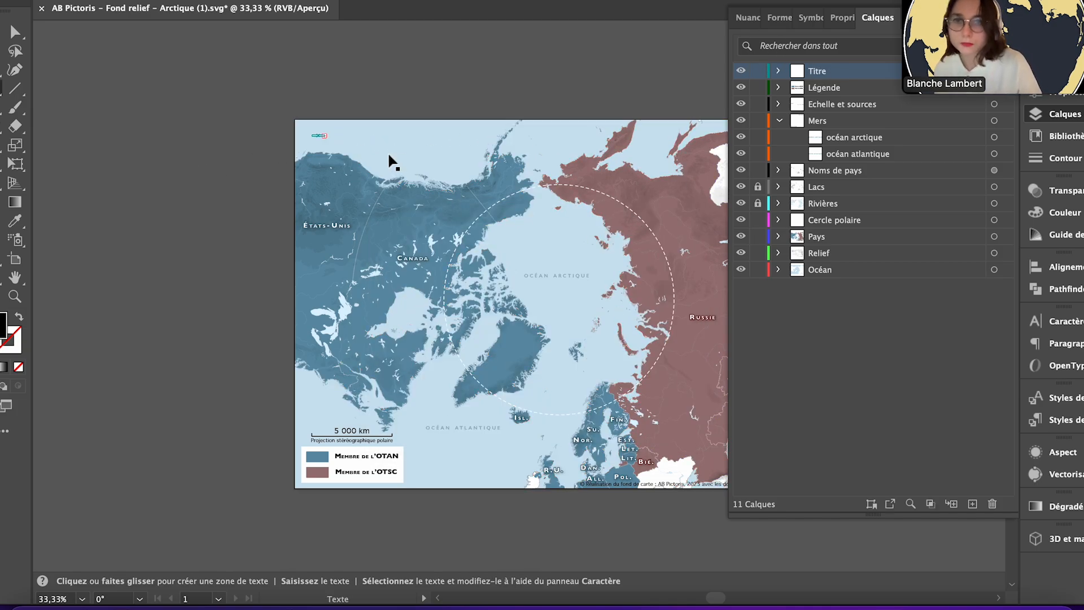
pyautogui.press('Escape')
pyautogui.press('Delete')
# - Start the map title above the artboard with the text "Confrontation en Arc"
pyautogui.press('t')
pyautogui.click(320, 86)
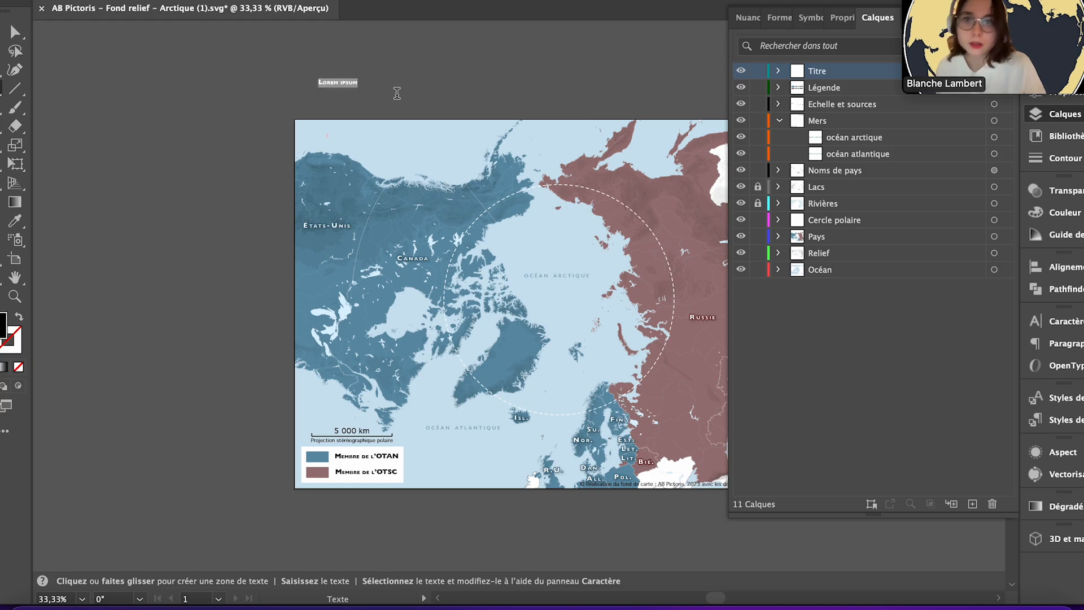
pyautogui.write('Confrontation')
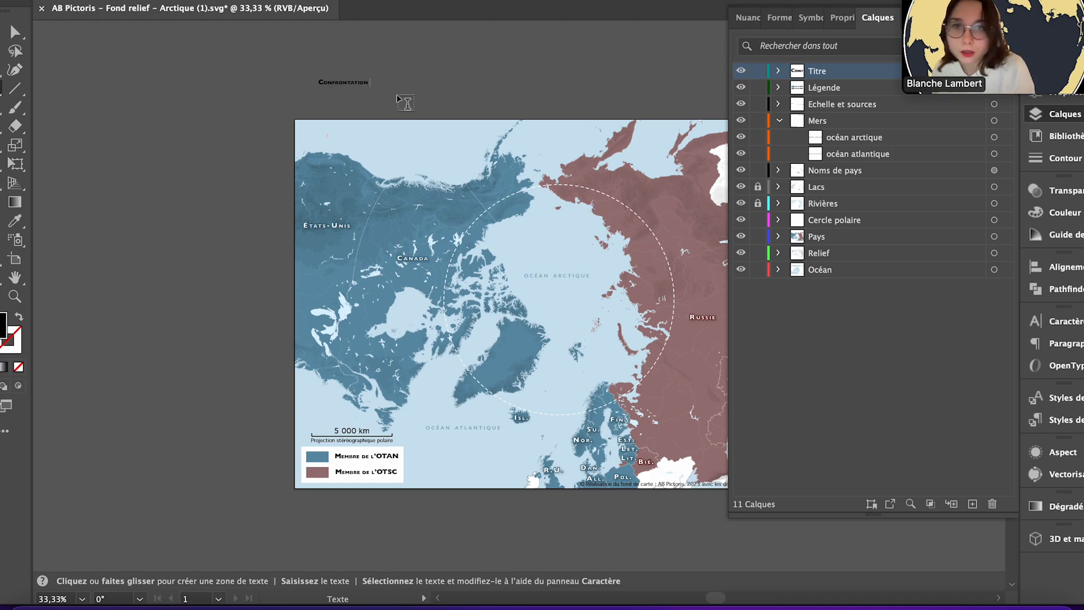
pyautogui.write(' en Arc')
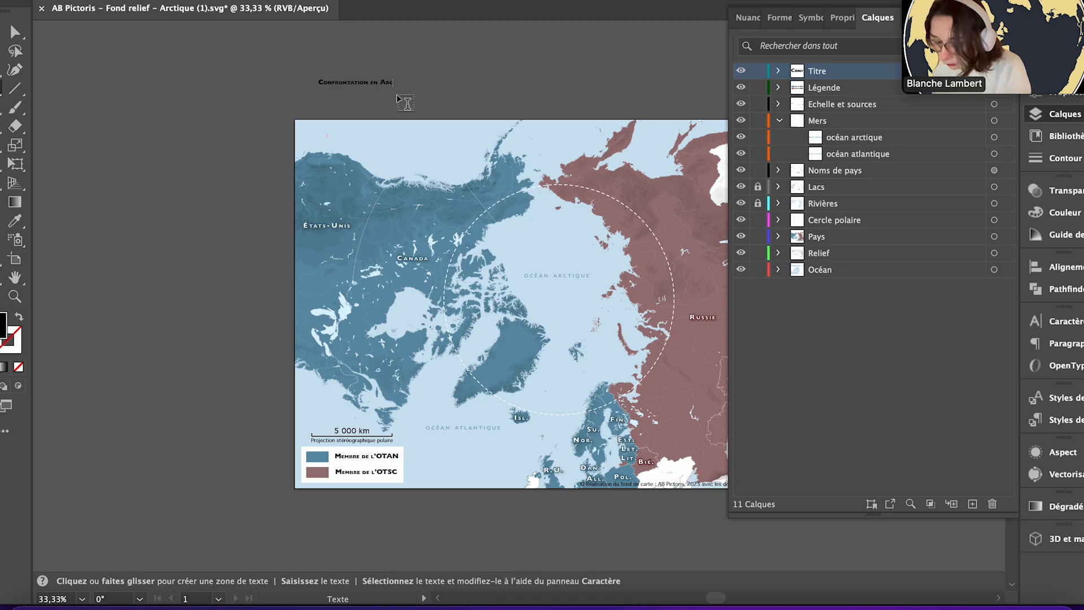